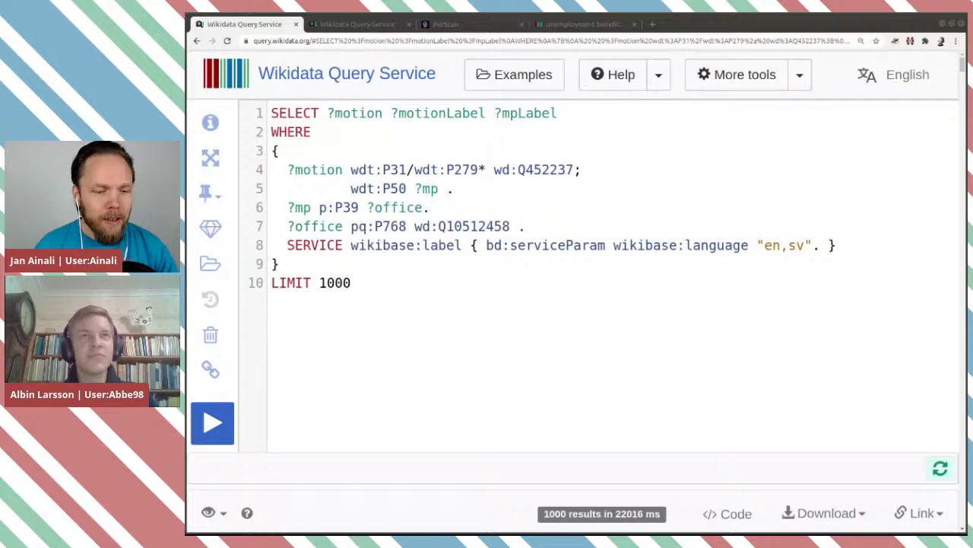
# Examine the motion query's conditions on motion type, author, office held and electoral district
pyautogui.moveTo(295, 208); pyautogui.dragTo(429, 207)
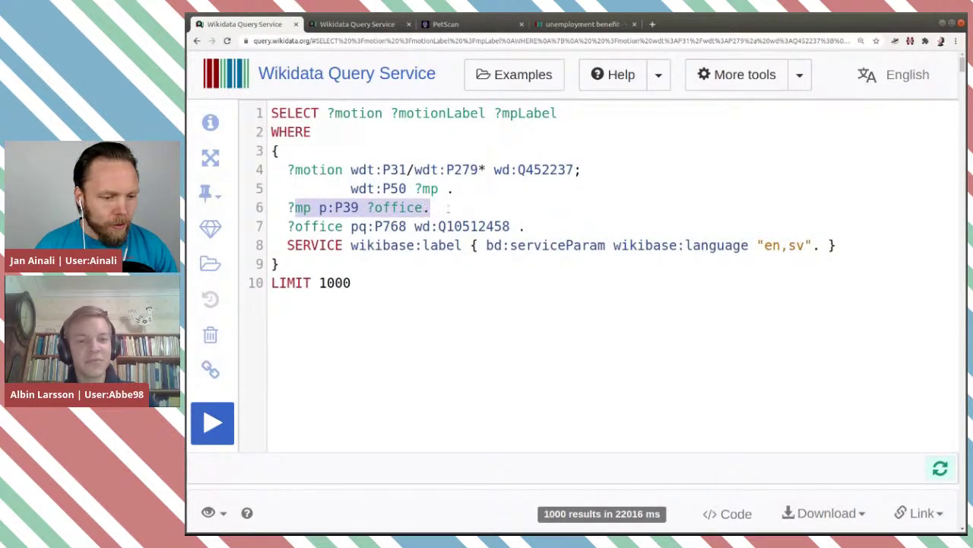
pyautogui.moveTo(295, 226); pyautogui.dragTo(509, 226)
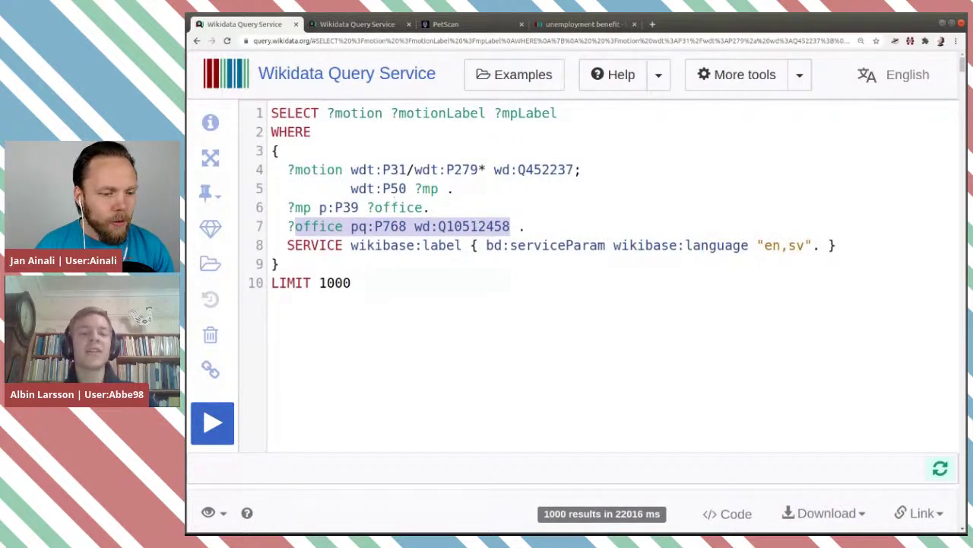
pyautogui.click(323, 169)
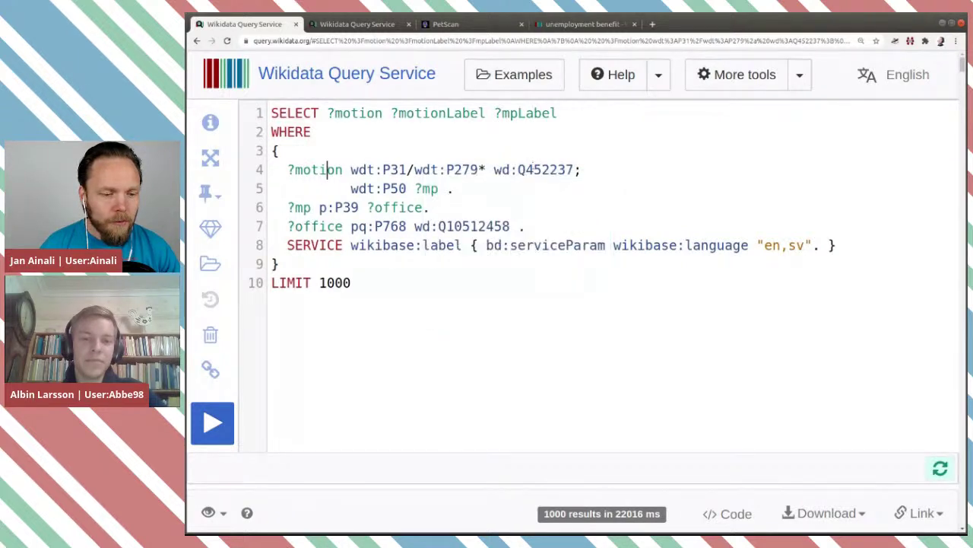
pyautogui.moveTo(536, 167)
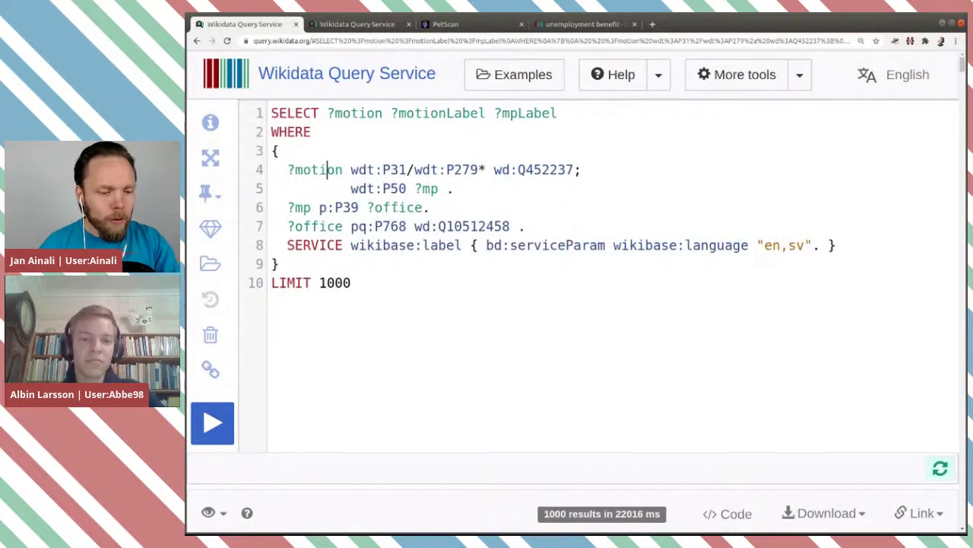
pyautogui.moveTo(472, 227)
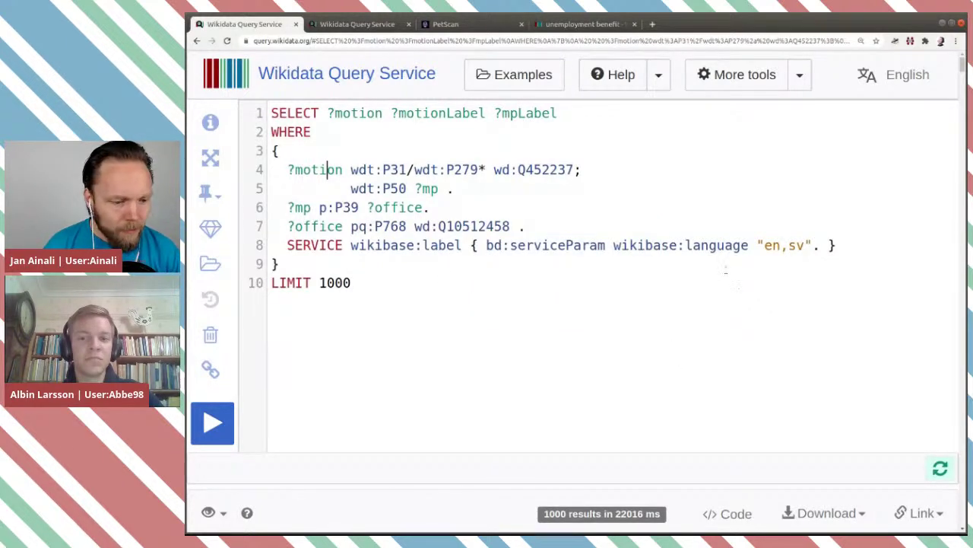
# Look through the motion titles and authors in the query results down to the end of the first page
pyautogui.scroll(-1, 726, 269)
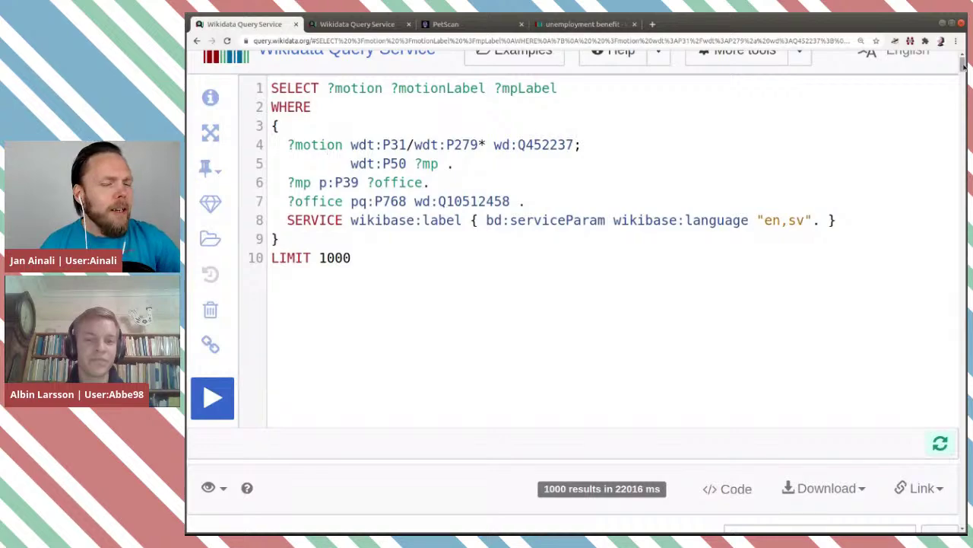
pyautogui.moveTo(963, 66); pyautogui.dragTo(962, 81)
pyautogui.scroll(-3, 599, 217)
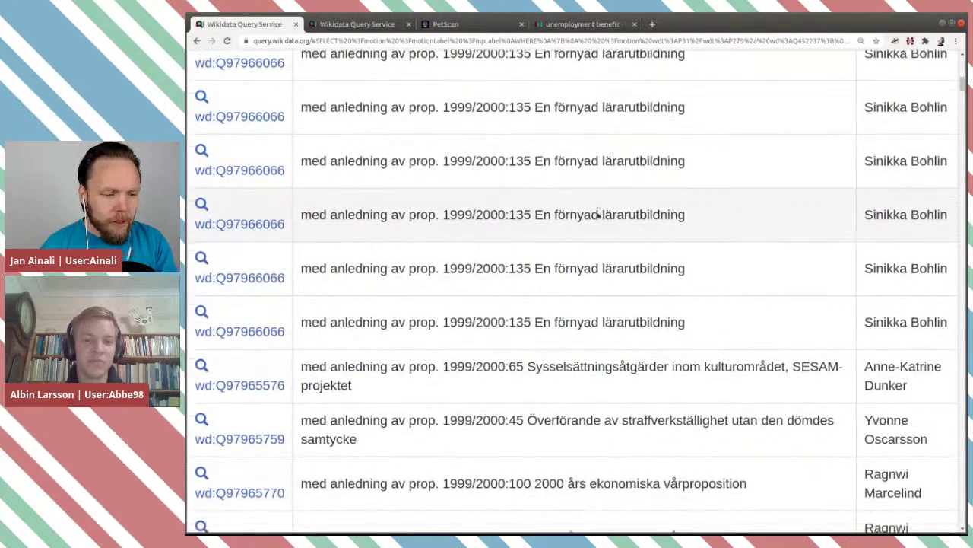
pyautogui.scroll(-15, 598, 218)
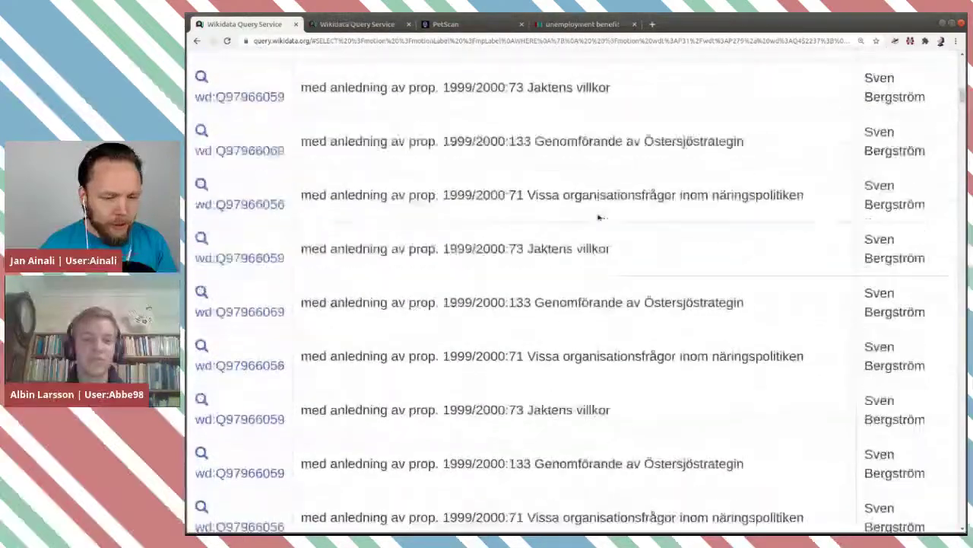
pyautogui.scroll(-12, 598, 217)
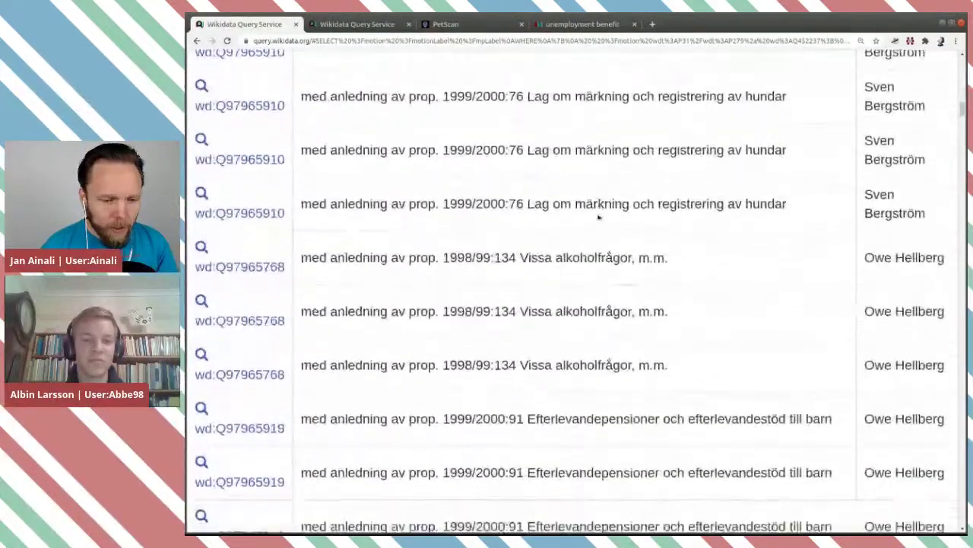
pyautogui.scroll(-3, 599, 217)
pyautogui.moveTo(962, 114); pyautogui.dragTo(956, 514)
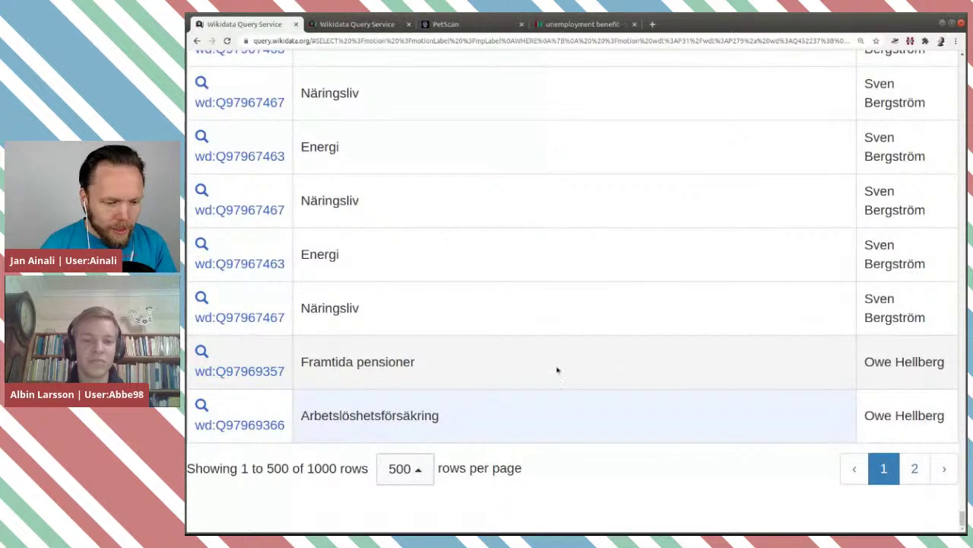
# Copy the motion title "Arbetslöshetsförsäkring", check the unemployment benefit item, and use the title as the label filter text in the second query
pyautogui.doubleClick(358, 415)
pyautogui.hotkey('ctrl', 'c')
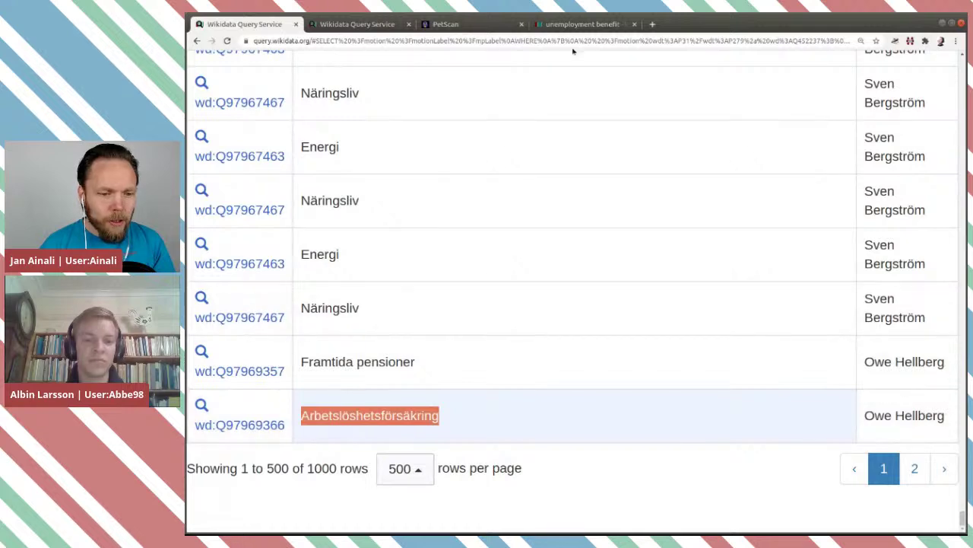
pyautogui.click(595, 26)
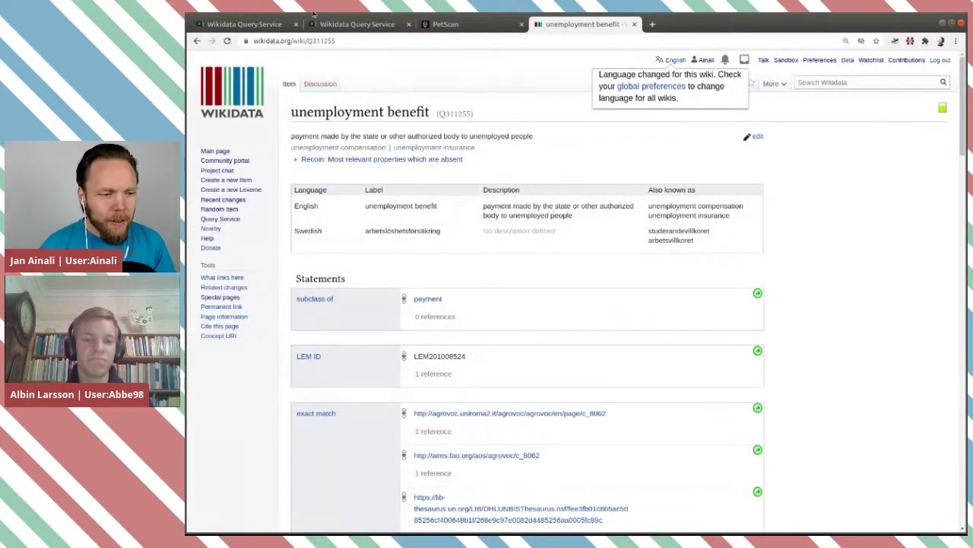
pyautogui.click(240, 24)
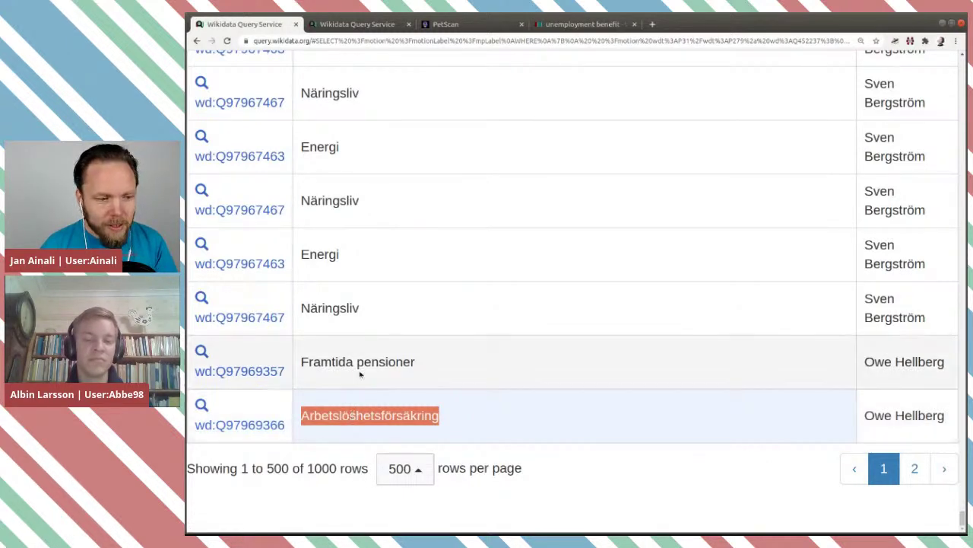
pyautogui.click(358, 24)
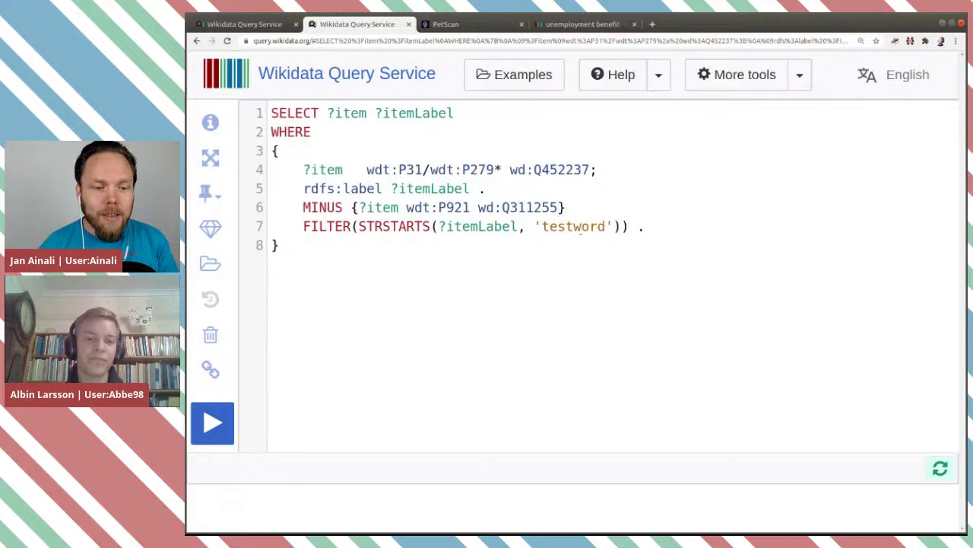
pyautogui.doubleClick(580, 228)
pyautogui.hotkey('ctrl', 'v')
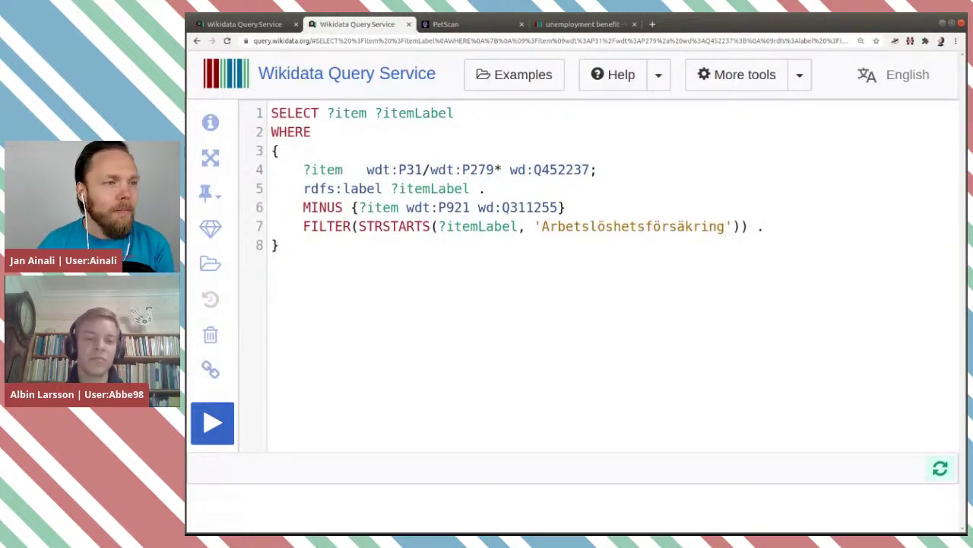
# Check the second query's motion class and main-subject exclusion Q311255, and run the query
pyautogui.moveTo(514, 207)
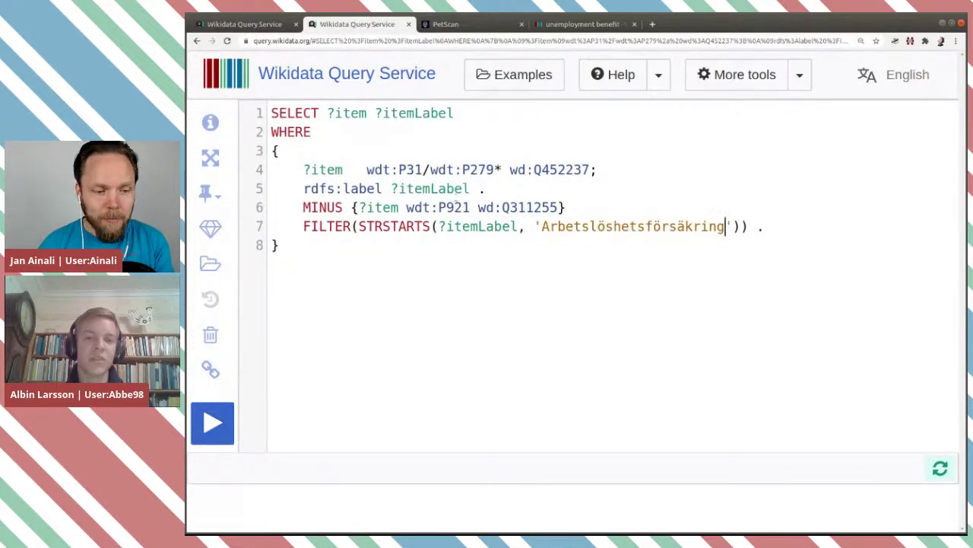
pyautogui.moveTo(580, 169)
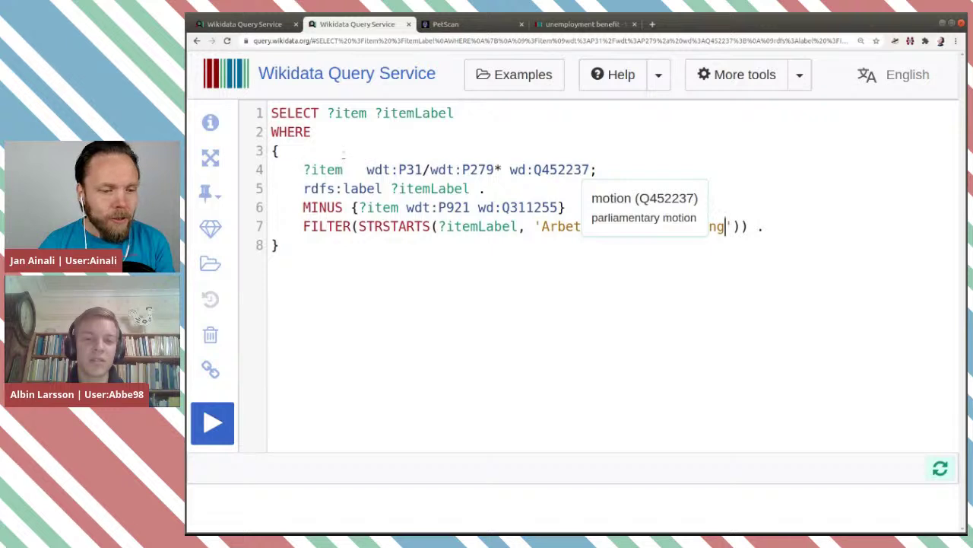
pyautogui.moveTo(319, 169); pyautogui.dragTo(619, 177)
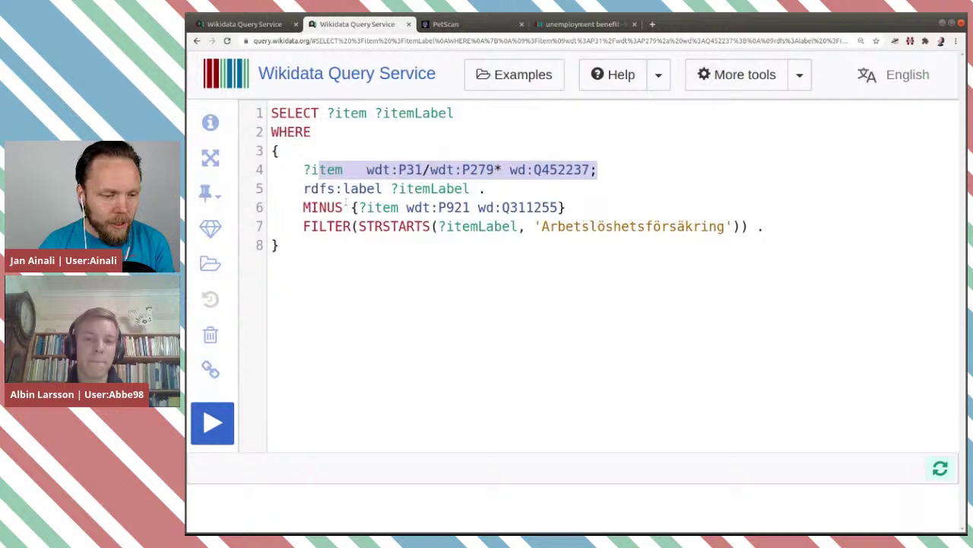
pyautogui.click(521, 204)
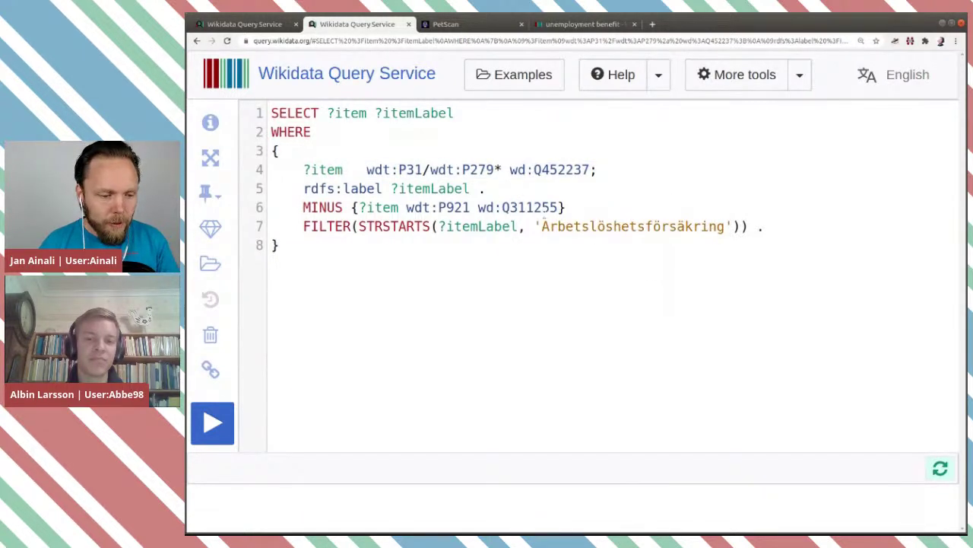
pyautogui.click(215, 422)
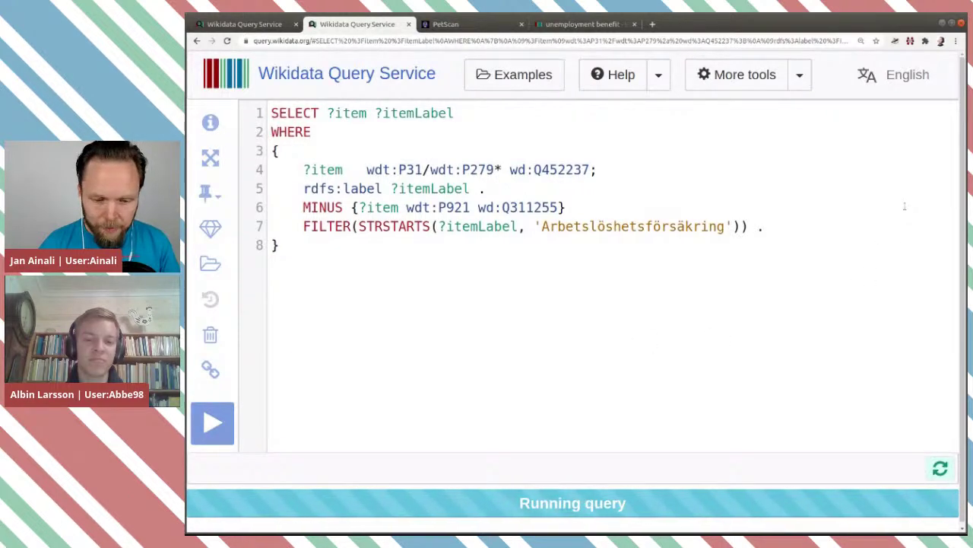
# Review the titles of all motions returned by the "Arbetslöshetsförsäkring" query for relevance to the subject
pyautogui.scroll(-3, 912, 203)
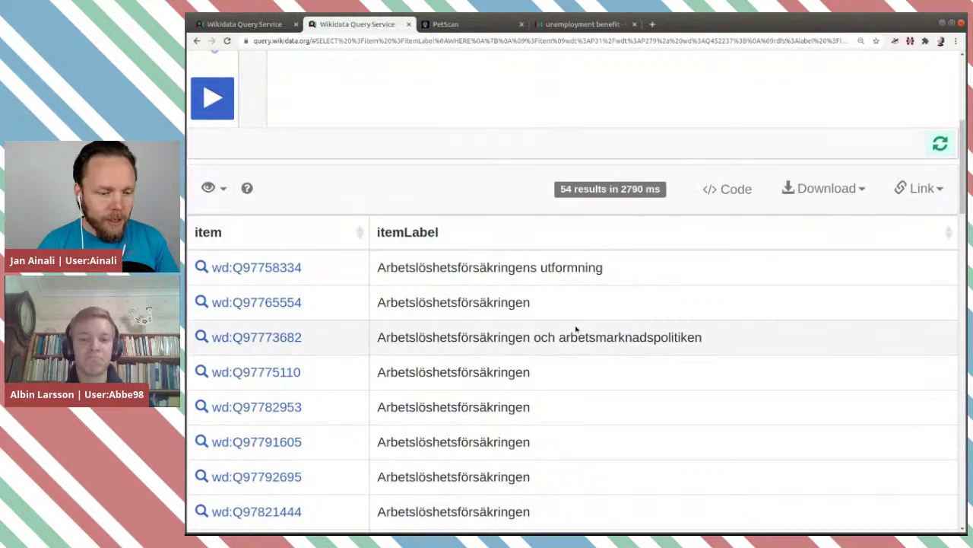
pyautogui.scroll(-2, 578, 333)
pyautogui.scroll(-1, 577, 335)
pyautogui.scroll(-5, 578, 335)
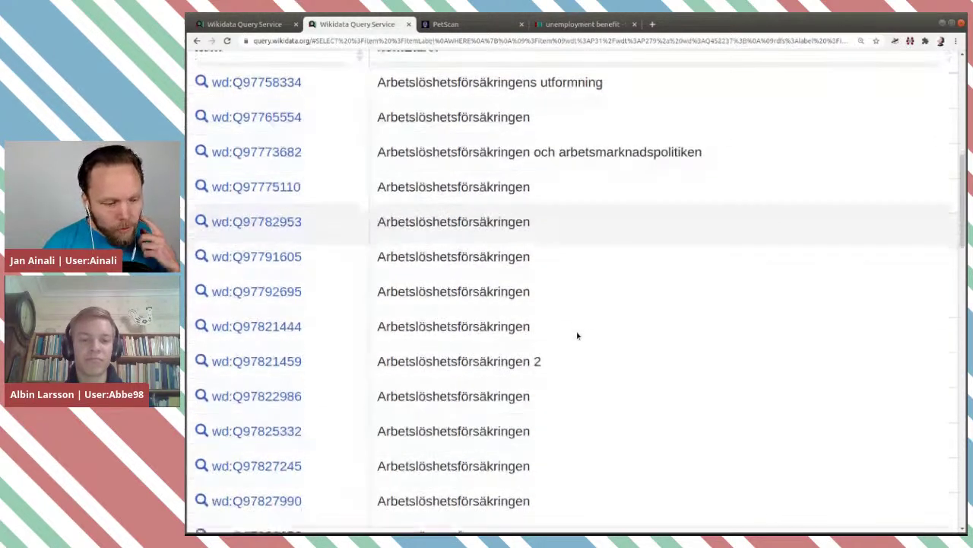
pyautogui.scroll(-4, 577, 335)
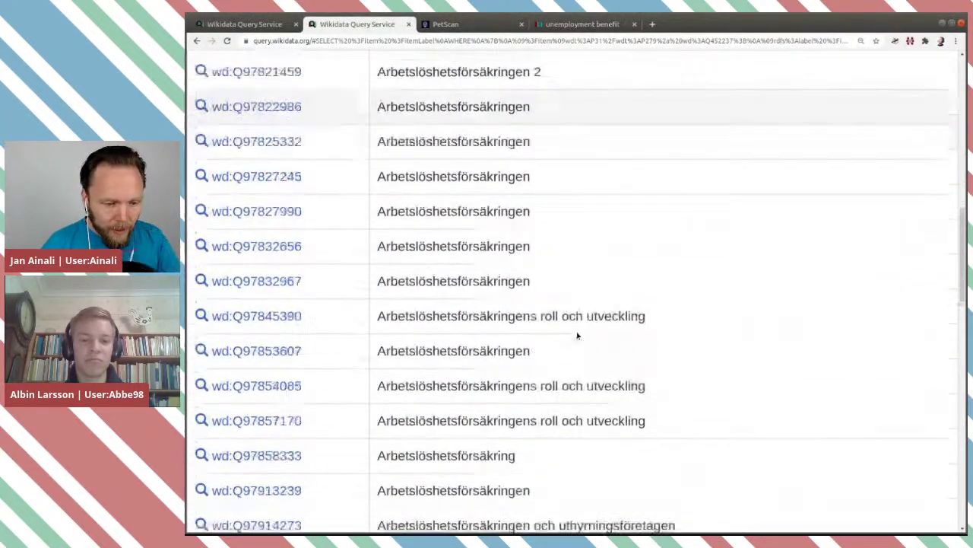
pyautogui.scroll(-9, 577, 336)
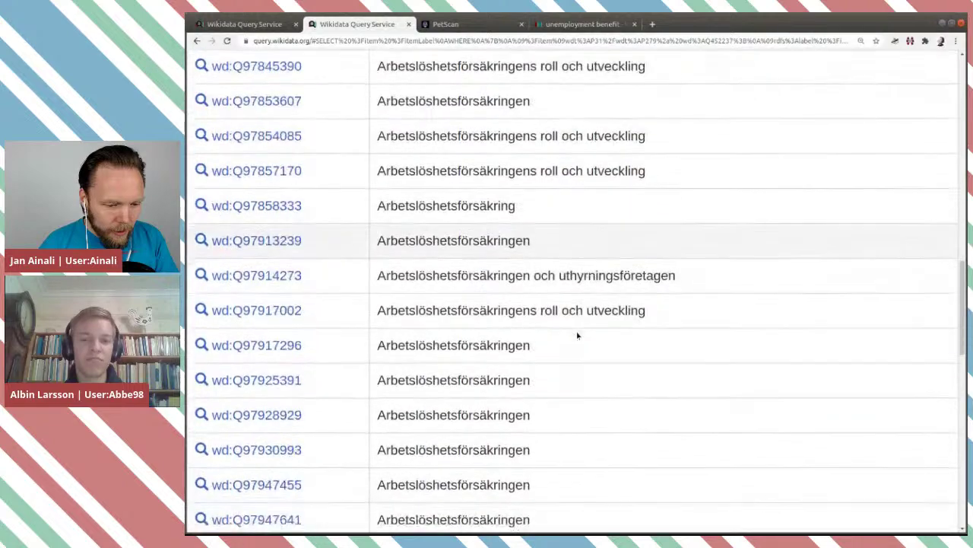
pyautogui.scroll(-9, 577, 336)
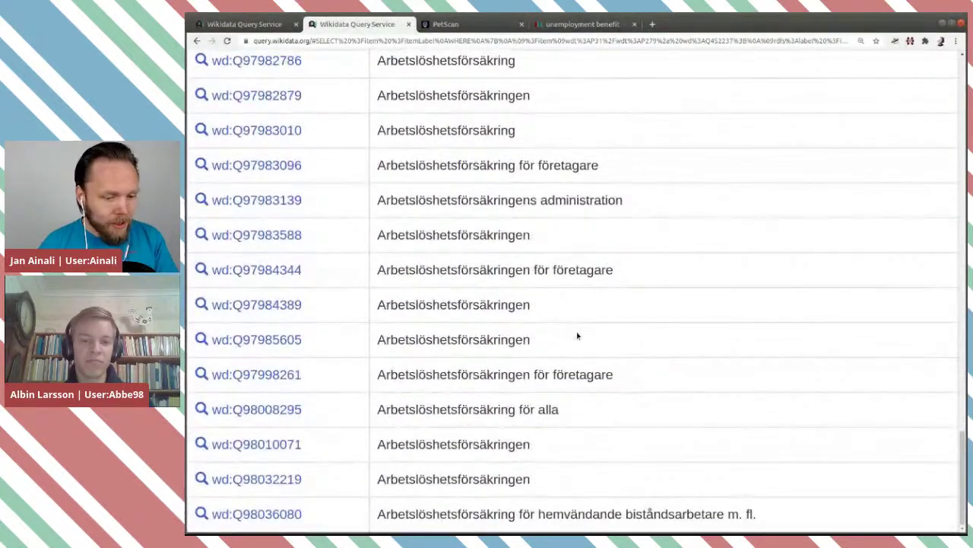
pyautogui.scroll(18, 593, 353)
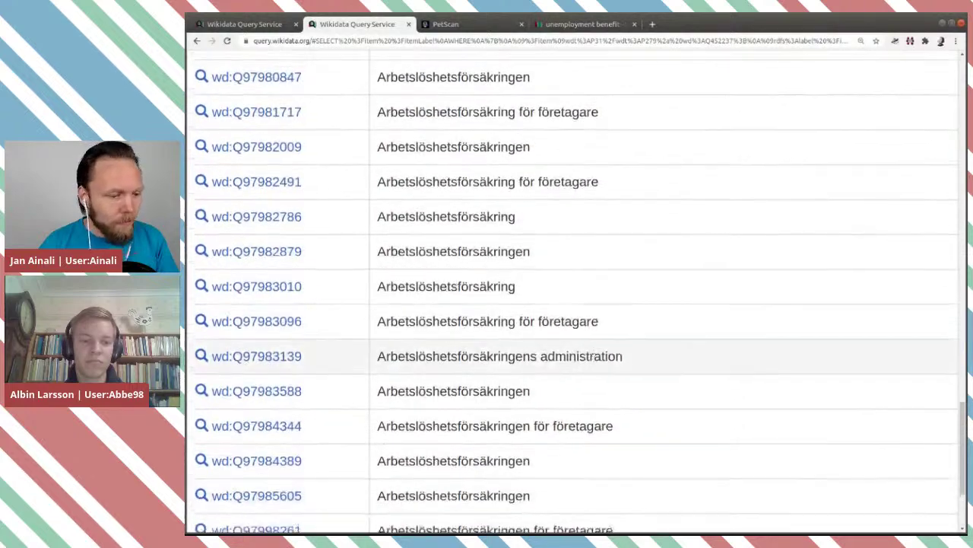
pyautogui.scroll(15, 593, 353)
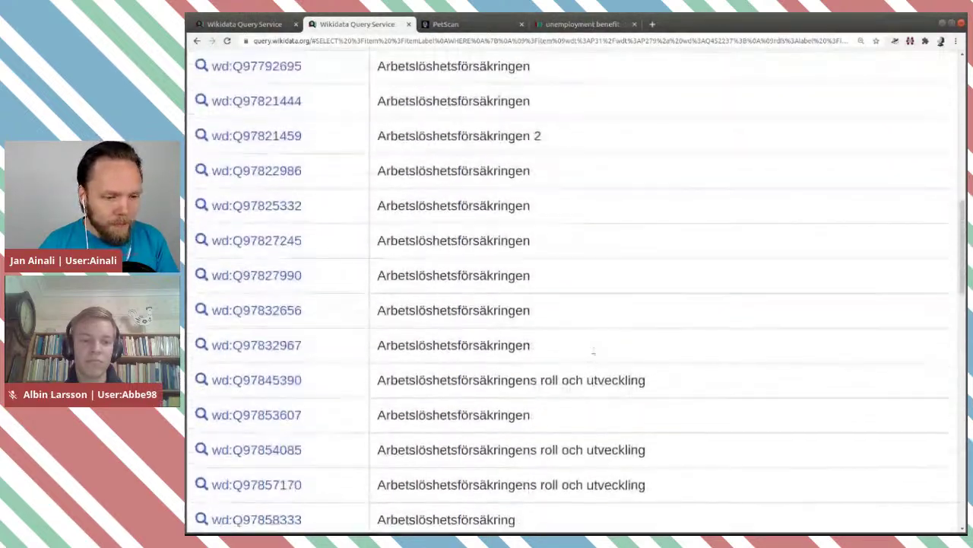
pyautogui.scroll(1, 594, 351)
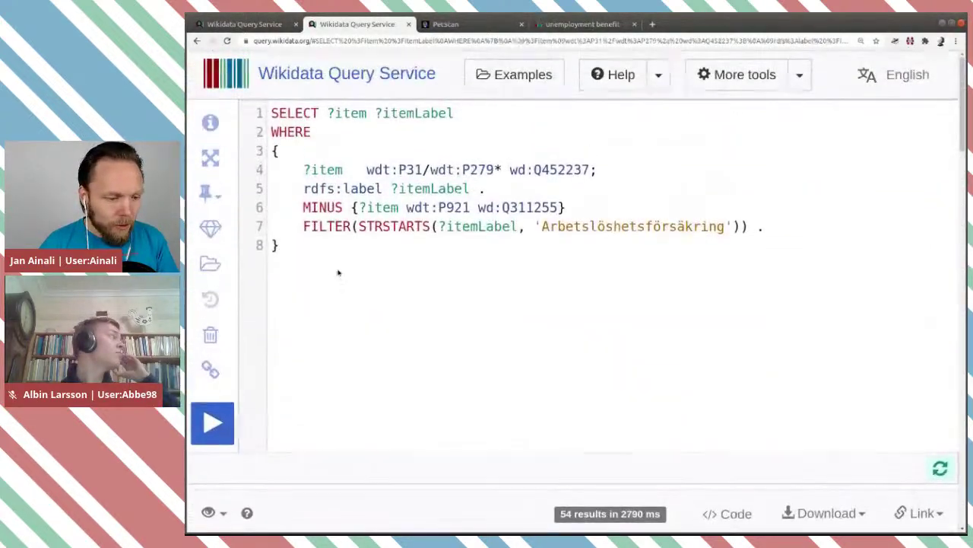
# Copy the entire label-filter query into PetScan as its SPARQL source and run it with the other settings left at their defaults
pyautogui.moveTo(310, 245); pyautogui.dragTo(272, 113)
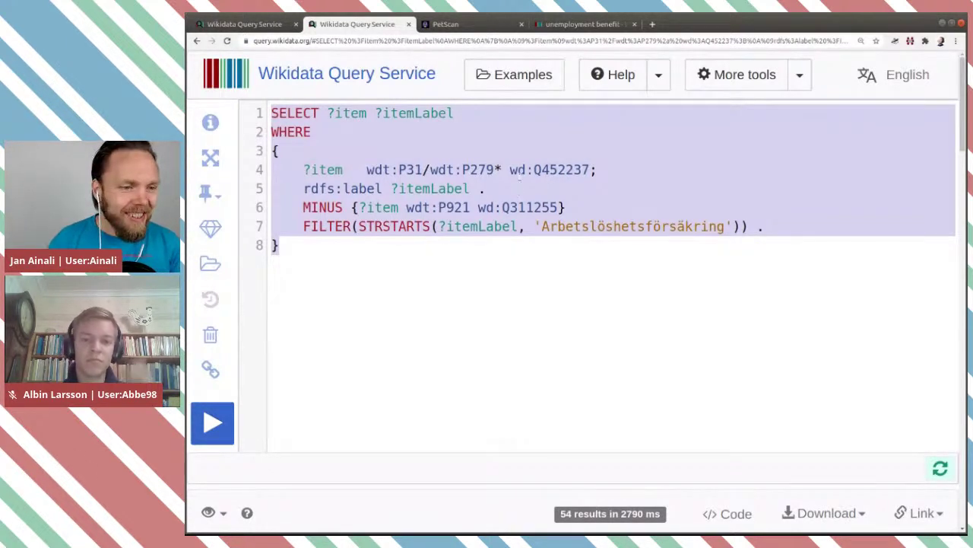
pyautogui.click(486, 26)
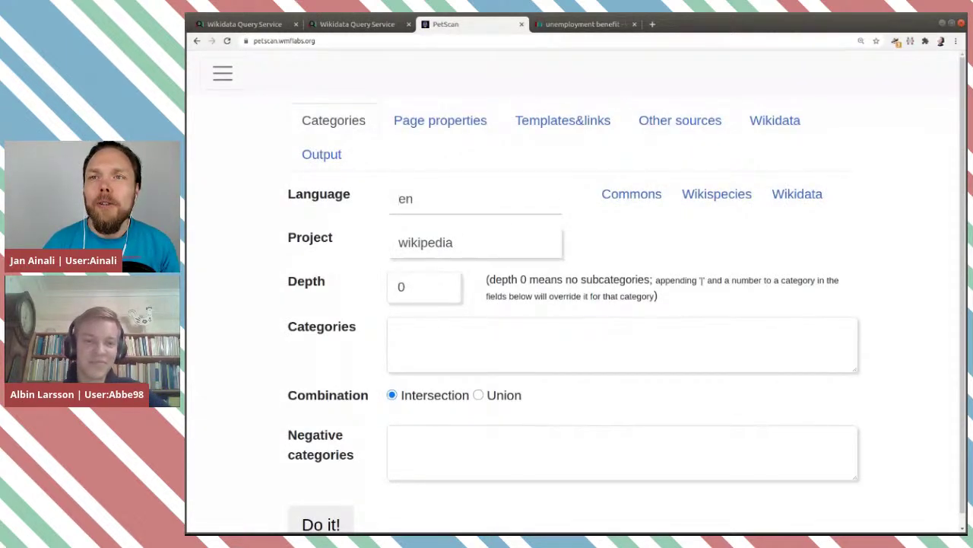
pyautogui.hotkey('alt', 'Tab')
pyautogui.hotkey('alt', 'Tab')
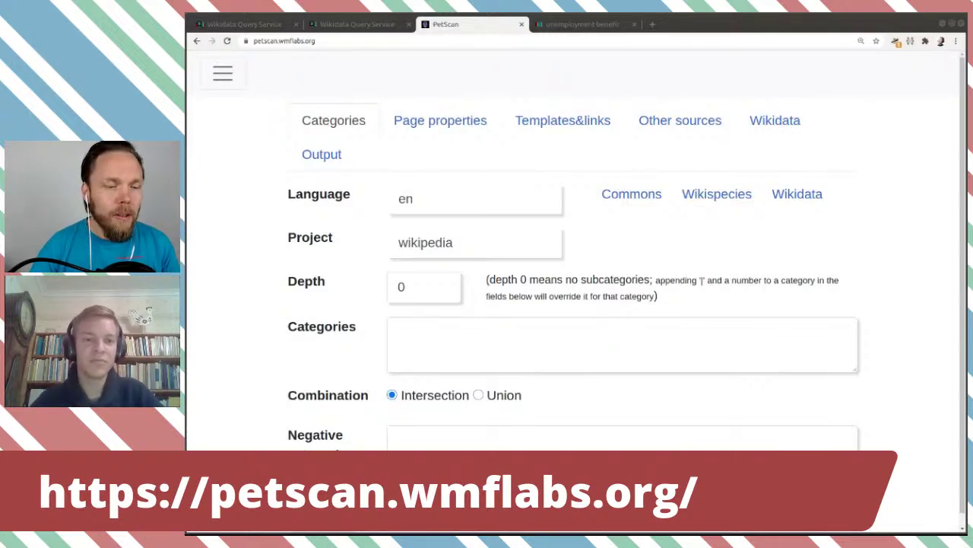
pyautogui.click(677, 126)
pyautogui.click(507, 220)
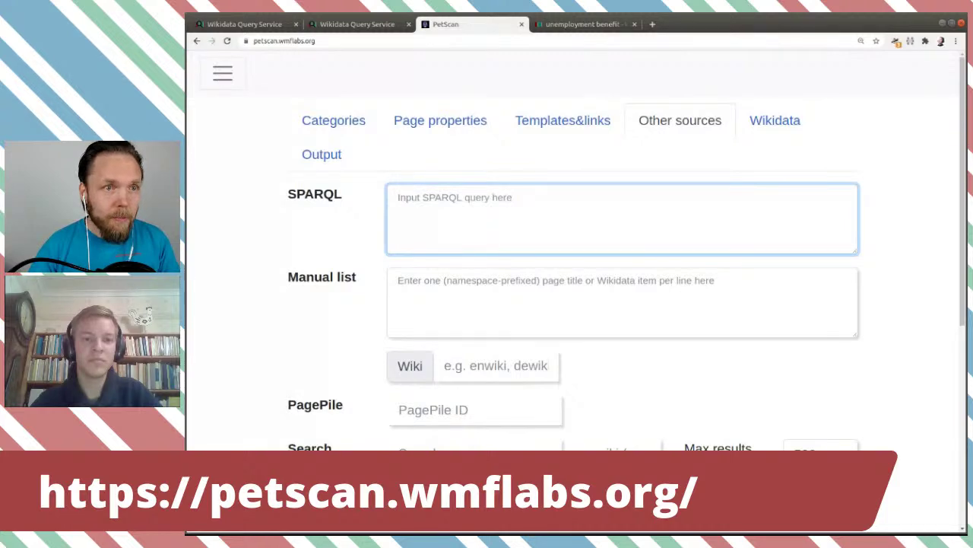
pyautogui.hotkey('ctrl', 'v')
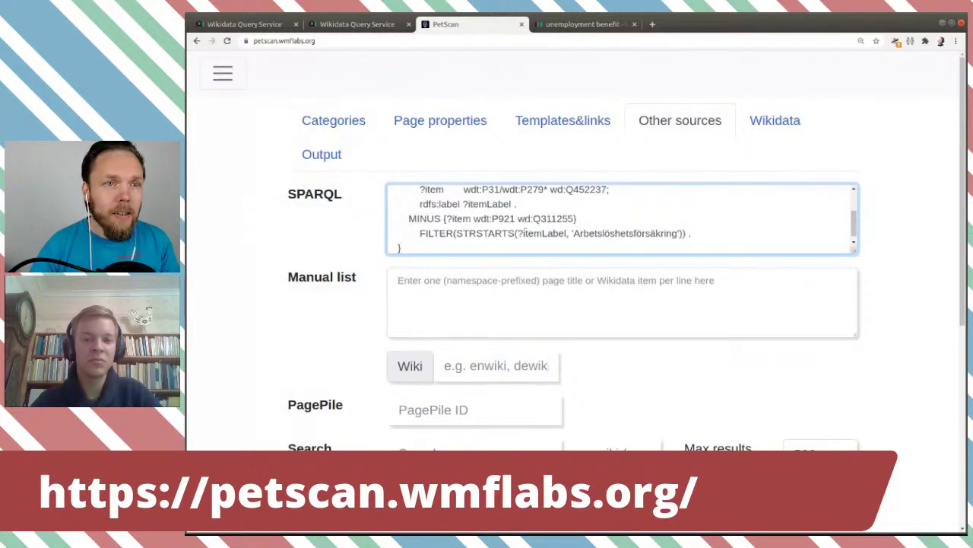
pyautogui.scroll(-5, 246, 221)
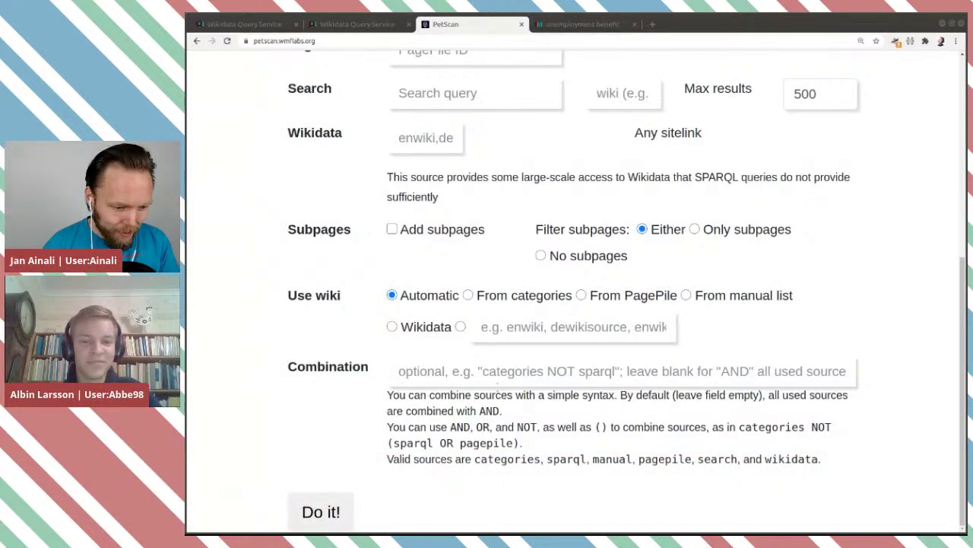
pyautogui.click(332, 521)
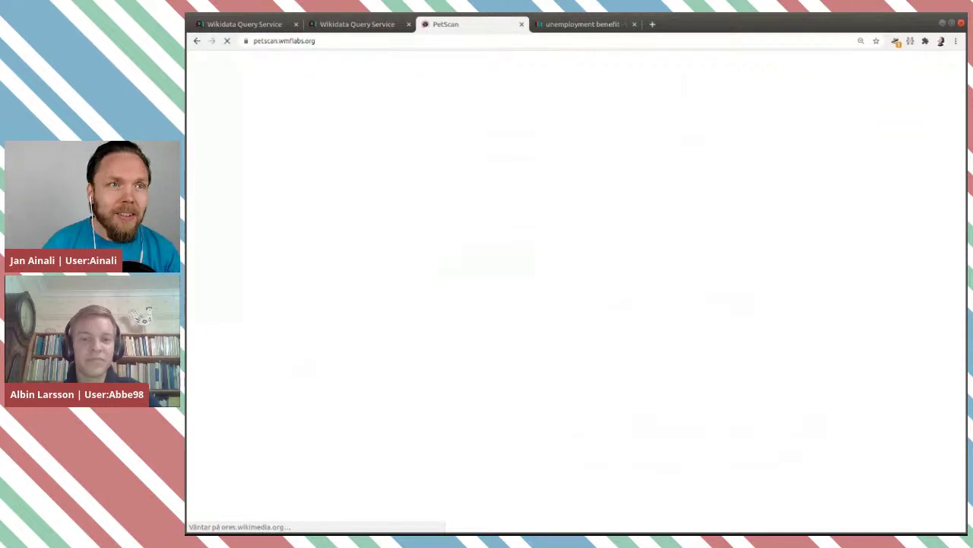
# Start the command for the checked PetScan results with the main-subject property, entering "P921:"
pyautogui.scroll(-2, 722, 326)
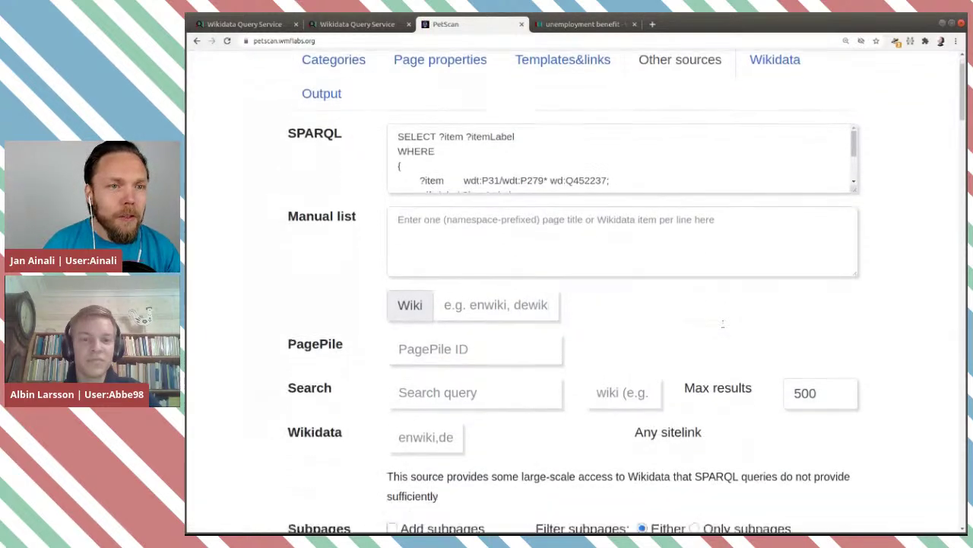
pyautogui.scroll(-10, 737, 301)
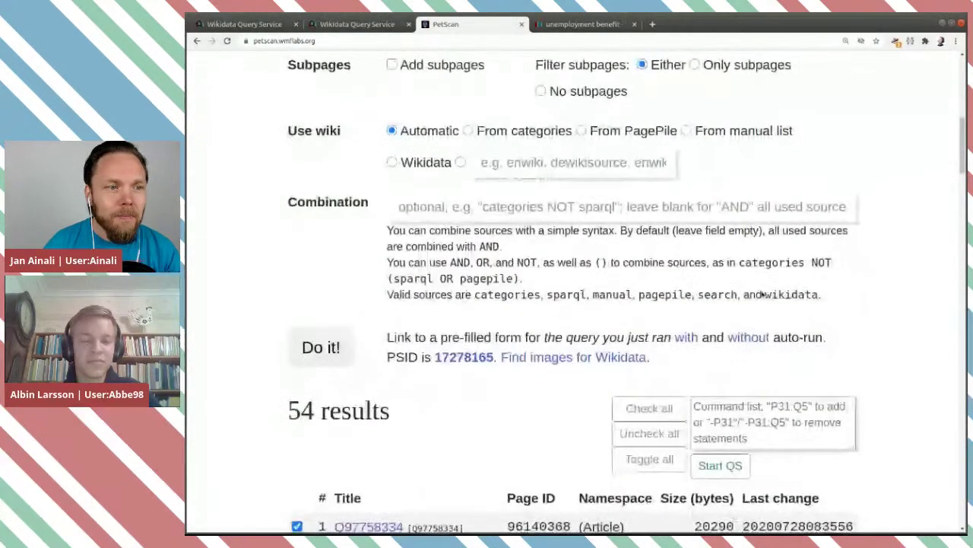
pyautogui.scroll(-4, 381, 350)
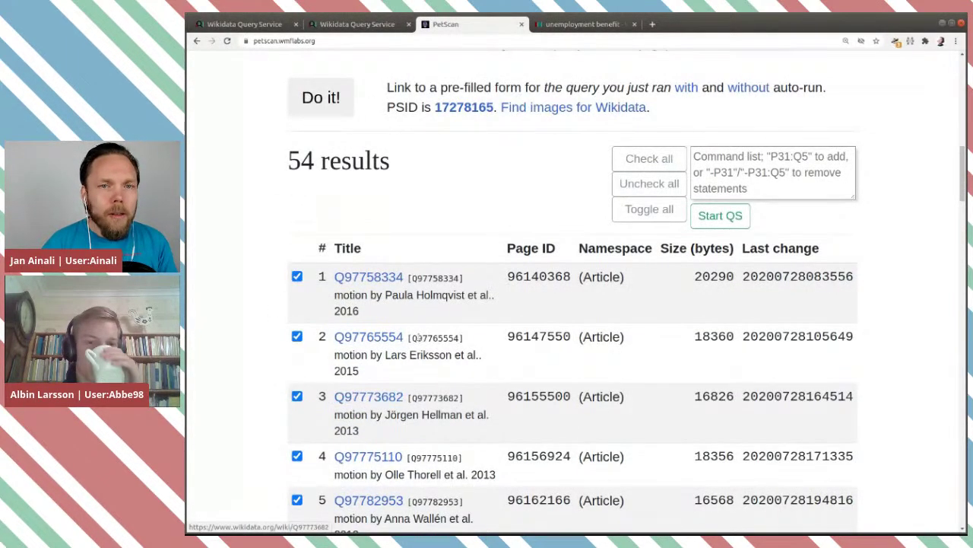
pyautogui.click(749, 154)
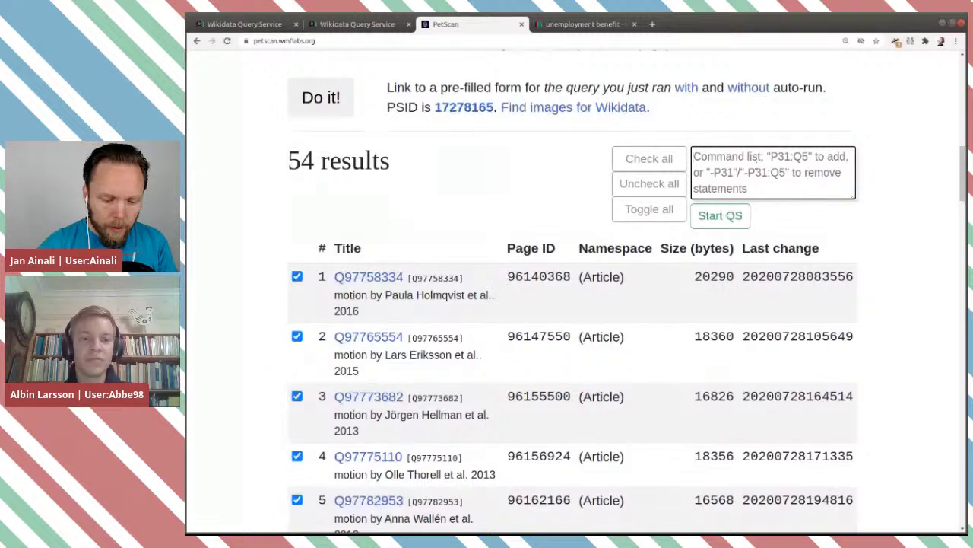
pyautogui.write('P')
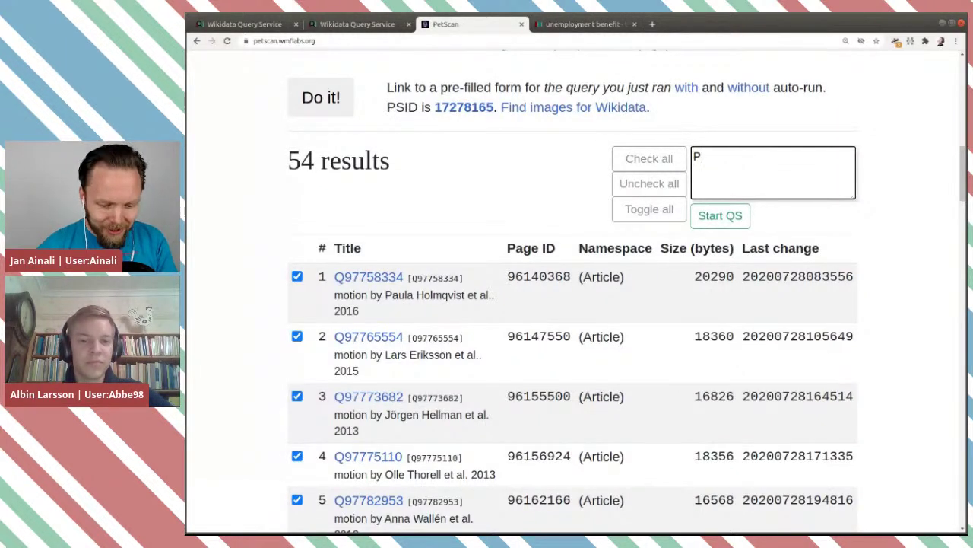
pyautogui.write('921')
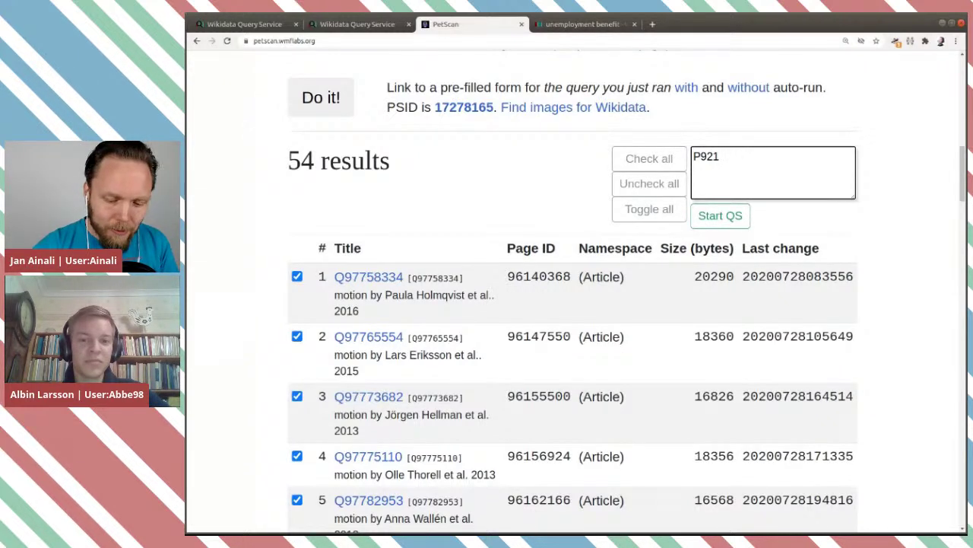
pyautogui.write(':')
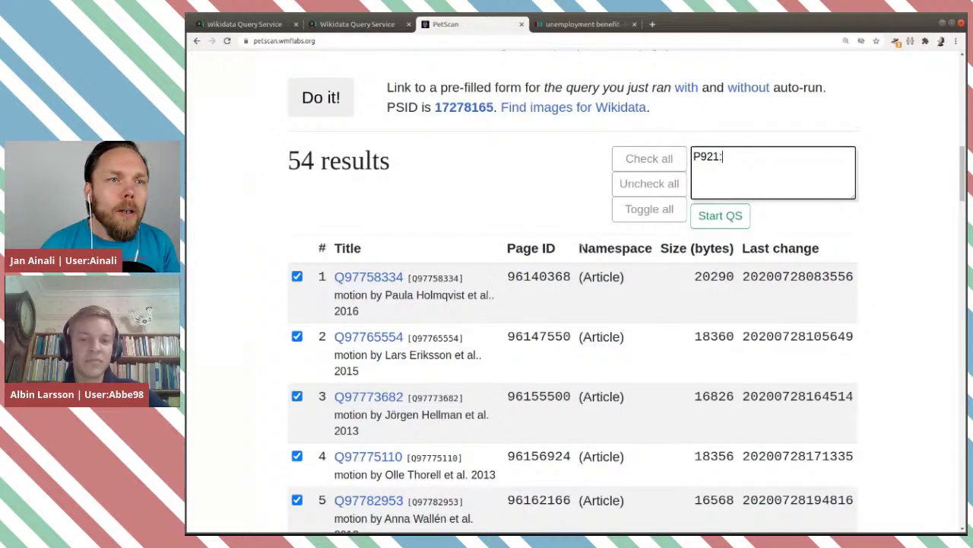
# Complete the command as P921:Q311255 by copying the item ID from the SPARQL query's MINUS line, and send the results to QuickStatements
pyautogui.scroll(4, 471, 242)
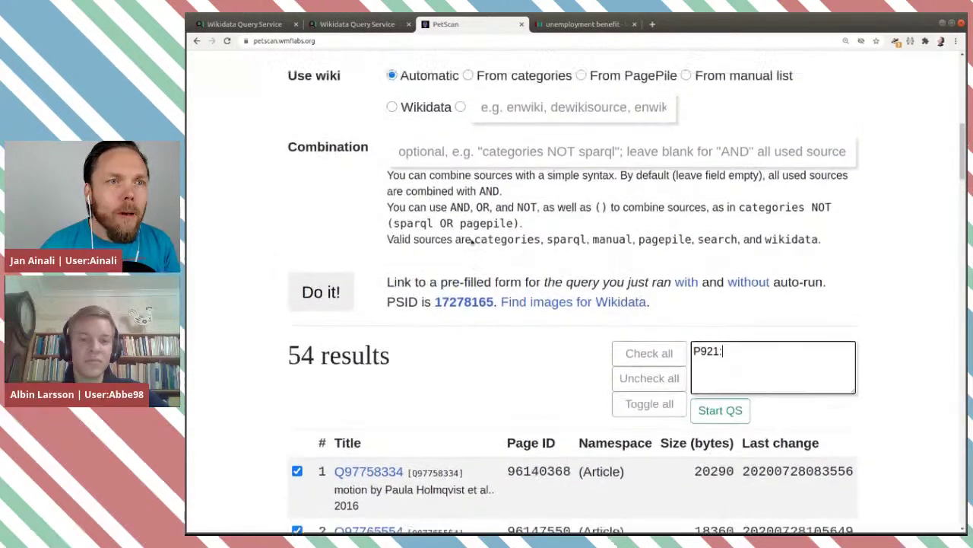
pyautogui.scroll(8, 471, 242)
pyautogui.scroll(-3, 600, 215)
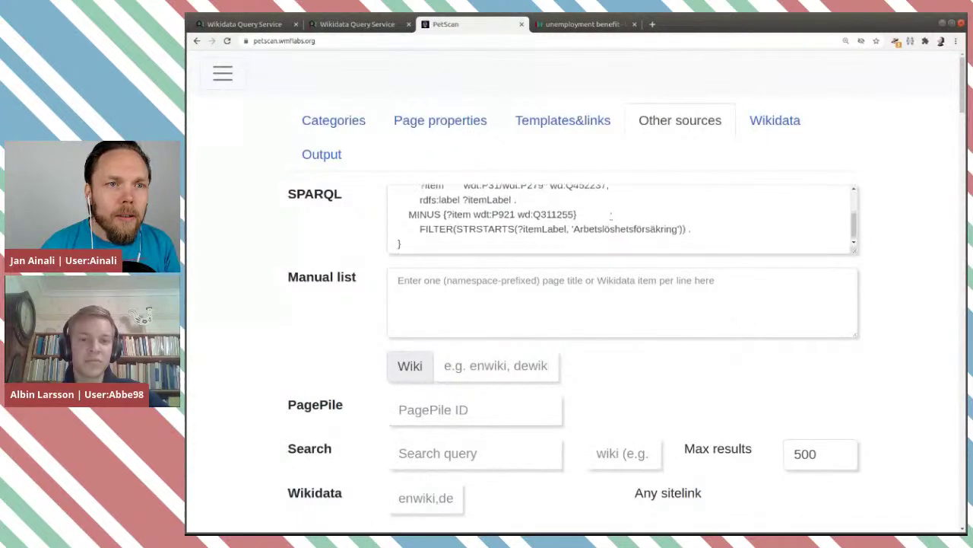
pyautogui.moveTo(533, 212); pyautogui.dragTo(574, 212)
pyautogui.hotkey('ctrl', 'c')
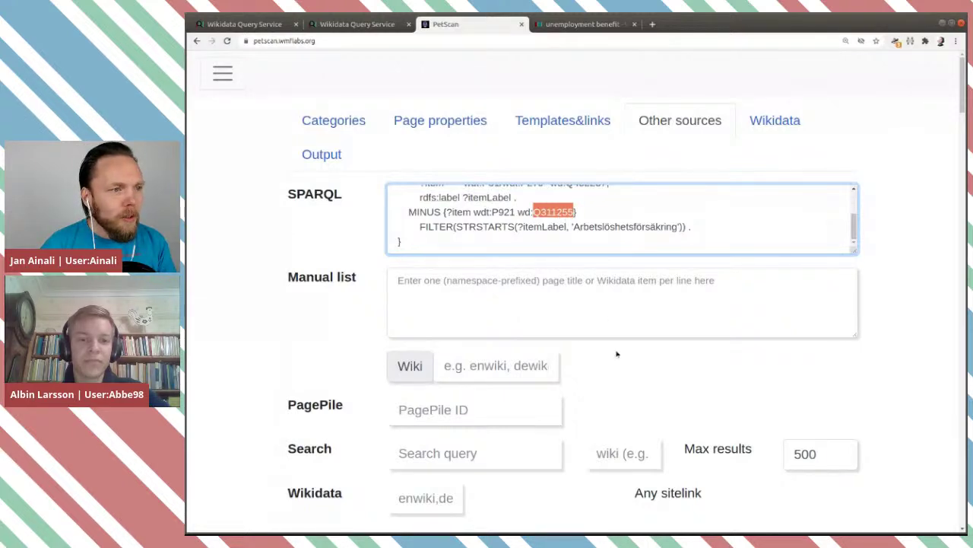
pyautogui.scroll(-4, 618, 393)
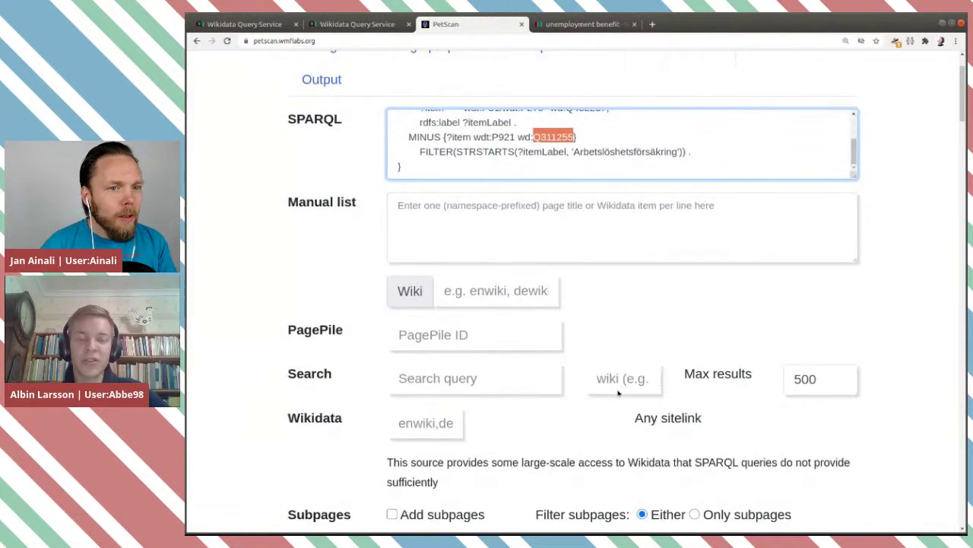
pyautogui.scroll(-6, 617, 389)
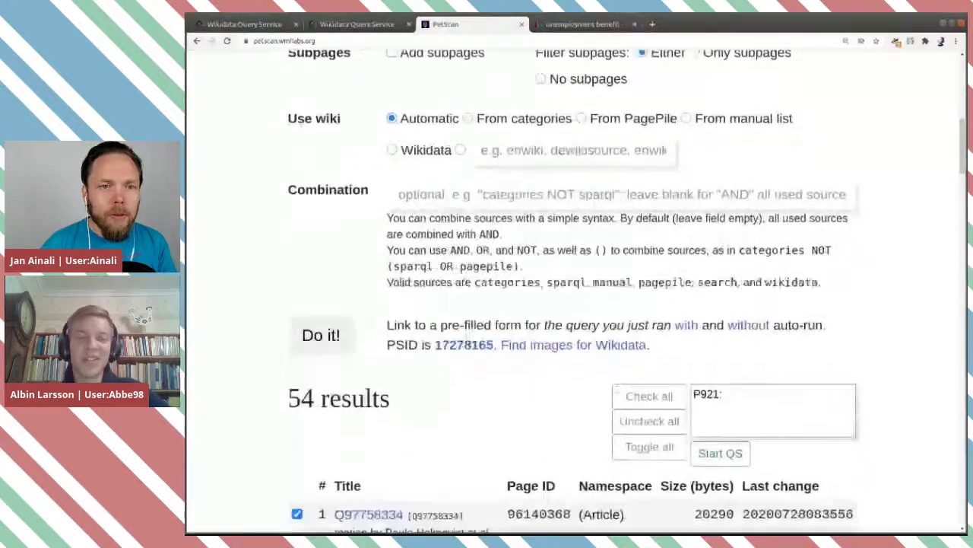
pyautogui.click(740, 280)
pyautogui.hotkey('ctrl', 'v')
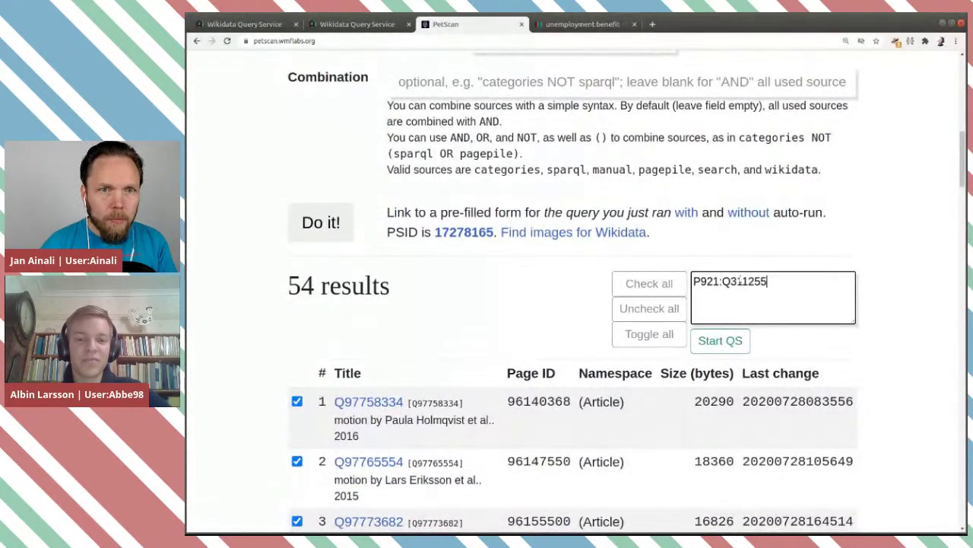
pyautogui.click(735, 343)
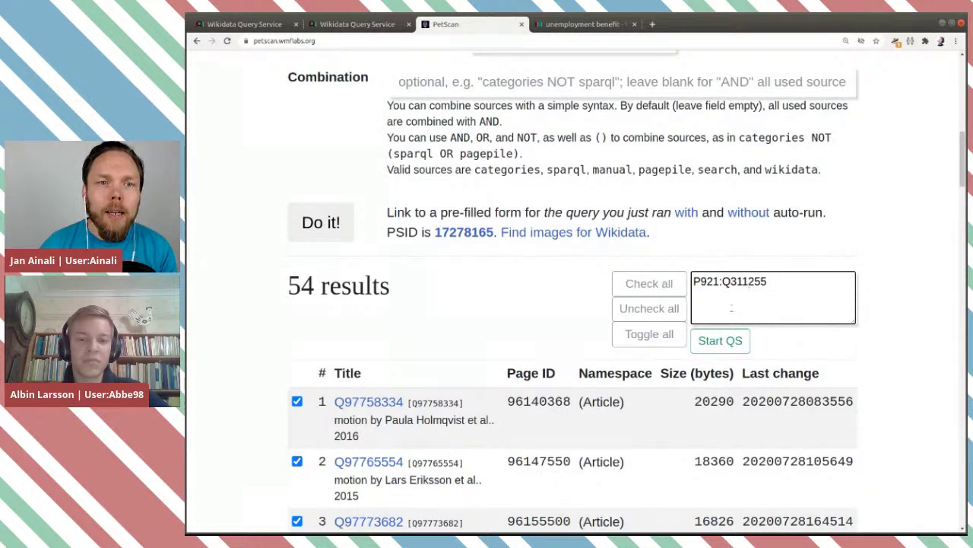
pyautogui.click(726, 341)
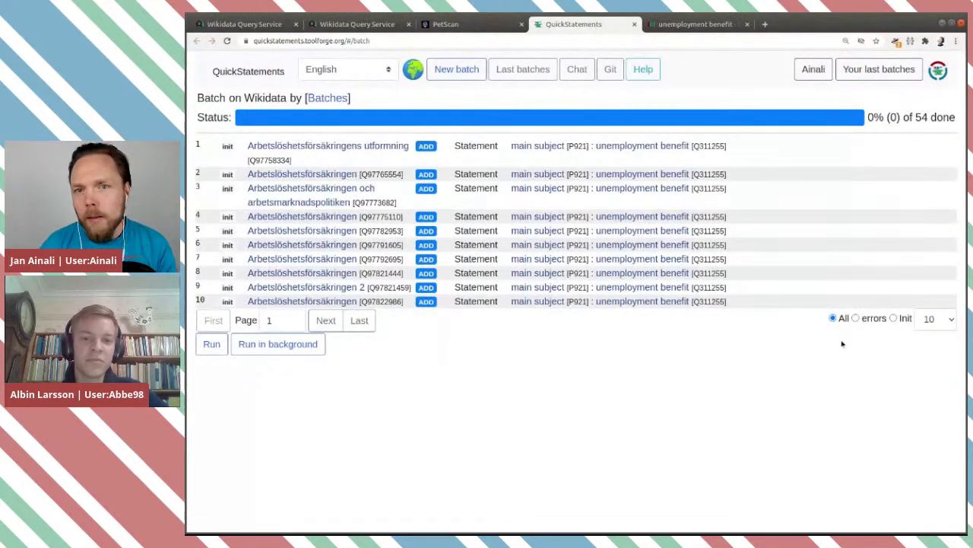
# Review the whole batch of main-subject statements with 100 commands shown per page, and run it
pyautogui.click(936, 319)
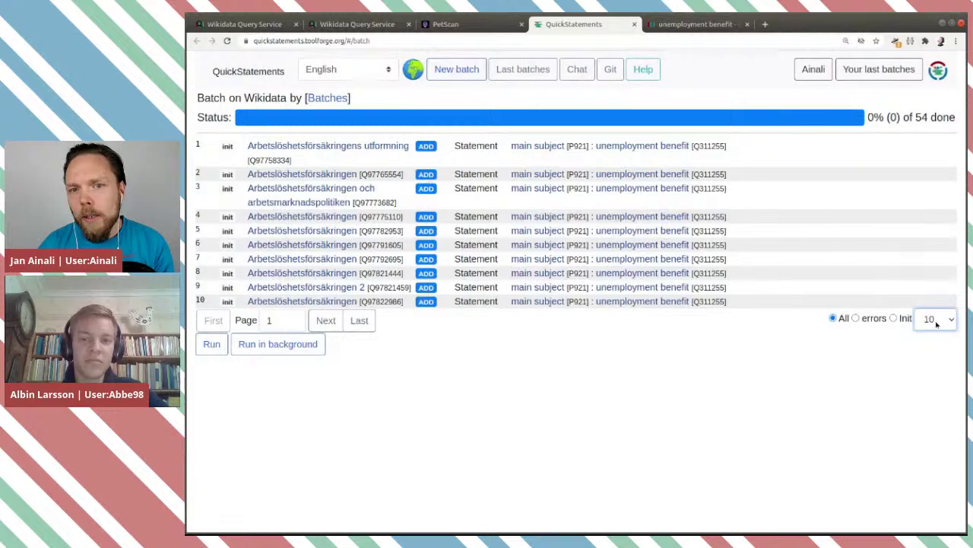
pyautogui.click(933, 371)
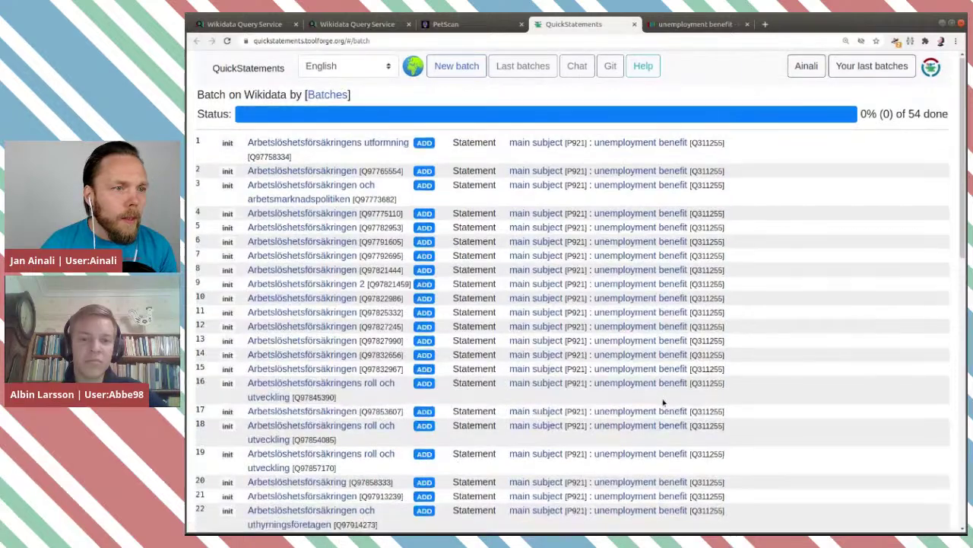
pyautogui.scroll(-5, 664, 403)
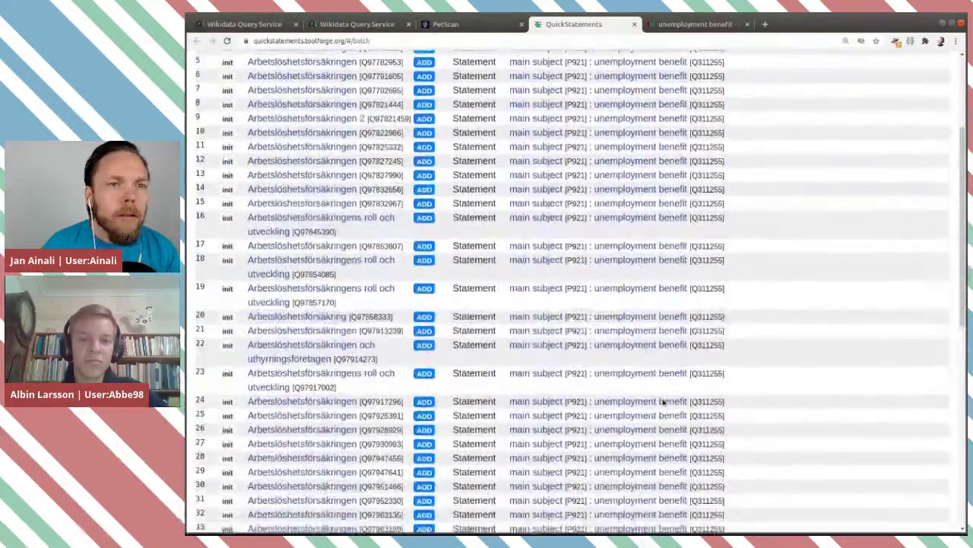
pyautogui.scroll(-6, 663, 403)
pyautogui.scroll(-8, 664, 403)
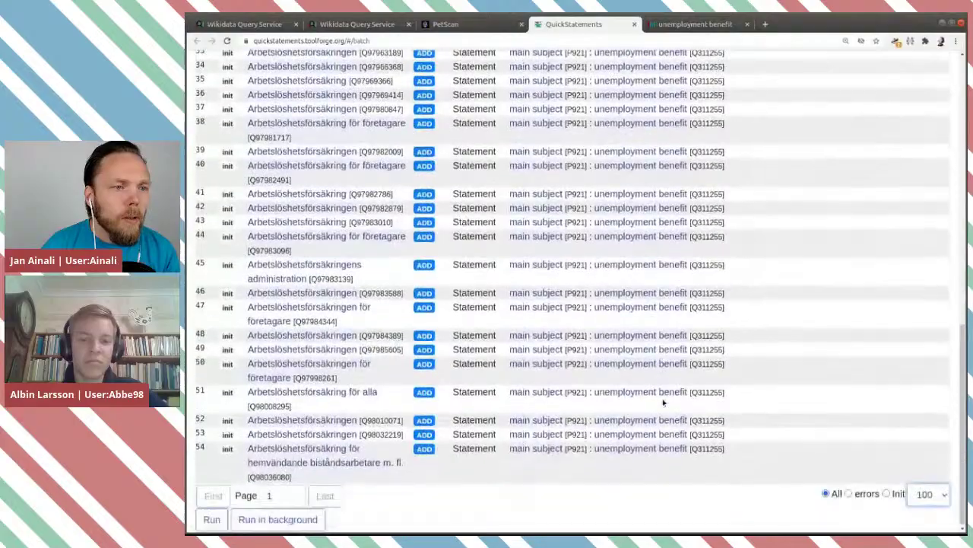
pyautogui.scroll(6, 663, 403)
pyautogui.scroll(12, 663, 403)
pyautogui.scroll(-3, 663, 403)
pyautogui.scroll(-15, 663, 404)
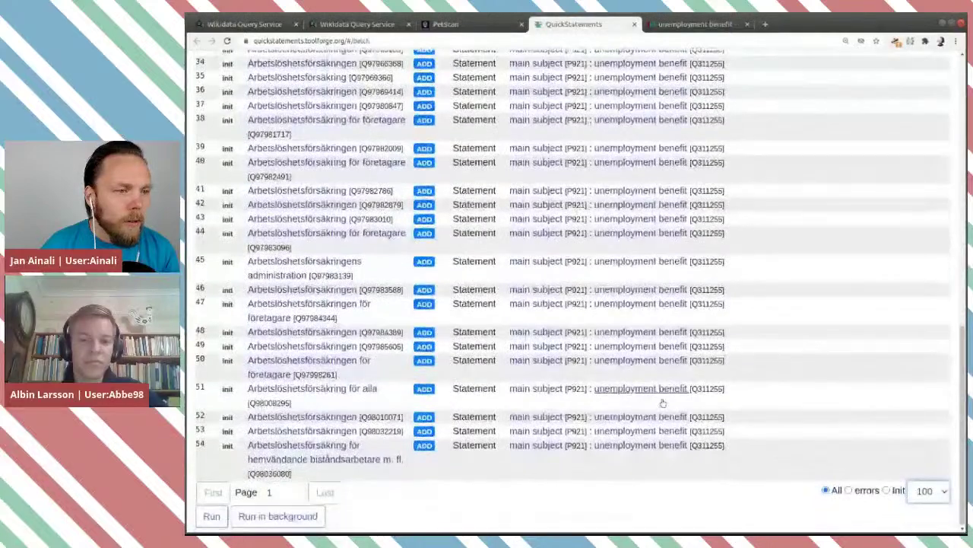
pyautogui.click(220, 517)
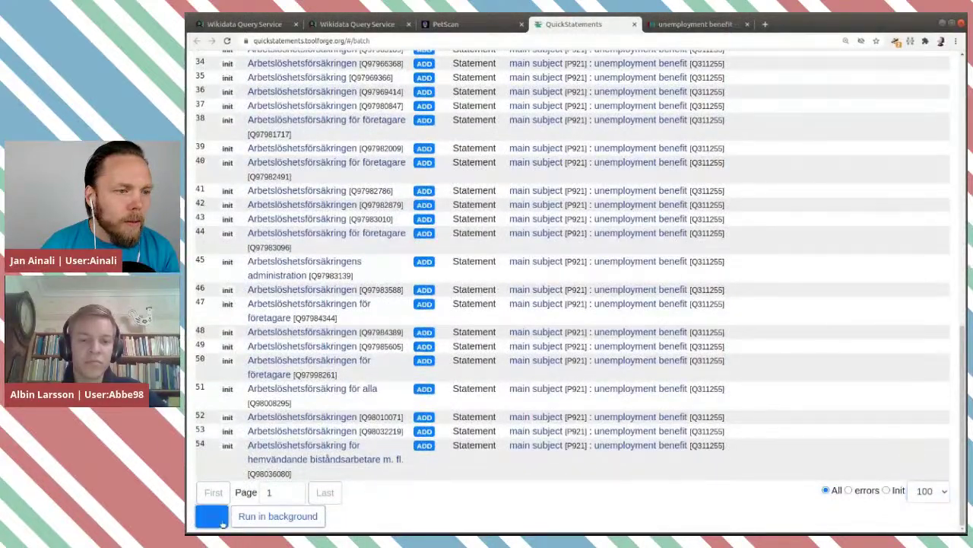
pyautogui.scroll(20, 573, 496)
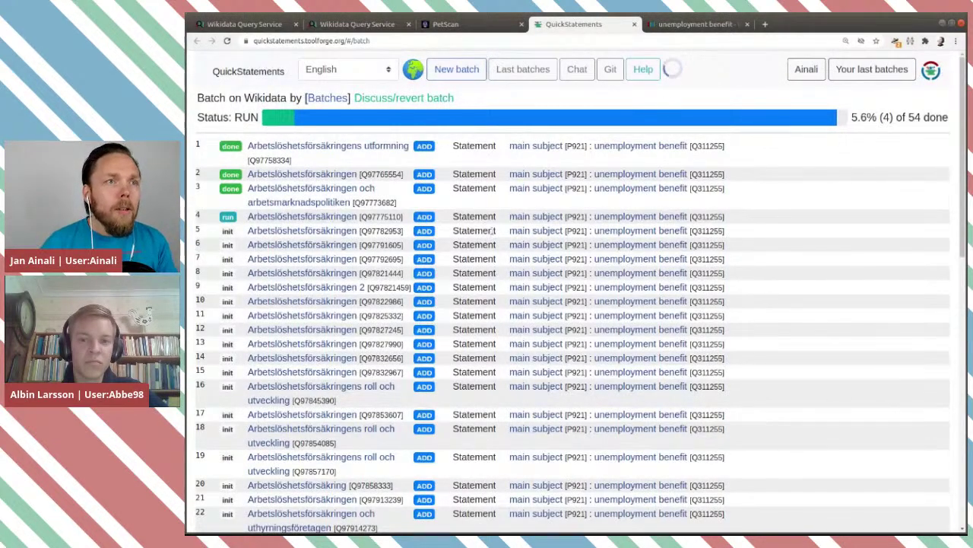
# Switch to the second Wikidata Query Service query, change its label filter to STRENDS with 'arbetslöshetsförsäkring', and run it
pyautogui.click(352, 23)
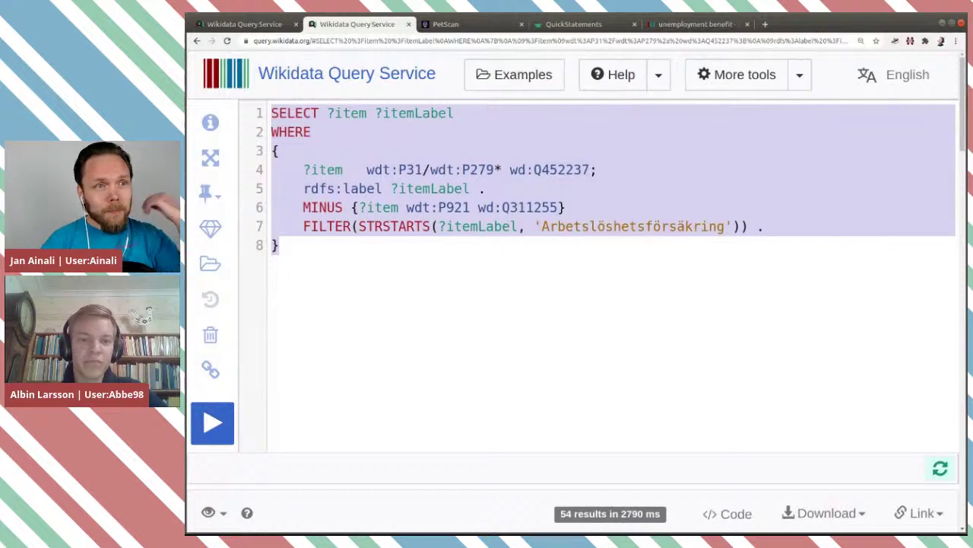
pyautogui.click(575, 225)
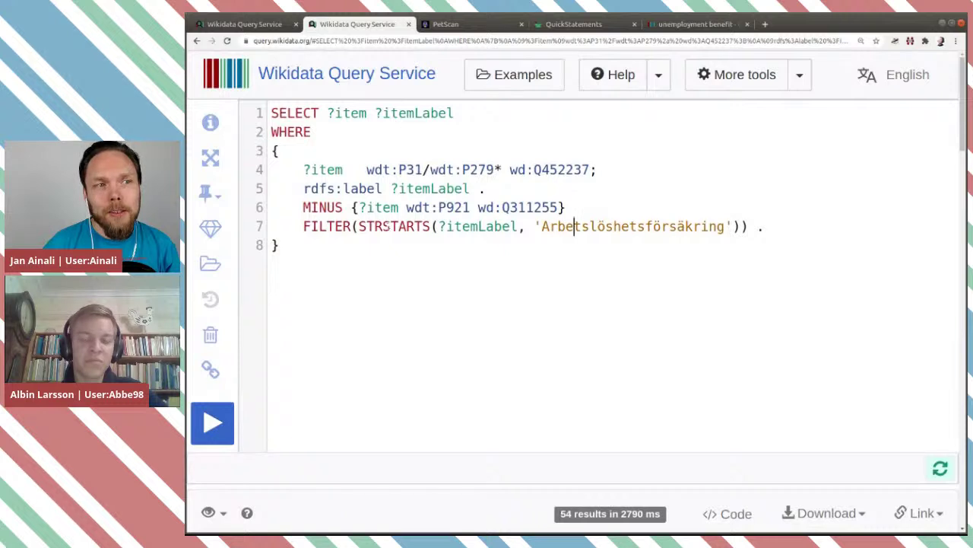
pyautogui.moveTo(382, 226); pyautogui.dragTo(423, 226)
pyautogui.write('END')
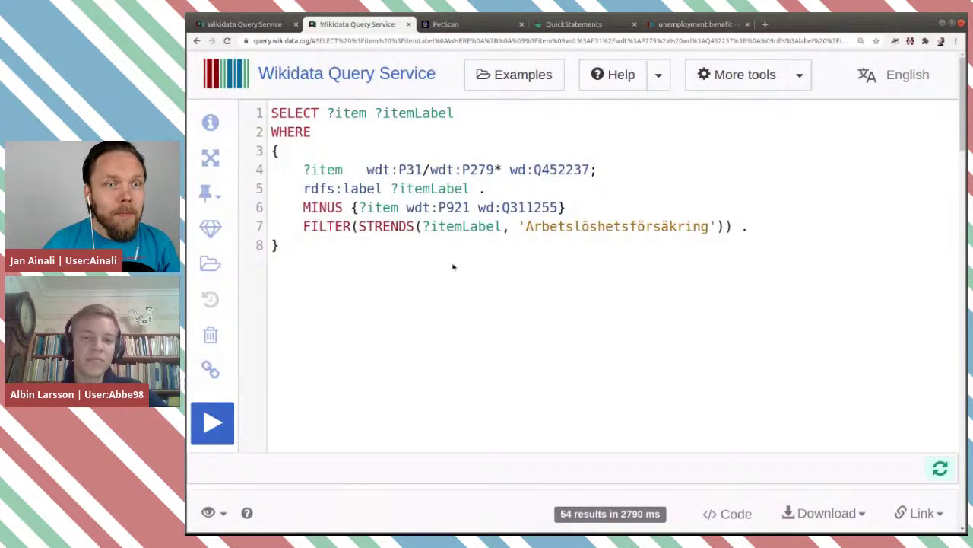
pyautogui.click(527, 226)
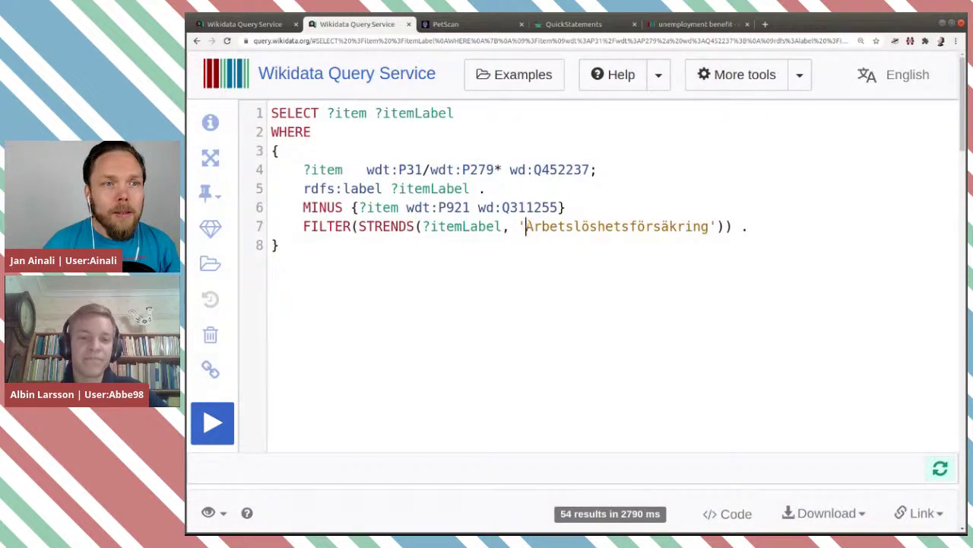
pyautogui.write('a')
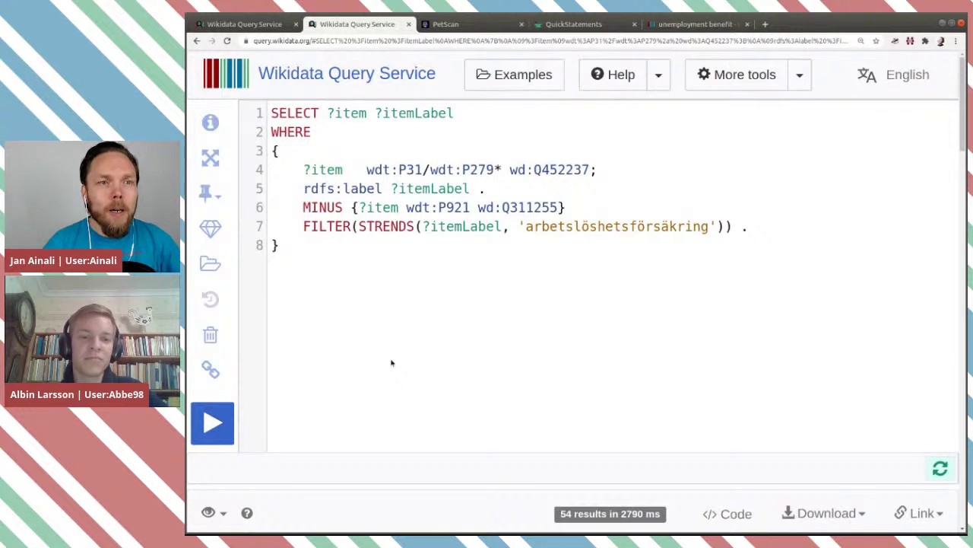
pyautogui.click(216, 421)
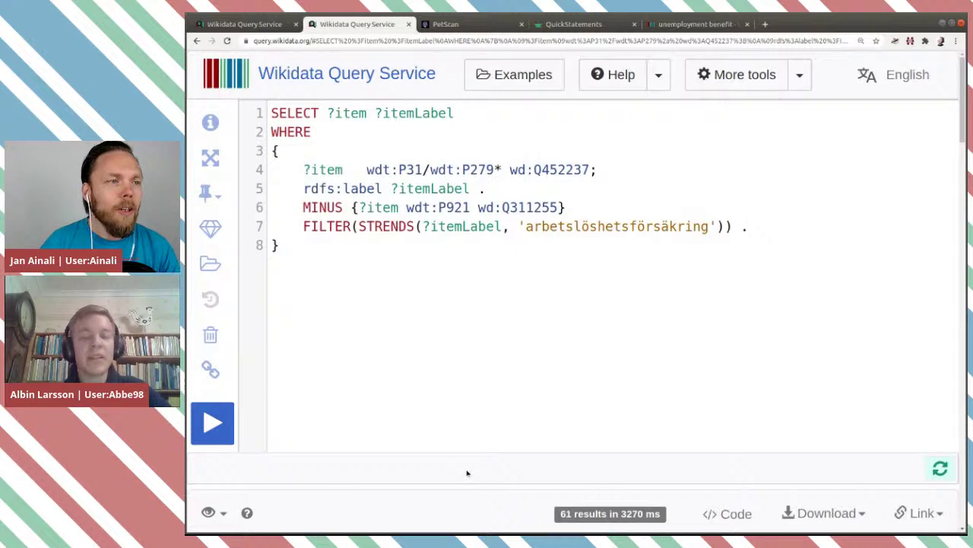
# Examine the whole list of motion labels ending in 'arbetslöshetsförsäkring' to judge whether they all fit the unemployment benefit subject
pyautogui.scroll(-5, 467, 473)
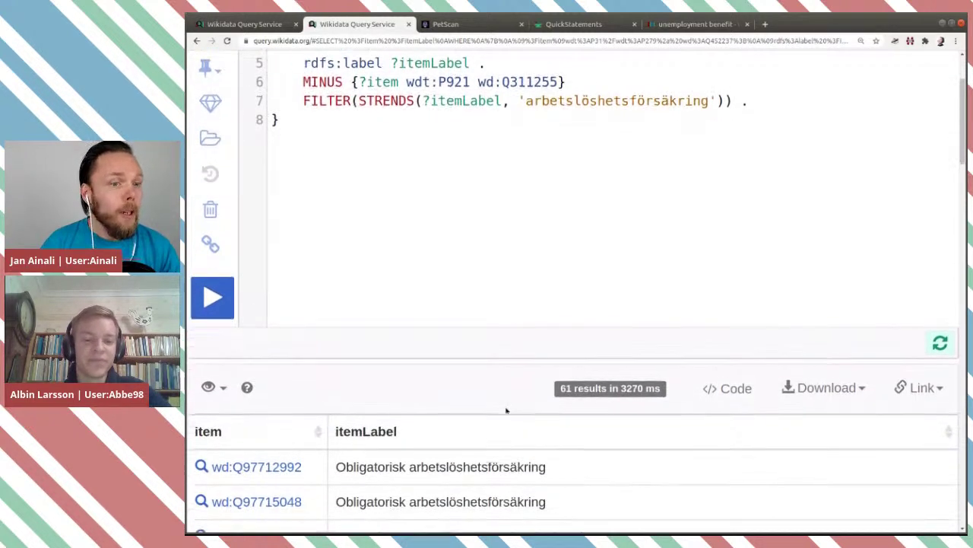
pyautogui.scroll(-4, 506, 411)
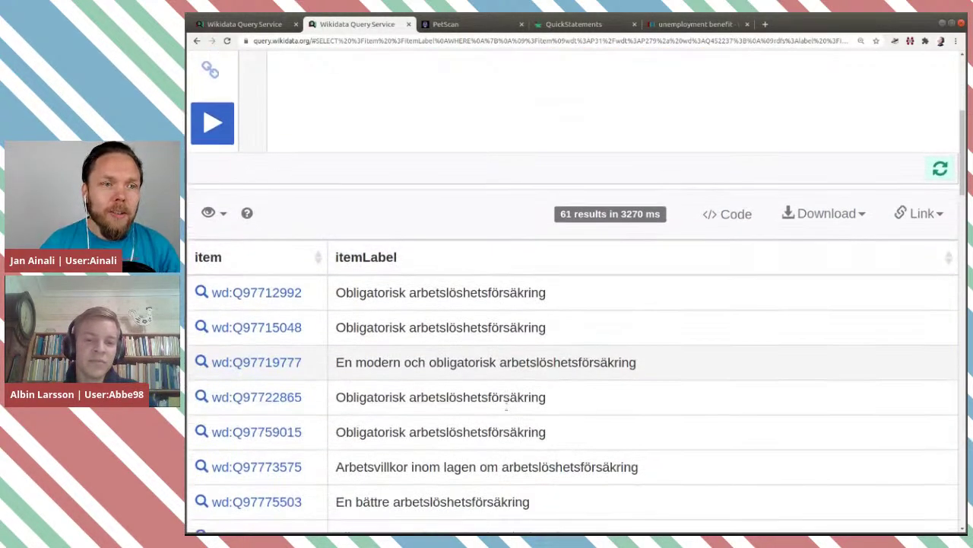
pyautogui.scroll(-3, 506, 411)
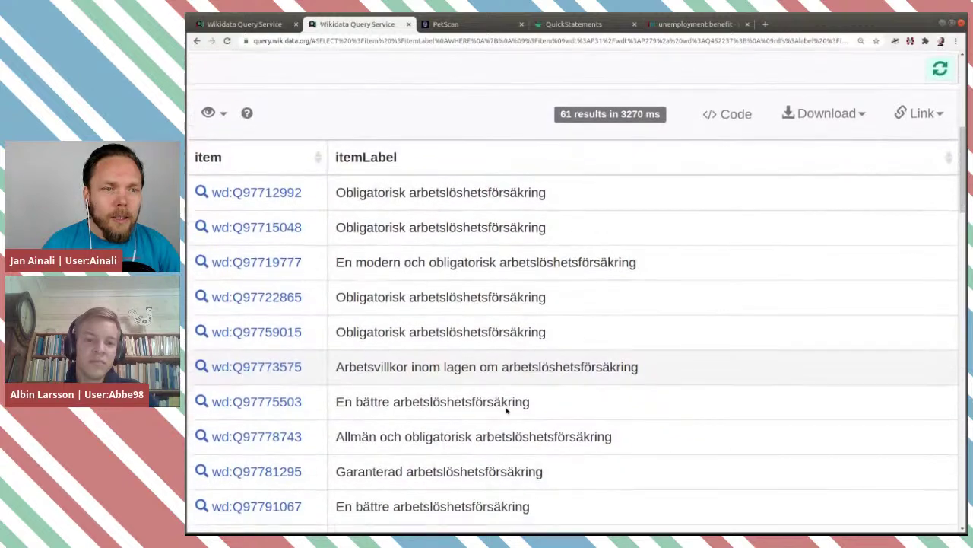
pyautogui.scroll(-6, 506, 408)
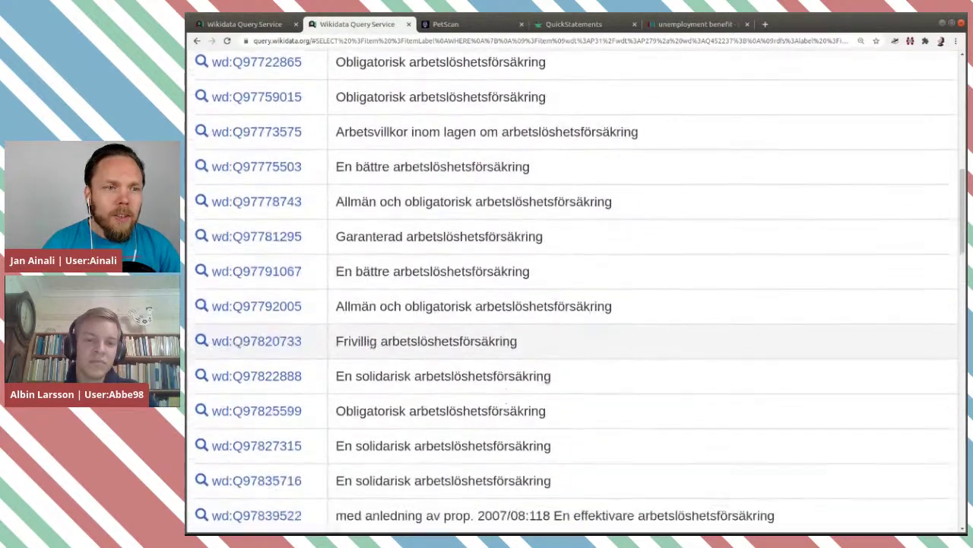
pyautogui.scroll(-6, 506, 411)
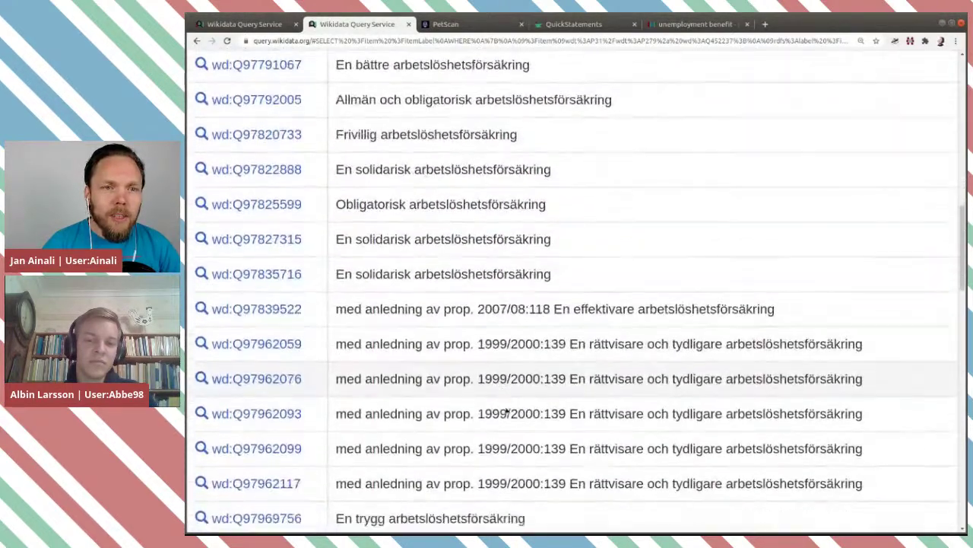
pyautogui.scroll(-1, 506, 411)
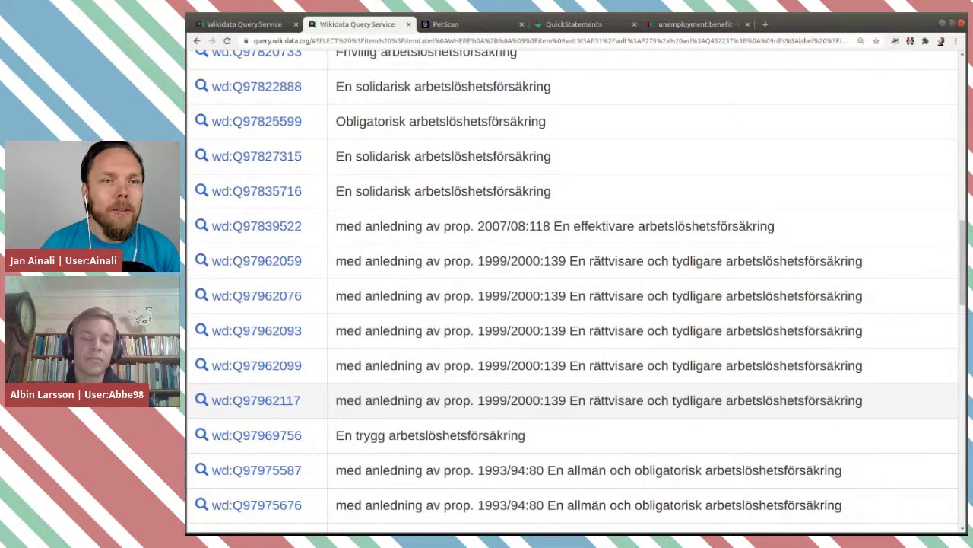
pyautogui.scroll(-2, 454, 408)
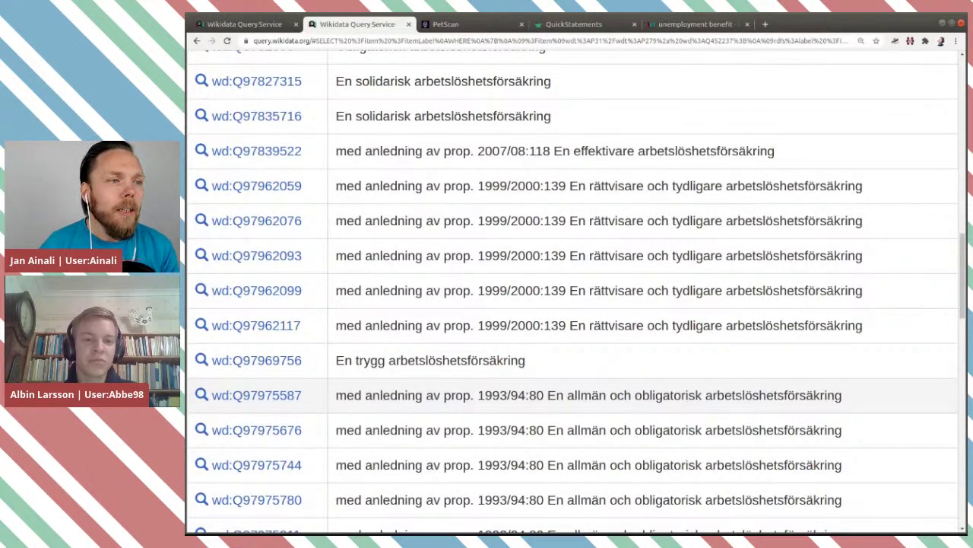
pyautogui.scroll(-2, 464, 388)
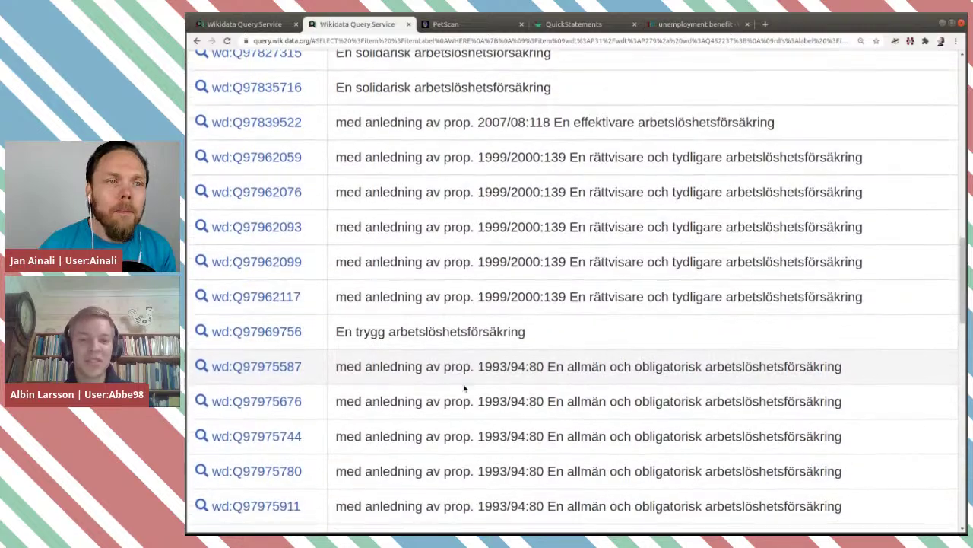
pyautogui.scroll(-5, 464, 386)
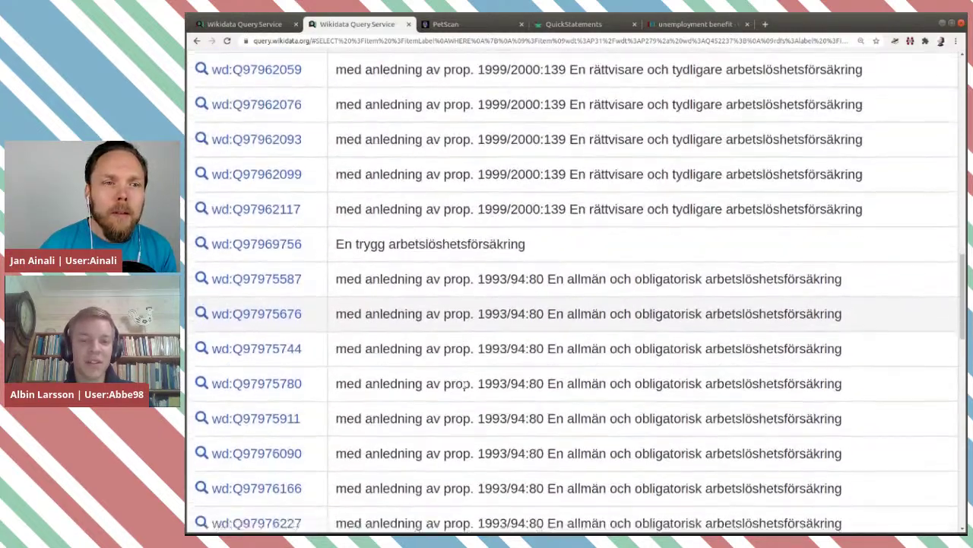
pyautogui.scroll(-12, 464, 388)
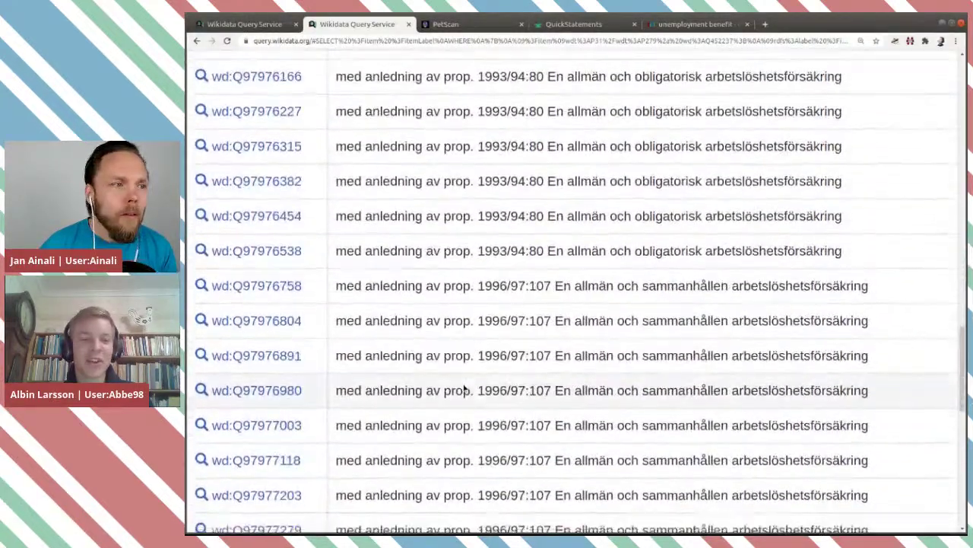
pyautogui.scroll(-5, 464, 384)
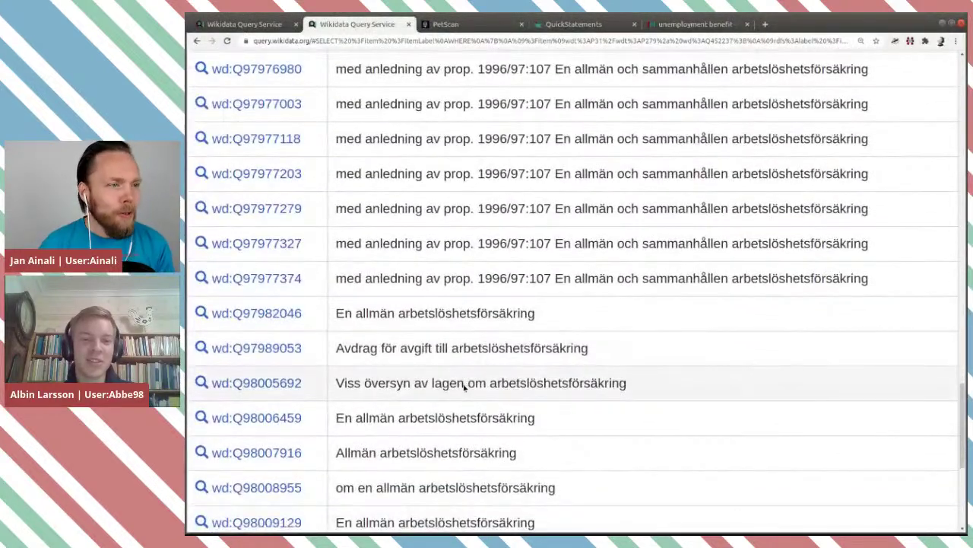
pyautogui.scroll(-4, 464, 386)
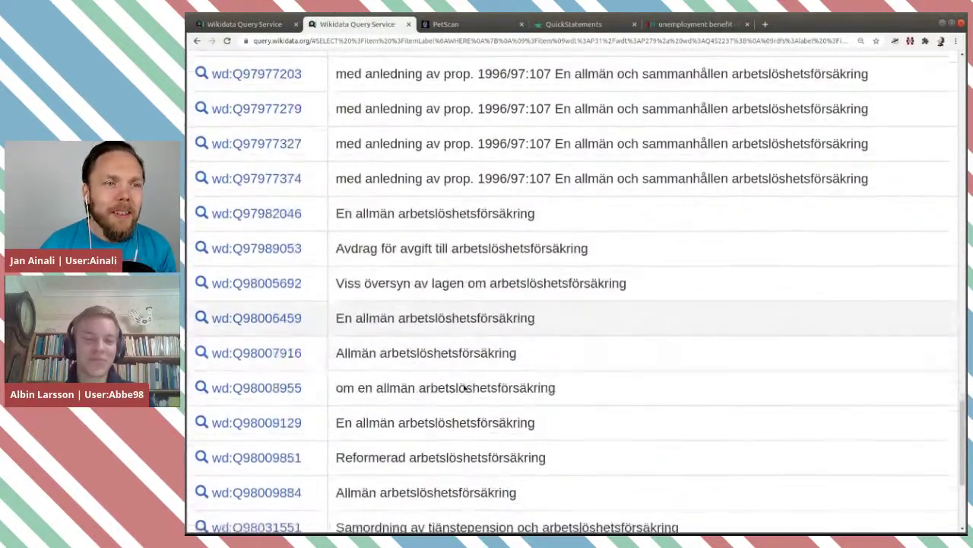
pyautogui.scroll(-3, 464, 387)
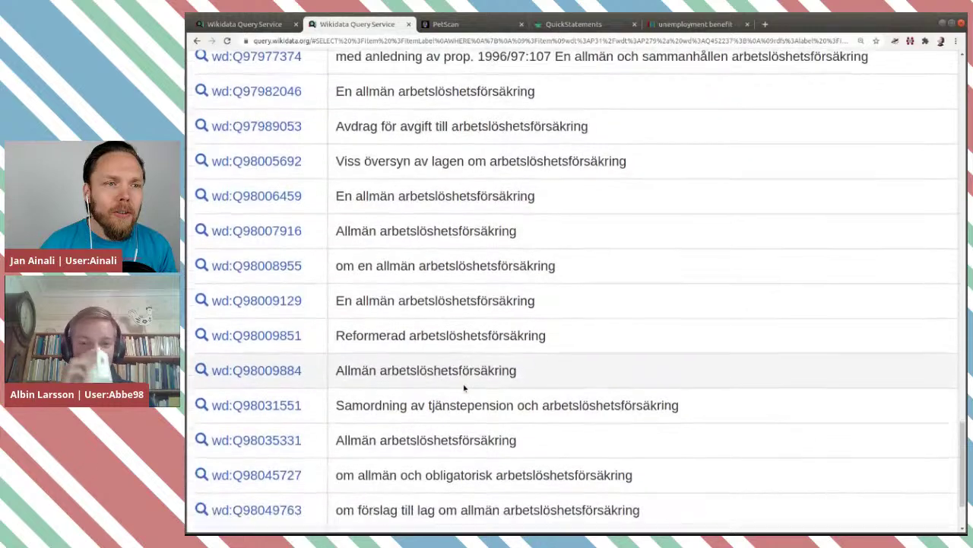
pyautogui.scroll(-2, 464, 387)
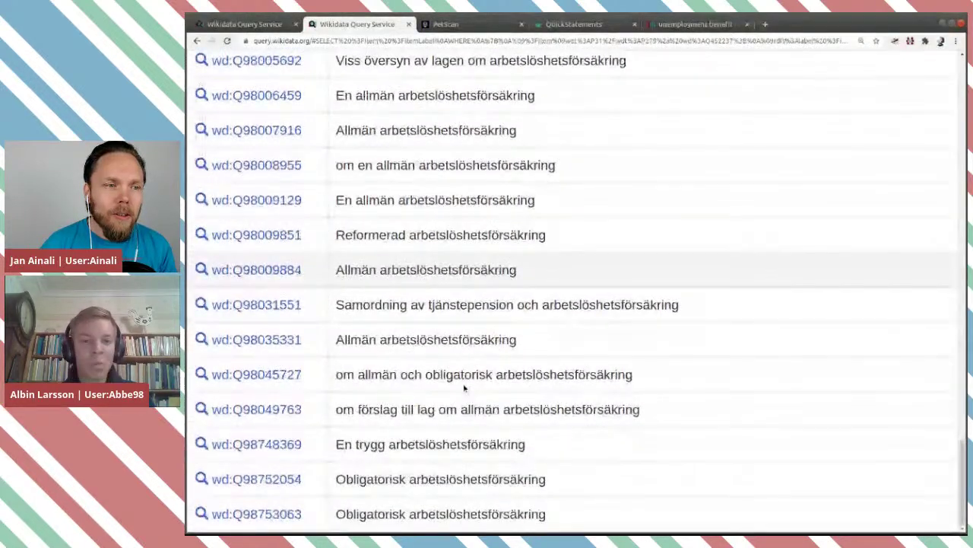
pyautogui.scroll(18, 464, 388)
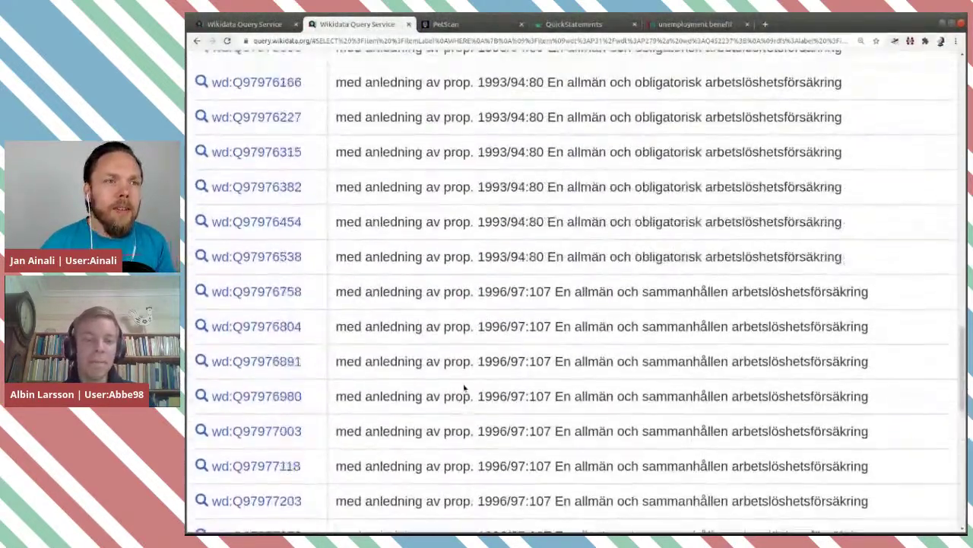
pyautogui.scroll(20, 464, 388)
pyautogui.scroll(10, 464, 388)
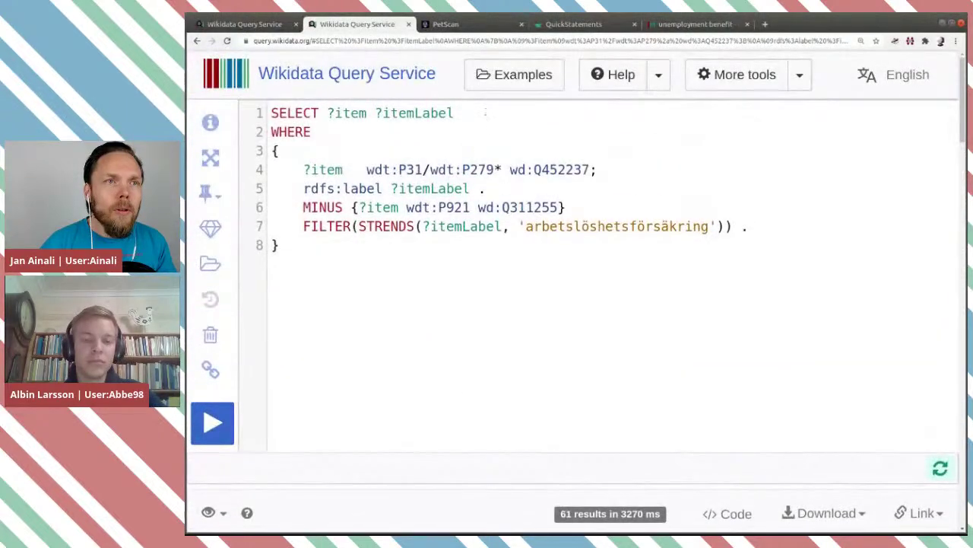
# Copy the full STRENDS query from the Wikidata Query Service and replace PetScan's existing SPARQL query with it
pyautogui.click(457, 24)
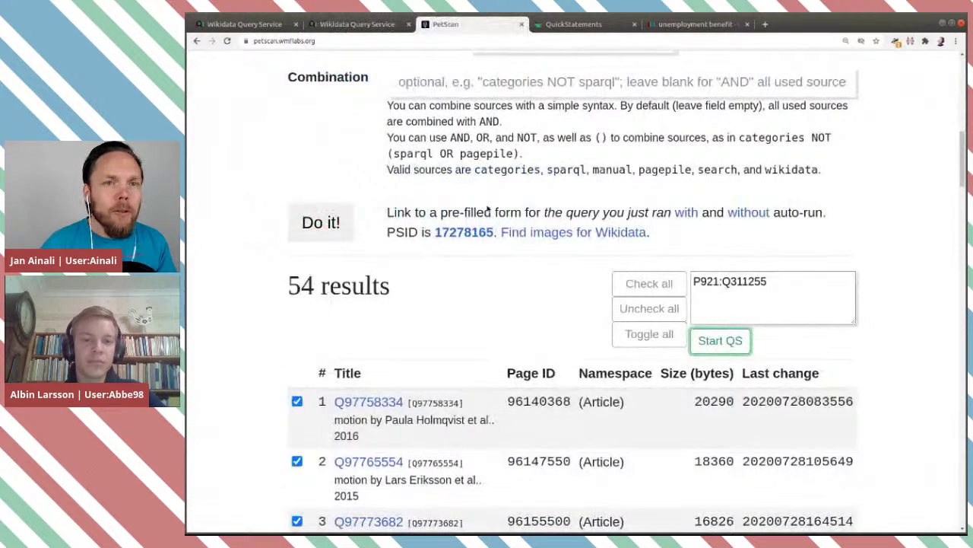
pyautogui.scroll(5, 486, 288)
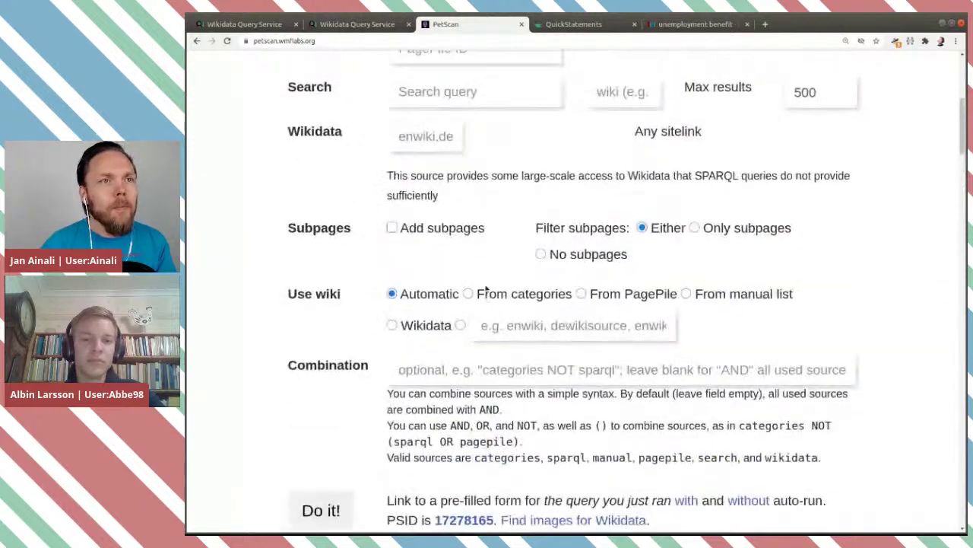
pyautogui.click(373, 23)
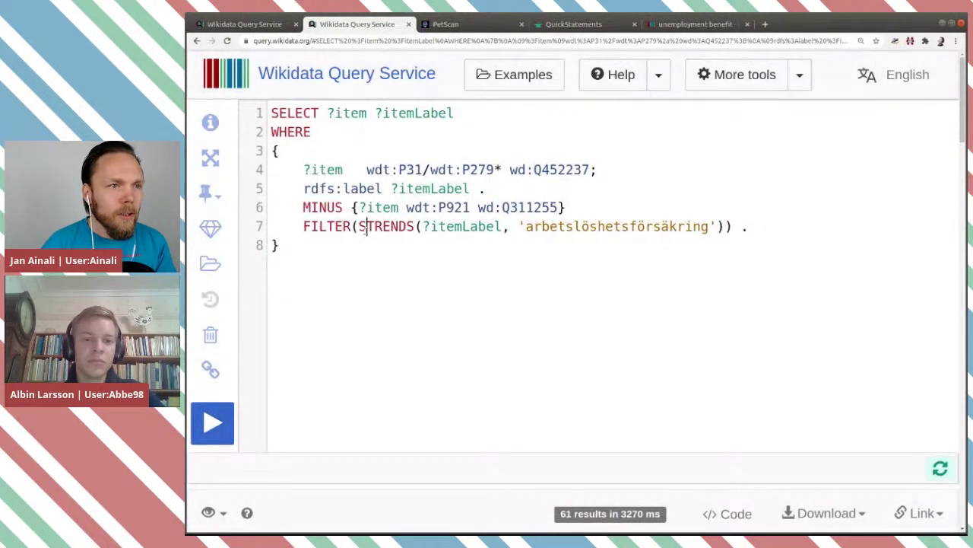
pyautogui.hotkey('ctrl', 'a')
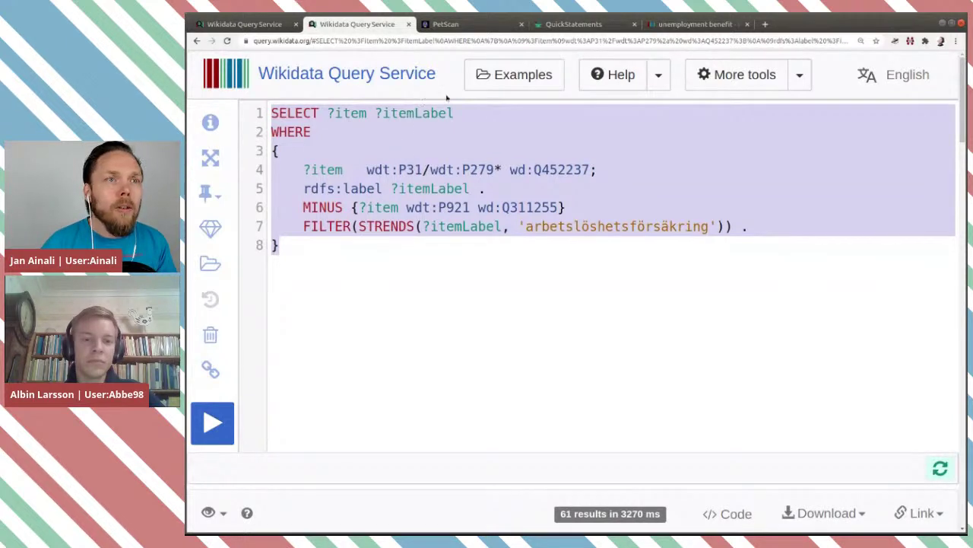
pyautogui.click(470, 25)
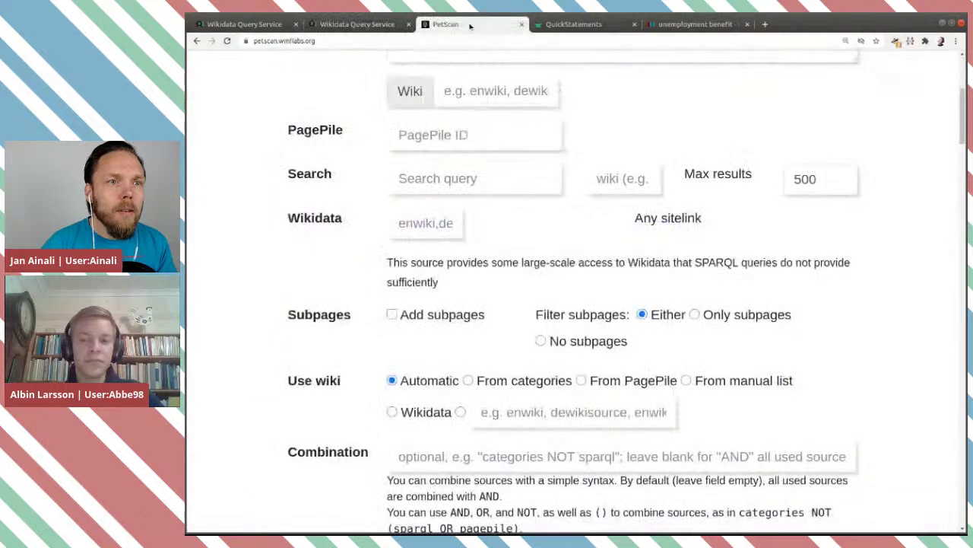
pyautogui.scroll(3, 521, 290)
pyautogui.scroll(2, 522, 290)
pyautogui.click(476, 226)
pyautogui.hotkey('ctrl', 'a')
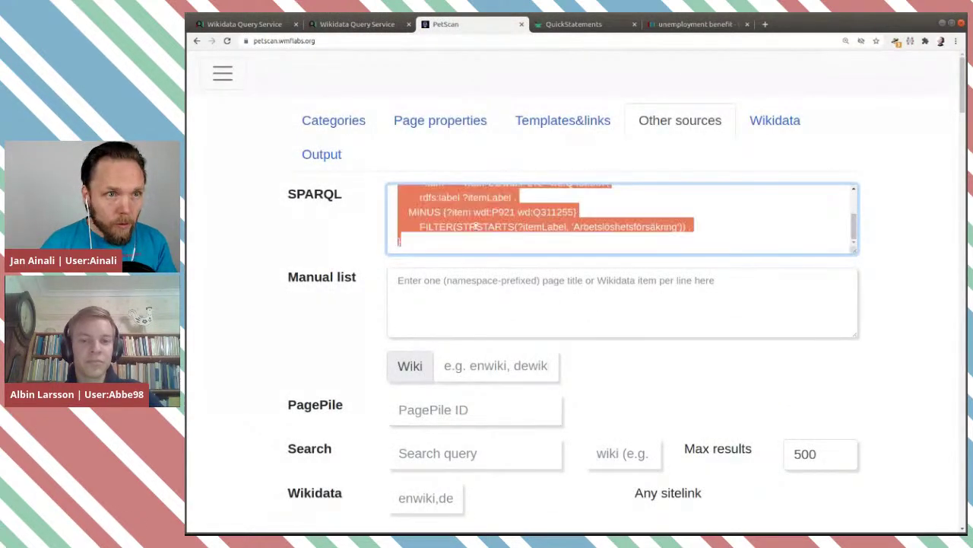
pyautogui.hotkey('ctrl', 'v')
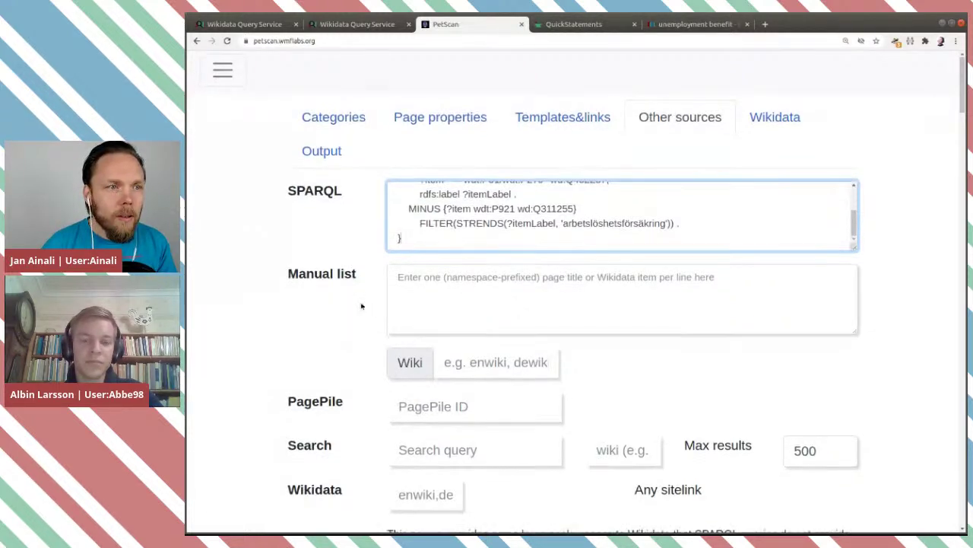
# Recheck the motion labels in the Wikidata Query Service down to the last row, and run the replaced SPARQL query in PetScan
pyautogui.scroll(-6, 353, 271)
pyautogui.scroll(-1, 347, 298)
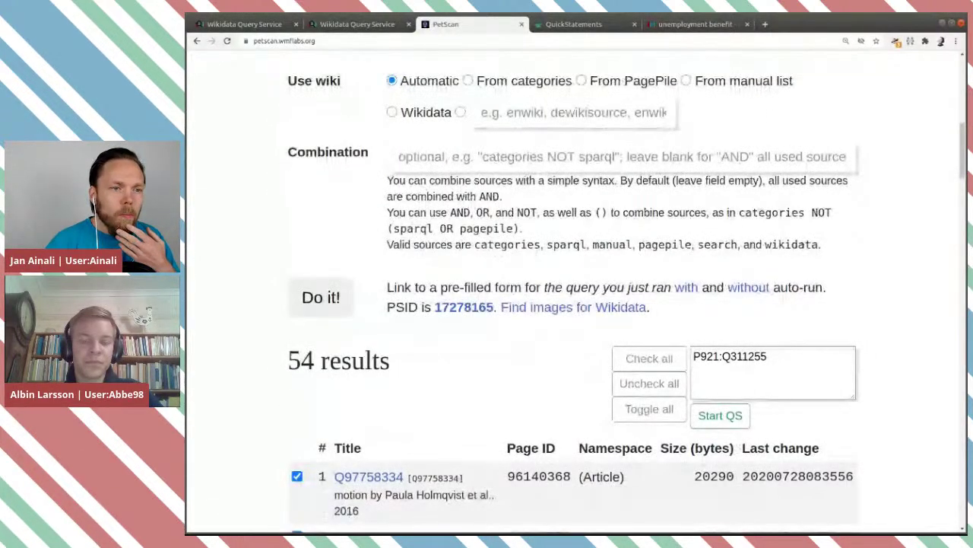
pyautogui.click(358, 25)
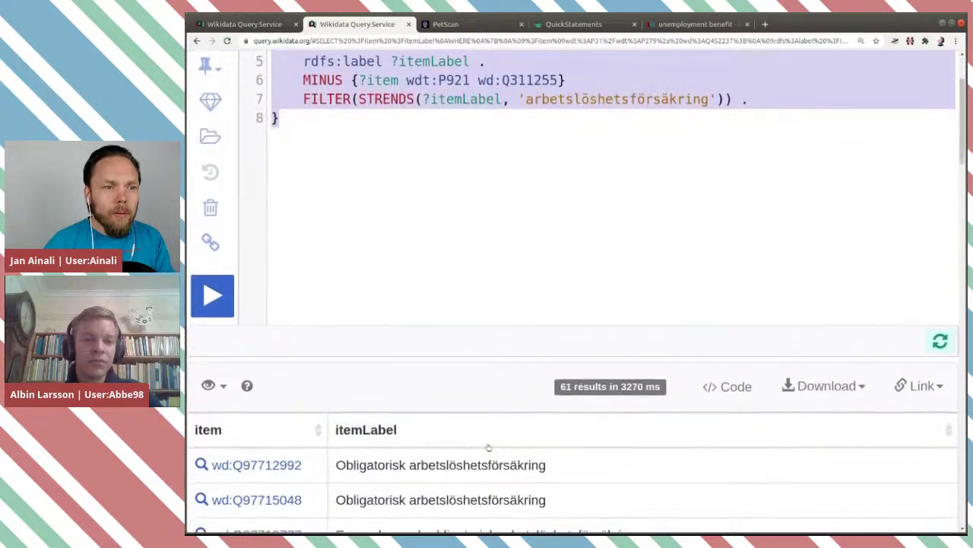
pyautogui.scroll(-6, 489, 437)
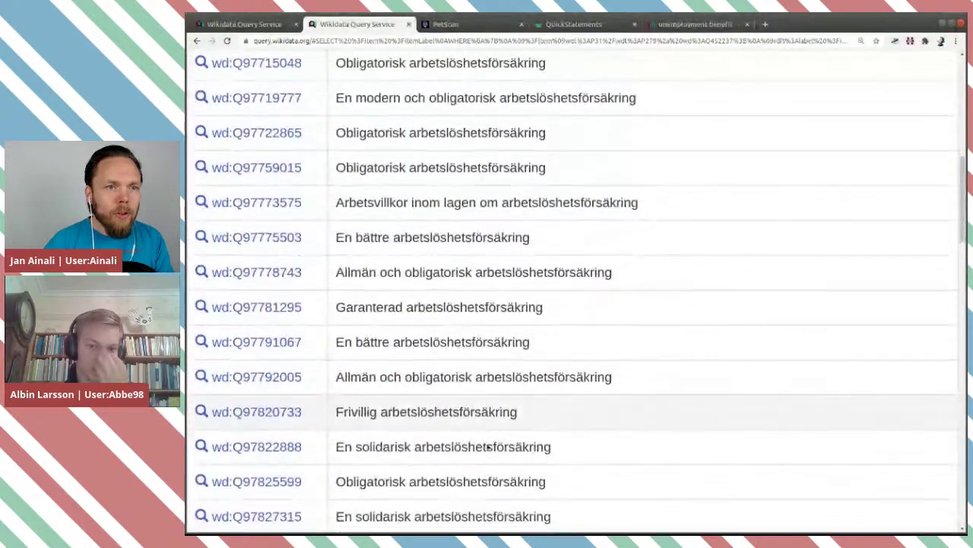
pyautogui.scroll(-6, 488, 446)
pyautogui.scroll(-10, 488, 446)
pyautogui.scroll(-5, 487, 447)
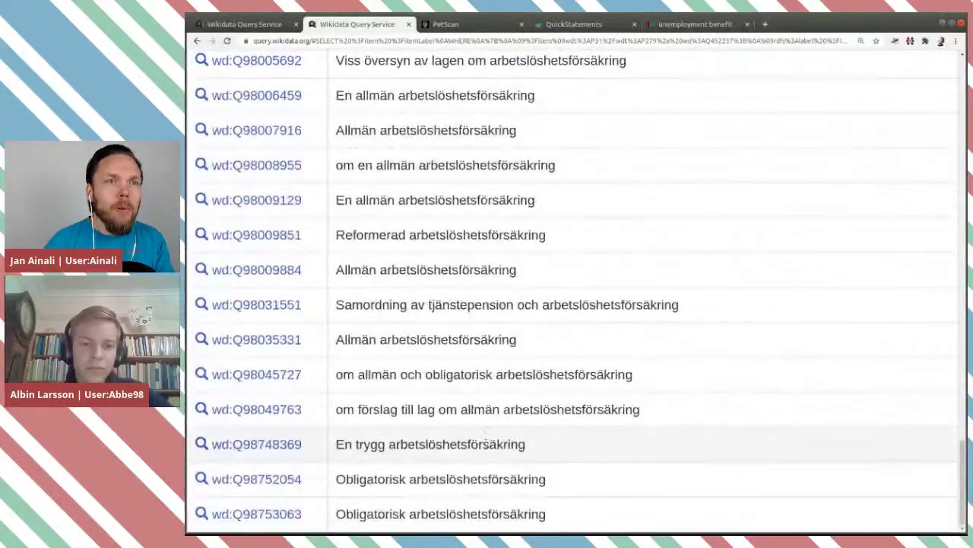
pyautogui.click(472, 25)
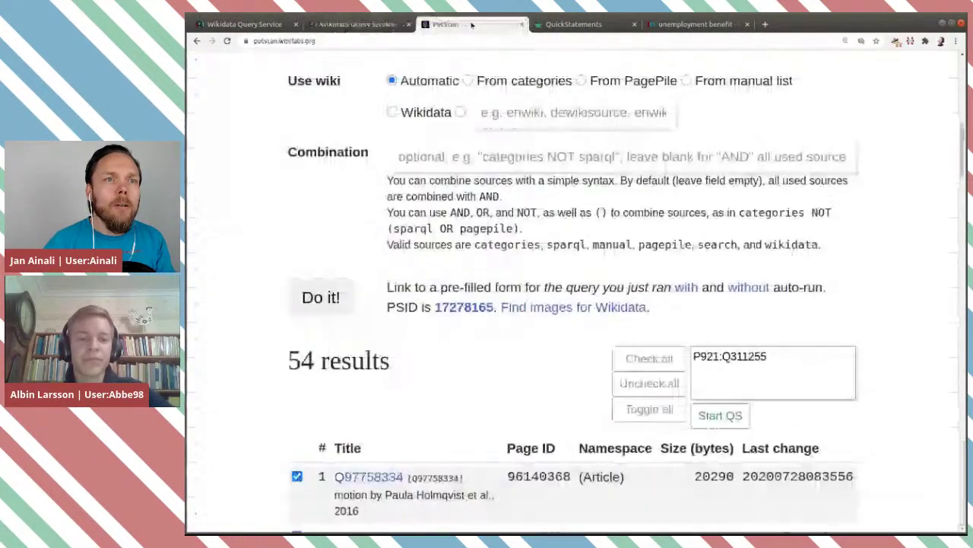
pyautogui.click(311, 302)
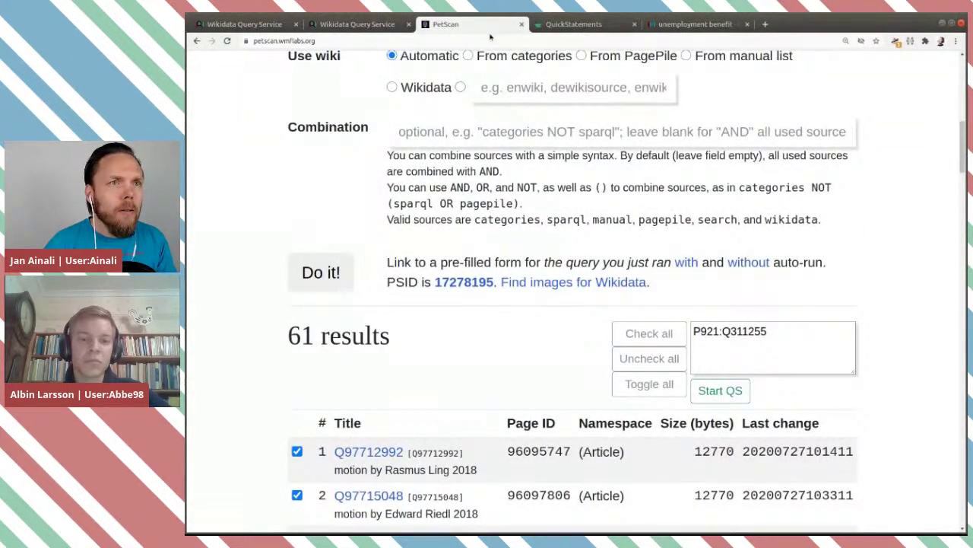
# Switch back to the Wikidata Query Service and re-examine the motion labels from the end of the list up to the first rows
pyautogui.click(384, 27)
pyautogui.scroll(2, 551, 238)
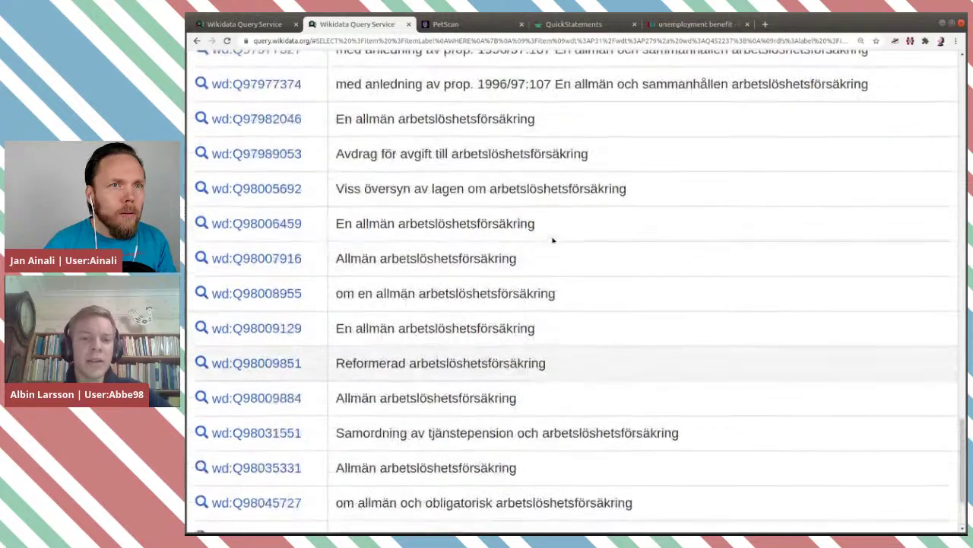
pyautogui.scroll(15, 553, 241)
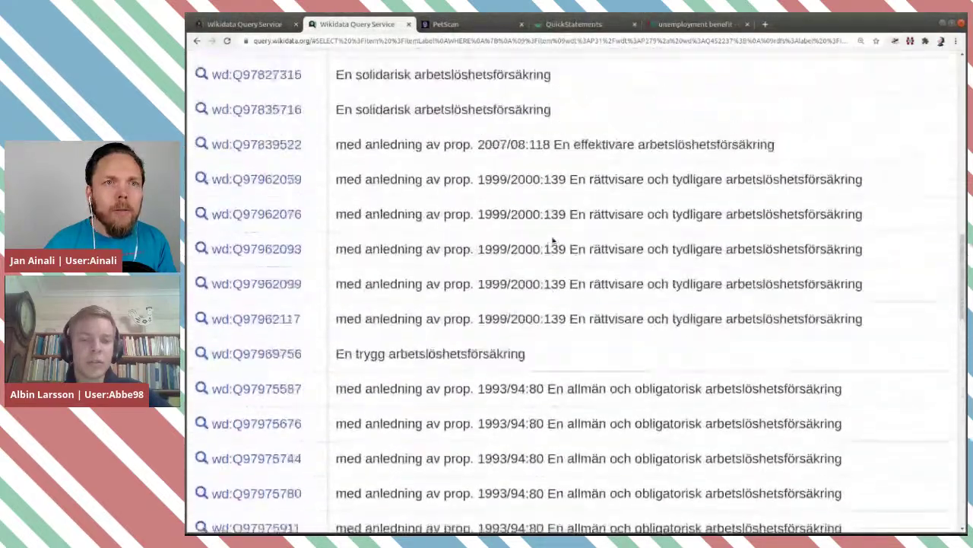
pyautogui.scroll(15, 553, 241)
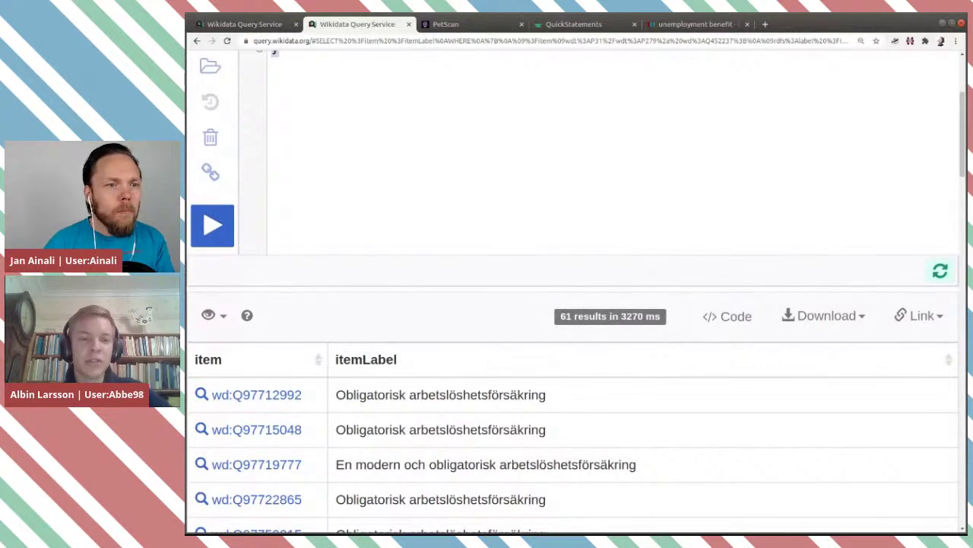
pyautogui.scroll(-2, 604, 402)
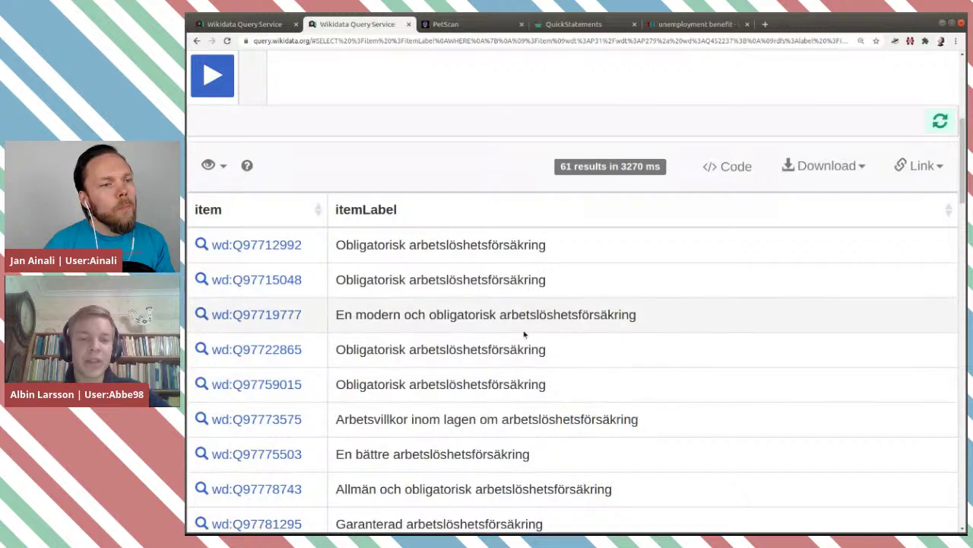
pyautogui.scroll(-1, 517, 341)
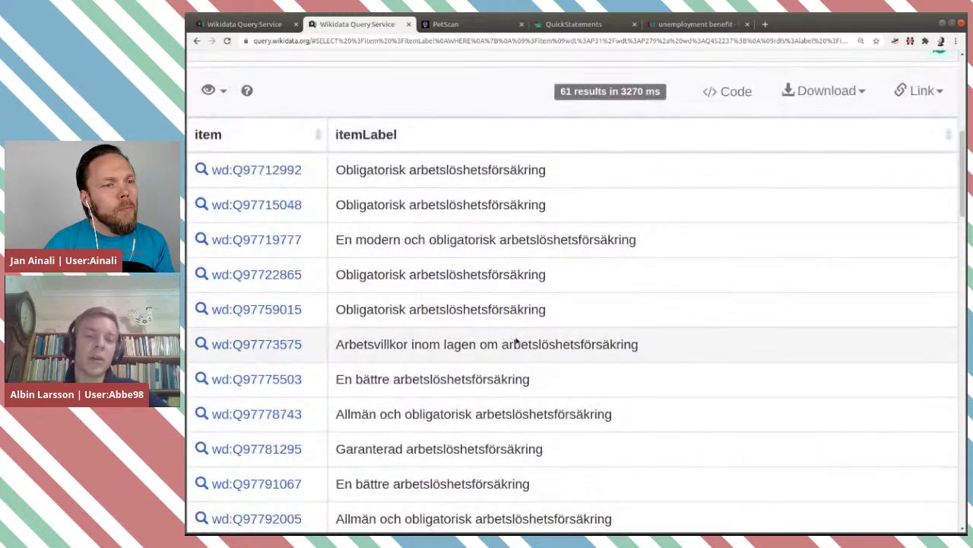
pyautogui.scroll(-1, 516, 342)
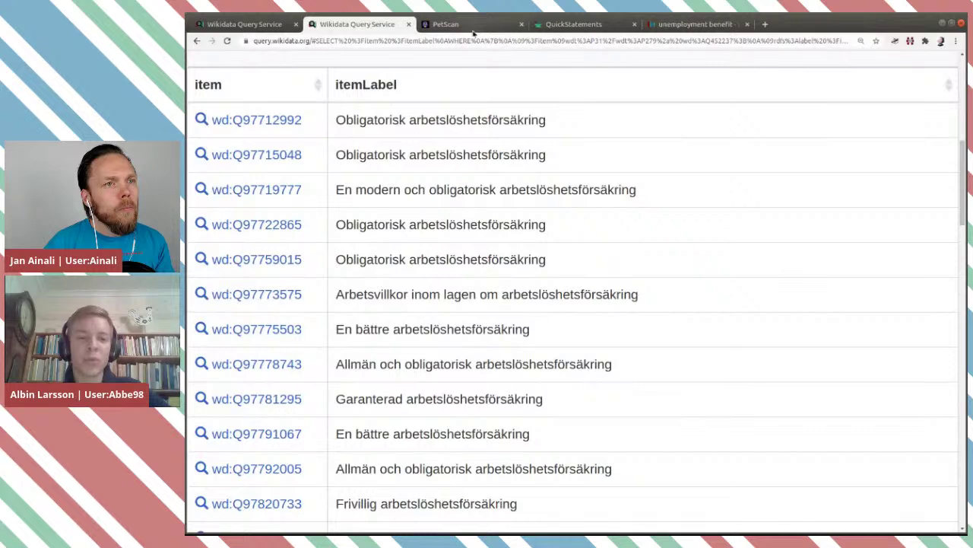
# Switch from the Wikidata Query Service through PetScan to QuickStatements, review the finished batch, and close it
pyautogui.scroll(6, 504, 254)
pyautogui.scroll(1, 504, 255)
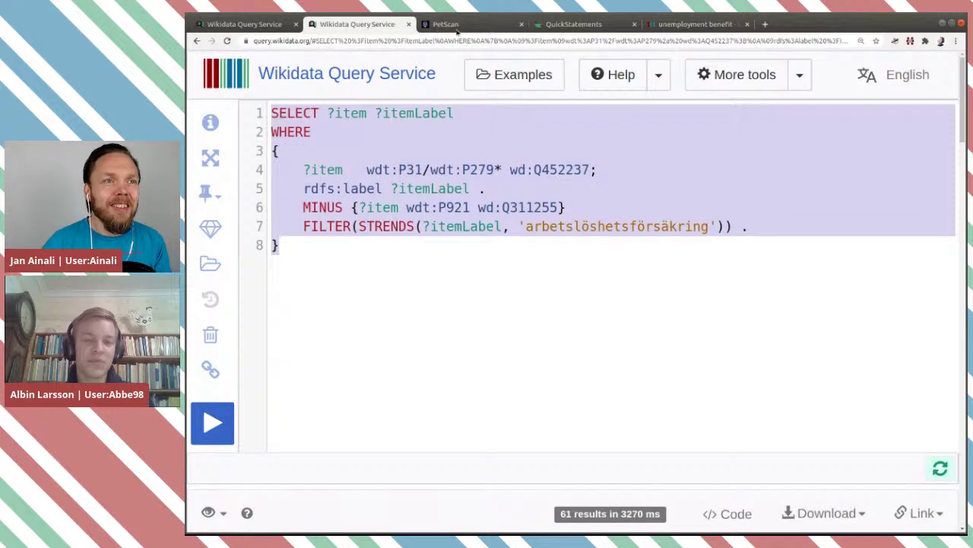
pyautogui.click(442, 24)
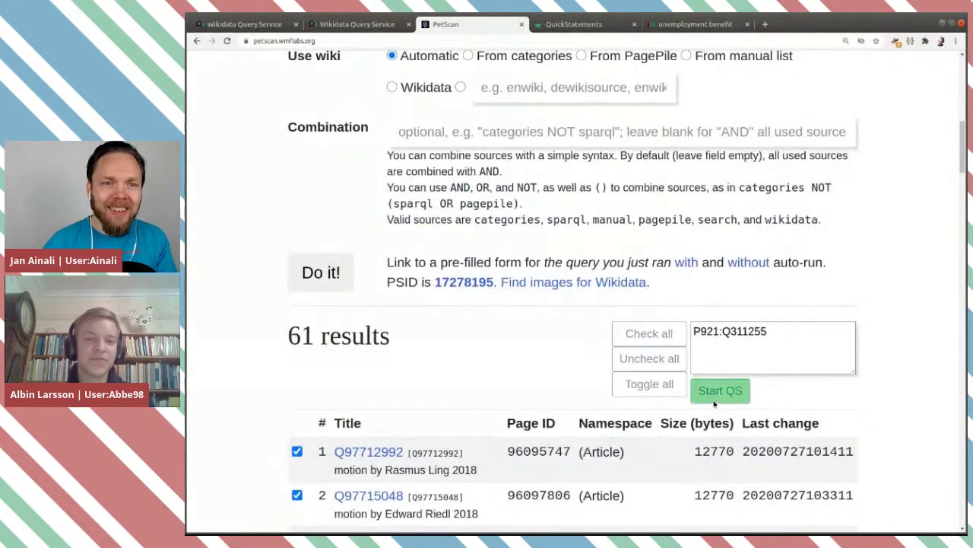
pyautogui.click(578, 23)
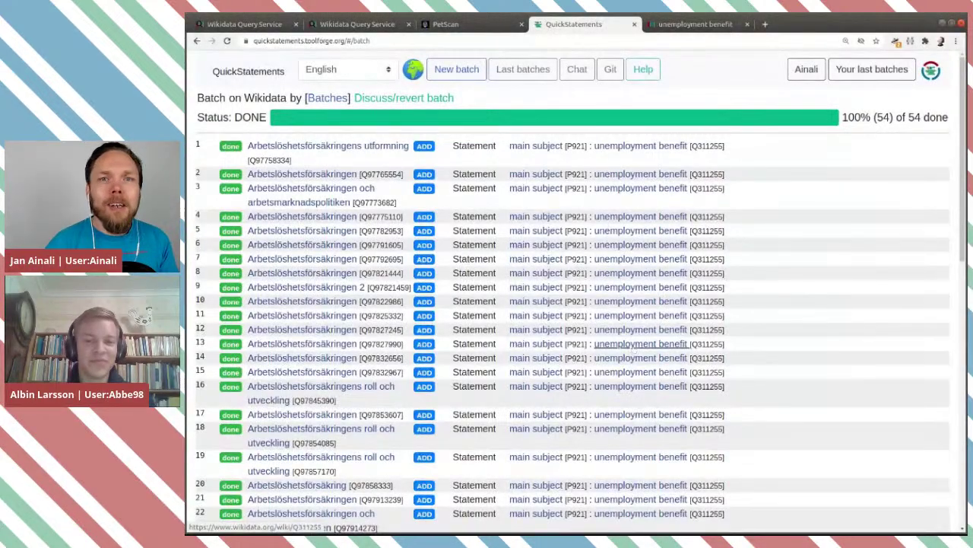
pyautogui.scroll(-1, 634, 348)
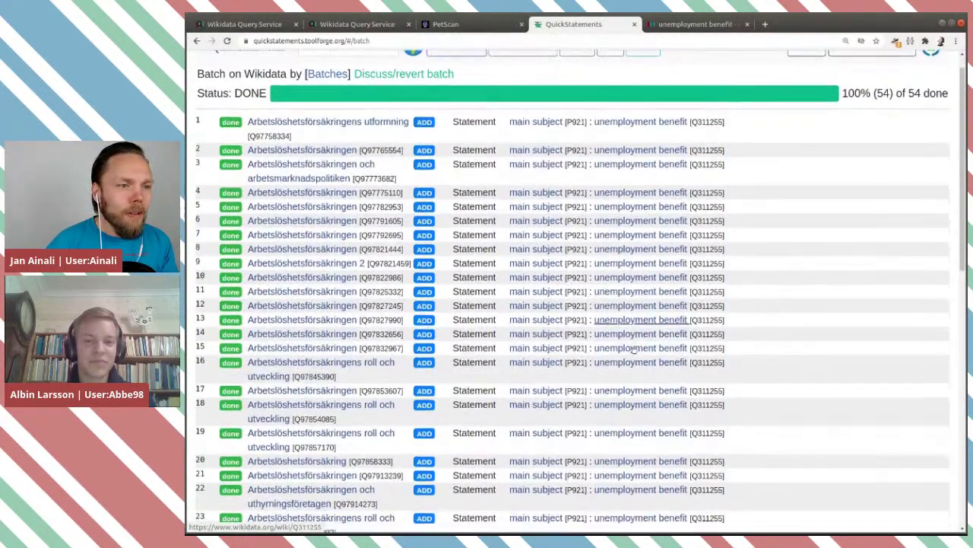
pyautogui.scroll(-8, 634, 348)
pyautogui.scroll(6, 633, 350)
pyautogui.scroll(4, 634, 351)
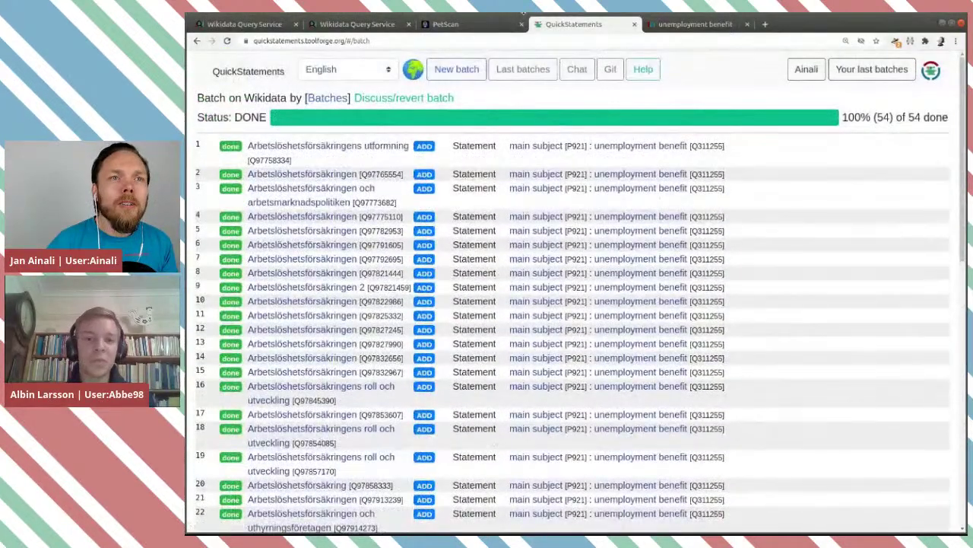
pyautogui.click(634, 24)
# Send the checked PetScan results with P921:Q311255 to QuickStatements and show 100 commands per page
pyautogui.click(495, 31)
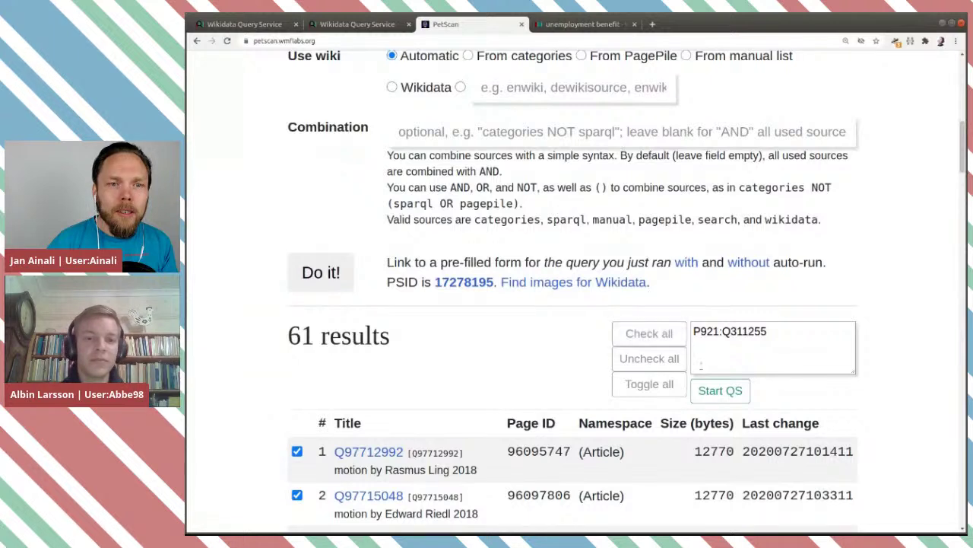
pyautogui.click(722, 395)
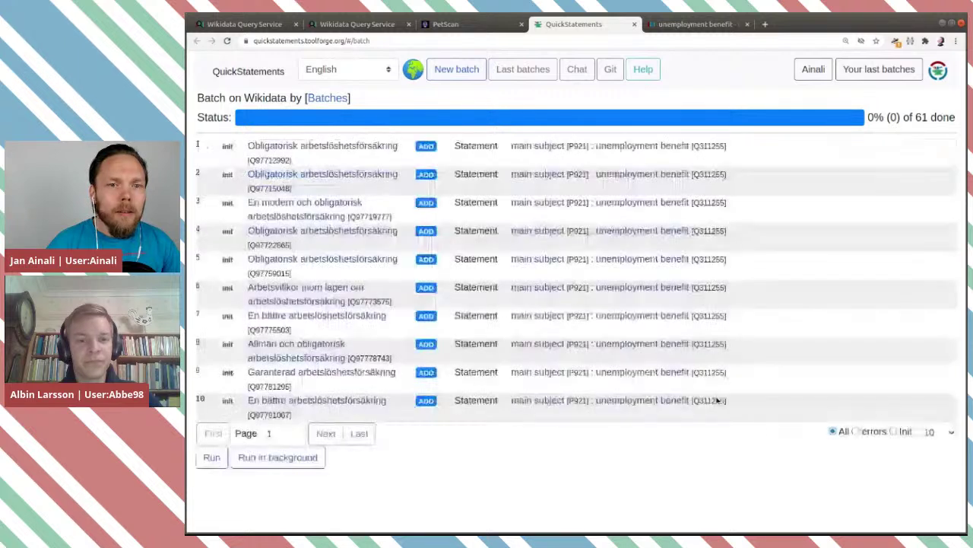
pyautogui.click(932, 438)
pyautogui.click(938, 493)
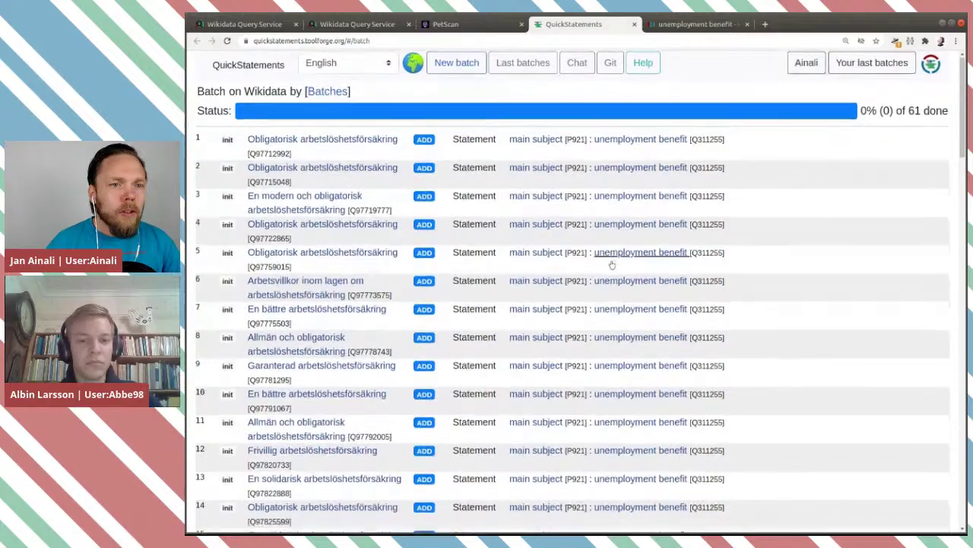
# Check the main subject commands down to the last row and run the batch in the foreground
pyautogui.scroll(-8, 612, 263)
pyautogui.scroll(-8, 613, 264)
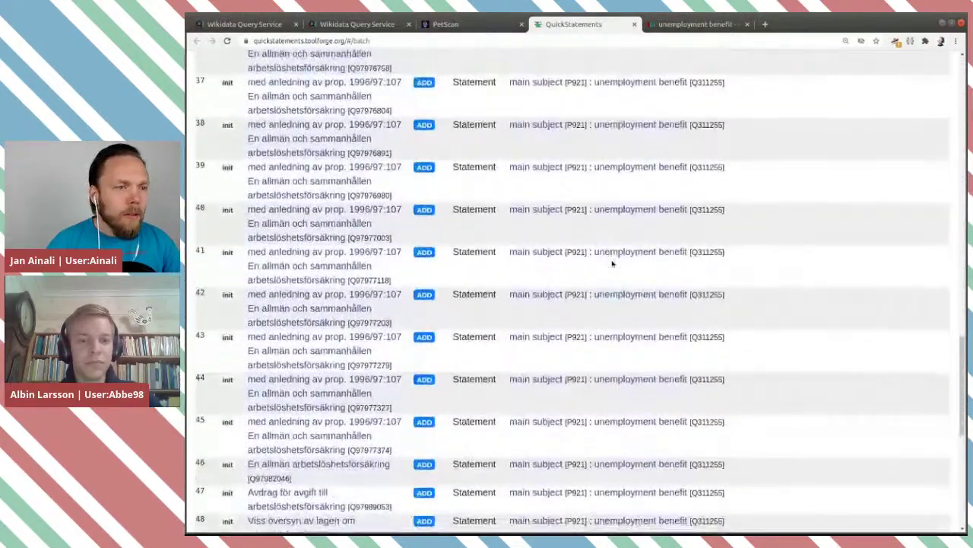
pyautogui.scroll(-8, 612, 264)
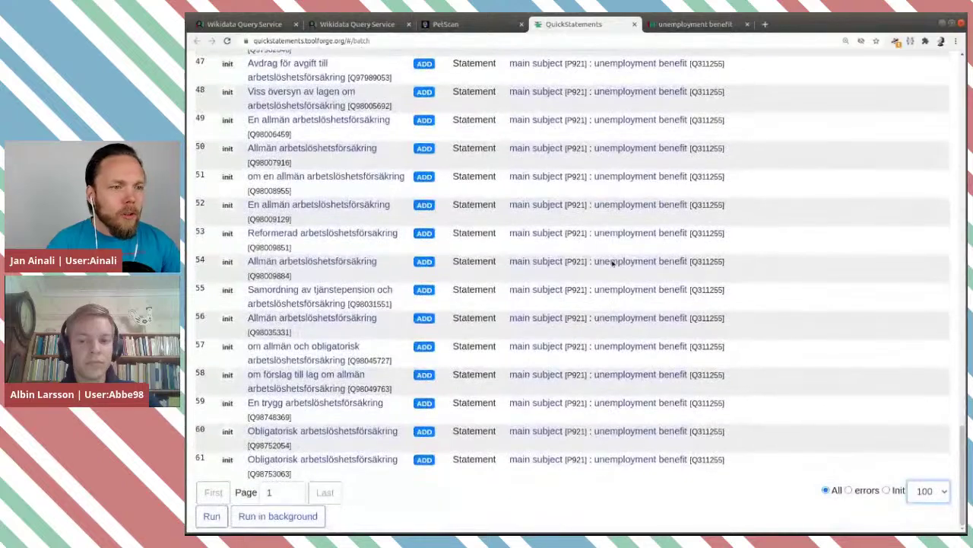
pyautogui.scroll(1, 583, 278)
pyautogui.scroll(-1, 232, 426)
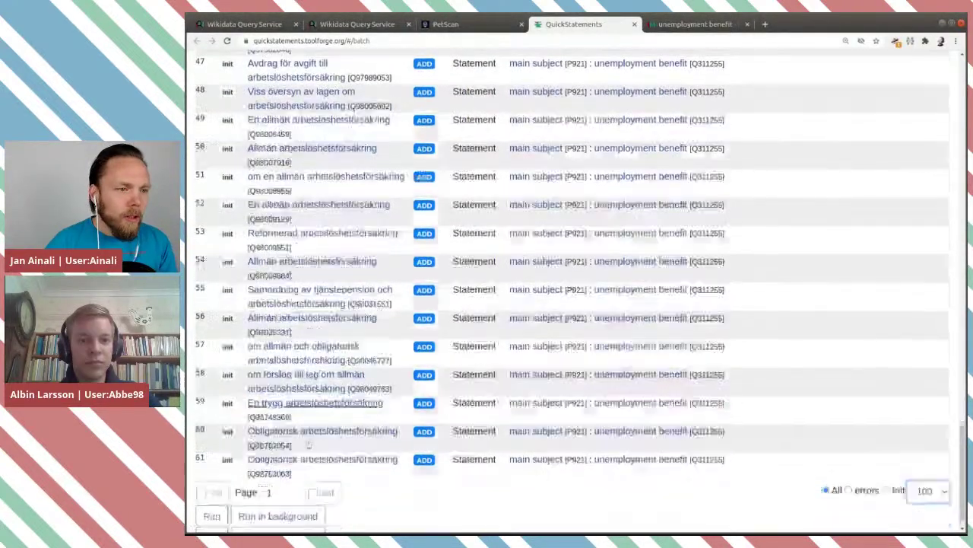
pyautogui.click(210, 515)
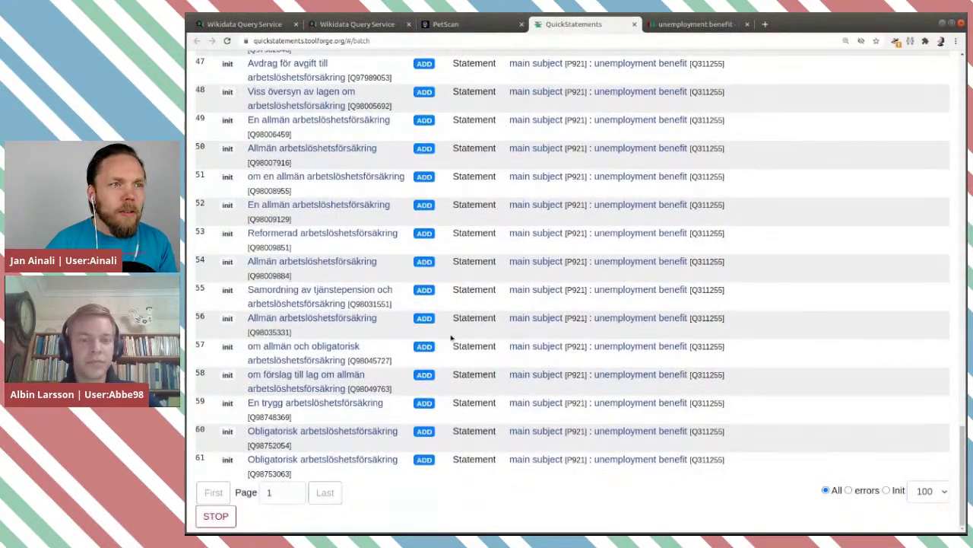
# Check the progress of the running batch and open its first motion, Q97712992, in a separate tab
pyautogui.scroll(5, 448, 327)
pyautogui.scroll(13, 449, 328)
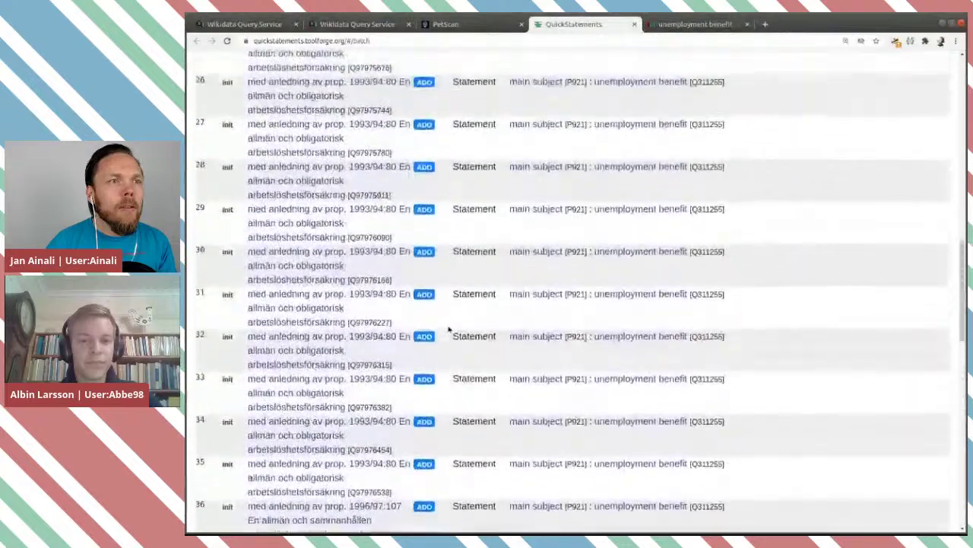
pyautogui.scroll(8, 449, 328)
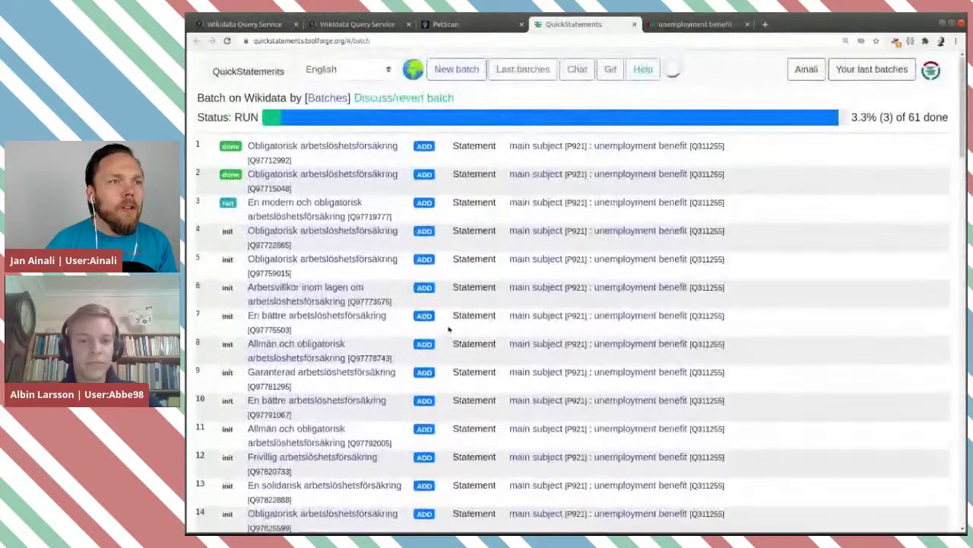
pyautogui.keyDown('ctrl'); pyautogui.click(293, 146); pyautogui.keyUp('ctrl')
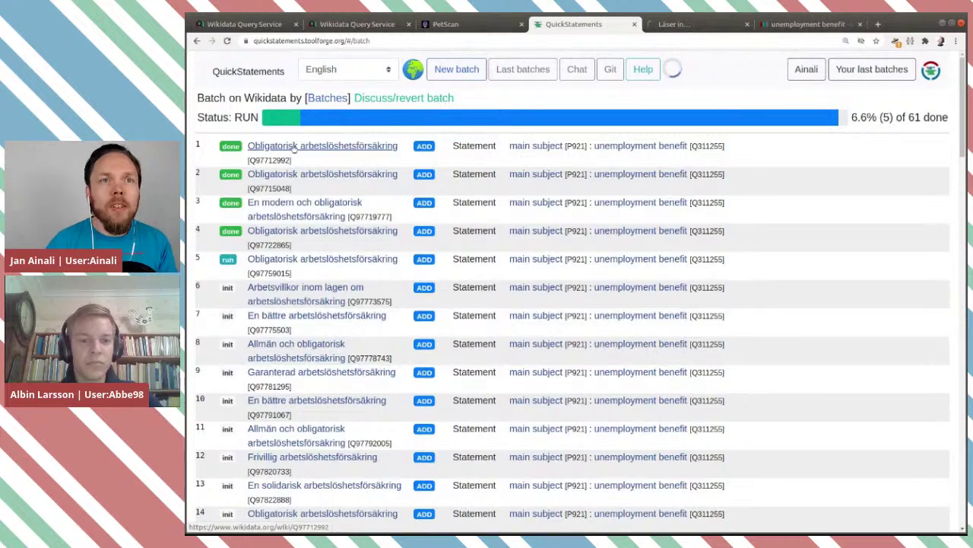
pyautogui.hotkey('ctrl', 'Tab')
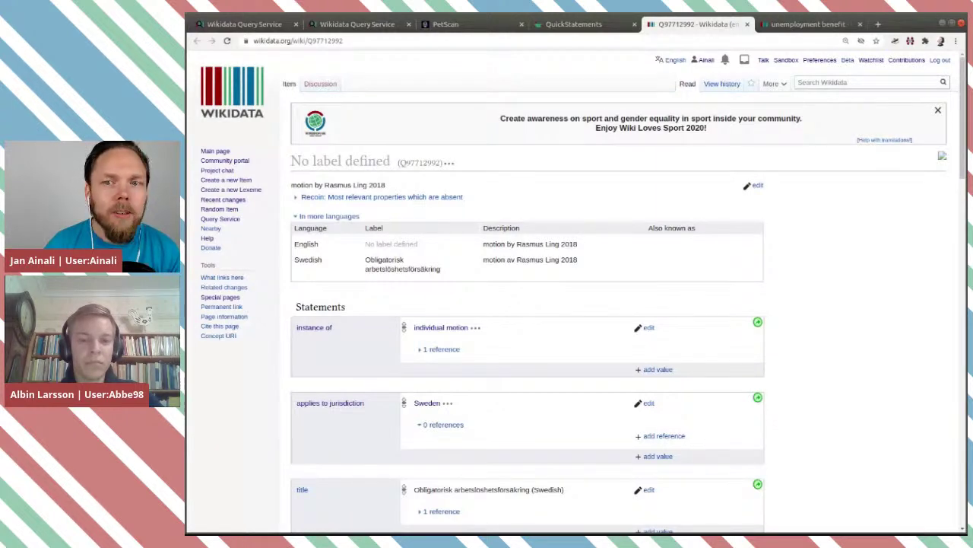
# Examine the statements of motion Q97712992, especially its main subject, and close the item
pyautogui.scroll(-4, 502, 292)
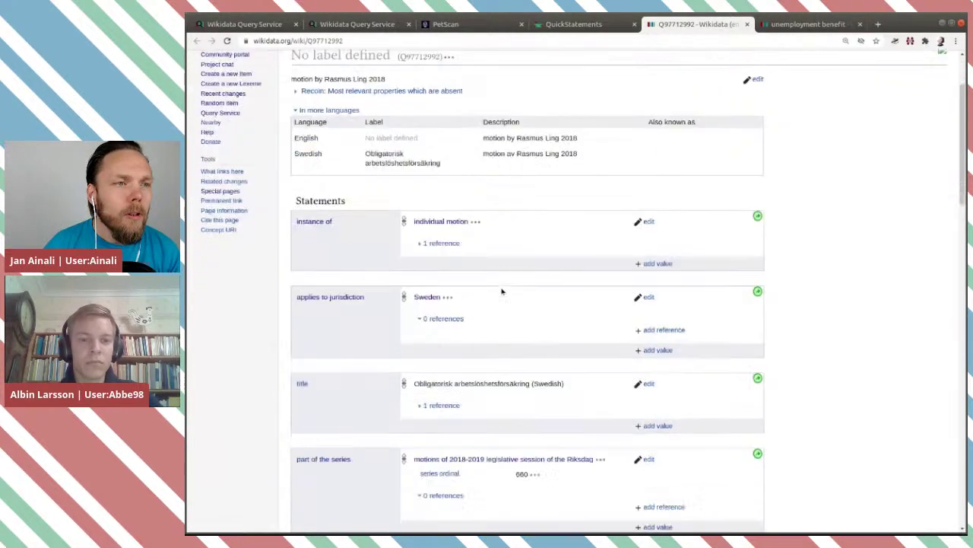
pyautogui.scroll(-3, 502, 291)
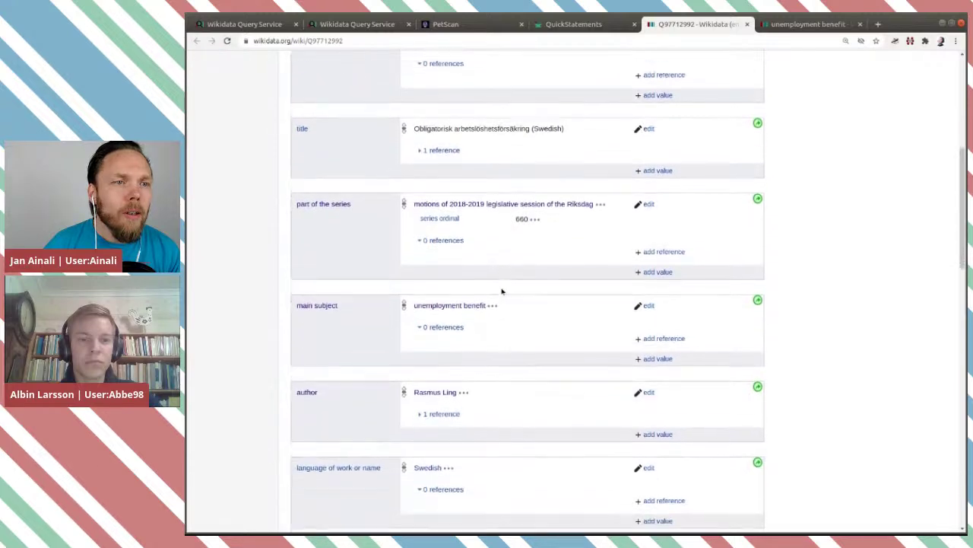
pyautogui.scroll(-1, 502, 292)
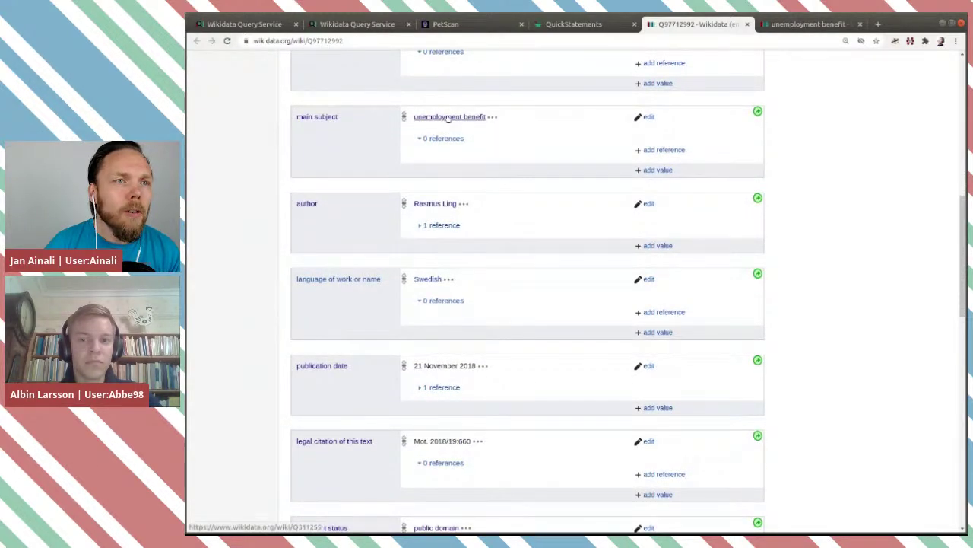
pyautogui.scroll(-2, 465, 242)
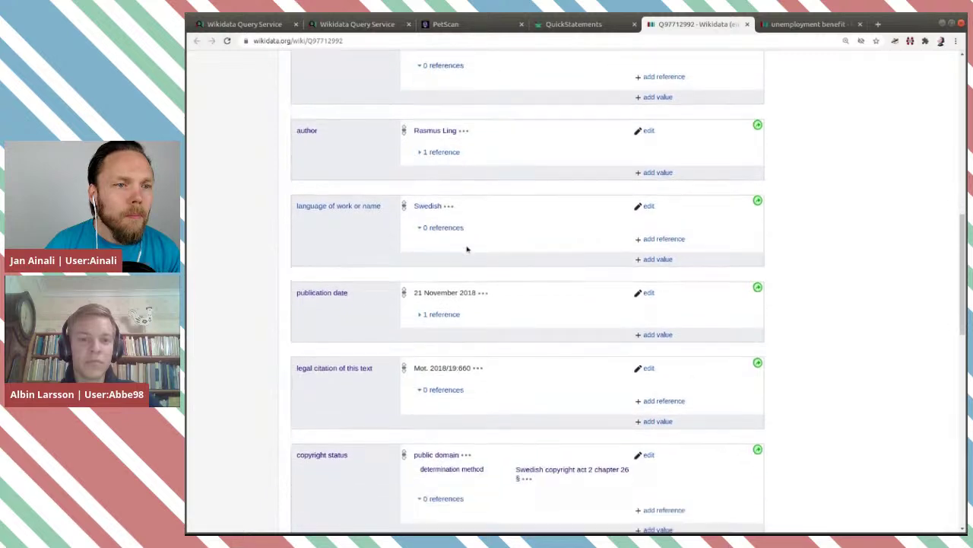
pyautogui.scroll(-6, 467, 249)
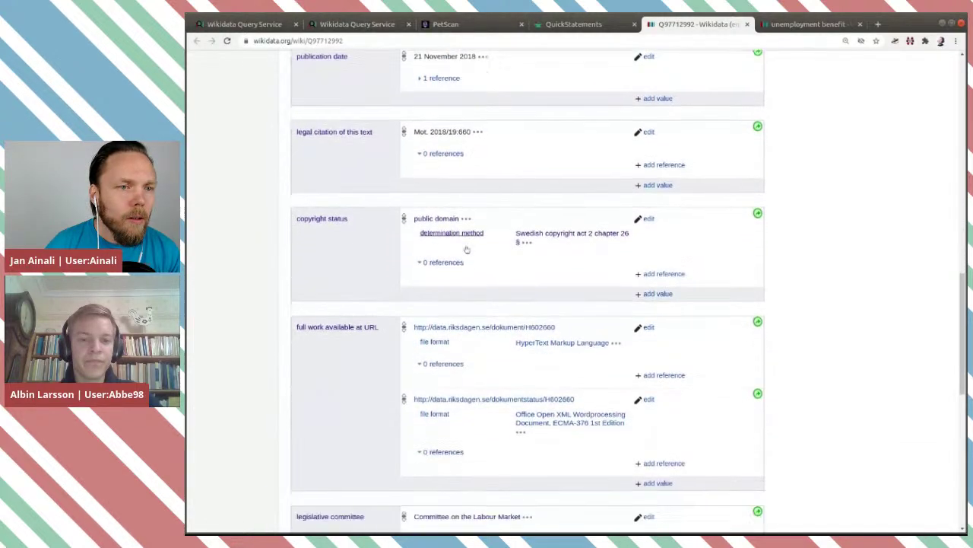
pyautogui.scroll(6, 467, 249)
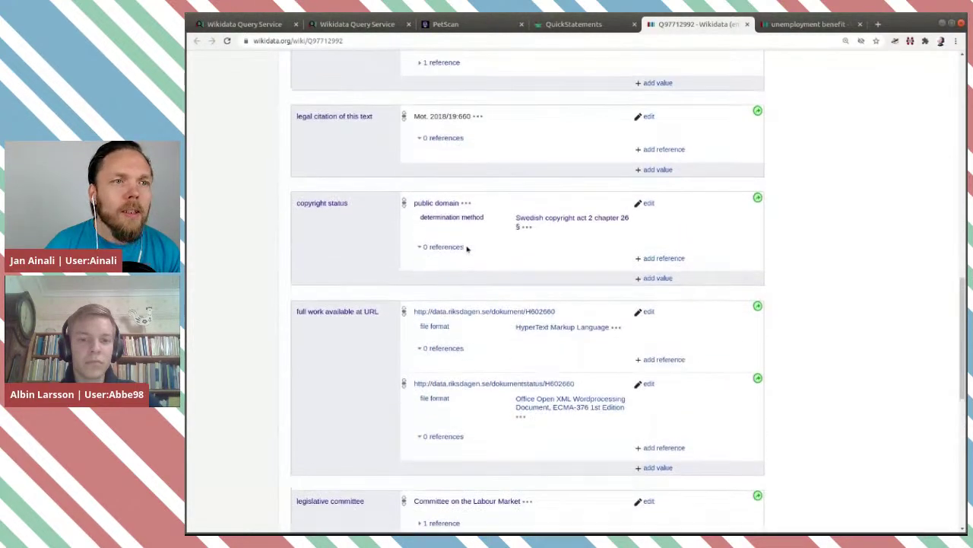
pyautogui.scroll(6, 467, 248)
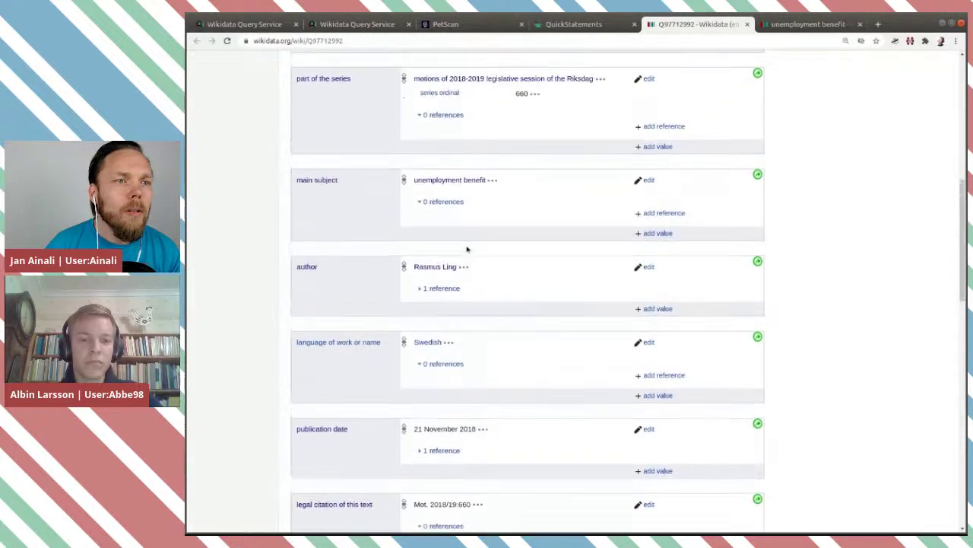
pyautogui.scroll(4, 467, 249)
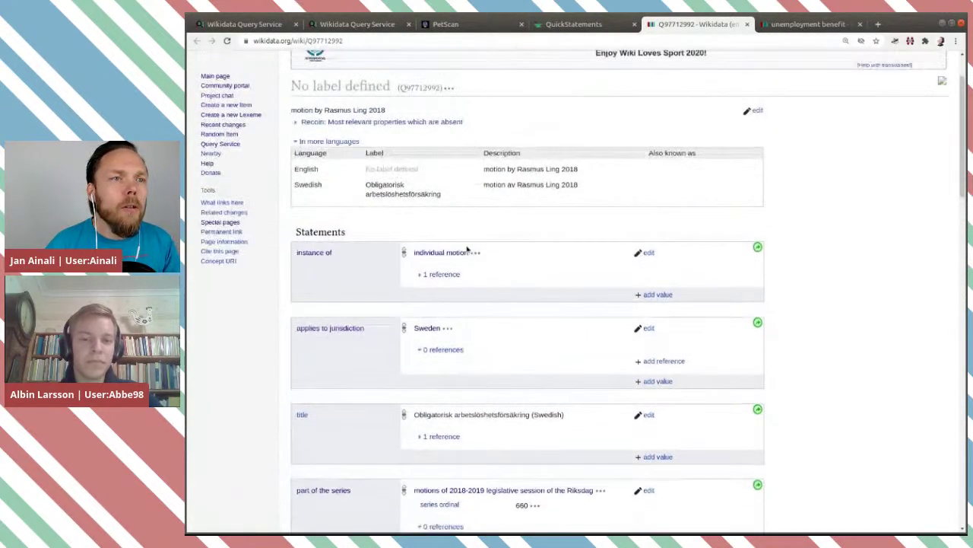
pyautogui.click(746, 24)
# Open the batch's motion about prop. 2007/08:118 (Q97839522) and examine its main subject and author statements
pyautogui.scroll(-5, 327, 285)
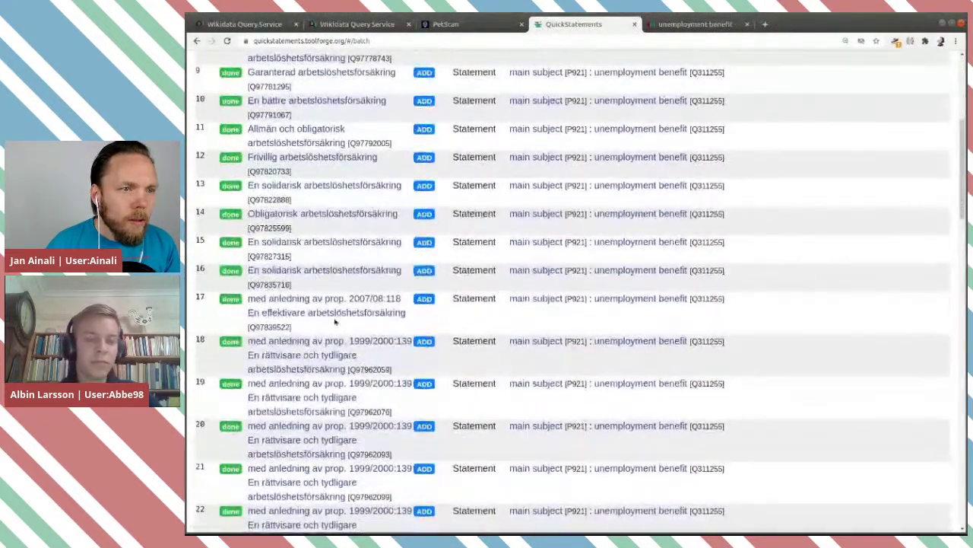
pyautogui.click(333, 301)
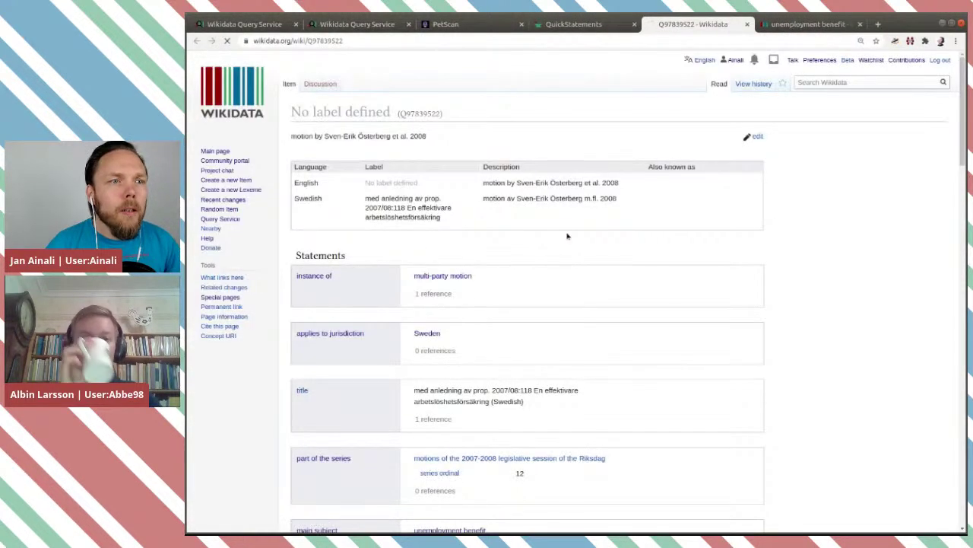
pyautogui.scroll(-3, 563, 271)
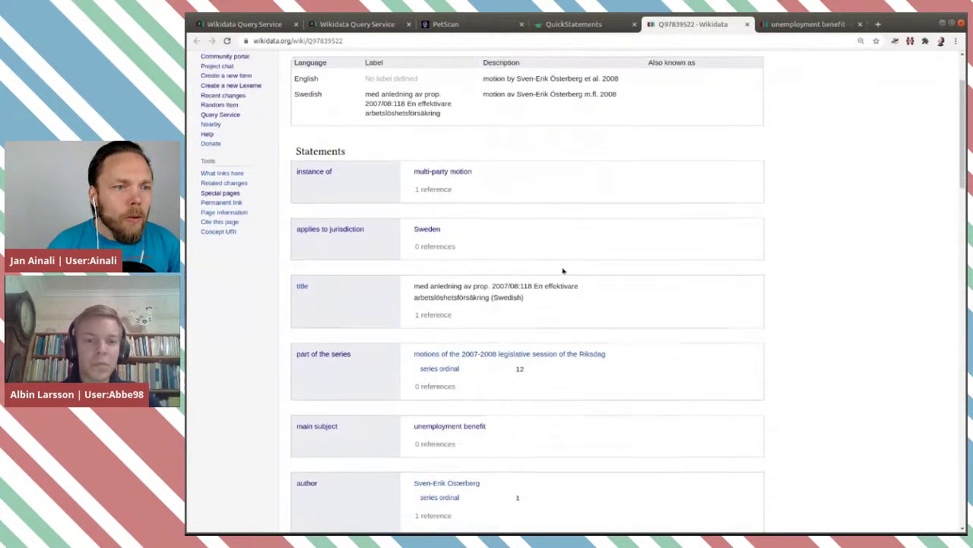
pyautogui.scroll(-4, 562, 271)
pyautogui.scroll(-1, 563, 270)
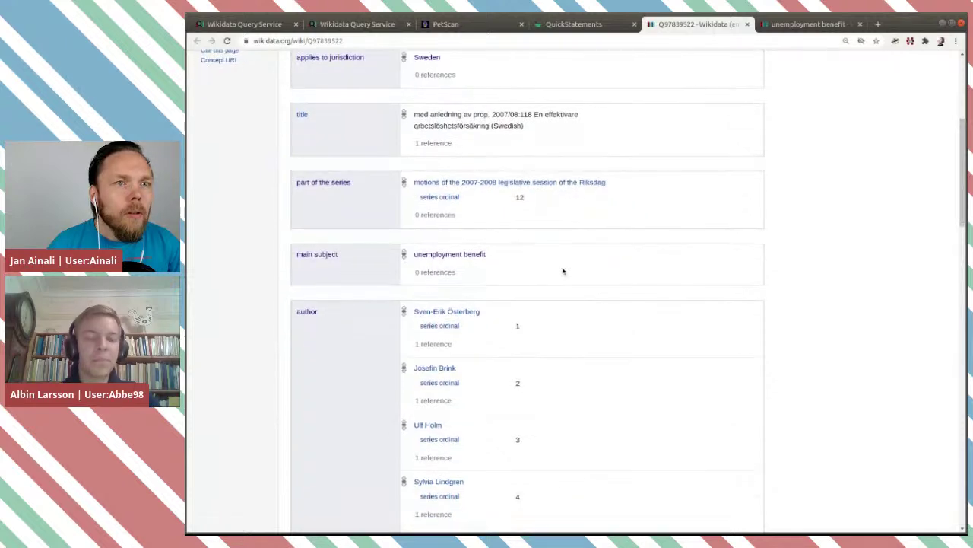
pyautogui.scroll(-10, 563, 270)
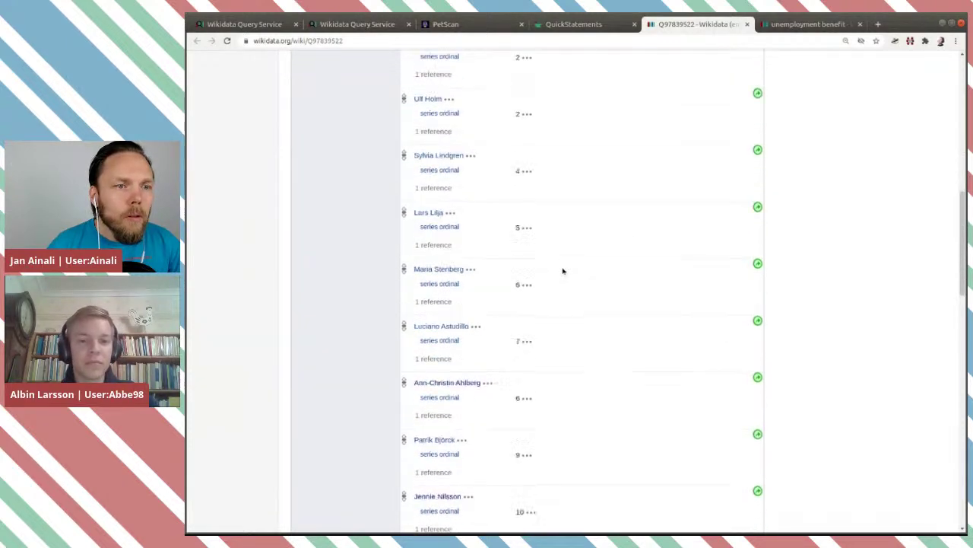
pyautogui.scroll(-10, 562, 271)
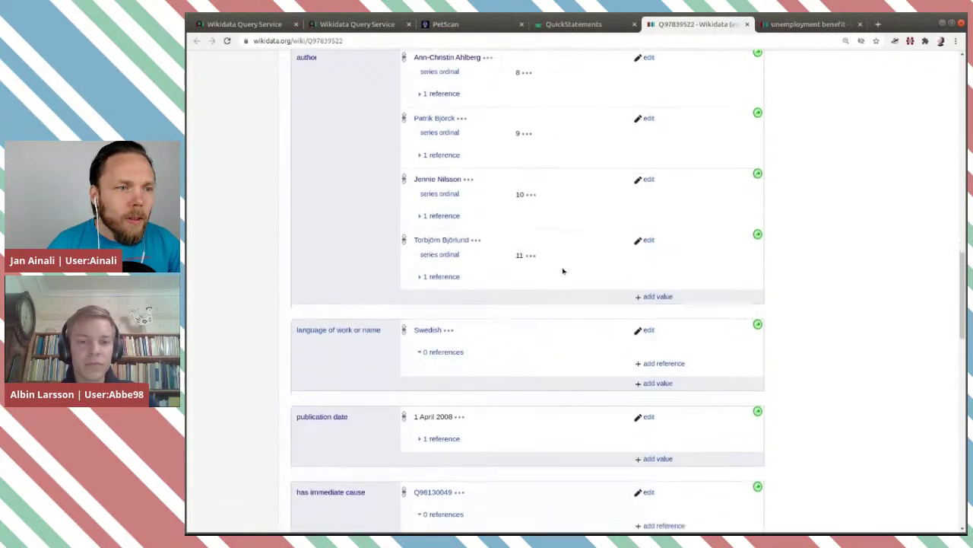
# Find the legal citation statement of the motion and highlight its value, Mot. 2007/08:A12
pyautogui.scroll(-4, 563, 271)
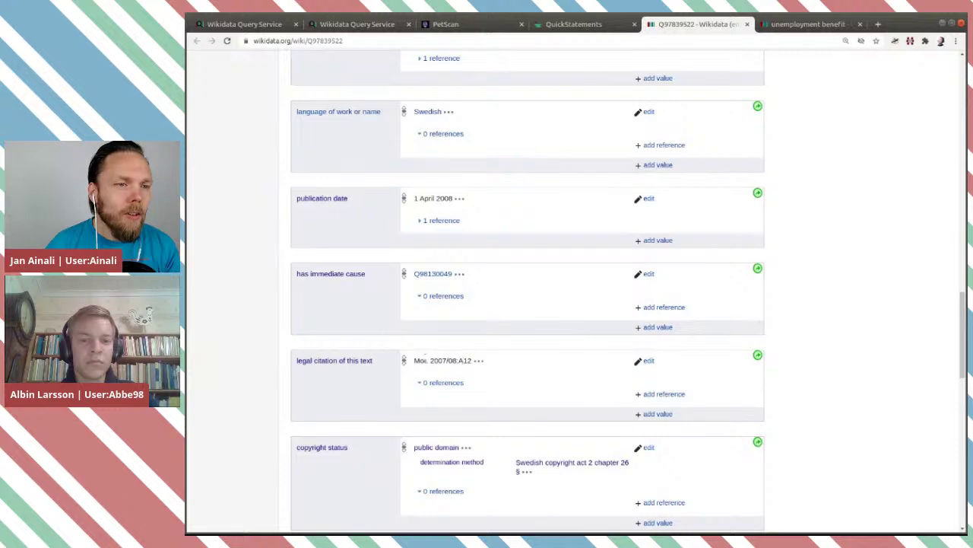
pyautogui.moveTo(414, 362); pyautogui.dragTo(473, 361)
pyautogui.tripleClick(472, 362)
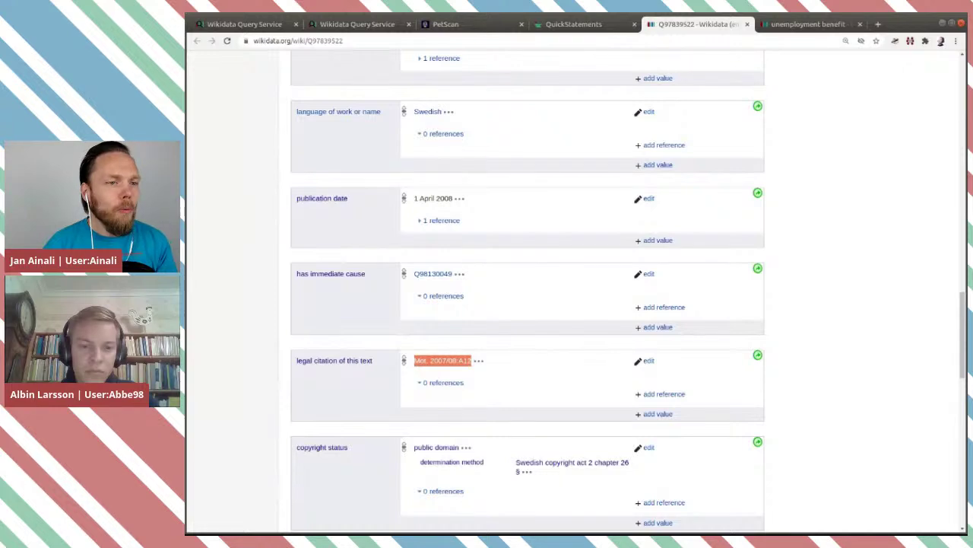
# Inspect the reference of the motion's cites work statement, then collapse it again
pyautogui.scroll(-2, 530, 315)
pyautogui.scroll(-3, 530, 316)
pyautogui.scroll(-1, 530, 314)
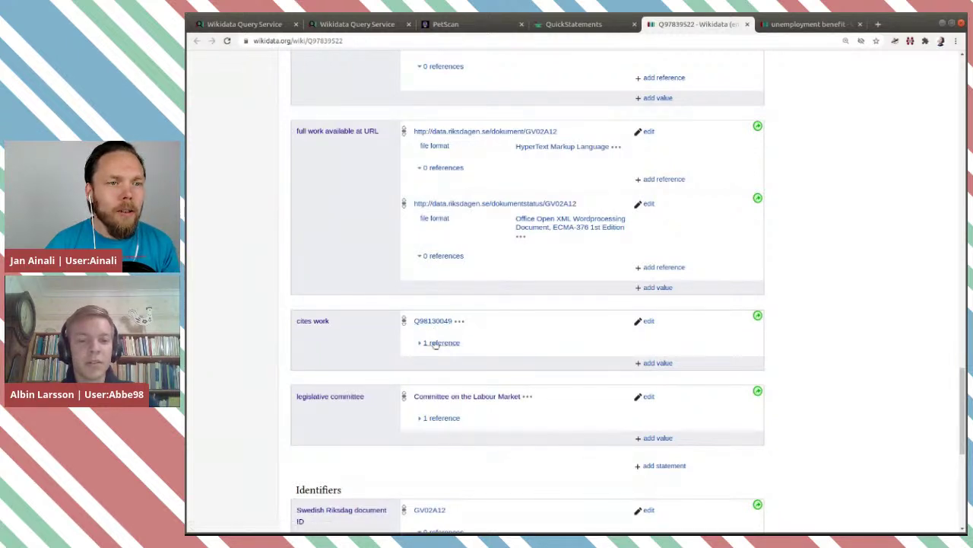
pyautogui.click(435, 343)
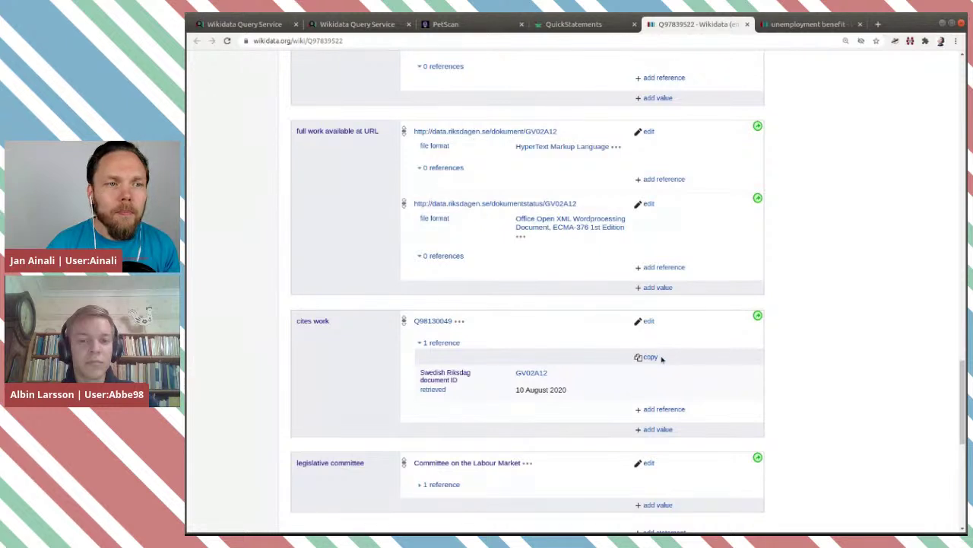
pyautogui.click(449, 343)
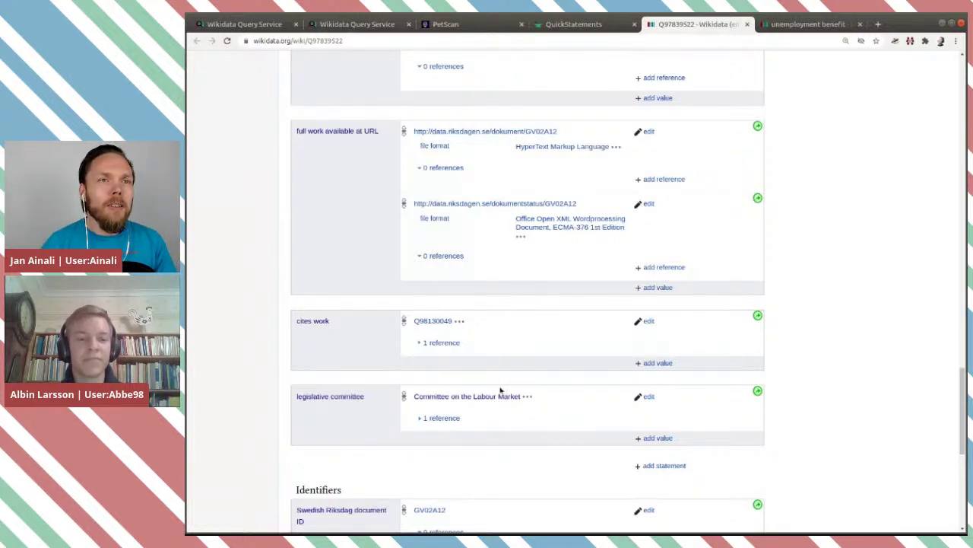
# Review the author statements of motion Q97839522, then close the item
pyautogui.scroll(5, 500, 390)
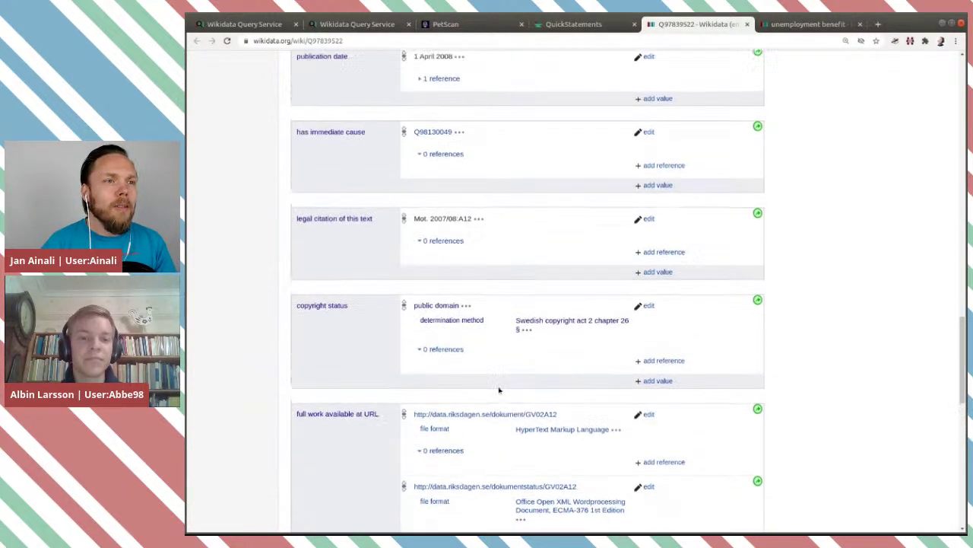
pyautogui.scroll(10, 499, 391)
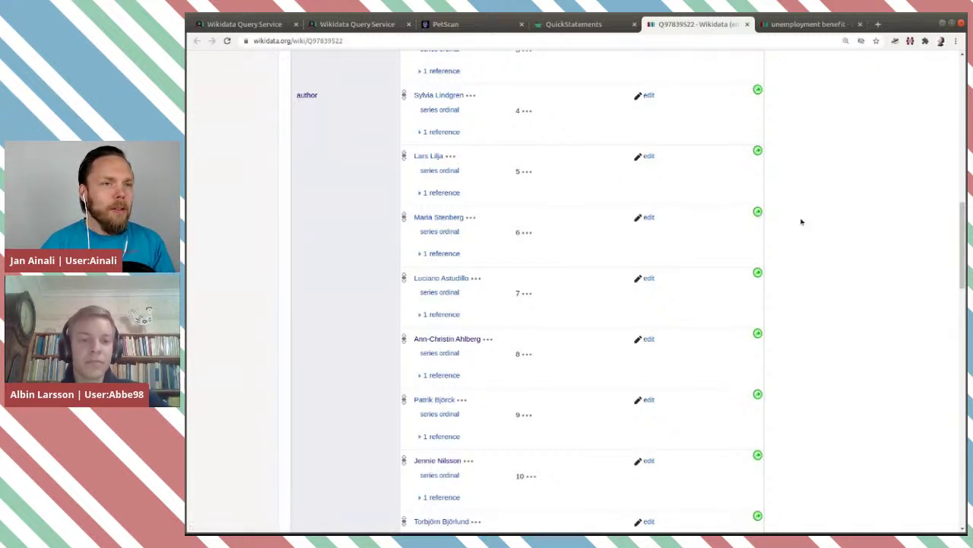
pyautogui.scroll(-3, 801, 218)
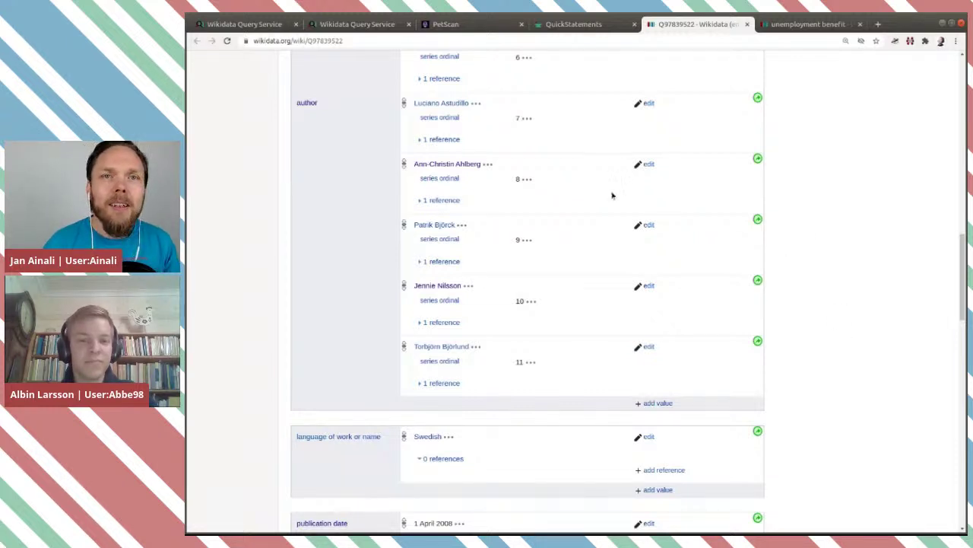
pyautogui.scroll(3, 866, 280)
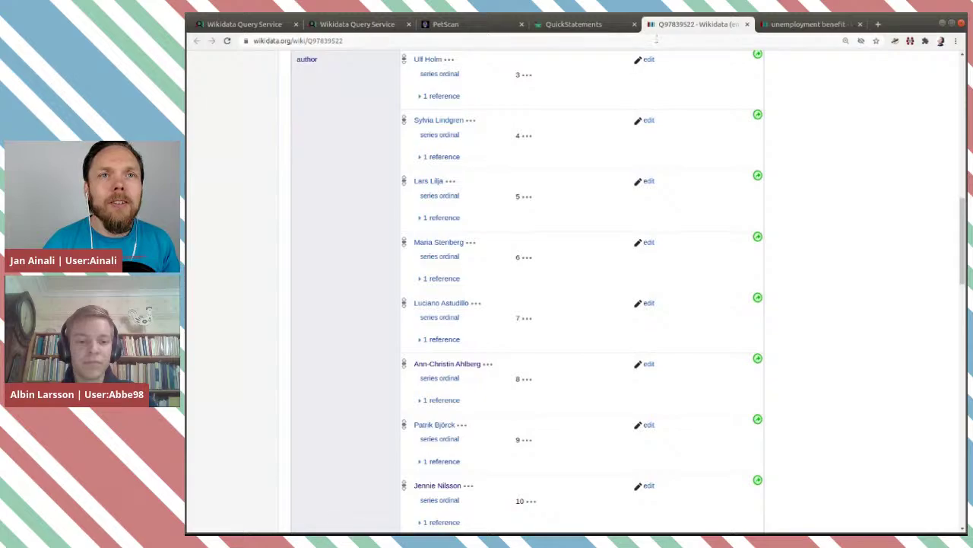
pyautogui.click(747, 24)
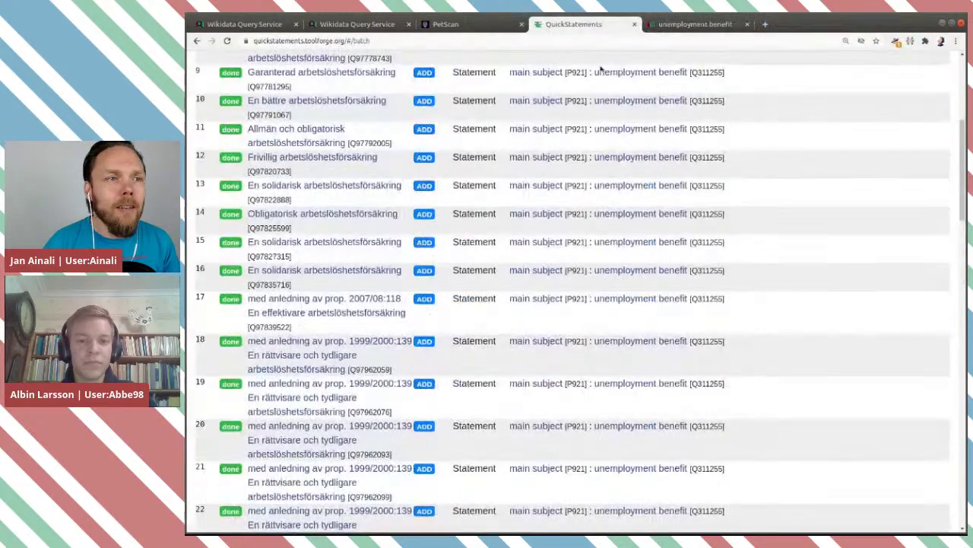
# Check the remaining rows of the QuickStatements batch through to row 61, then close the batch
pyautogui.scroll(-12, 624, 243)
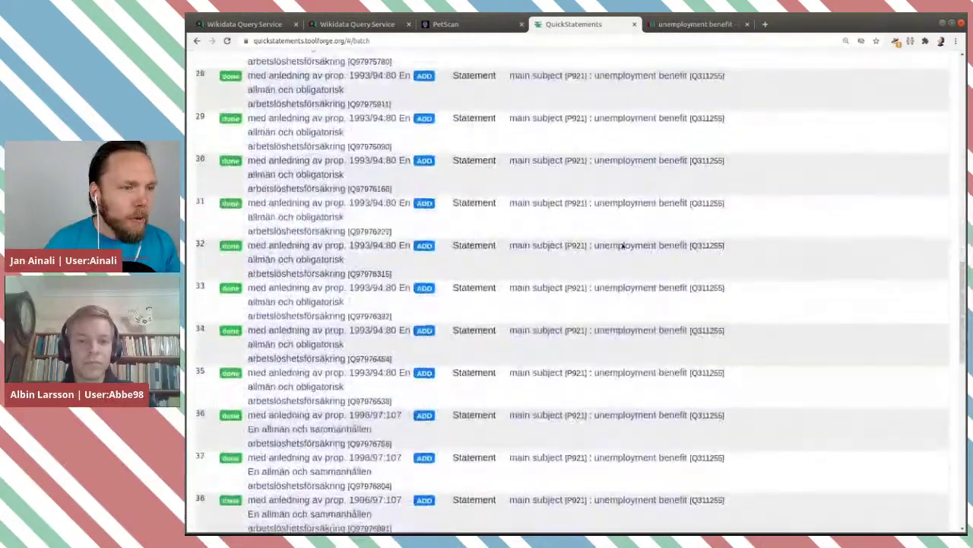
pyautogui.scroll(-10, 622, 246)
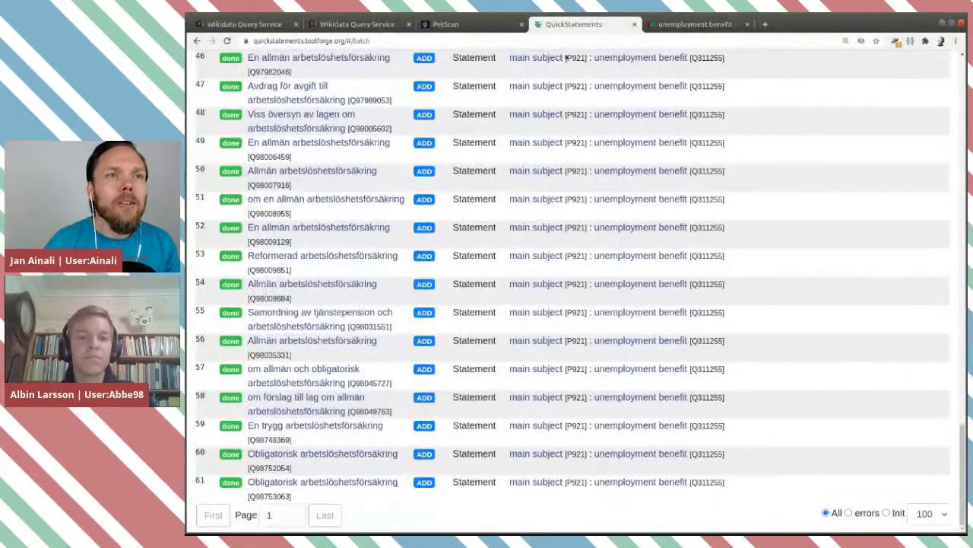
pyautogui.click(635, 24)
# Look through the motion titles in the first query's results for another topic and copy the word Östersjön
pyautogui.click(247, 23)
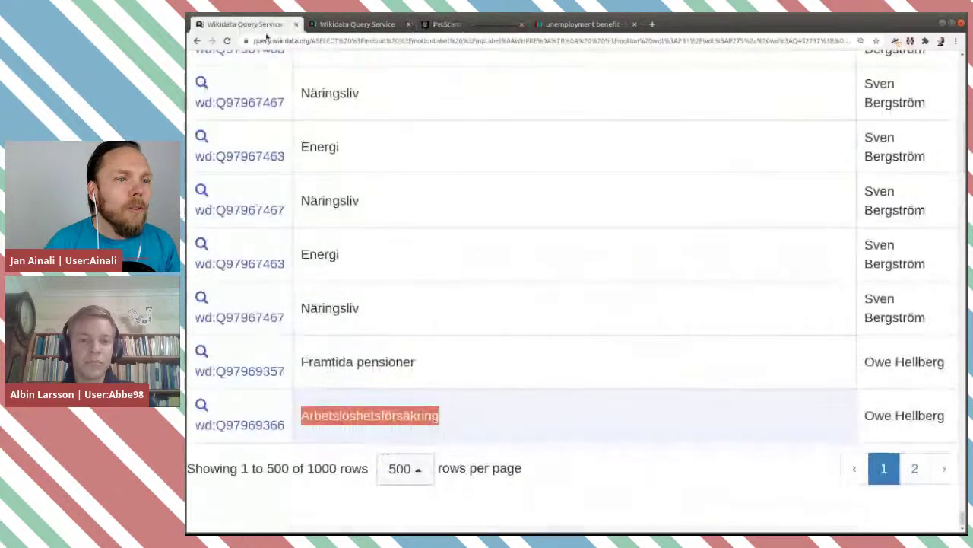
pyautogui.scroll(5, 538, 323)
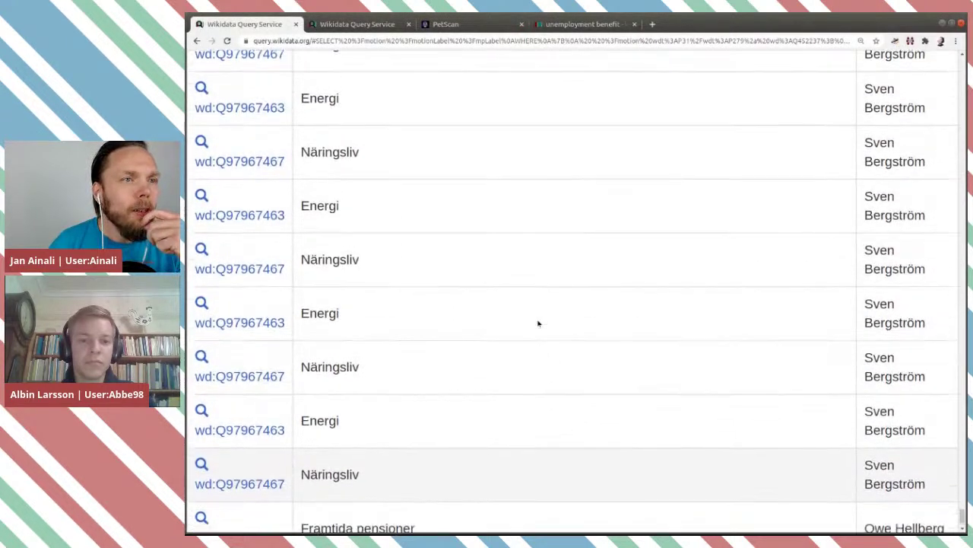
pyautogui.scroll(1, 538, 323)
pyautogui.scroll(-2, 537, 324)
pyautogui.scroll(1, 489, 337)
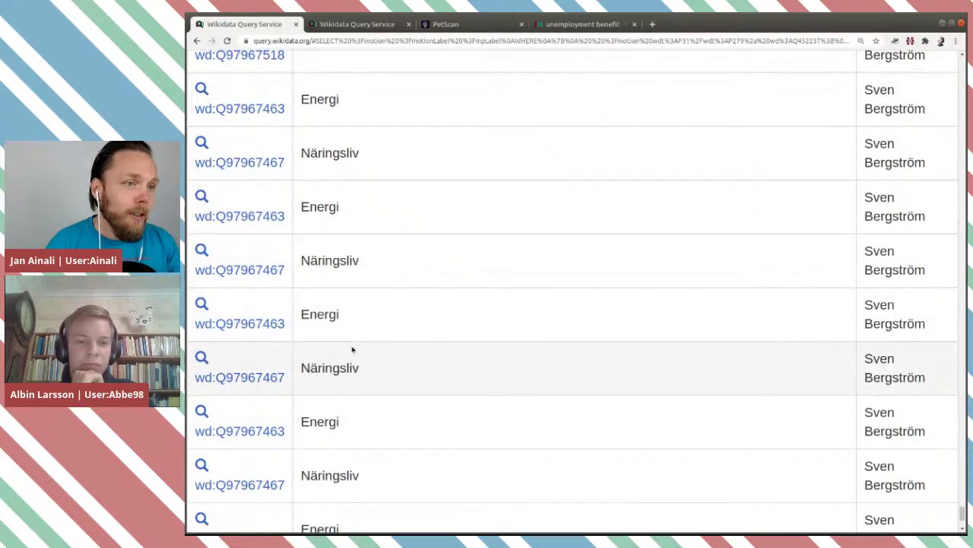
pyautogui.scroll(1, 337, 311)
pyautogui.scroll(4, 335, 308)
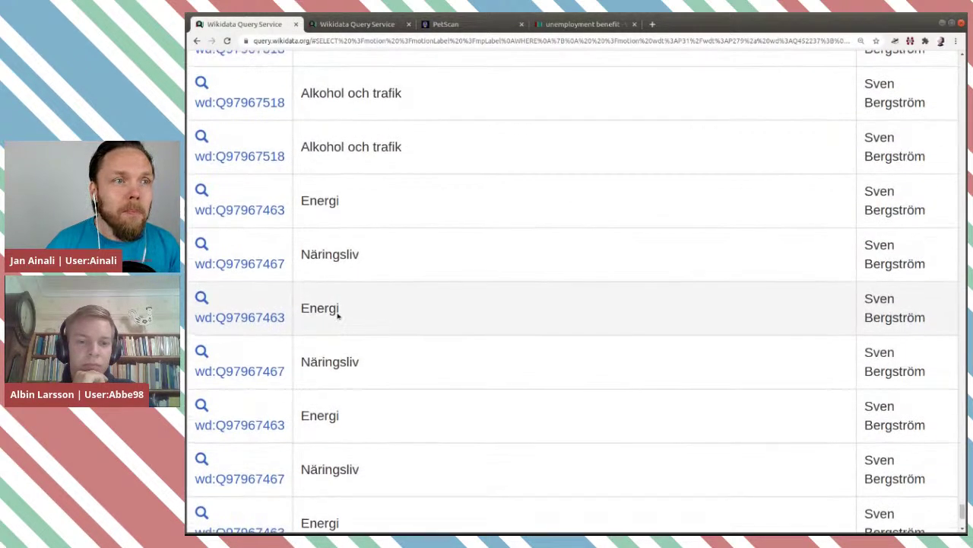
pyautogui.scroll(7, 338, 315)
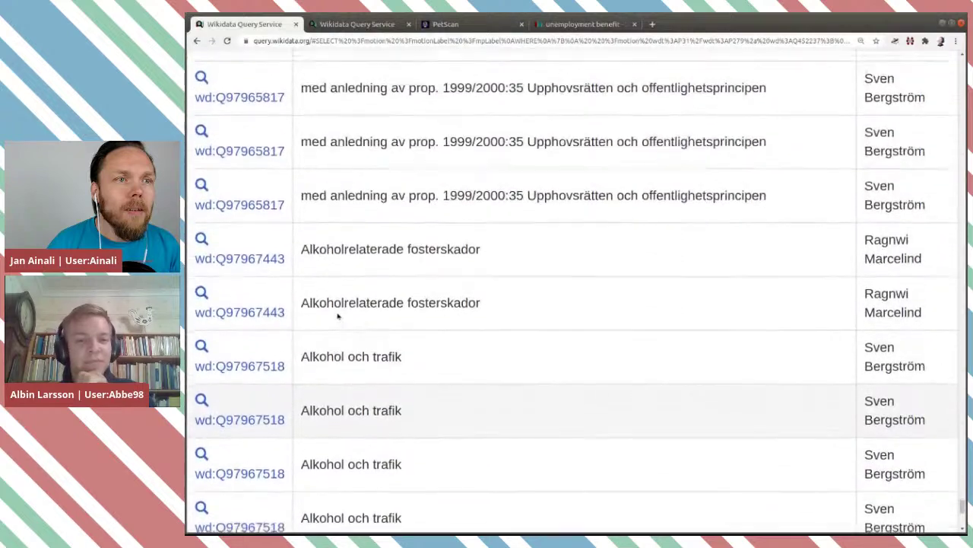
pyautogui.scroll(1, 338, 315)
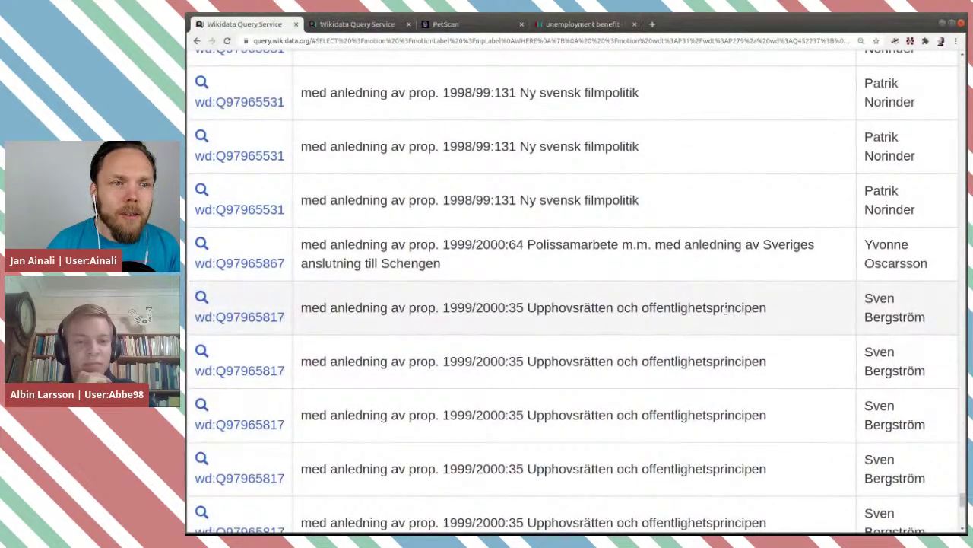
pyautogui.scroll(5, 717, 311)
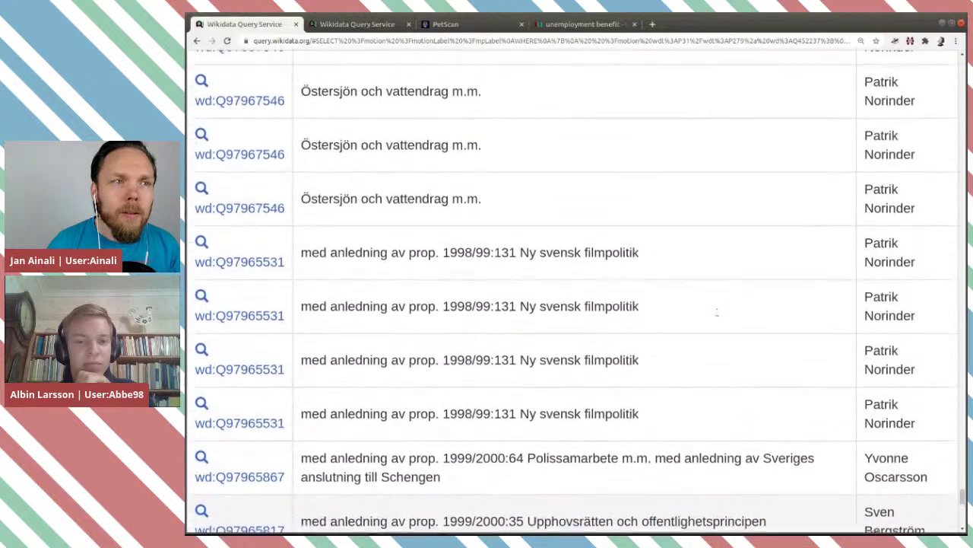
pyautogui.scroll(2, 716, 312)
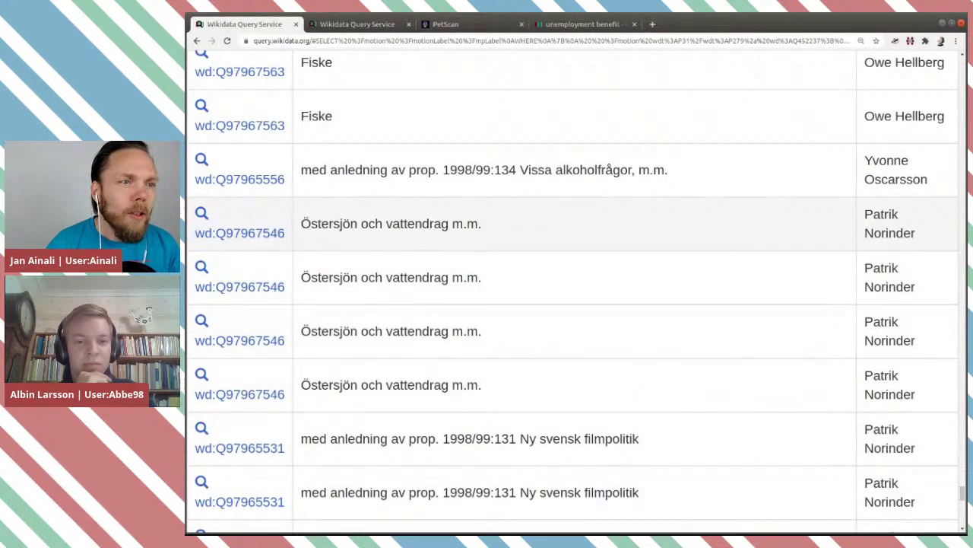
pyautogui.doubleClick(320, 220)
pyautogui.hotkey('ctrl', 'c')
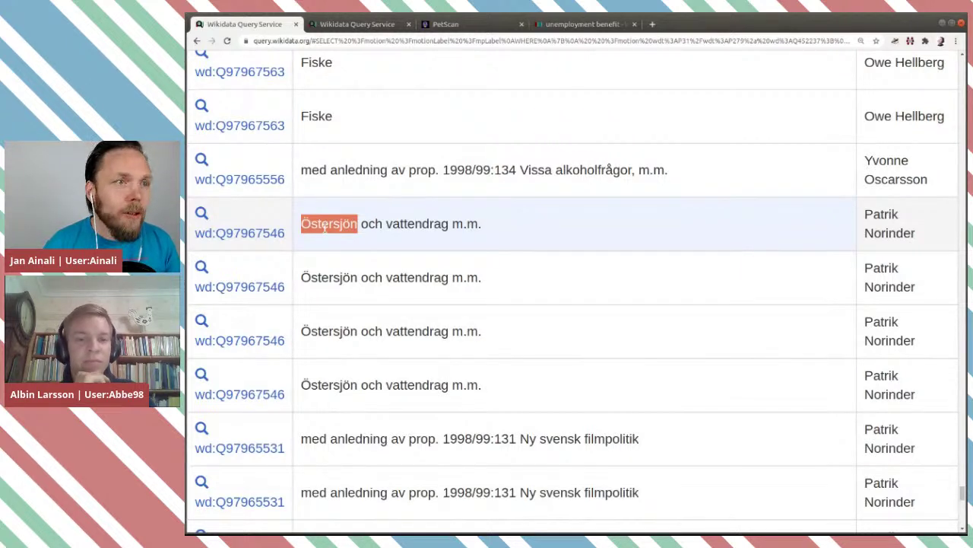
# Change the label-ending filter of the second query to 'Östersjön'
pyautogui.click(349, 31)
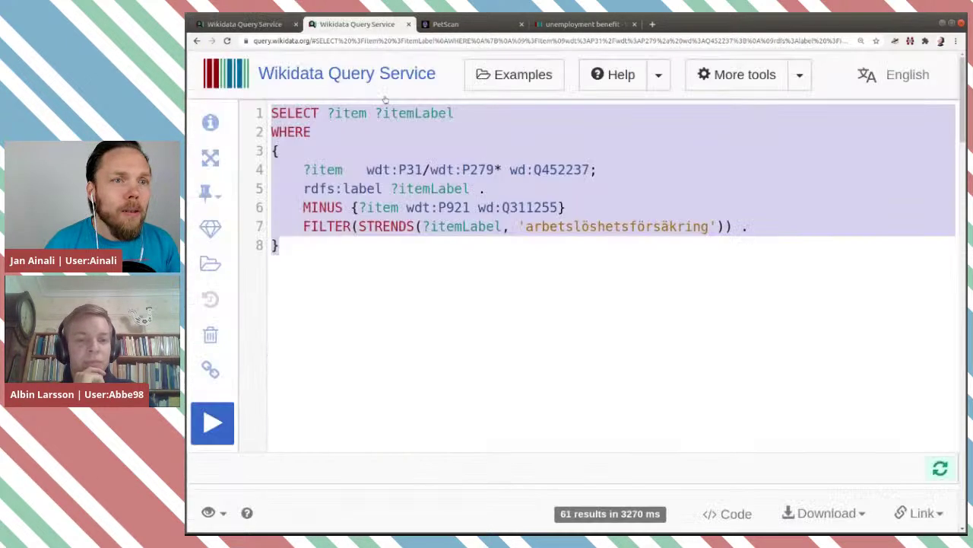
pyautogui.moveTo(509, 199)
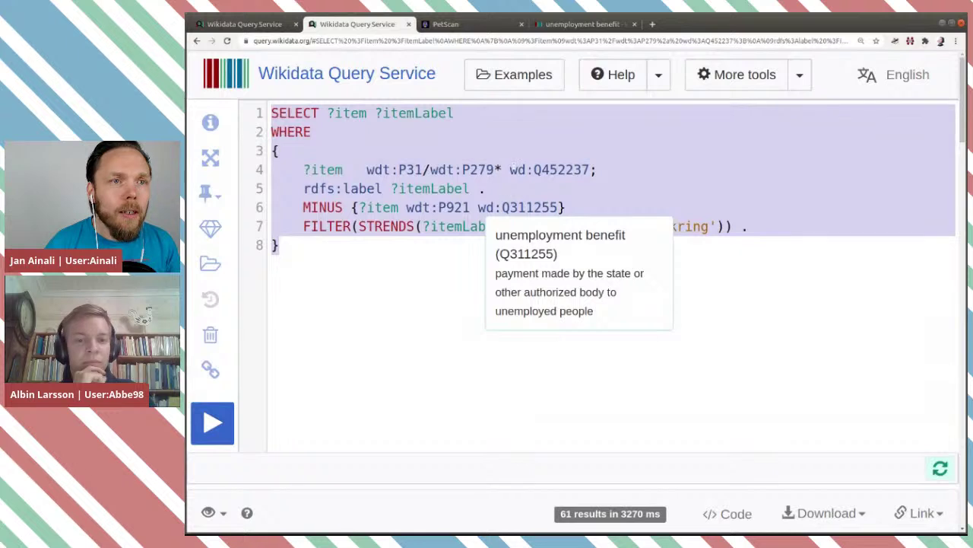
pyautogui.click(551, 208)
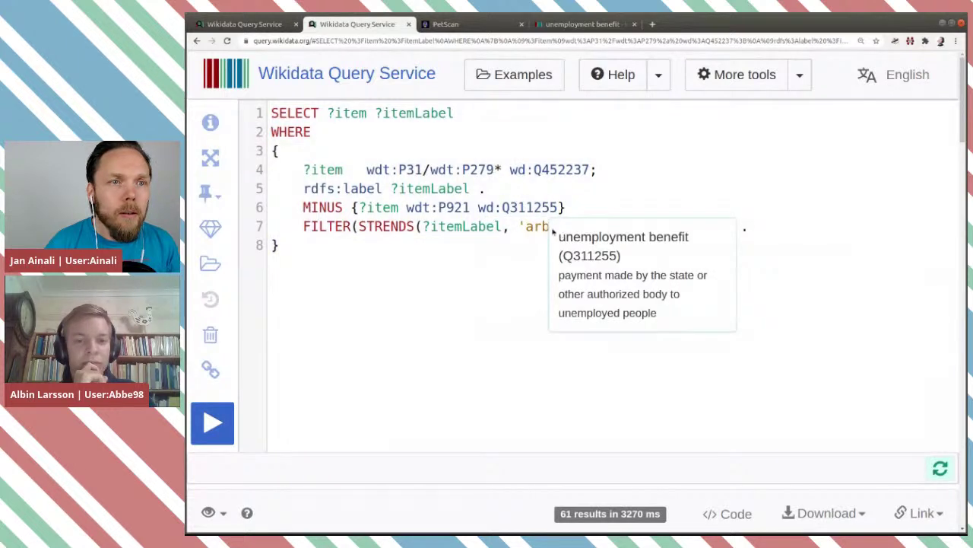
pyautogui.click(407, 225)
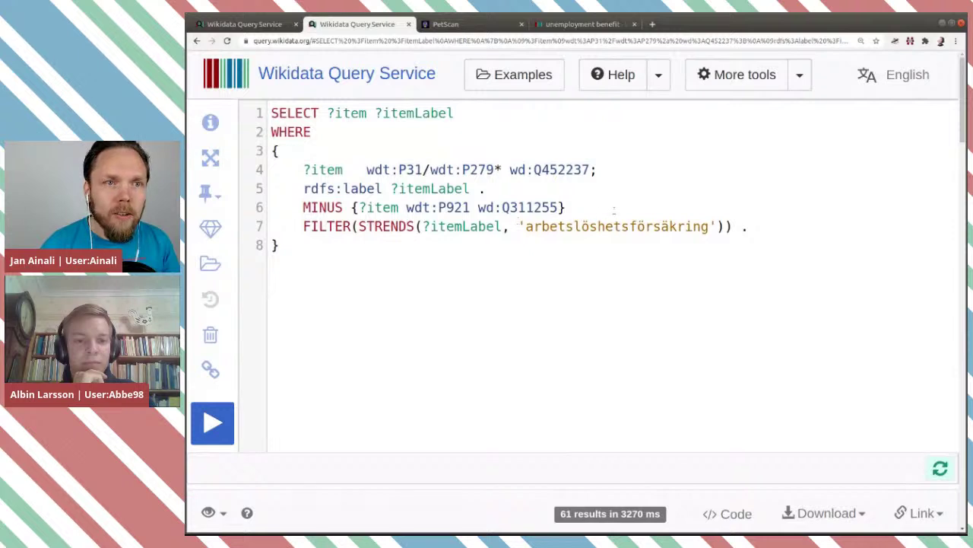
pyautogui.doubleClick(615, 224)
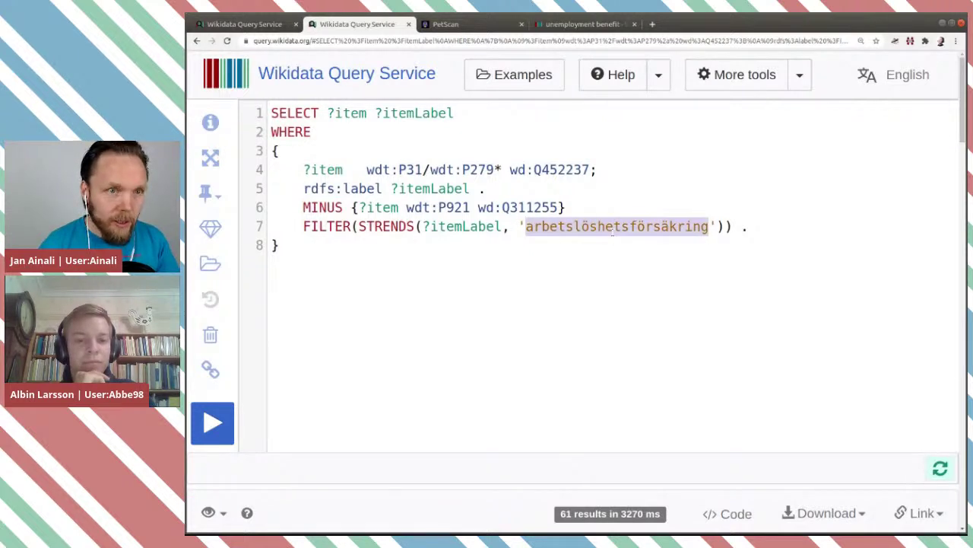
pyautogui.write('Östersjön')
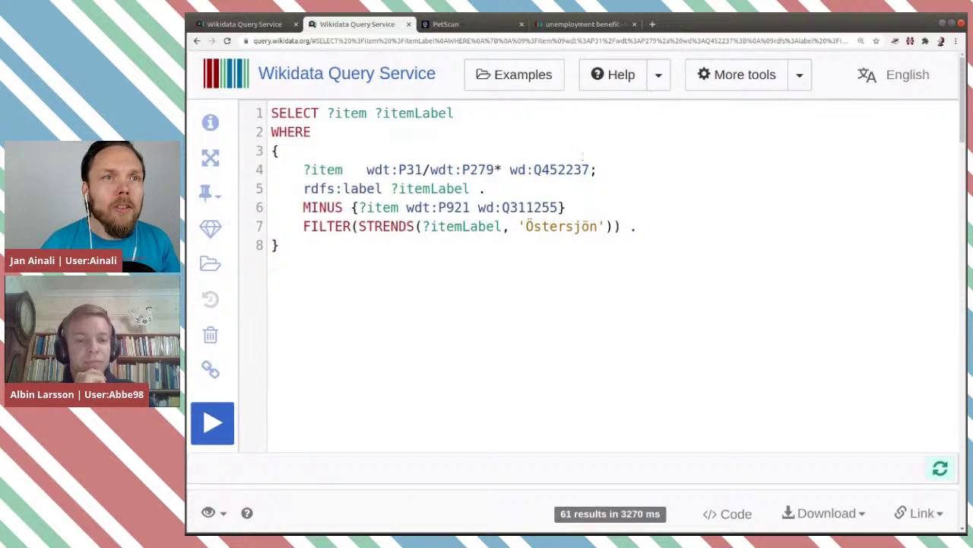
# Search Wikidata for Östersjön, open the Baltic Sea item and copy its identifier, Q545
pyautogui.click(585, 28)
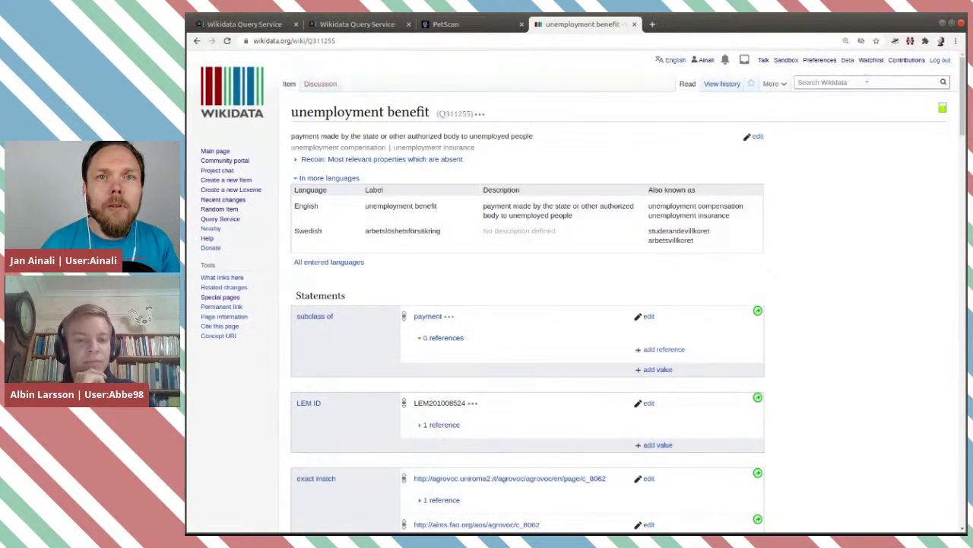
pyautogui.hotkey('ctrl', 'v')
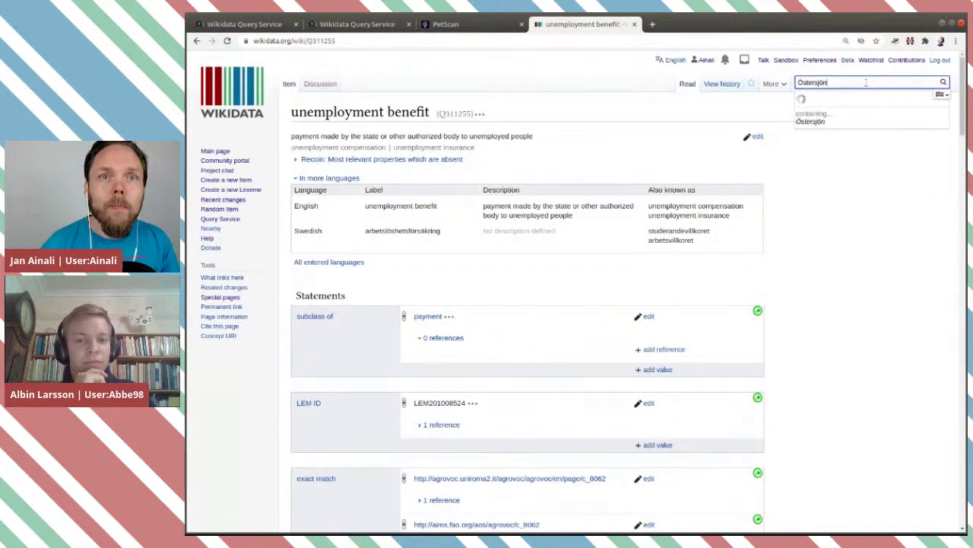
pyautogui.click(846, 118)
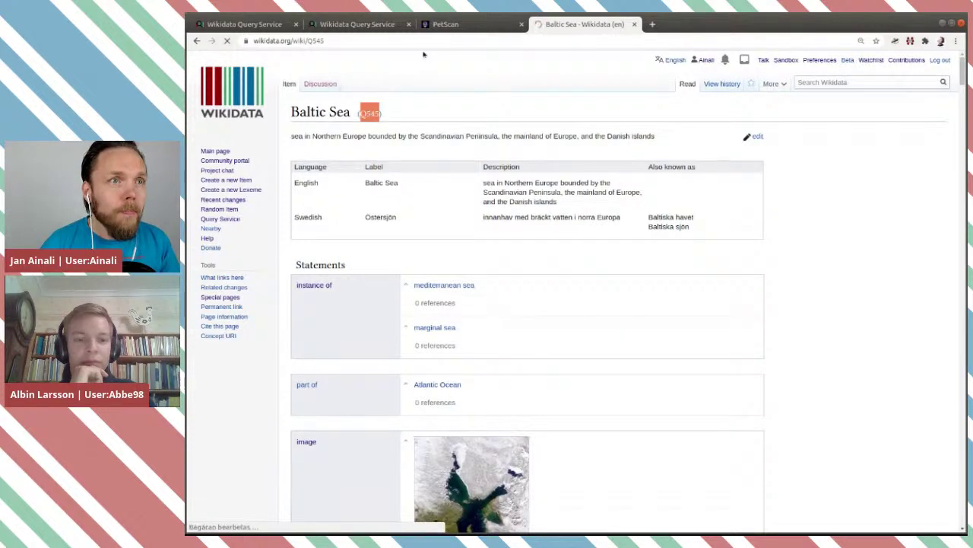
# Set the main subject excluded by the query's MINUS clause to Q545 and run the query
pyautogui.click(365, 25)
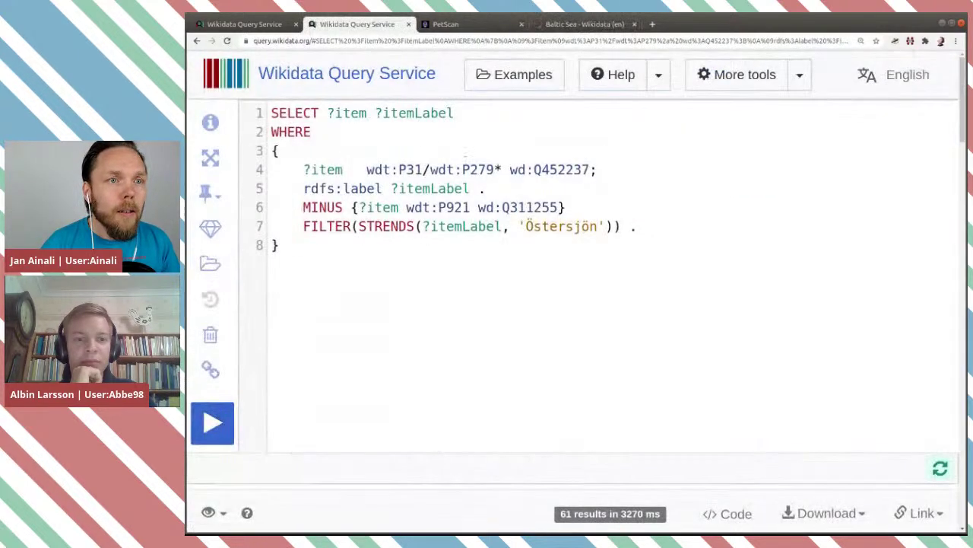
pyautogui.moveTo(523, 210)
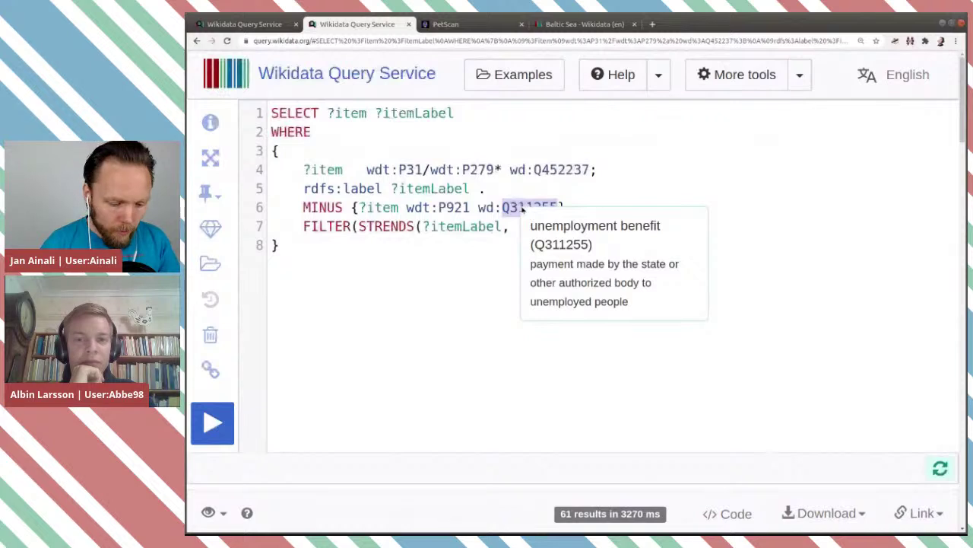
pyautogui.write('Q545')
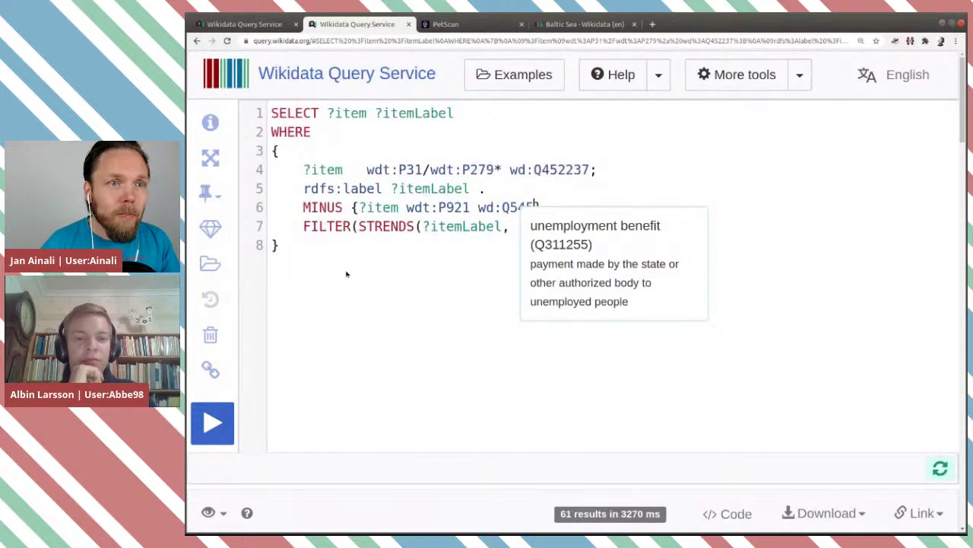
pyautogui.click(266, 322)
pyautogui.click(224, 412)
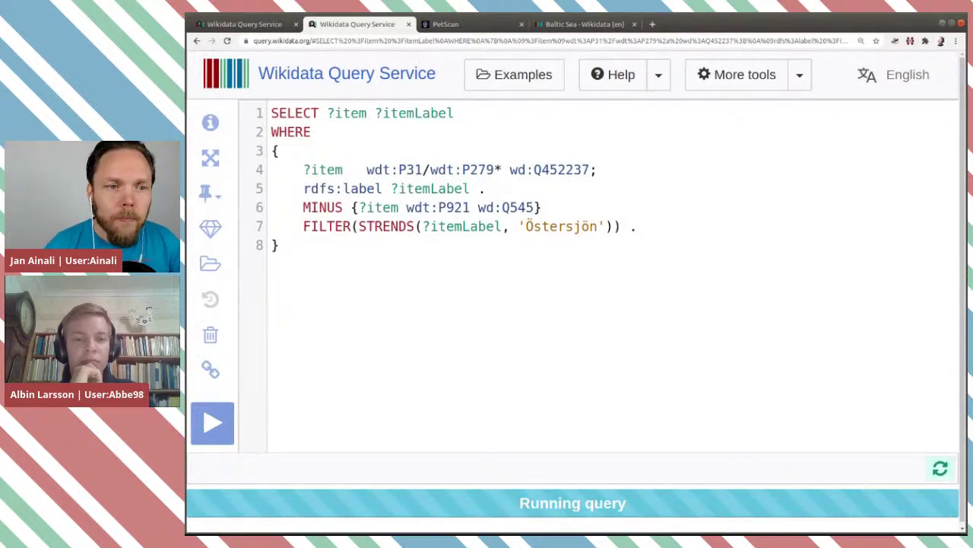
# Look through the motion titles ending in Östersjön to judge whether Baltic Sea fits as their main subject
pyautogui.scroll(-3, 466, 365)
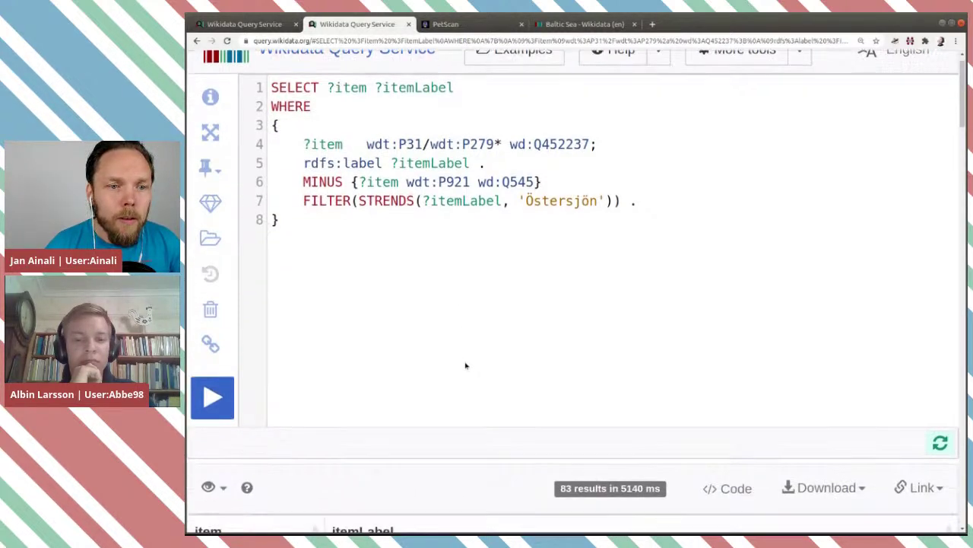
pyautogui.scroll(-3, 522, 378)
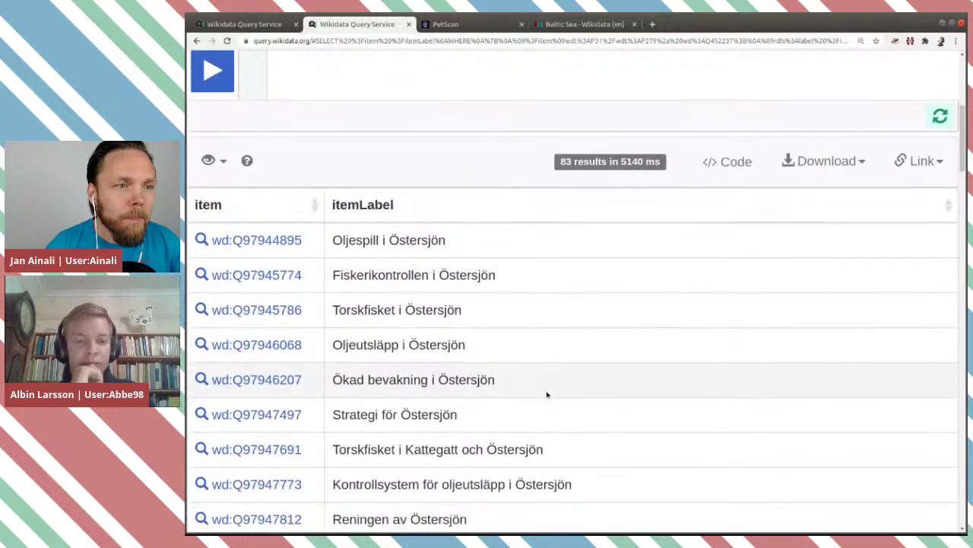
pyautogui.scroll(-1, 547, 394)
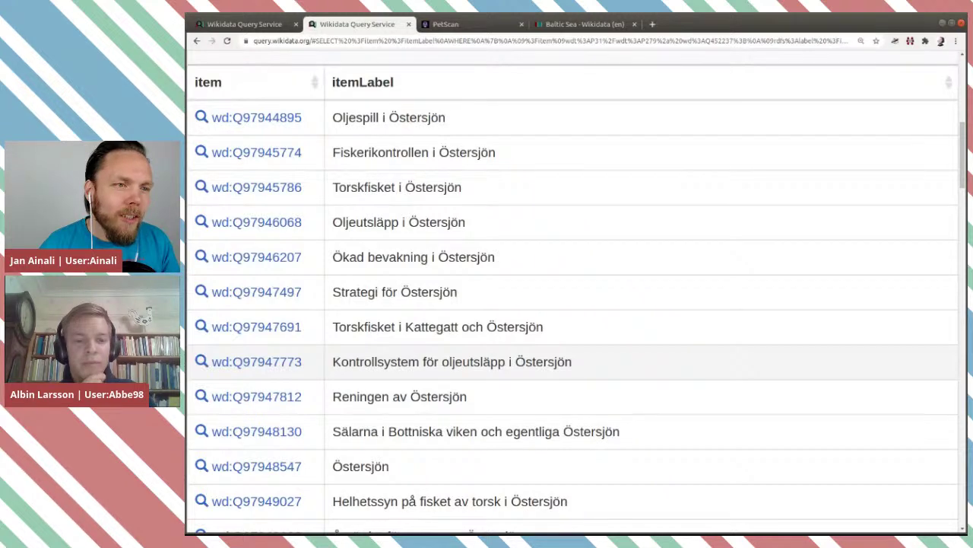
pyautogui.scroll(1, 619, 371)
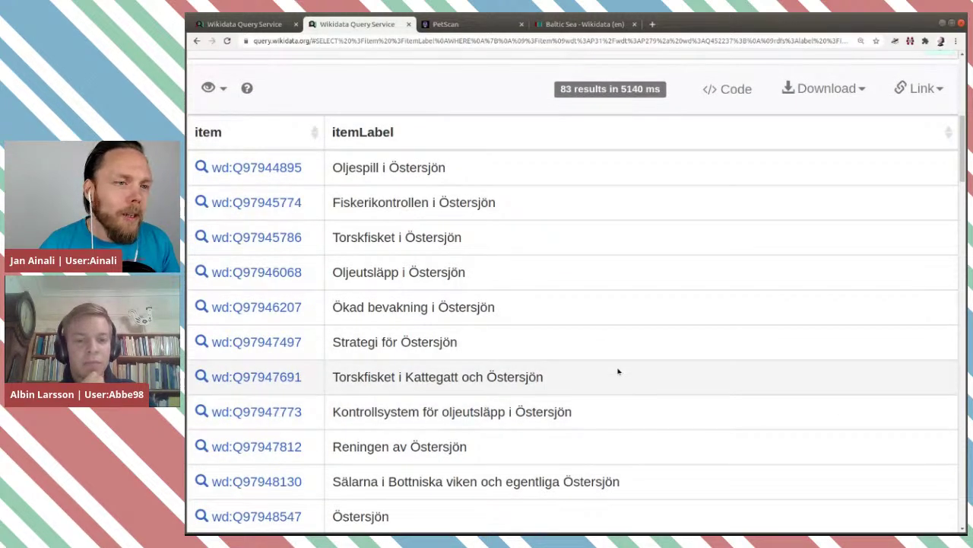
pyautogui.scroll(-3, 618, 372)
pyautogui.scroll(-2, 618, 371)
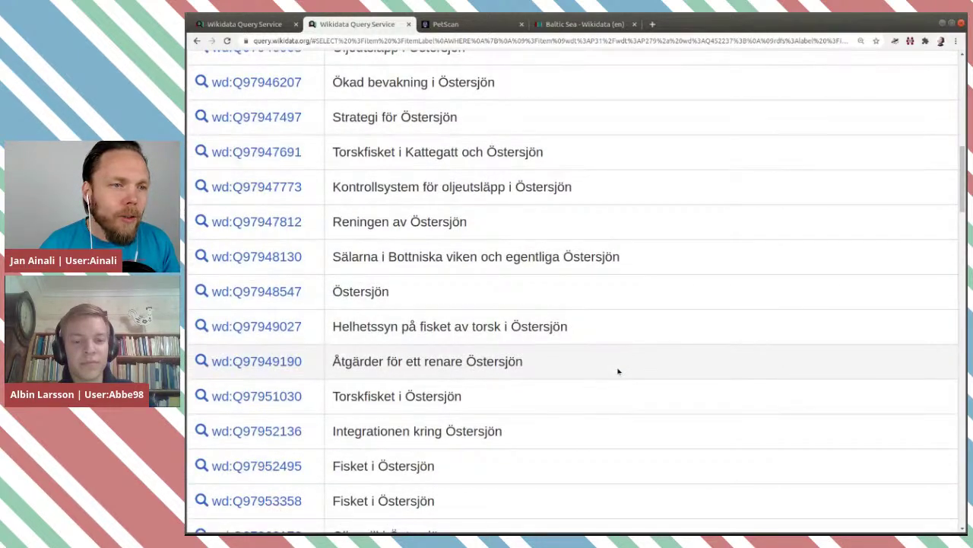
pyautogui.scroll(-5, 618, 371)
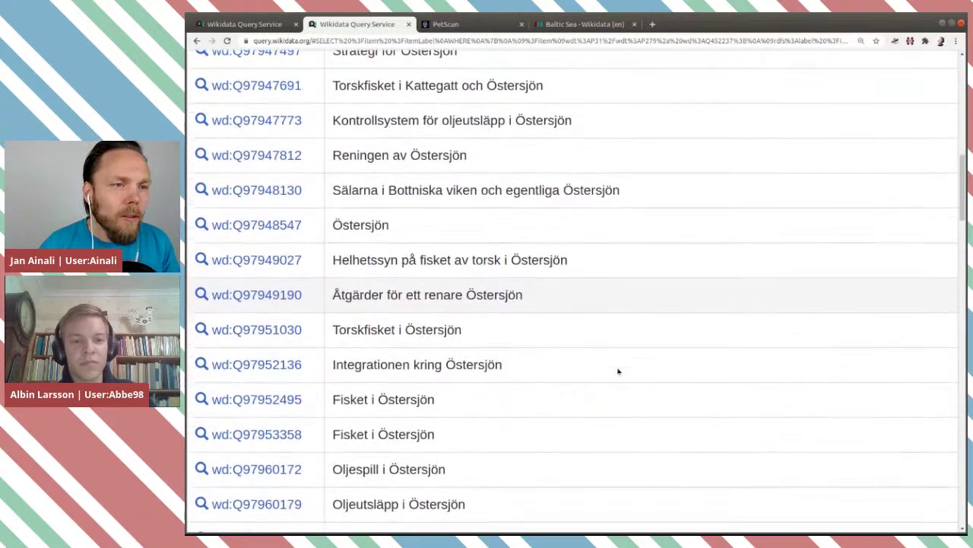
# Read further through the Östersjön motion titles on fishing, oil spills and shipping, and return to the start of the results
pyautogui.scroll(-2, 618, 371)
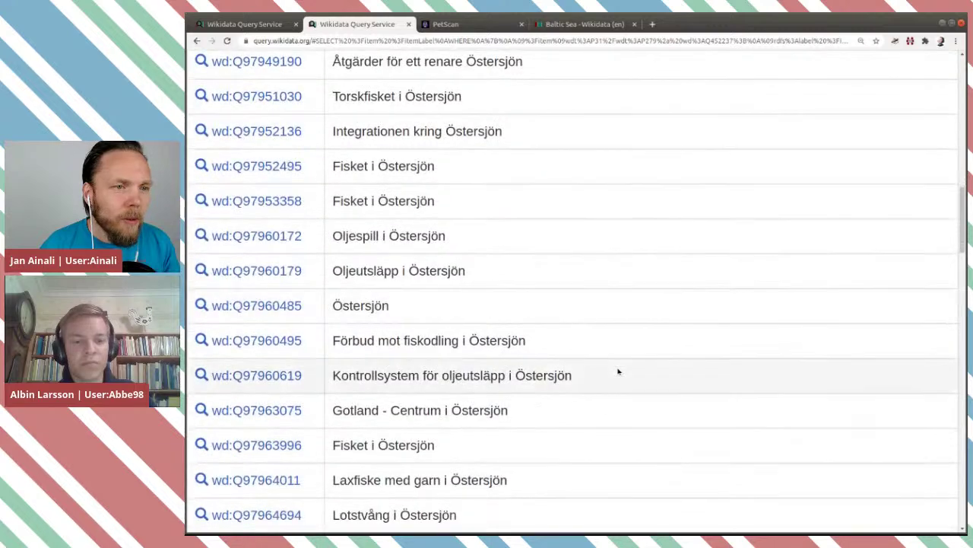
pyautogui.scroll(-2, 618, 371)
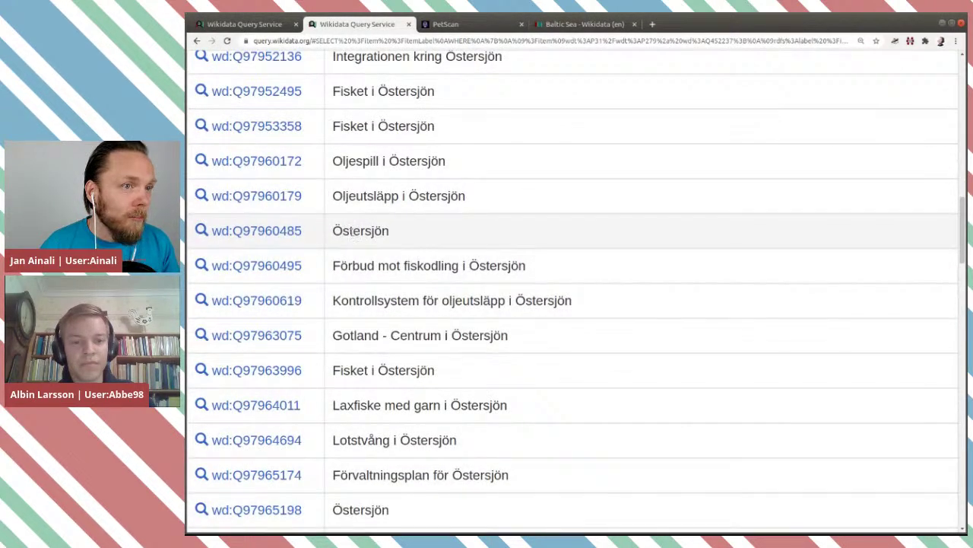
pyautogui.scroll(-4, 509, 373)
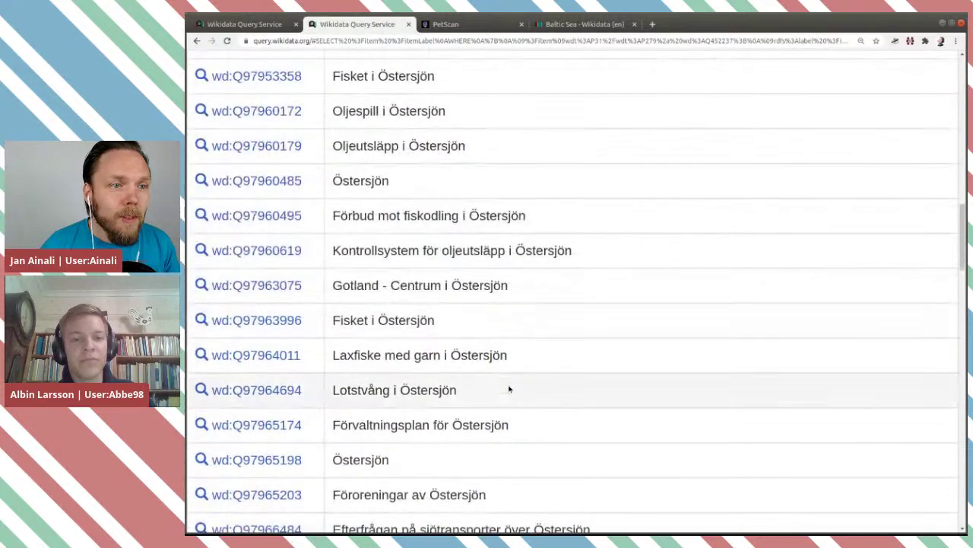
pyautogui.scroll(-1, 509, 388)
pyautogui.scroll(-1, 509, 389)
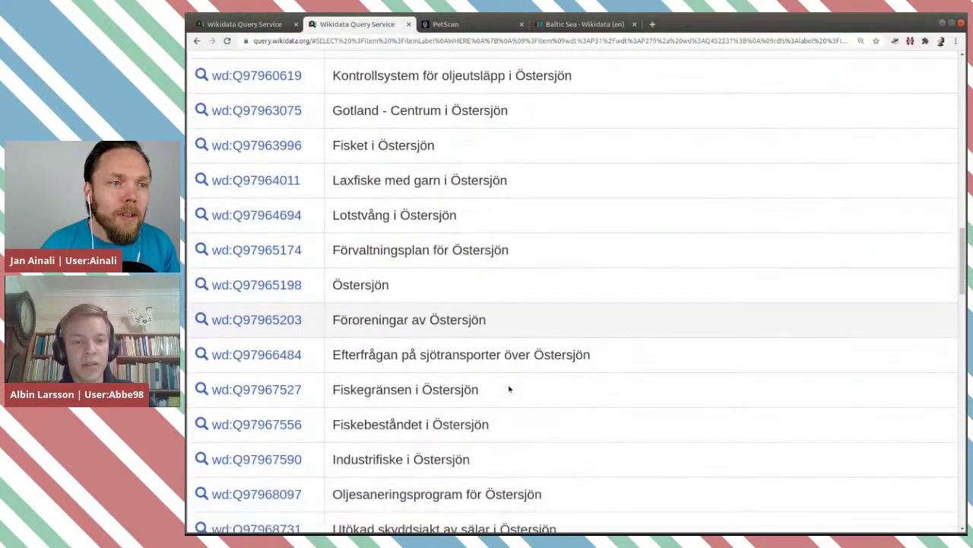
pyautogui.scroll(-2, 509, 388)
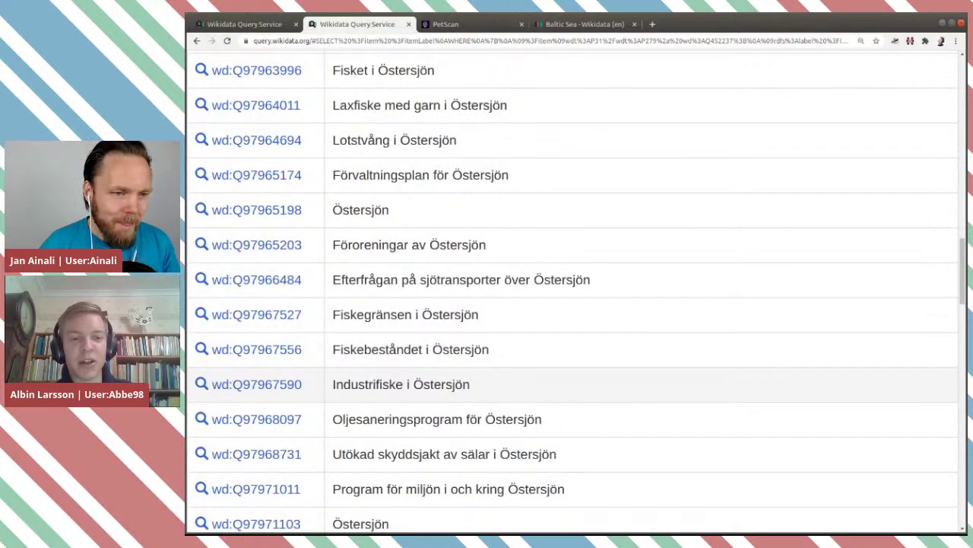
pyautogui.scroll(-3, 508, 388)
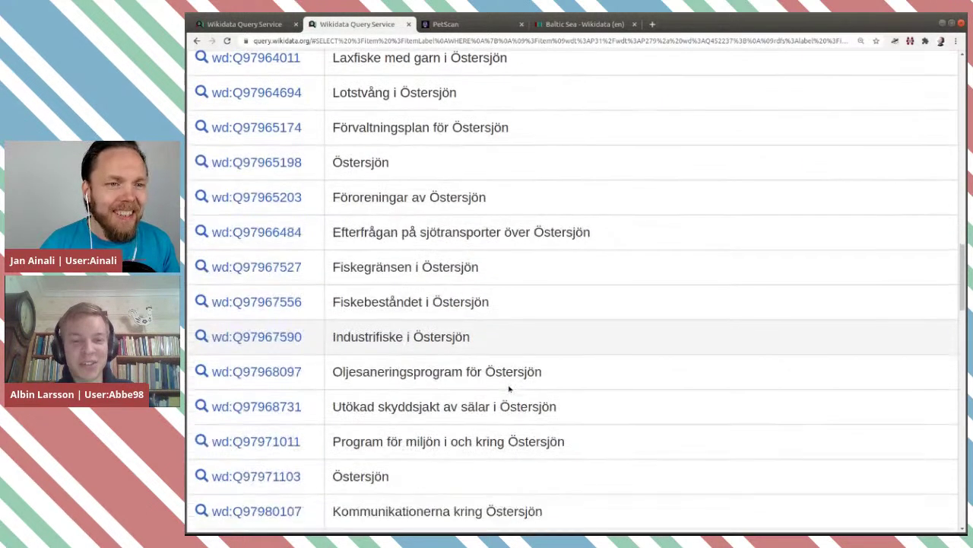
pyautogui.scroll(-7, 509, 388)
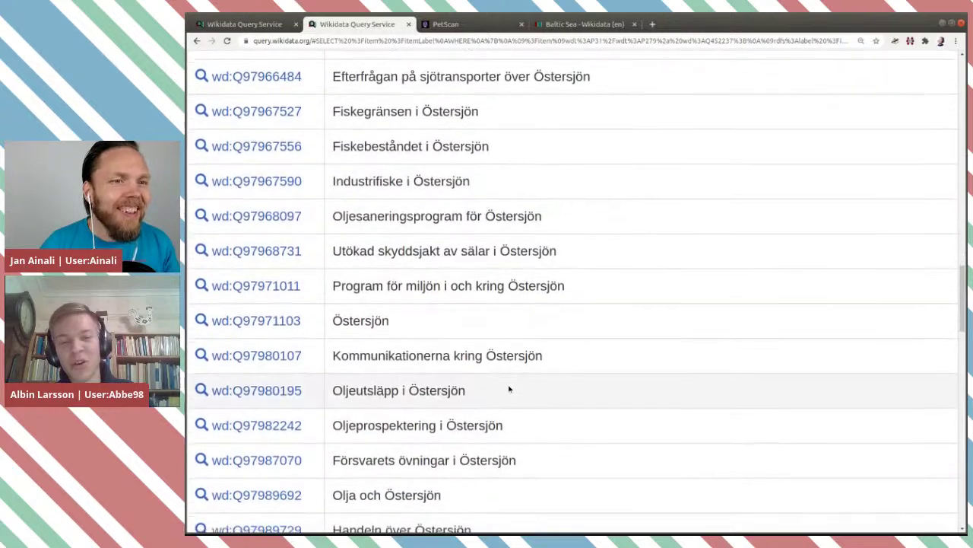
pyautogui.scroll(-8, 509, 389)
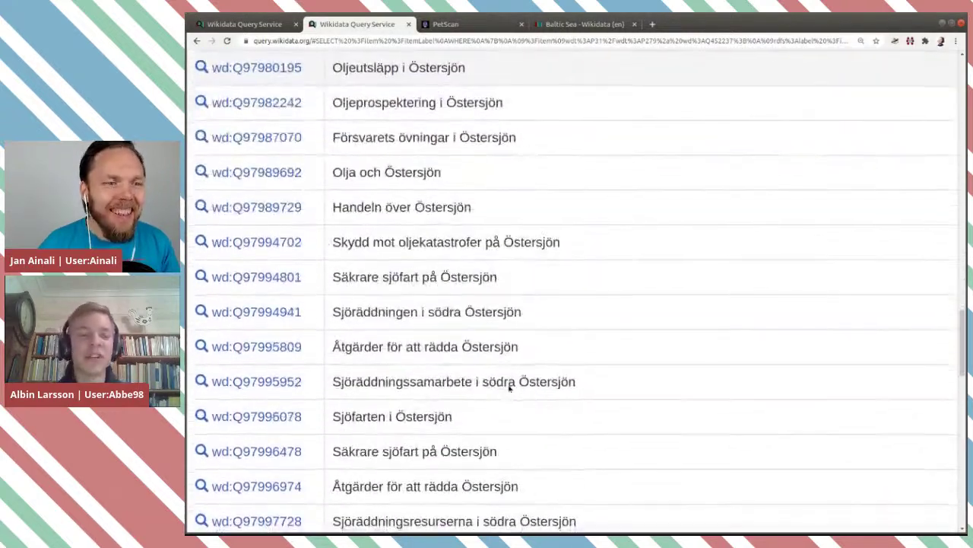
pyautogui.scroll(-3, 509, 389)
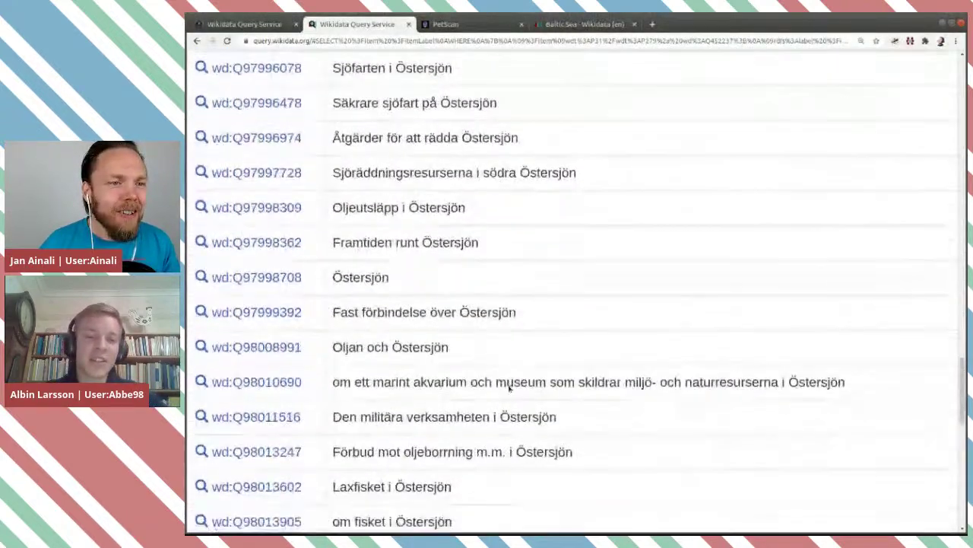
pyautogui.scroll(20, 508, 388)
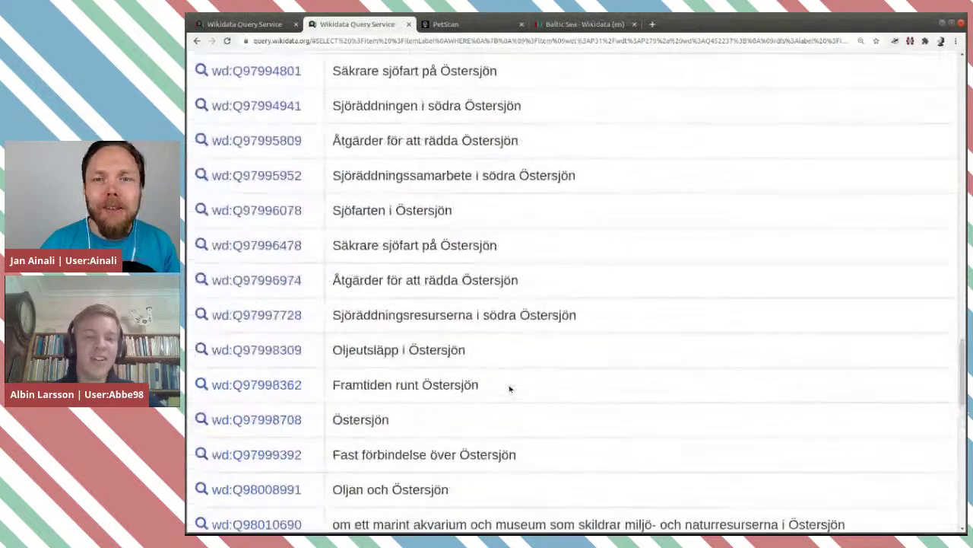
pyautogui.scroll(20, 510, 389)
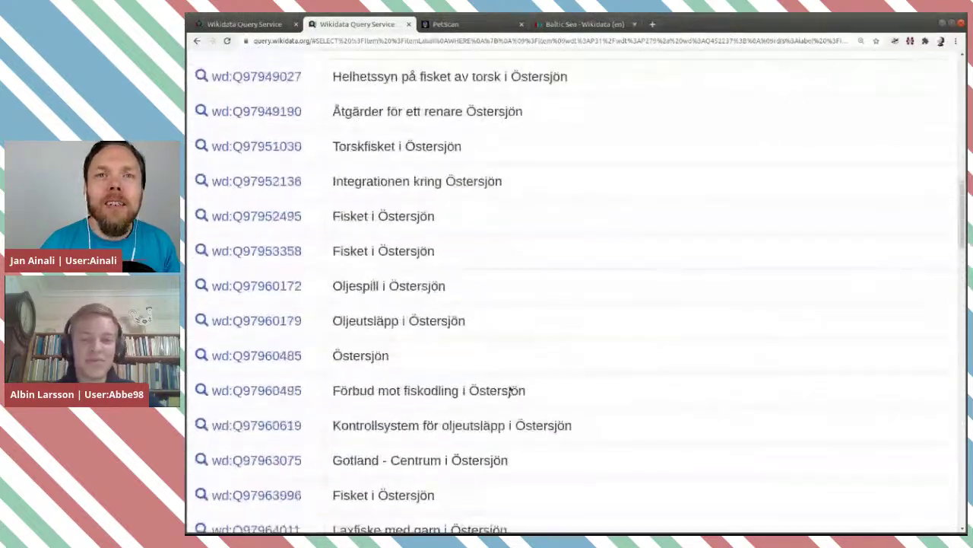
pyautogui.scroll(2, 509, 389)
pyautogui.scroll(-2, 508, 387)
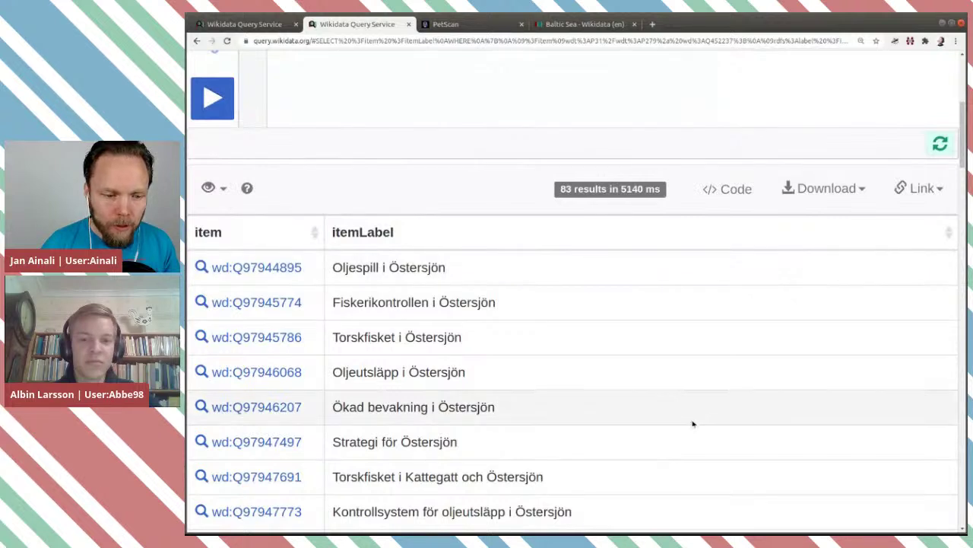
pyautogui.scroll(2, 691, 421)
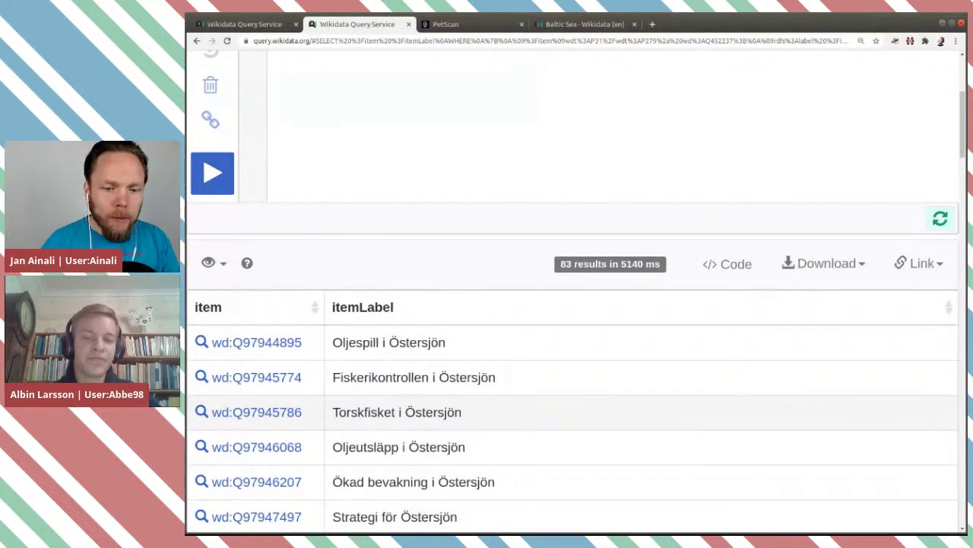
pyautogui.moveTo(940, 219)
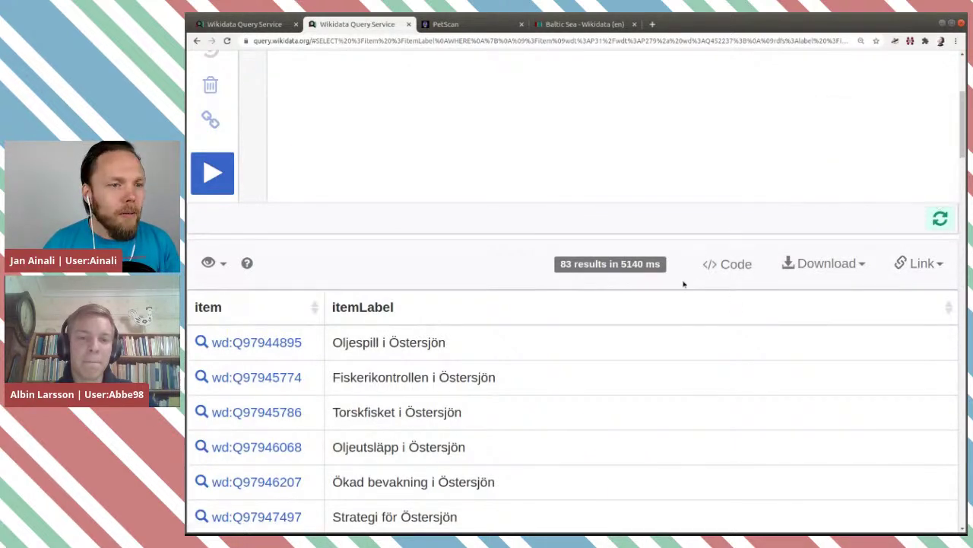
# Review the result list once more down to its last motions, checking for titles unsuited to Baltic Sea as main subject
pyautogui.scroll(-1, 567, 345)
pyautogui.scroll(-12, 567, 346)
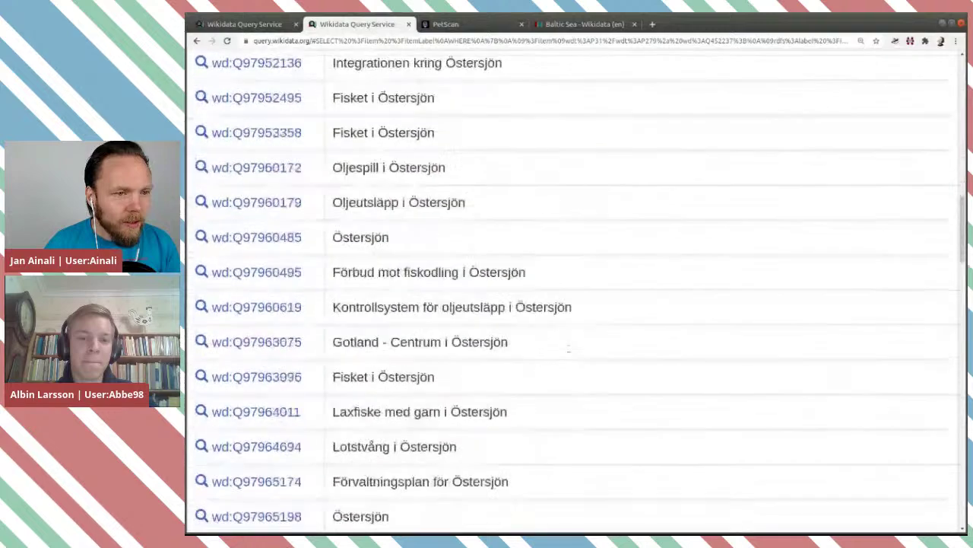
pyautogui.scroll(-7, 569, 349)
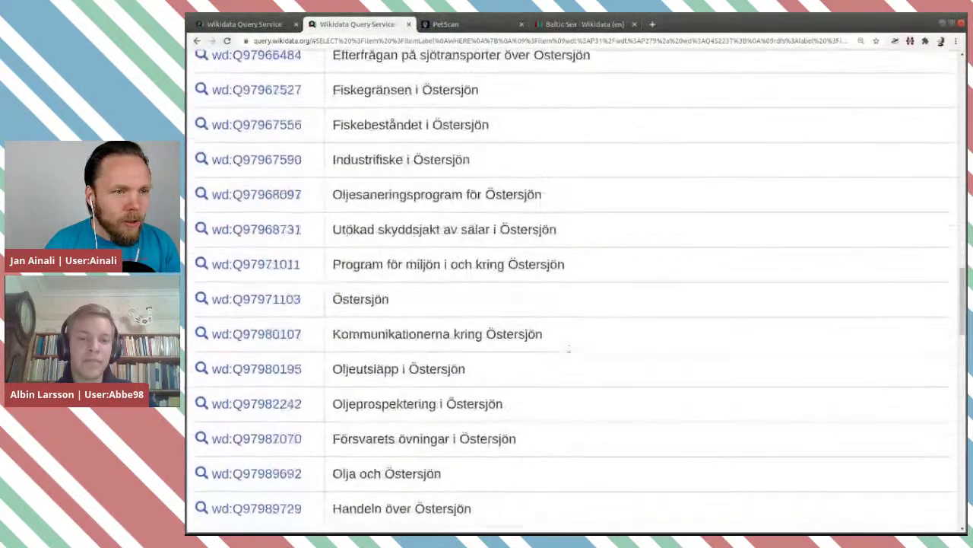
pyautogui.scroll(-1, 569, 349)
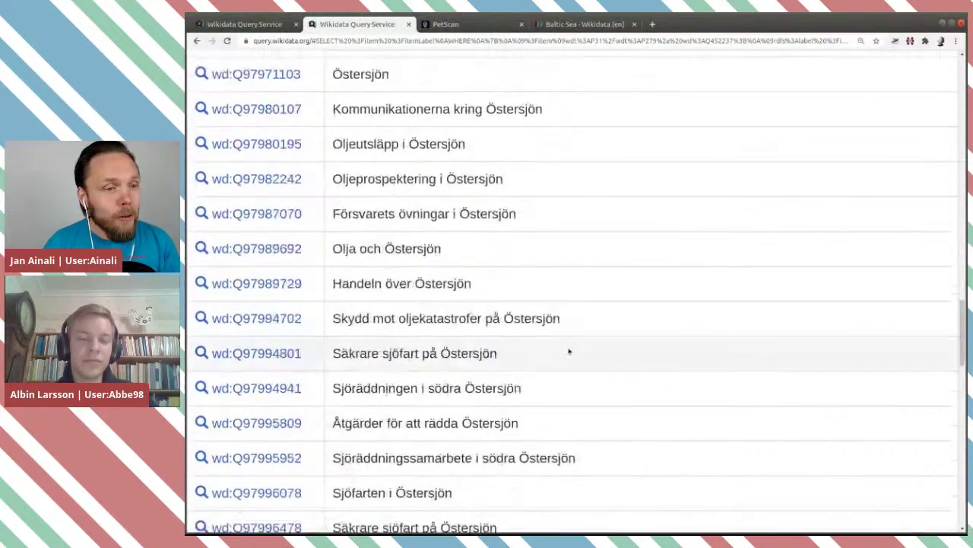
pyautogui.scroll(-3, 569, 351)
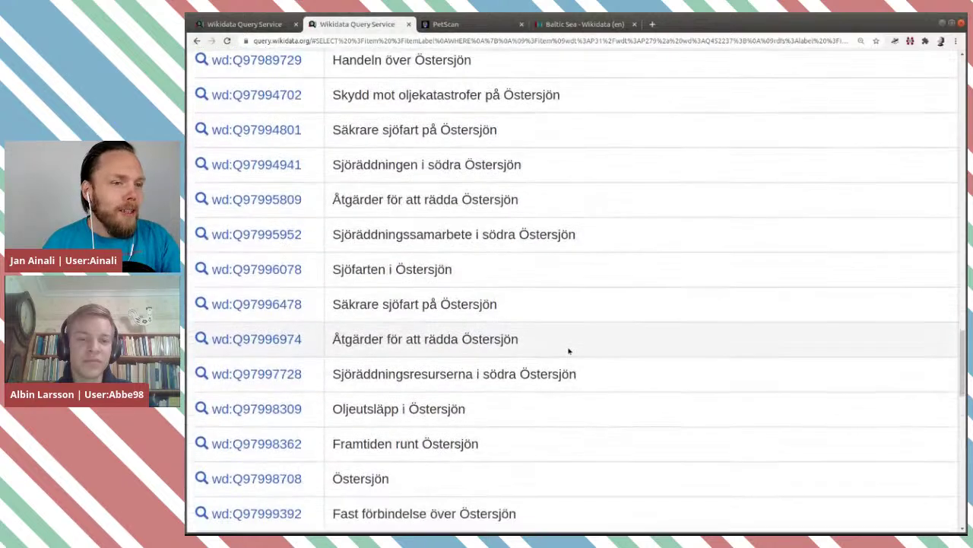
pyautogui.scroll(-3, 569, 350)
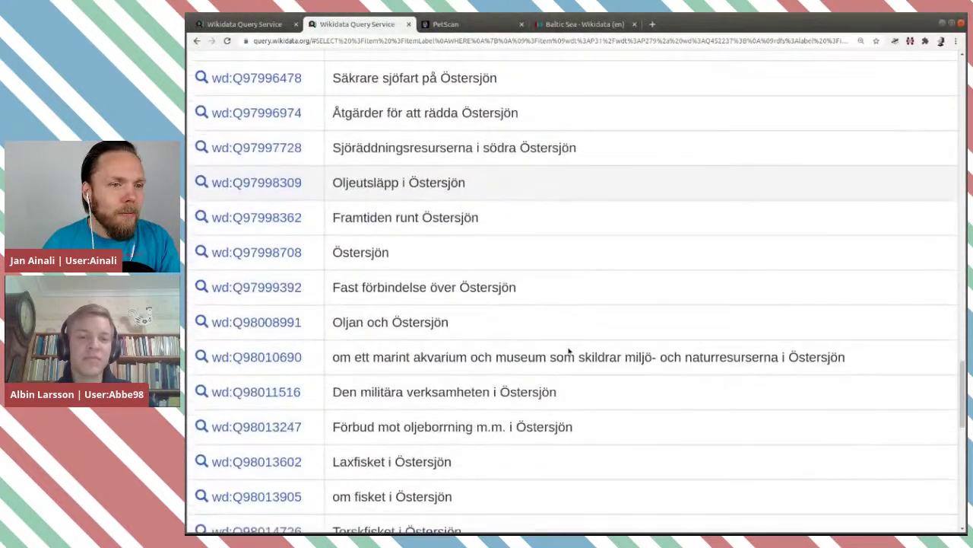
pyautogui.scroll(-2, 569, 351)
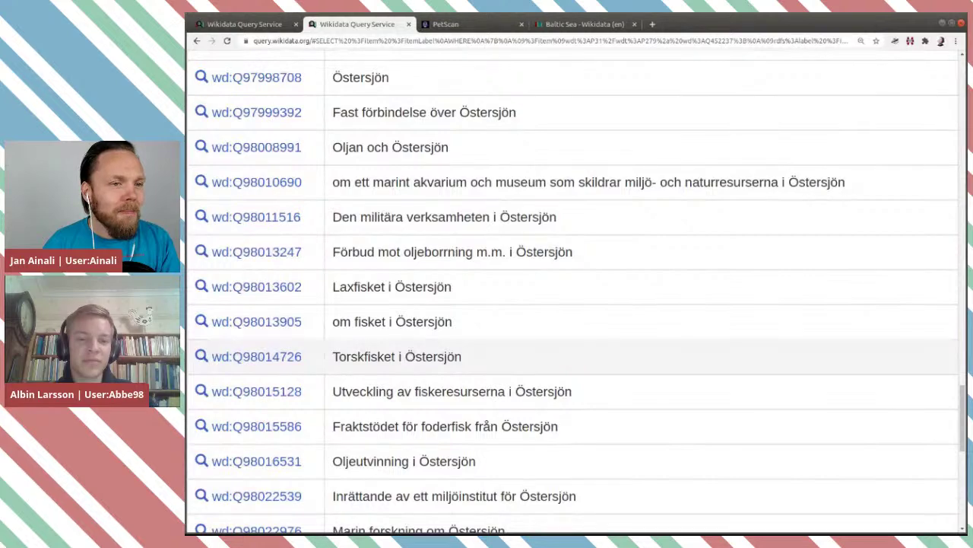
pyautogui.scroll(-1, 569, 351)
pyautogui.scroll(-4, 569, 350)
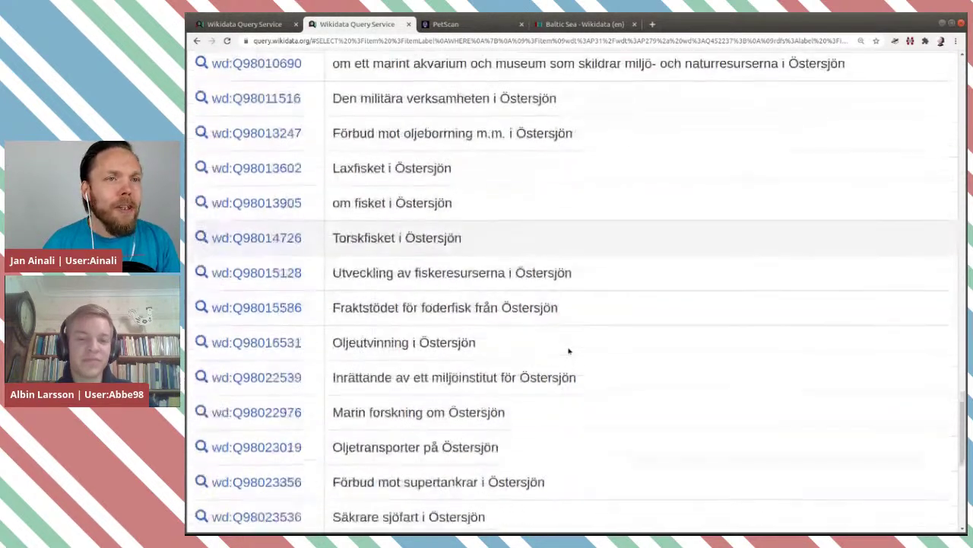
pyautogui.scroll(-3, 569, 351)
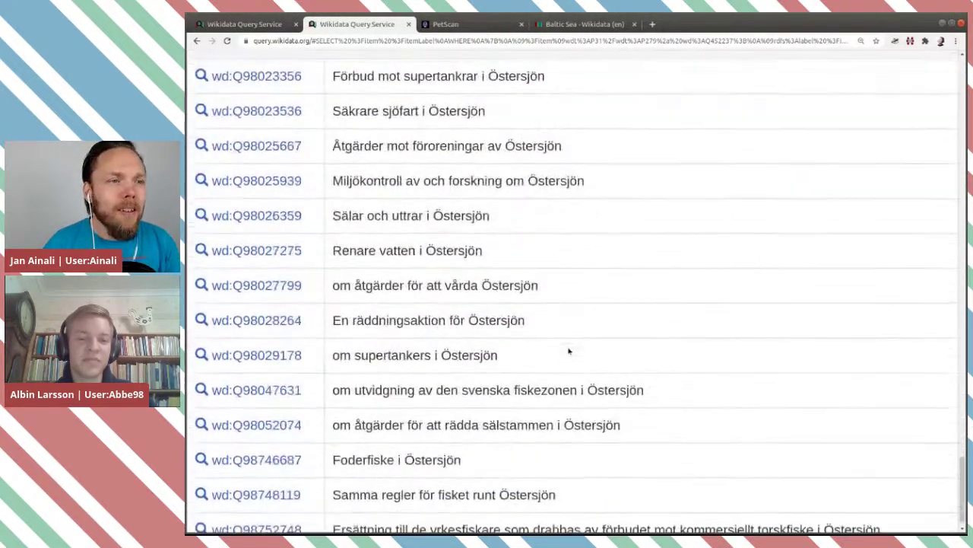
pyautogui.scroll(6, 569, 351)
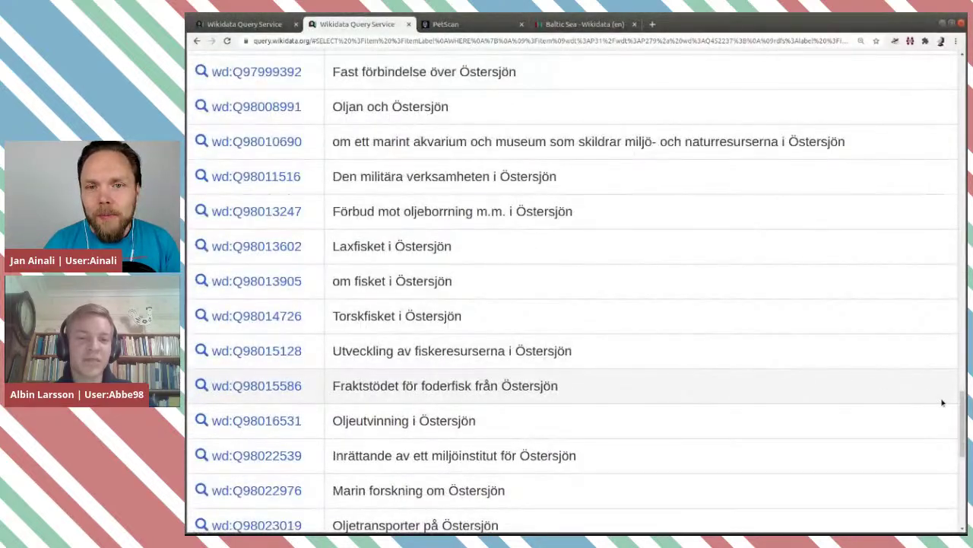
# Check the property and item used in the query's MINUS clause and copy the entire Östersjön query
pyautogui.moveTo(962, 413); pyautogui.dragTo(960, 70)
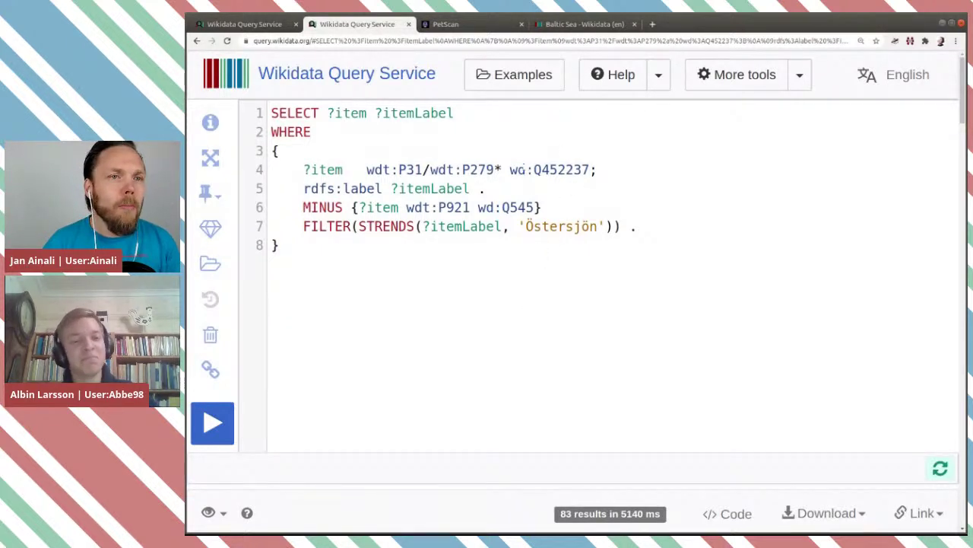
pyautogui.moveTo(524, 208)
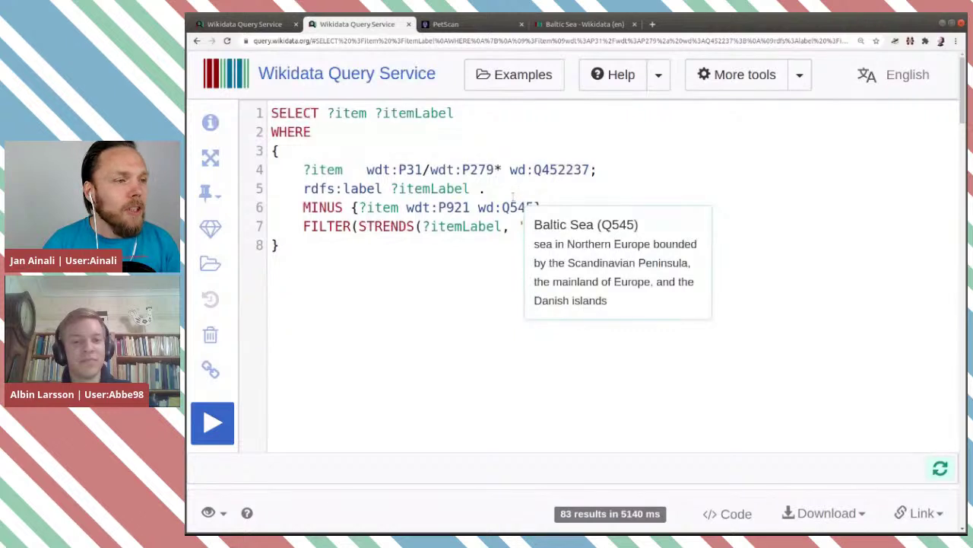
pyautogui.moveTo(465, 207)
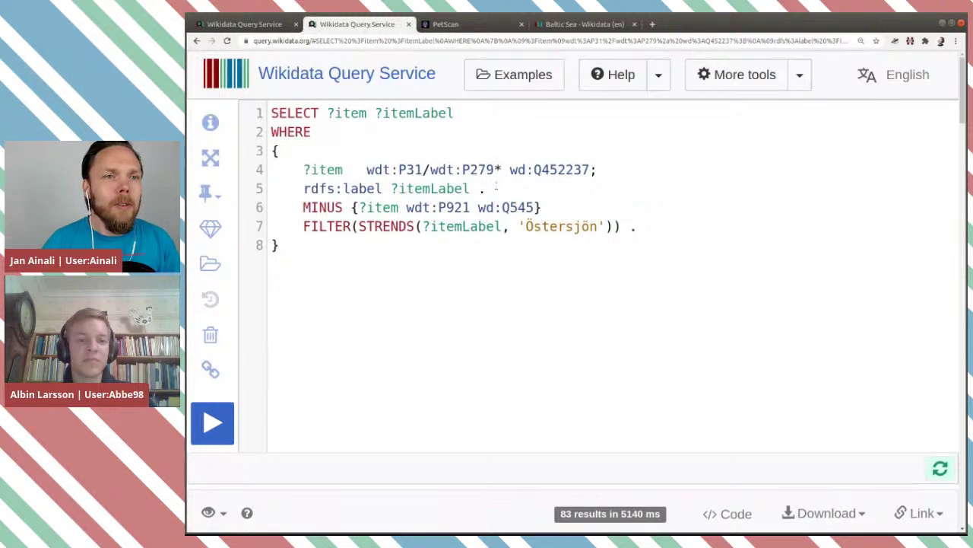
pyautogui.moveTo(525, 209)
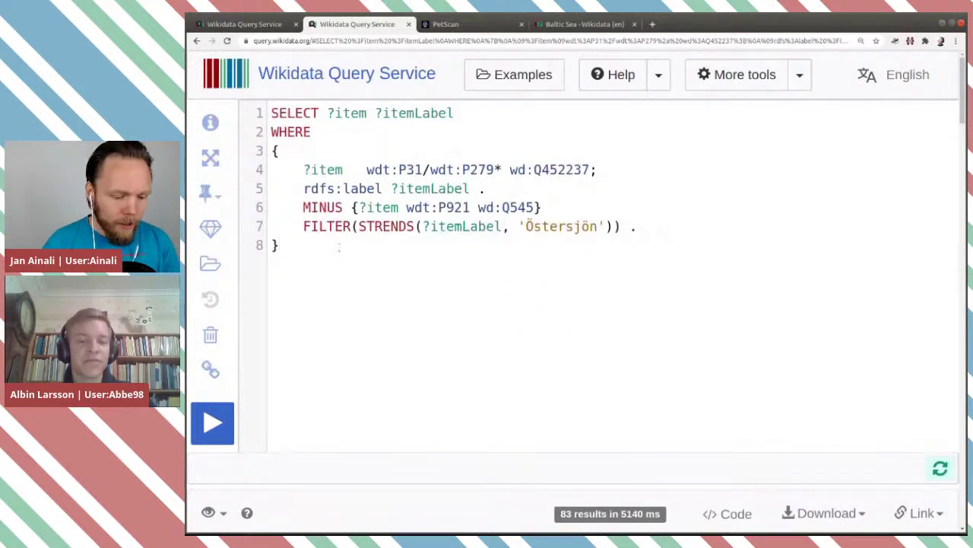
pyautogui.hotkey('ctrl', 'a')
pyautogui.hotkey('ctrl', 'c')
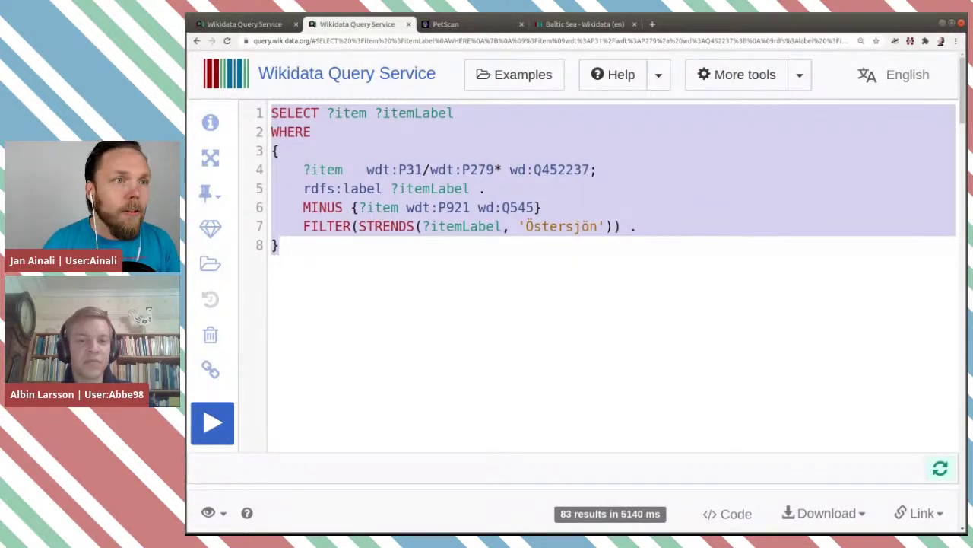
# Switch to PetScan and replace its SPARQL source with the copied Östersjön query
pyautogui.click(448, 25)
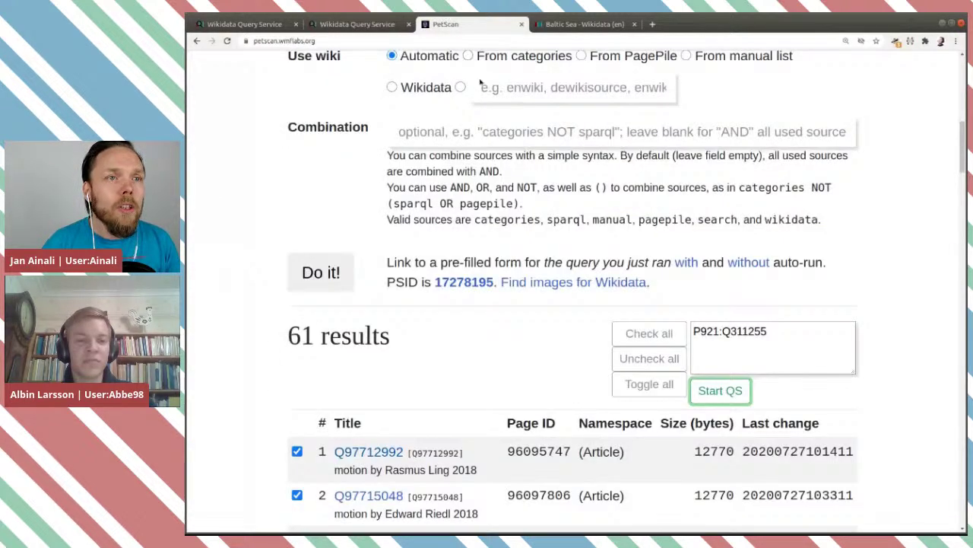
pyautogui.scroll(1, 502, 159)
pyautogui.scroll(8, 503, 161)
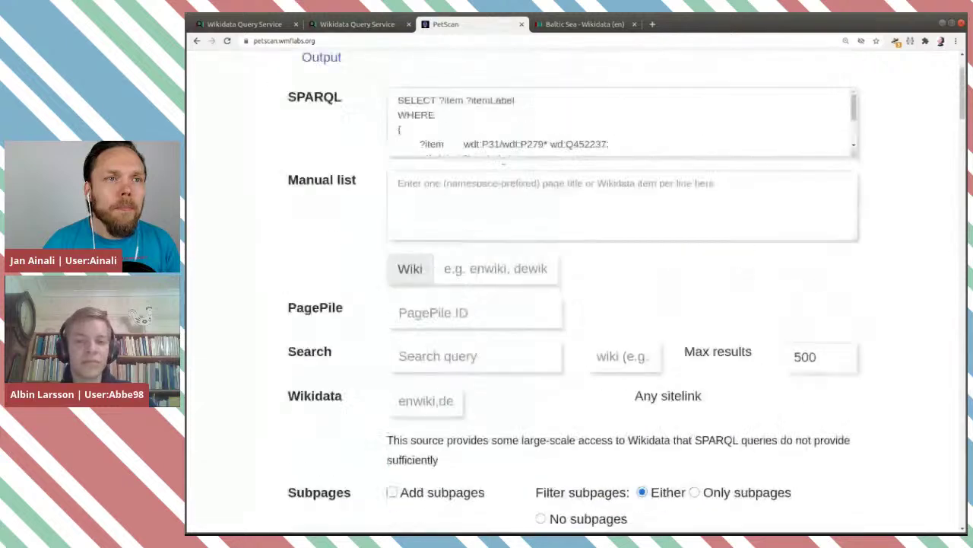
pyautogui.click(516, 200)
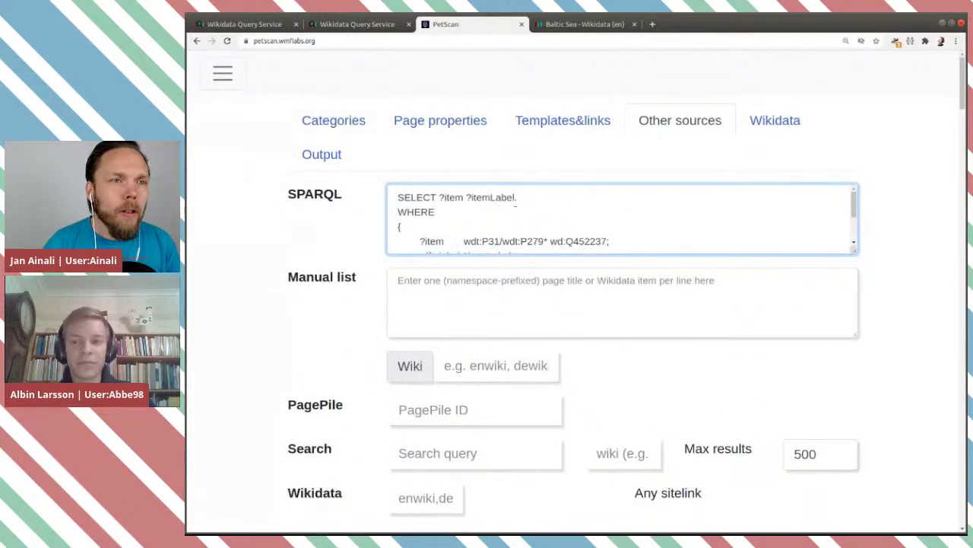
pyautogui.hotkey('ctrl', 'a')
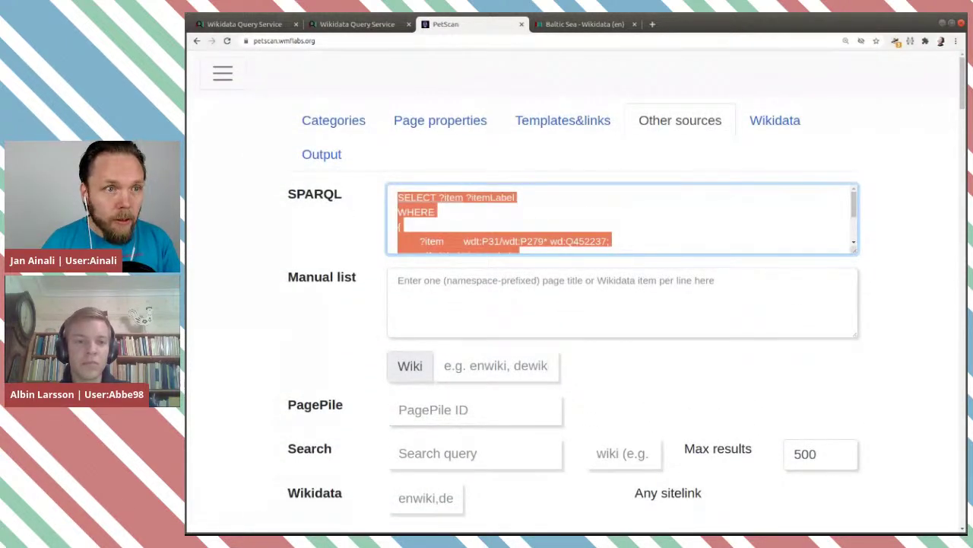
pyautogui.hotkey('ctrl', 'v')
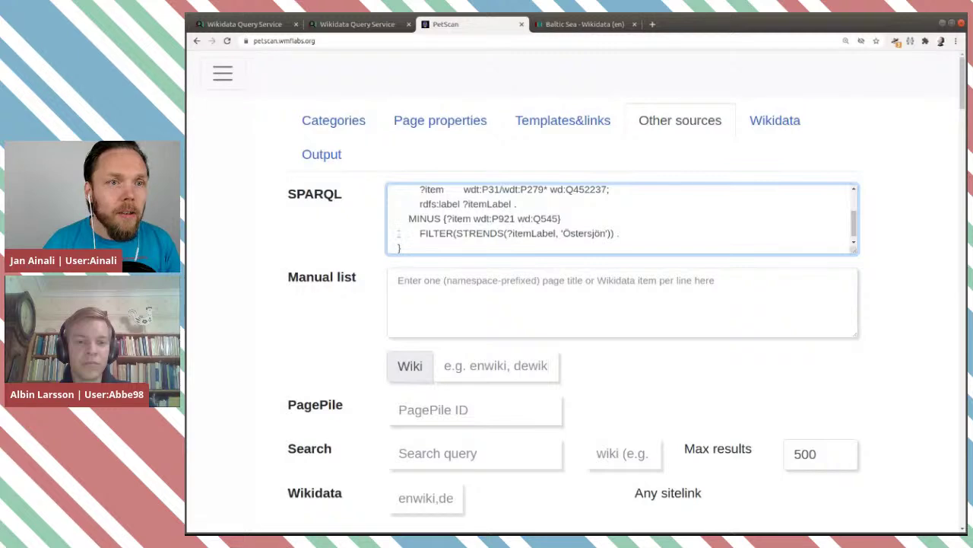
# Run PetScan with the Östersjön query to list the matching motion items
pyautogui.scroll(-8, 318, 255)
pyautogui.scroll(-6, 313, 257)
pyautogui.click(325, 283)
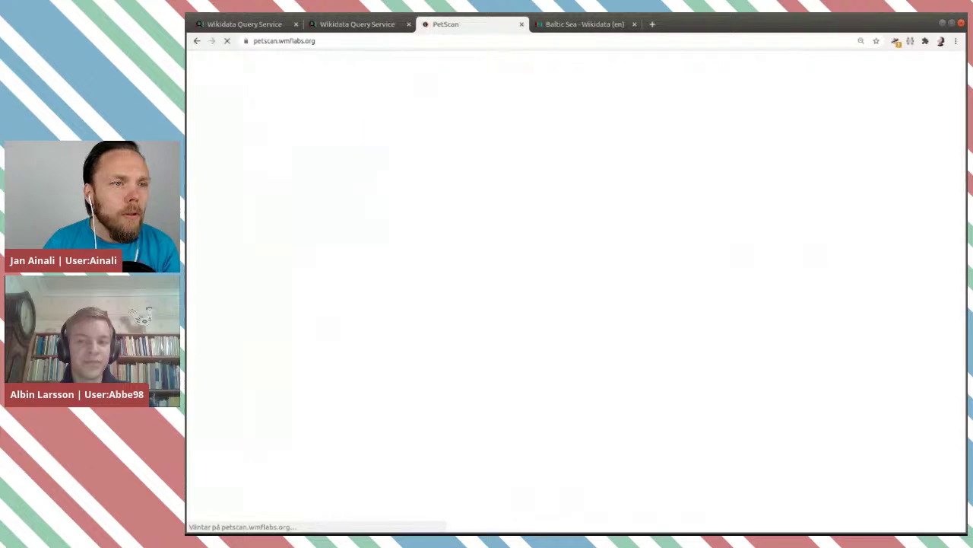
pyautogui.scroll(-5, 325, 286)
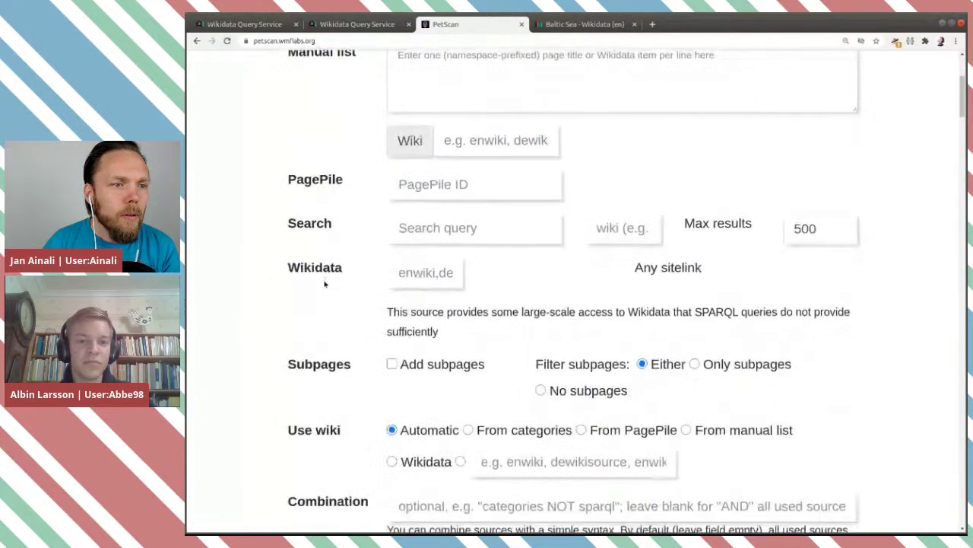
# Set the statement for the listed motions to P921:Q545 and send them to QuickStatements
pyautogui.scroll(-3, 325, 285)
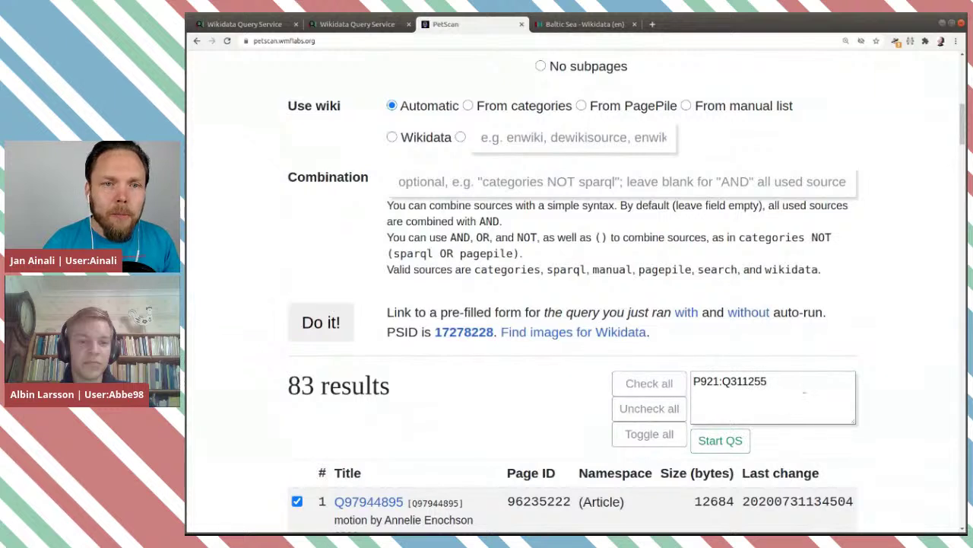
pyautogui.doubleClick(745, 381)
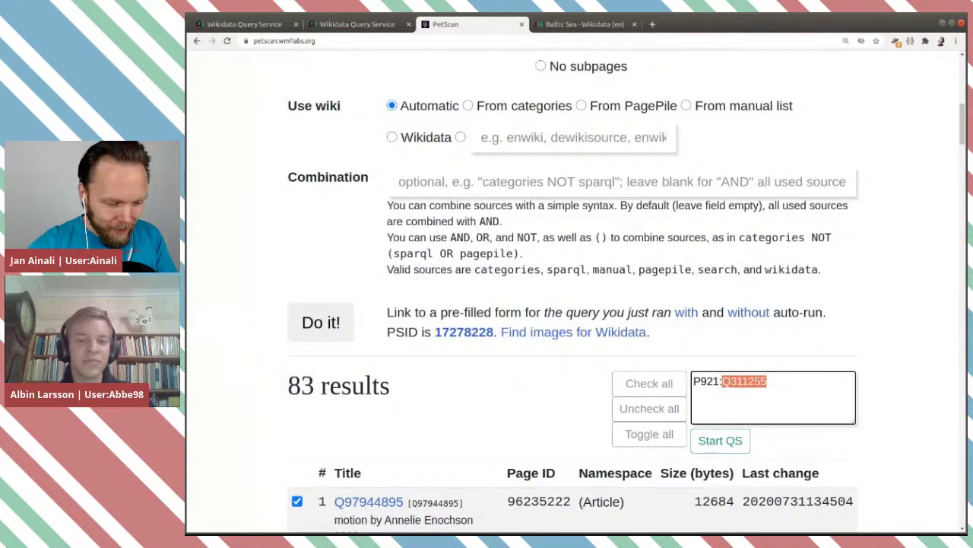
pyautogui.write('Q5')
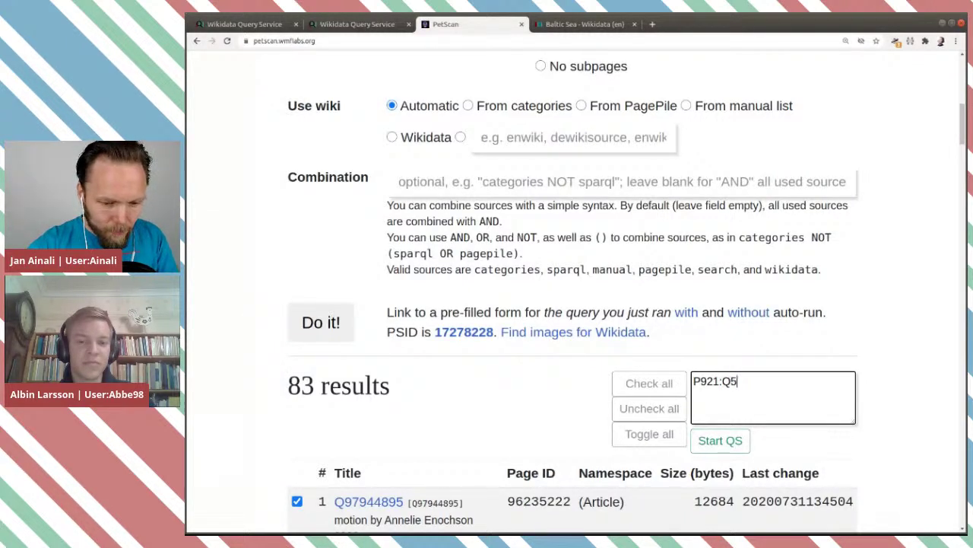
pyautogui.write('45')
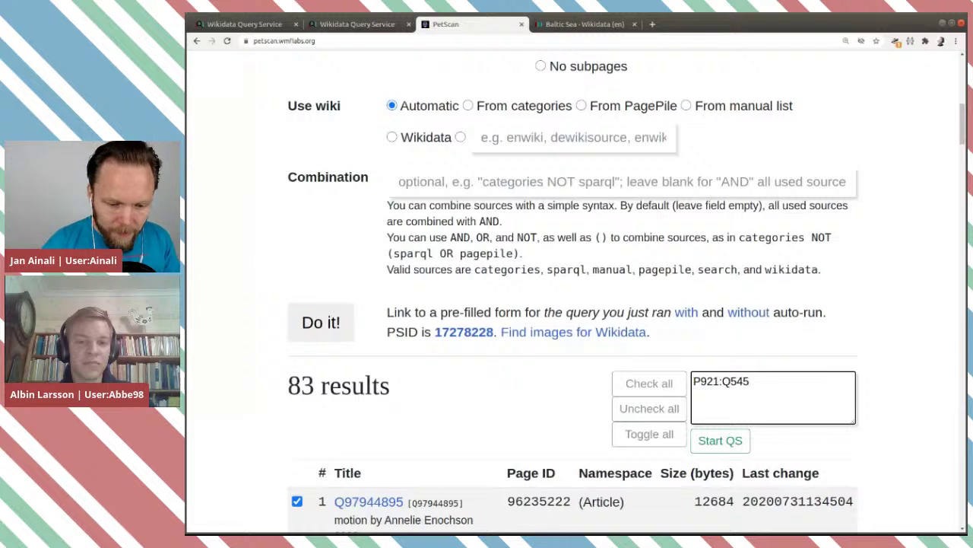
pyautogui.click(722, 441)
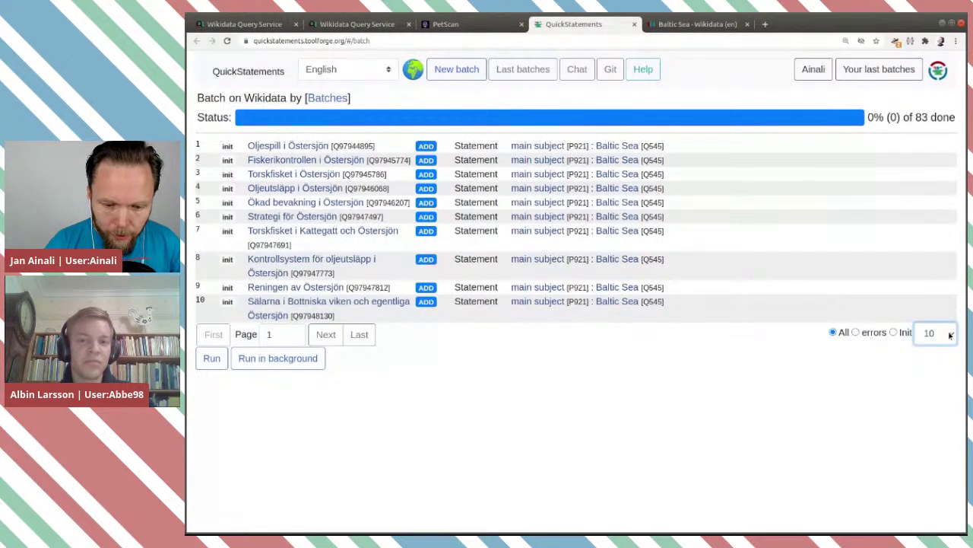
# Show 100 commands per page, check the Baltic Sea statements down to the last motion and run the batch
pyautogui.click(943, 373)
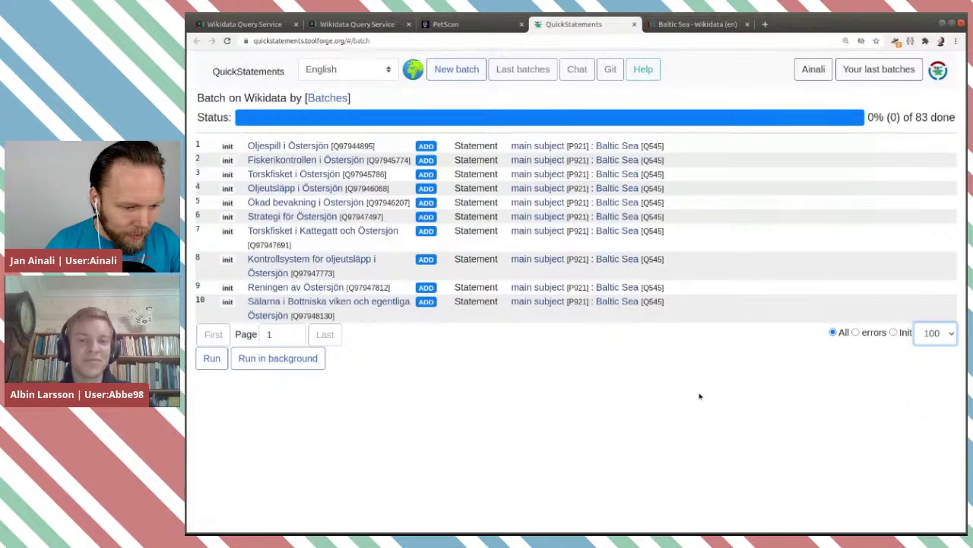
pyautogui.scroll(-5, 700, 396)
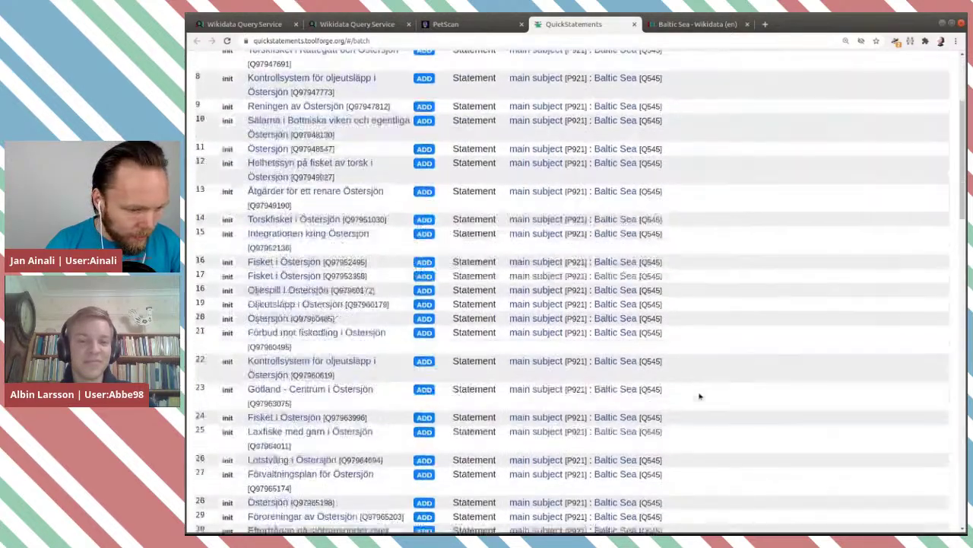
pyautogui.scroll(-10, 700, 396)
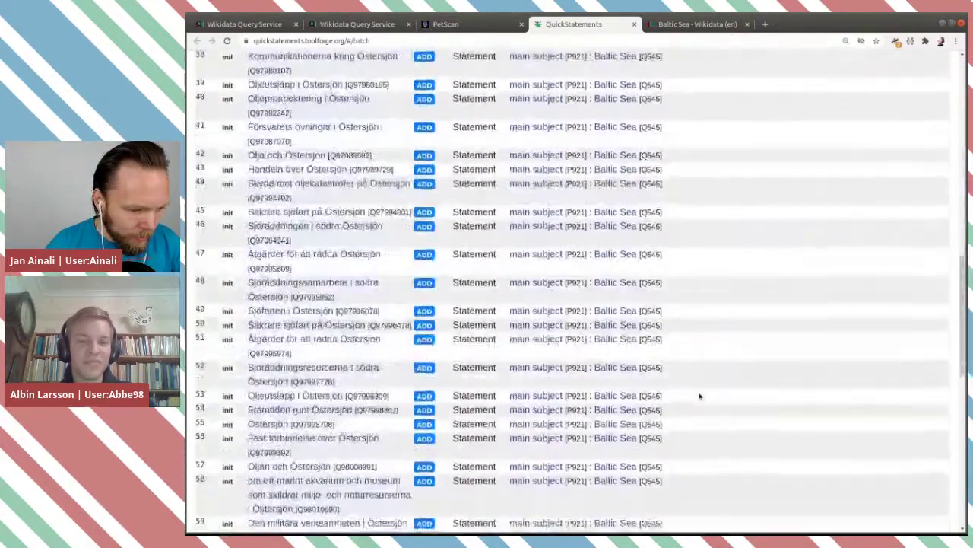
pyautogui.scroll(-8, 700, 395)
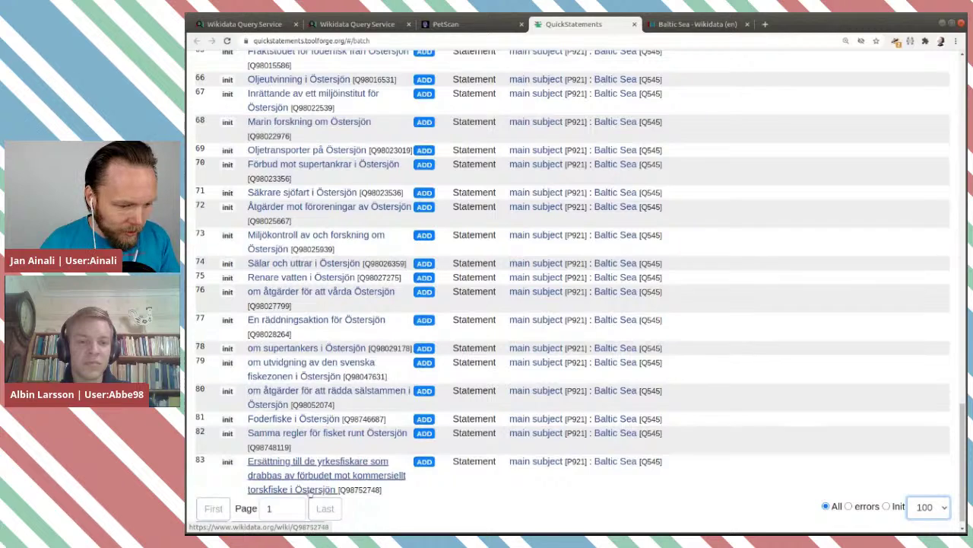
pyautogui.scroll(-1, 300, 491)
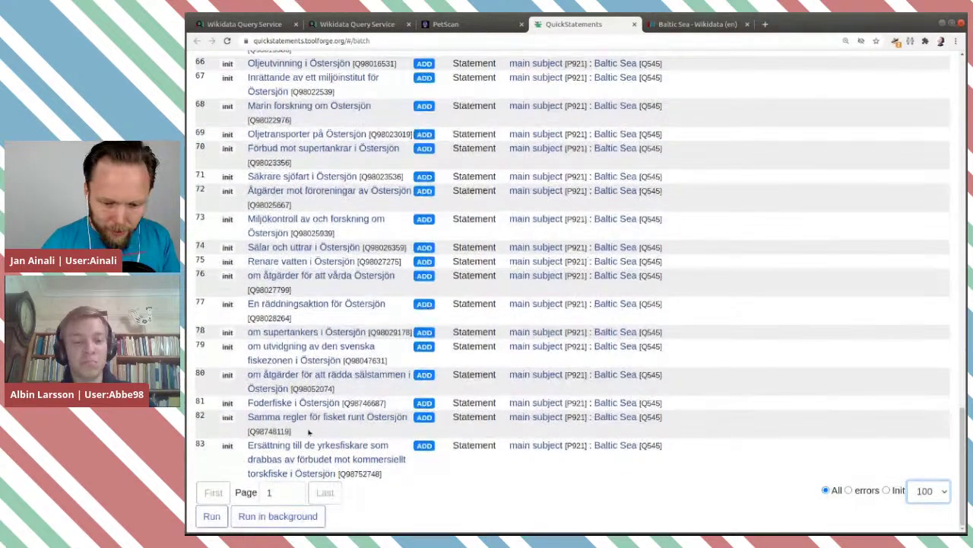
pyautogui.click(208, 518)
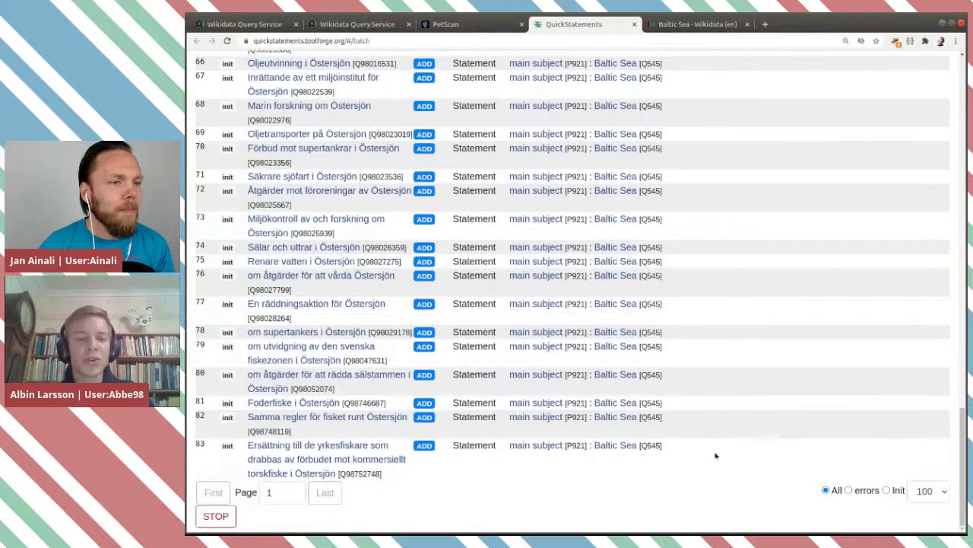
# Check the running batch's progress from the last commands back up to the first ones
pyautogui.scroll(3, 706, 409)
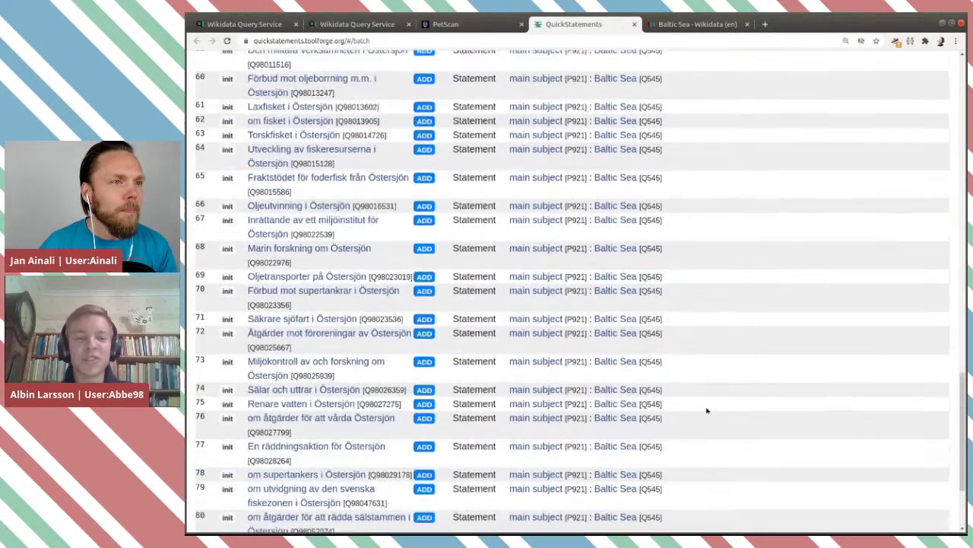
pyautogui.scroll(10, 707, 410)
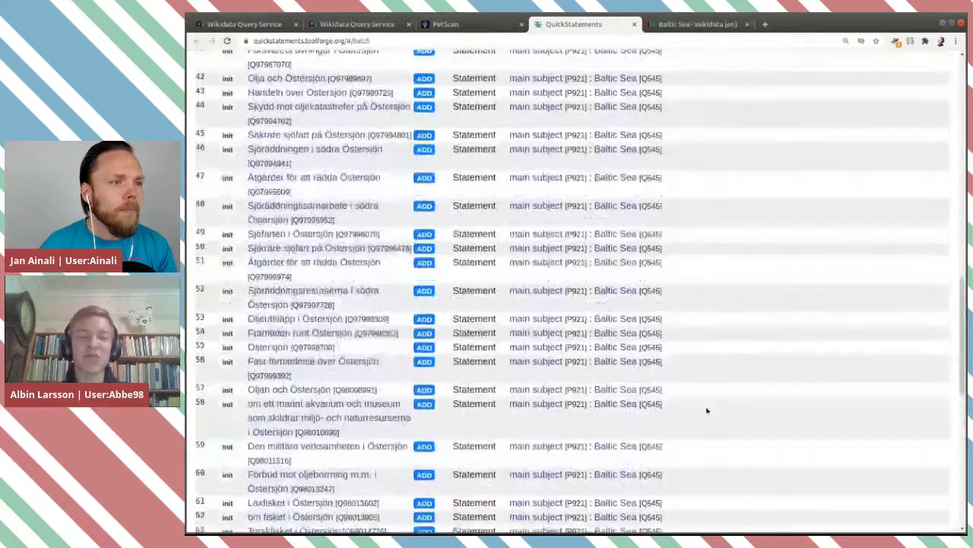
pyautogui.scroll(10, 706, 409)
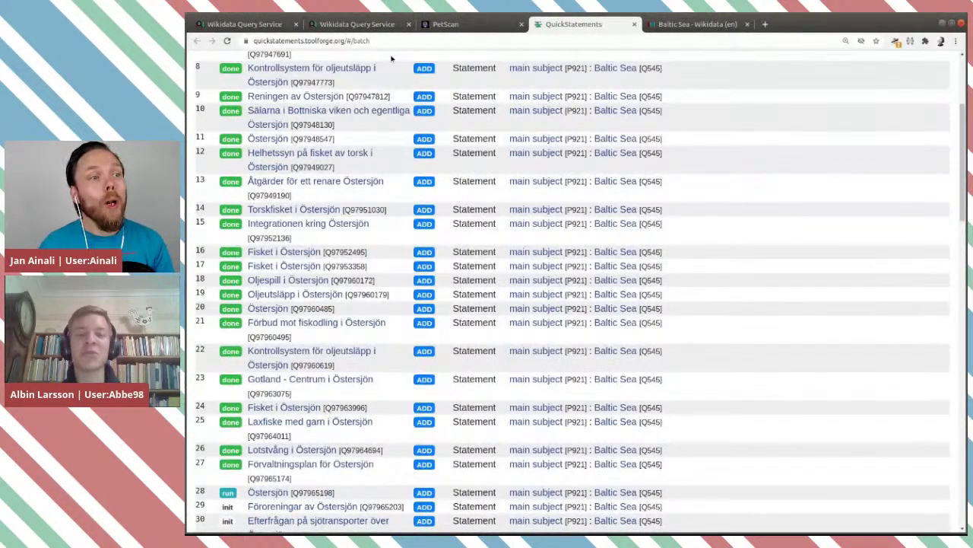
pyautogui.click(262, 27)
pyautogui.scroll(10, 423, 233)
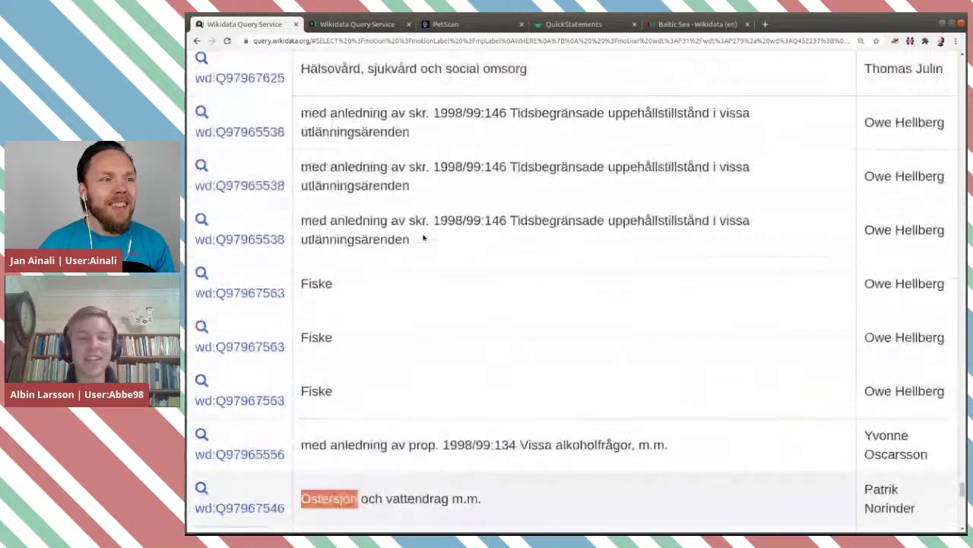
pyautogui.scroll(10, 423, 236)
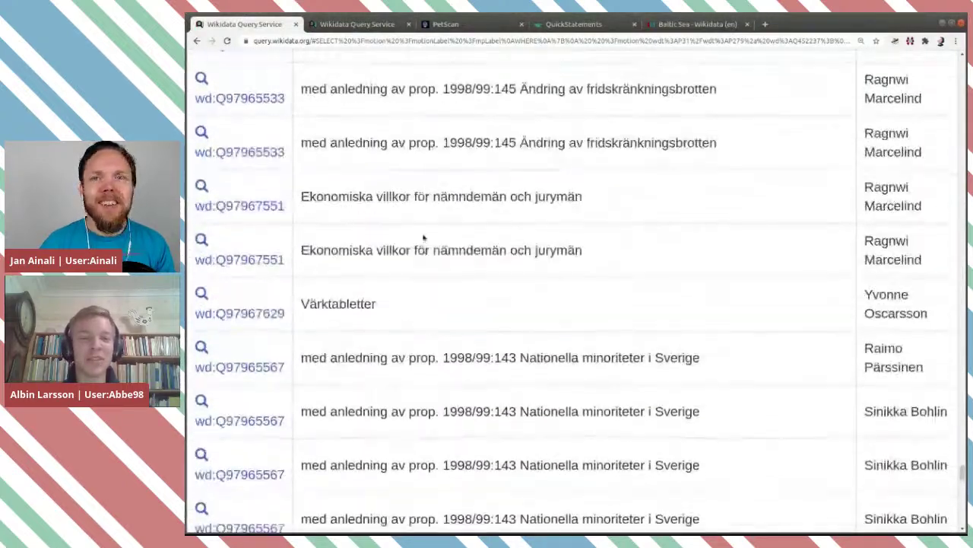
# Return to the Östersjön query and replace STRENDS with CONTAINS in its label filter
pyautogui.click(372, 28)
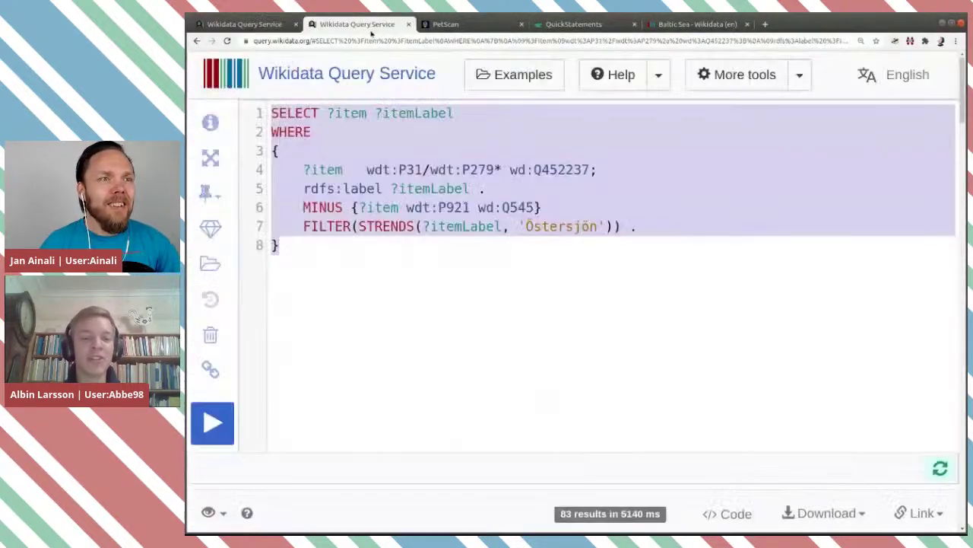
pyautogui.click(395, 227)
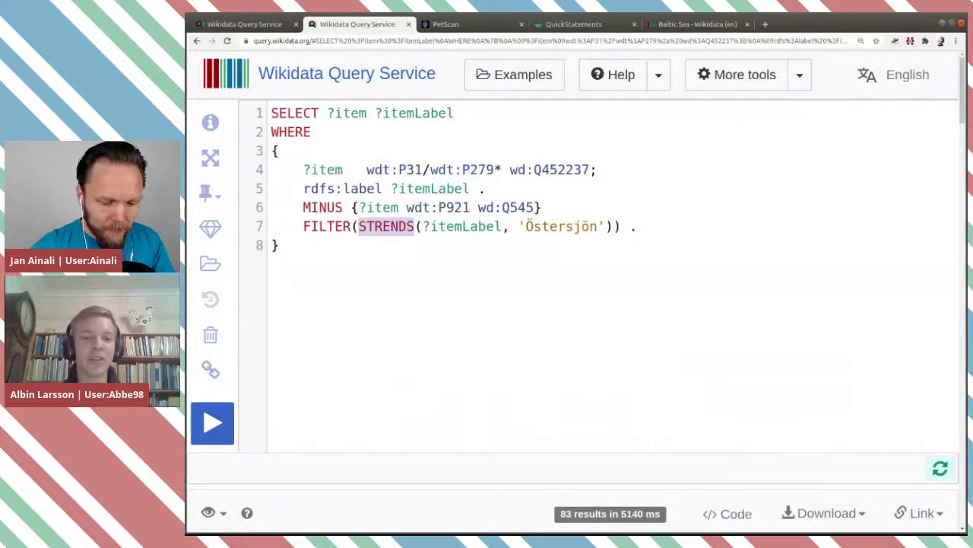
pyautogui.press('BackSpace')
pyautogui.write('Con')
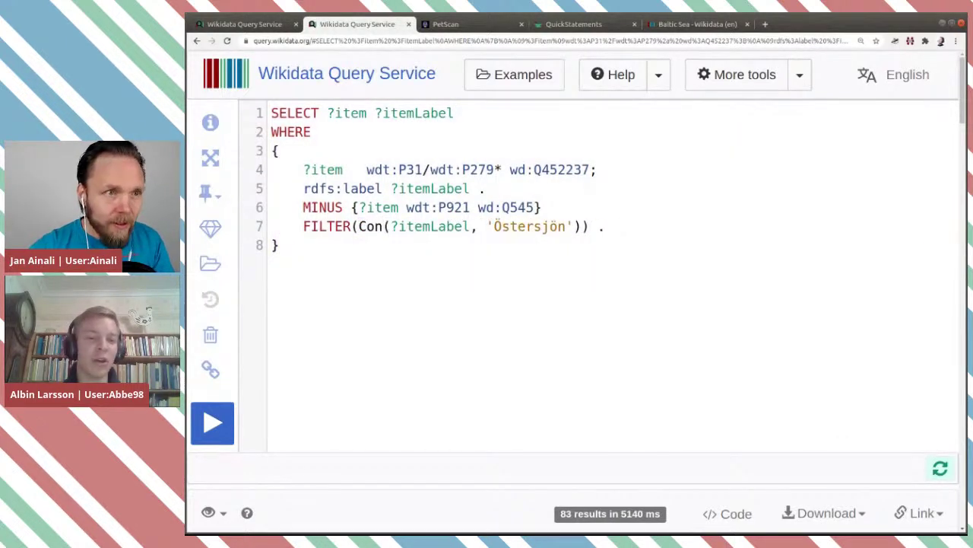
pyautogui.press('BackSpace')
pyautogui.press('BackSpace')
pyautogui.press('BackSpace')
pyautogui.write('CONTA')
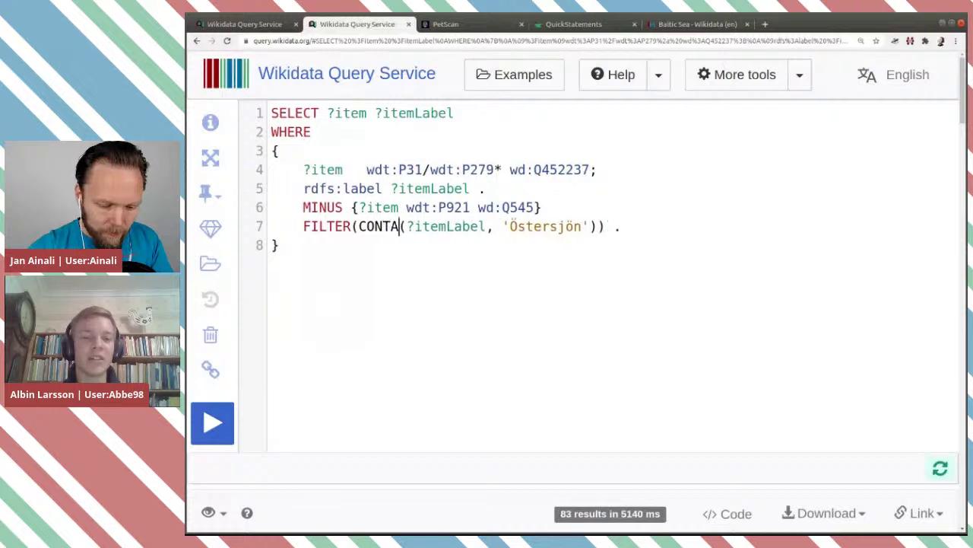
pyautogui.write('AI')
pyautogui.press('BackSpace')
pyautogui.press('BackSpace')
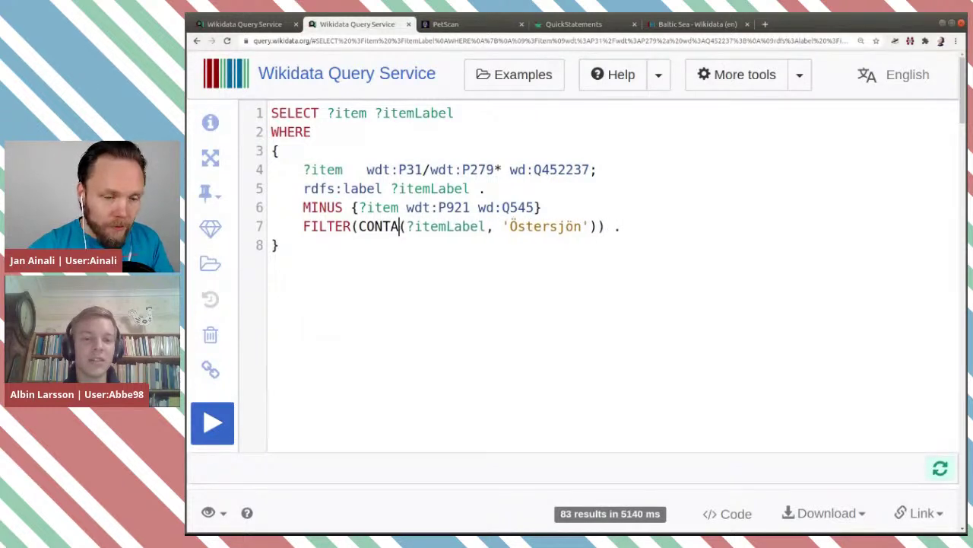
pyautogui.write('INS')
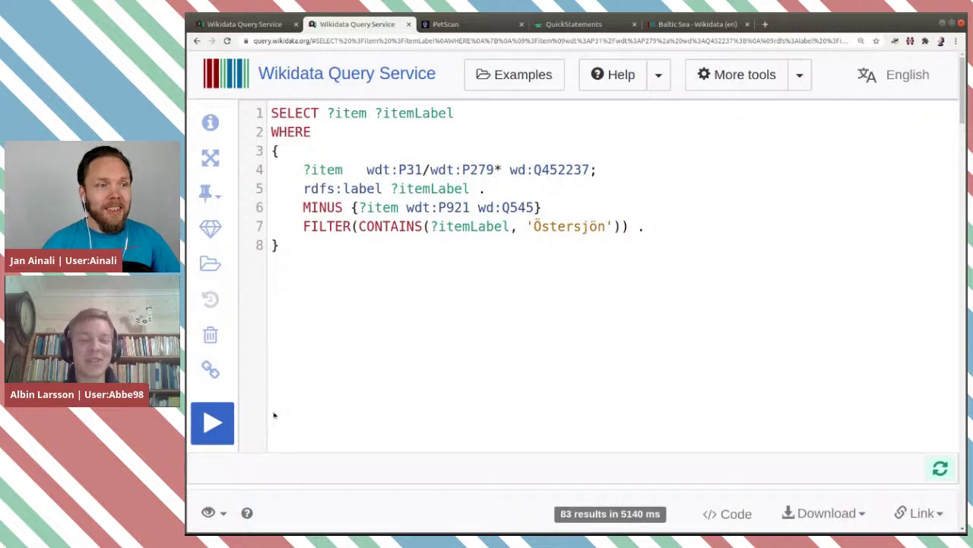
# Run the CONTAINS query and look over the motion labels where Östersjön appears anywhere
pyautogui.click(213, 422)
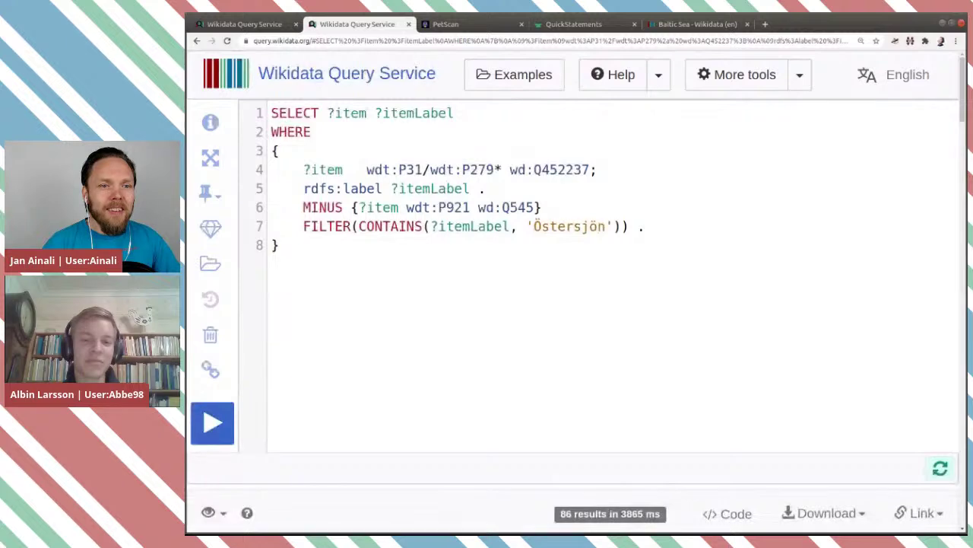
pyautogui.scroll(-2, 511, 408)
pyautogui.scroll(-5, 512, 408)
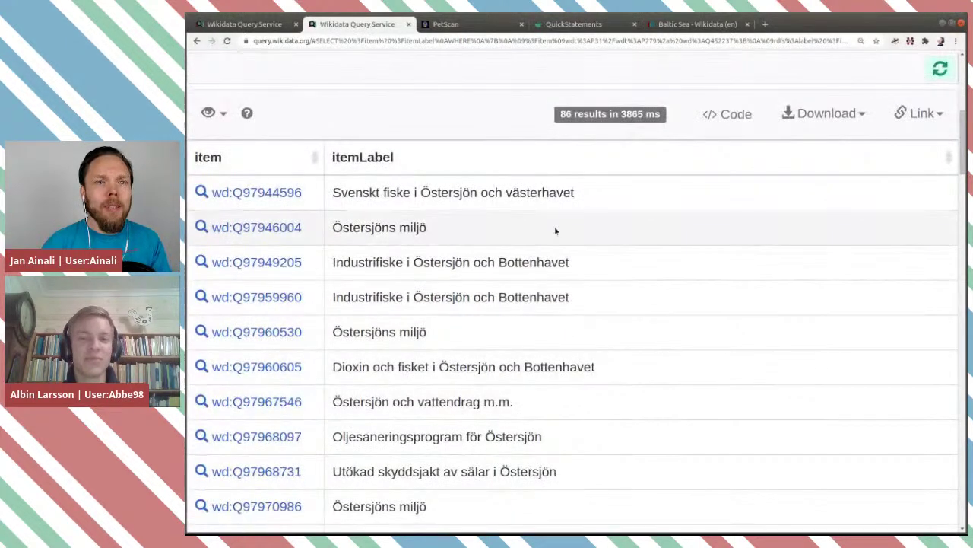
pyautogui.scroll(2, 804, 254)
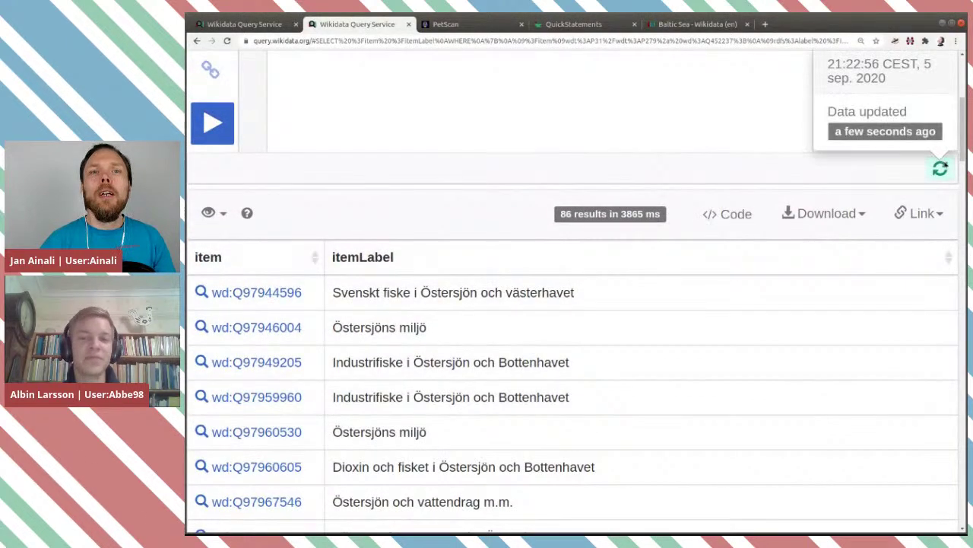
pyautogui.scroll(1, 479, 337)
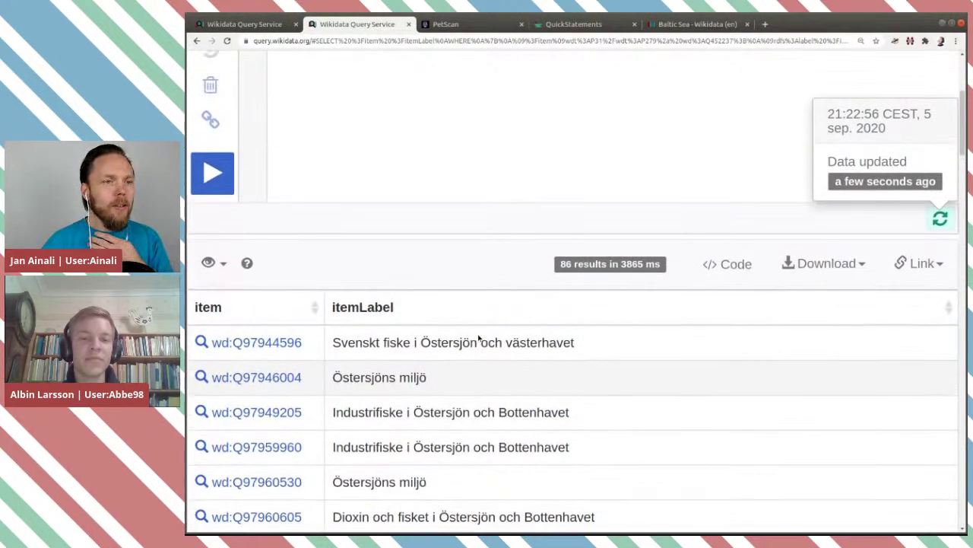
pyautogui.scroll(5, 478, 337)
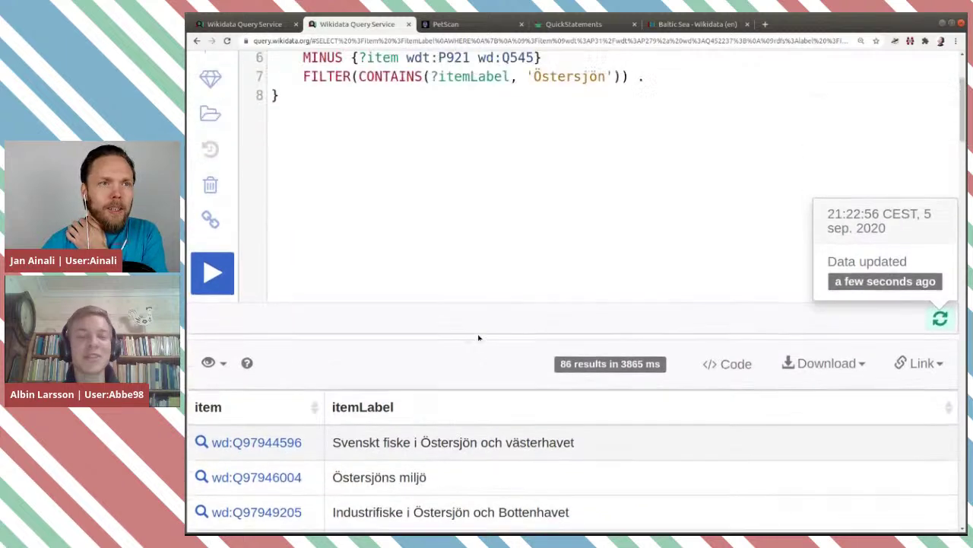
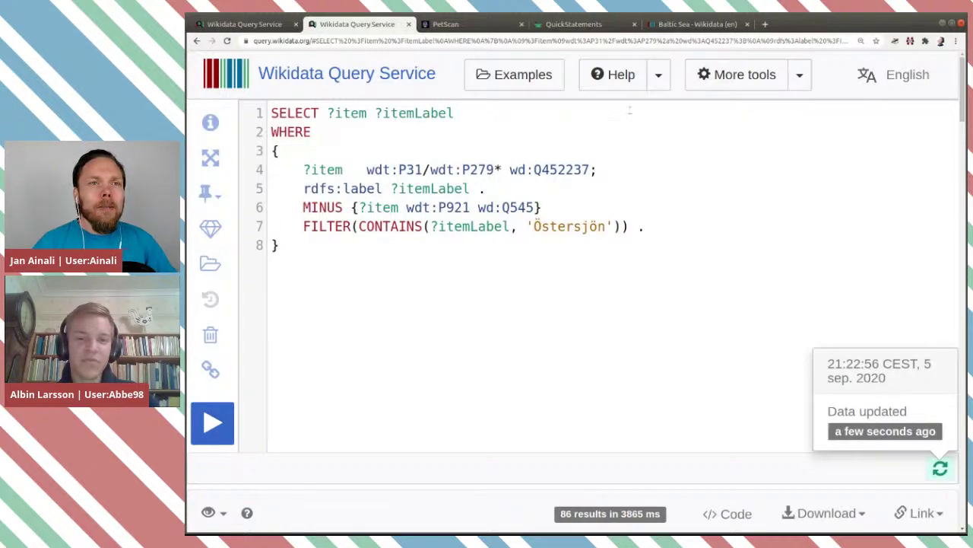
# Switch back to QuickStatements and examine how far the Baltic Sea batch has progressed through its commands
pyautogui.click(574, 24)
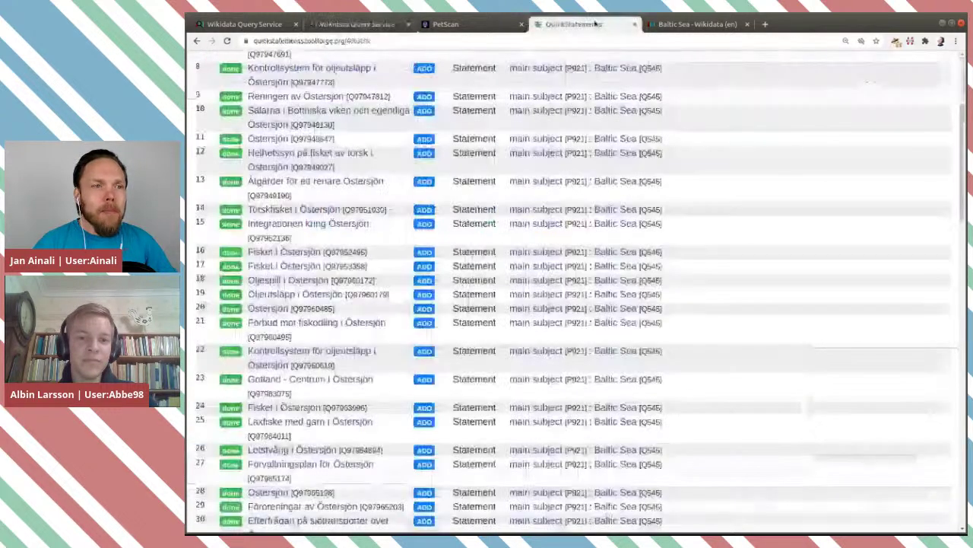
pyautogui.scroll(-2, 631, 314)
pyautogui.scroll(-8, 631, 316)
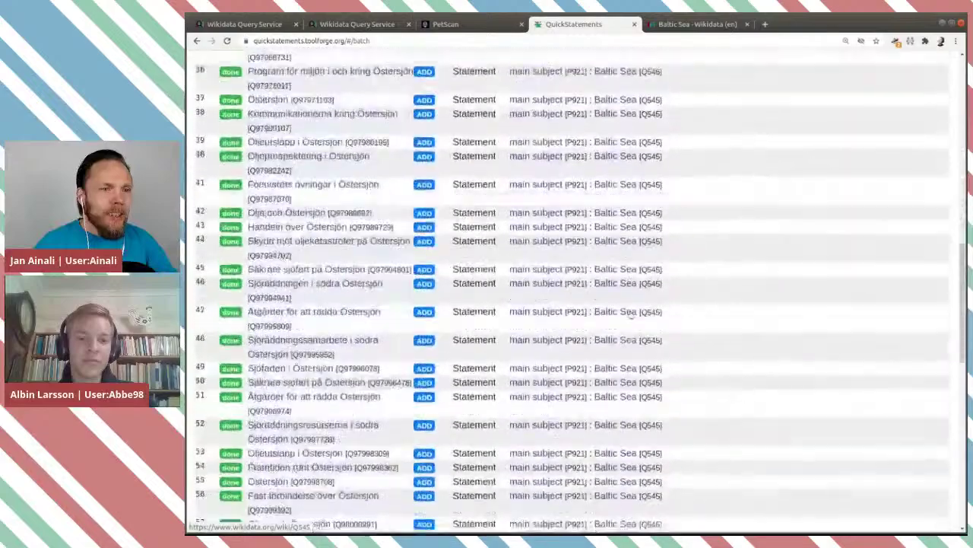
pyautogui.scroll(-3, 630, 316)
pyautogui.scroll(-2, 631, 316)
pyautogui.scroll(-2, 631, 316)
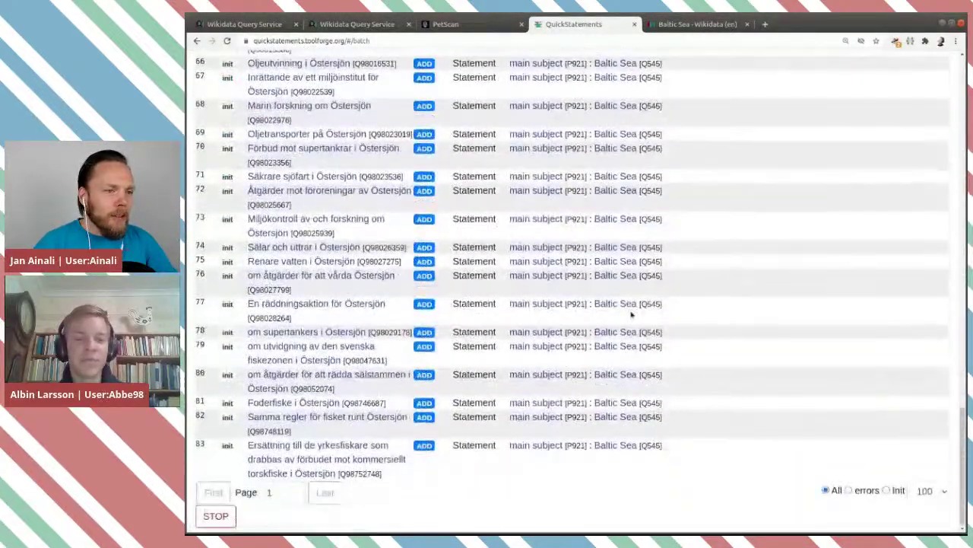
pyautogui.scroll(5, 630, 316)
pyautogui.scroll(4, 630, 314)
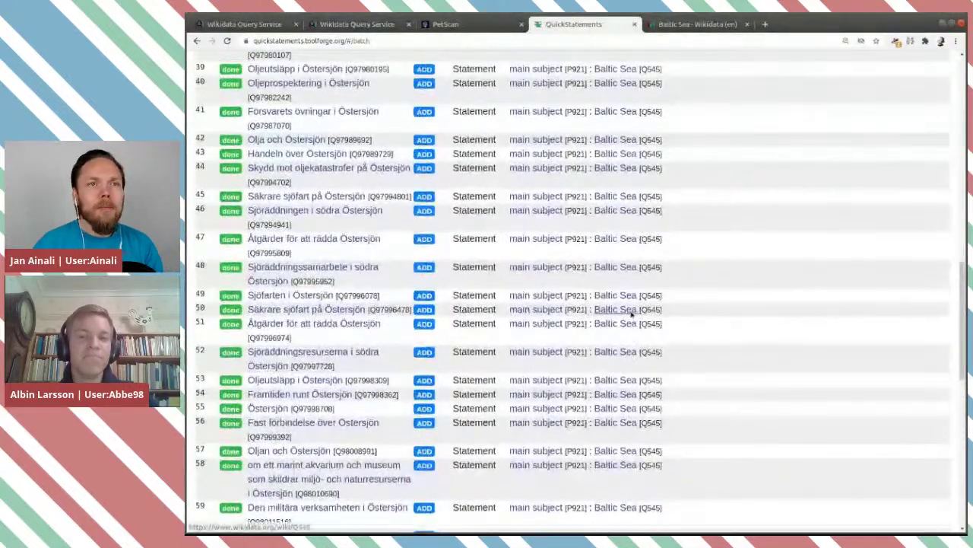
pyautogui.scroll(1, 631, 314)
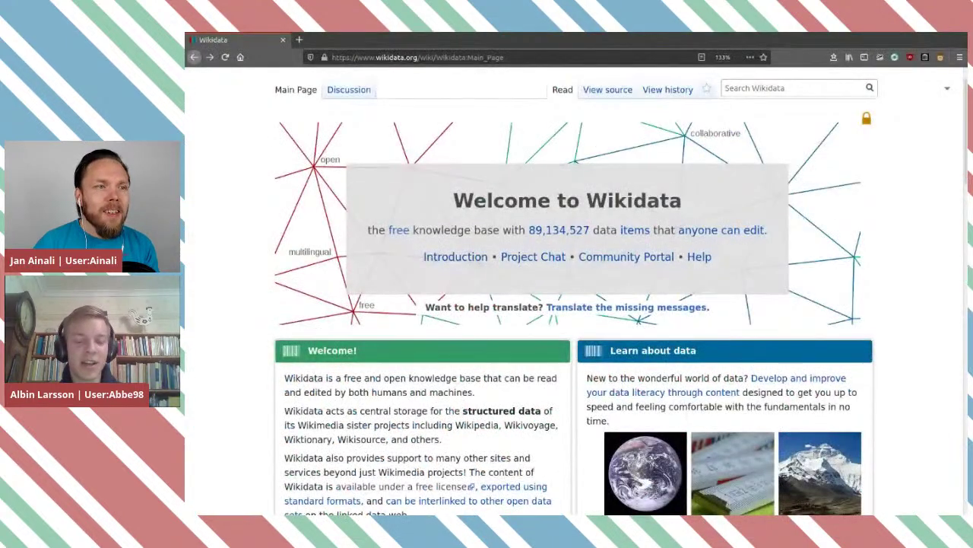
# Search Wikidata for the Glaciers subpage under the logged-in user's own user page and open it
pyautogui.click(769, 88)
pyautogui.scroll(1, 774, 133)
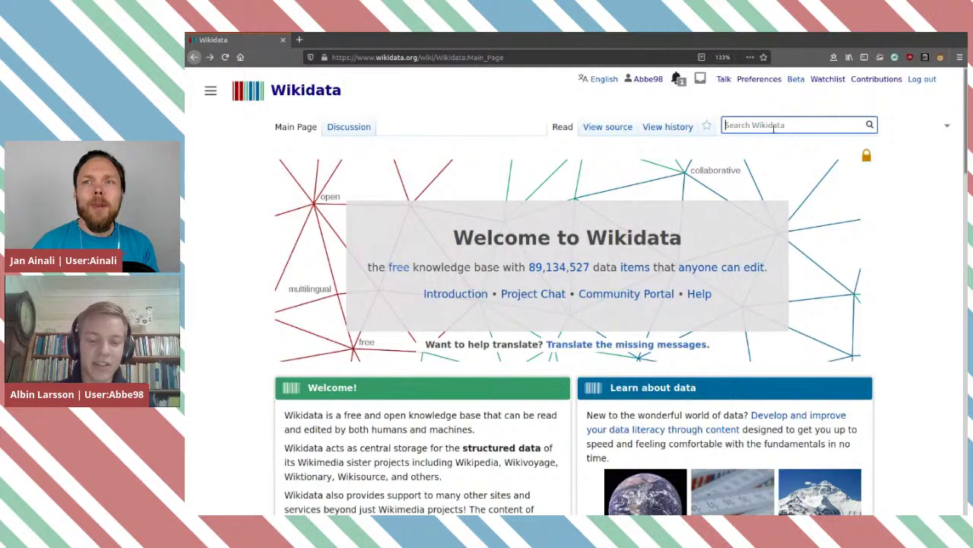
pyautogui.write('User')
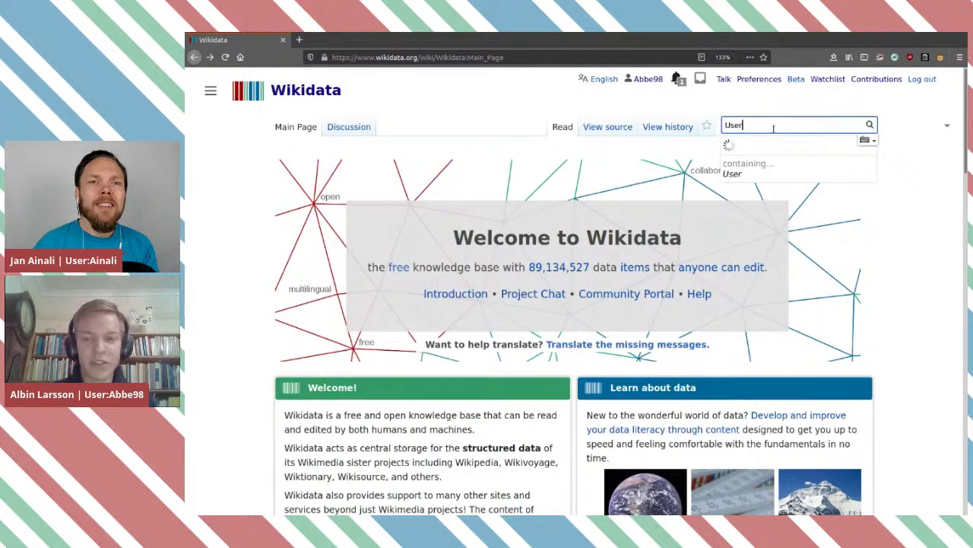
pyautogui.write(':Abbe98')
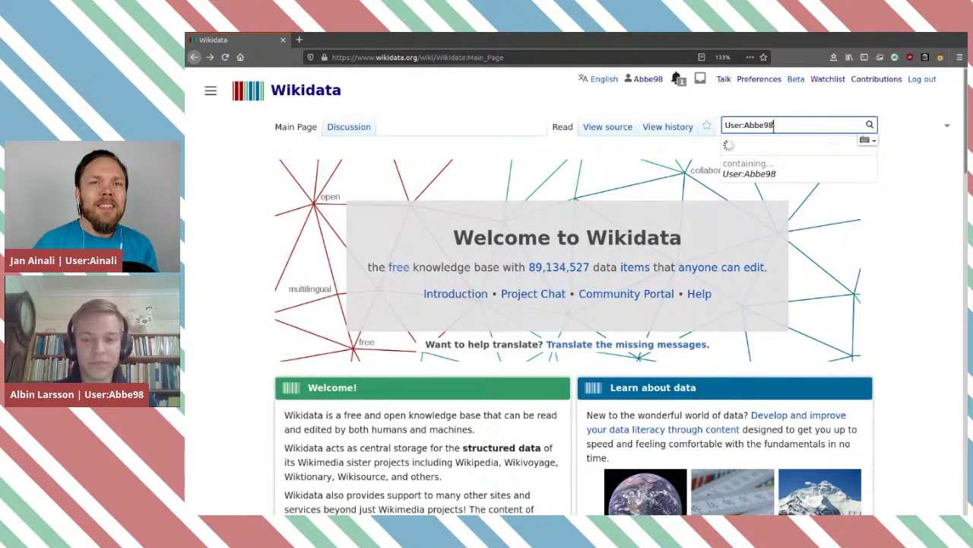
pyautogui.write('/')
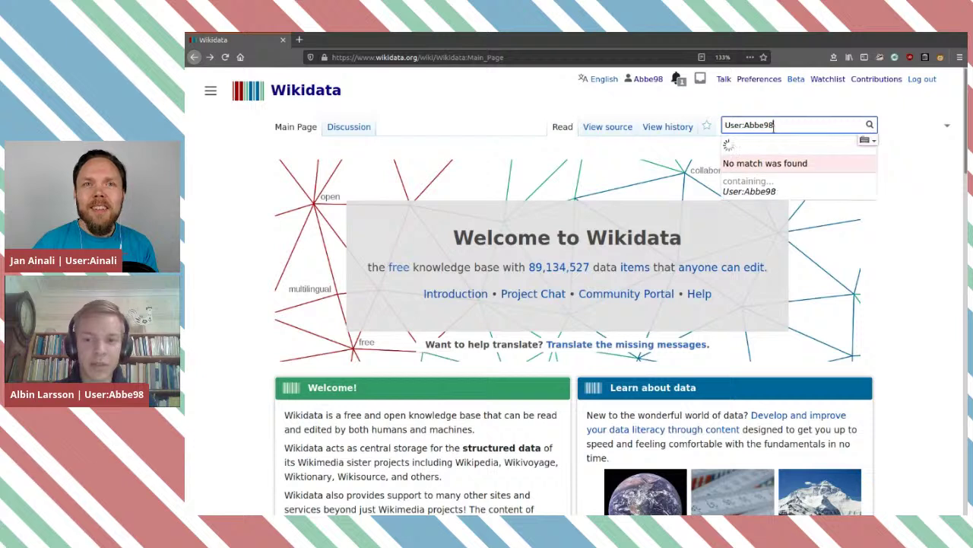
pyautogui.write('G')
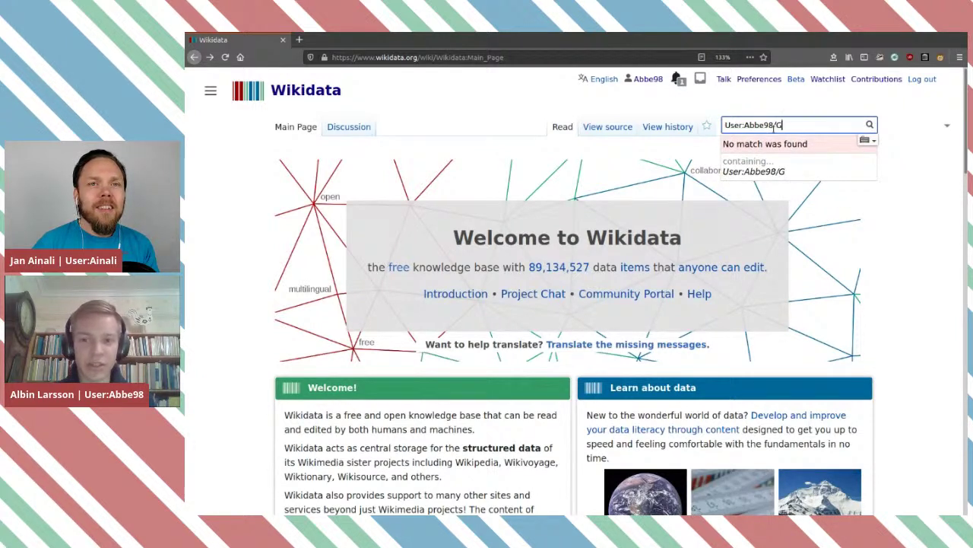
pyautogui.write('la')
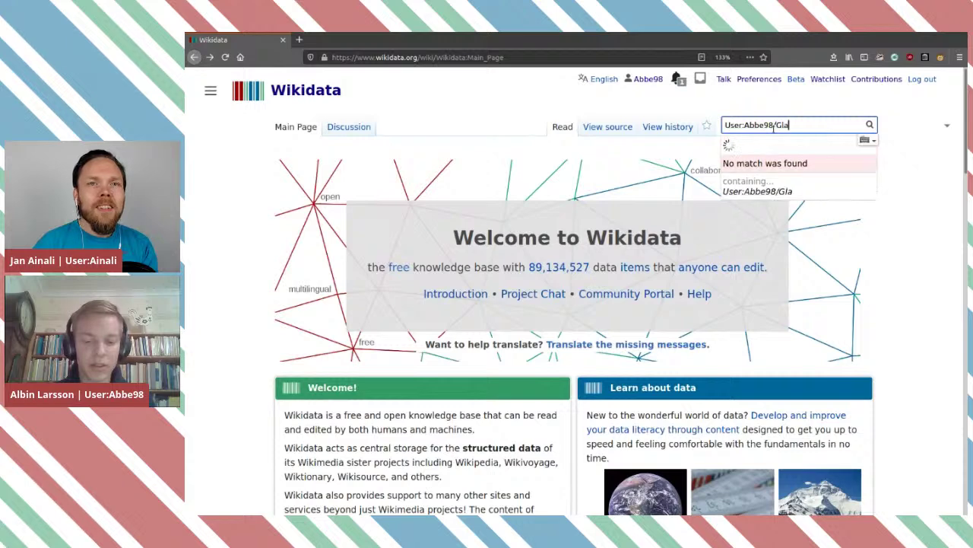
pyautogui.write('ciers')
pyautogui.press('Return')
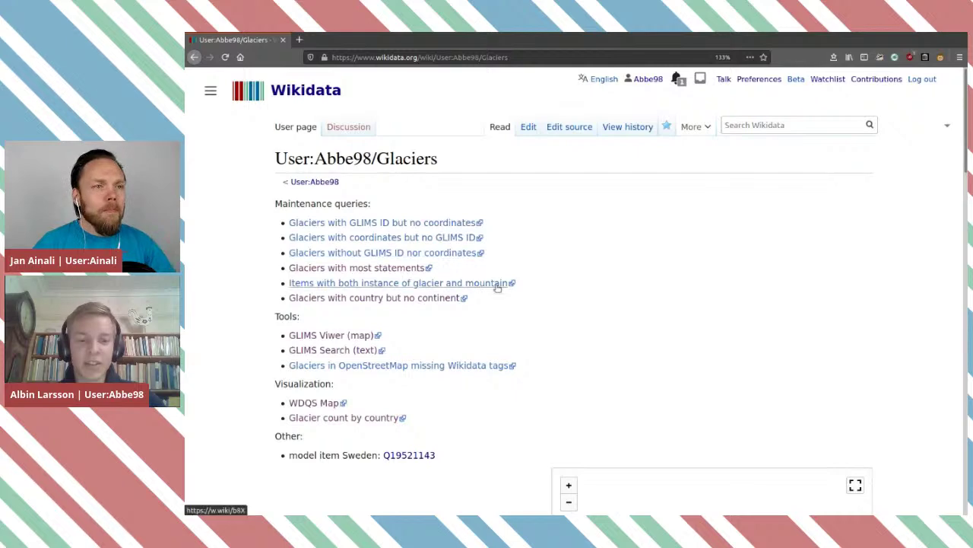
# Look over the Glaciers page and open its maintenance query "Glaciers with country but no continent"
pyautogui.scroll(-4, 625, 308)
pyautogui.scroll(3, 467, 311)
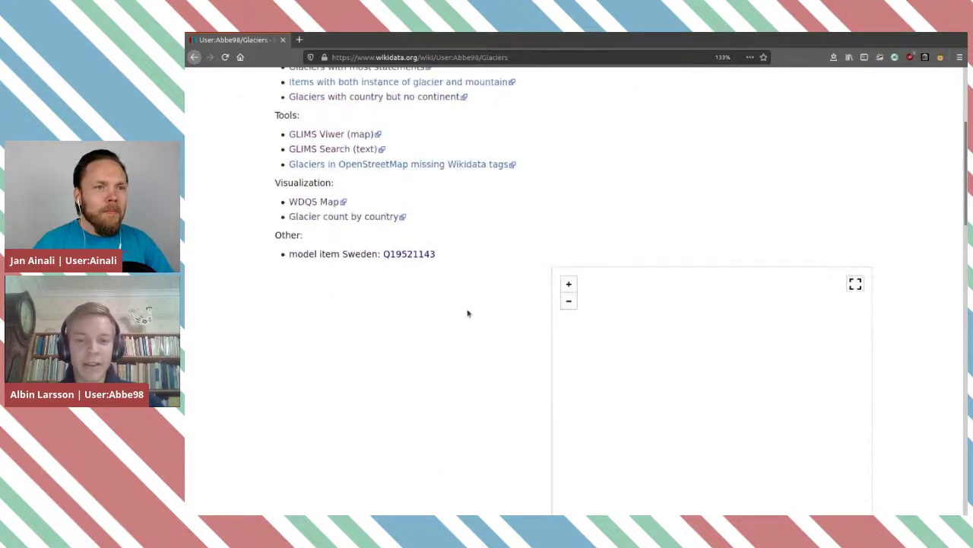
pyautogui.scroll(2, 586, 232)
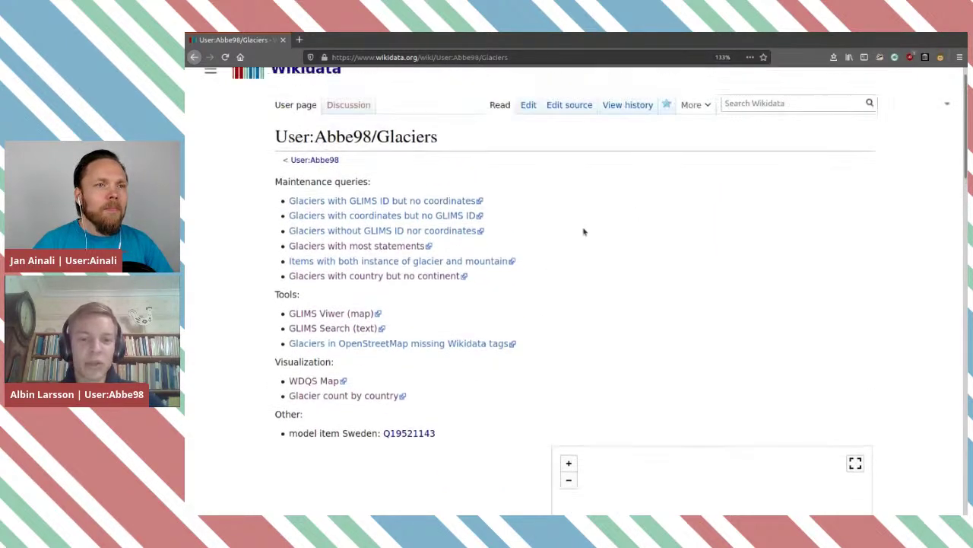
pyautogui.scroll(-4, 593, 280)
pyautogui.scroll(3, 532, 143)
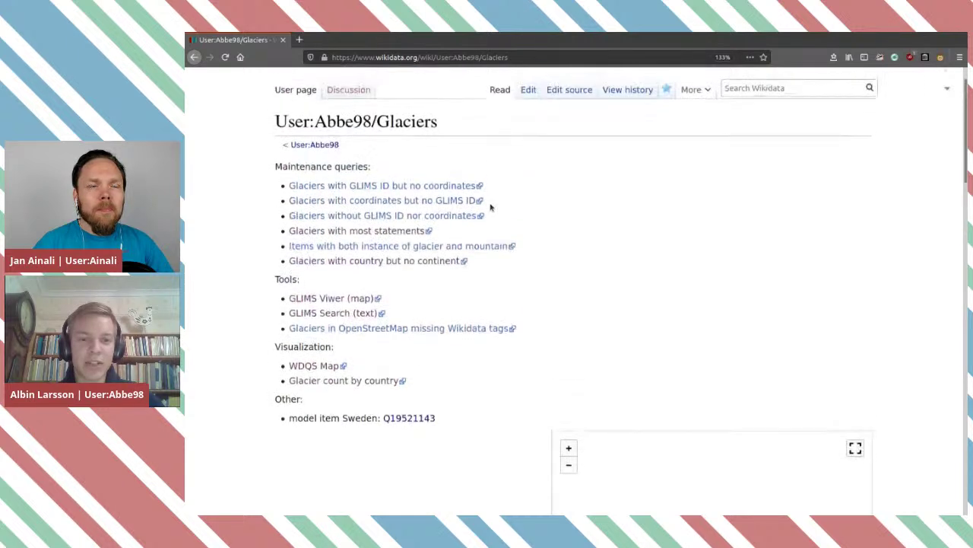
pyautogui.moveTo(501, 274); pyautogui.dragTo(259, 263)
pyautogui.click(531, 281)
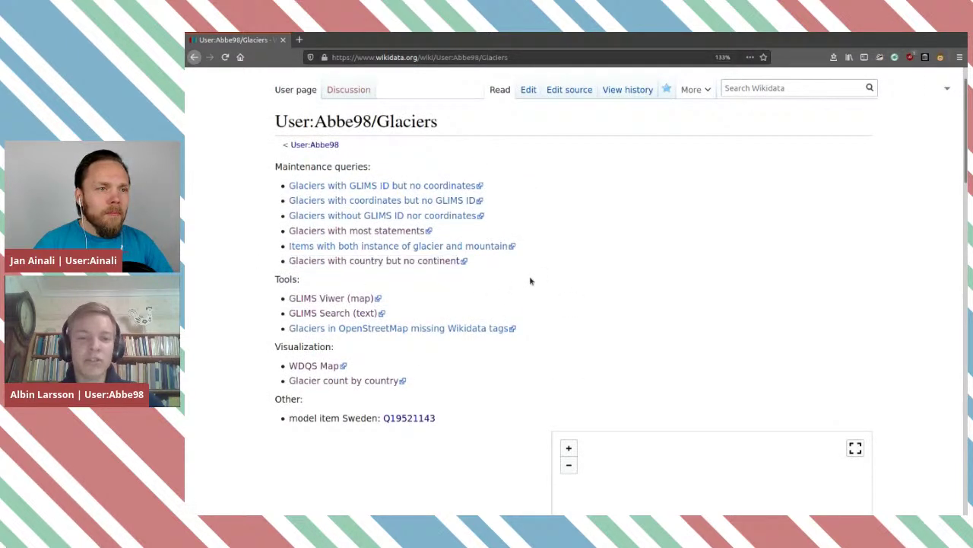
pyautogui.click(394, 262)
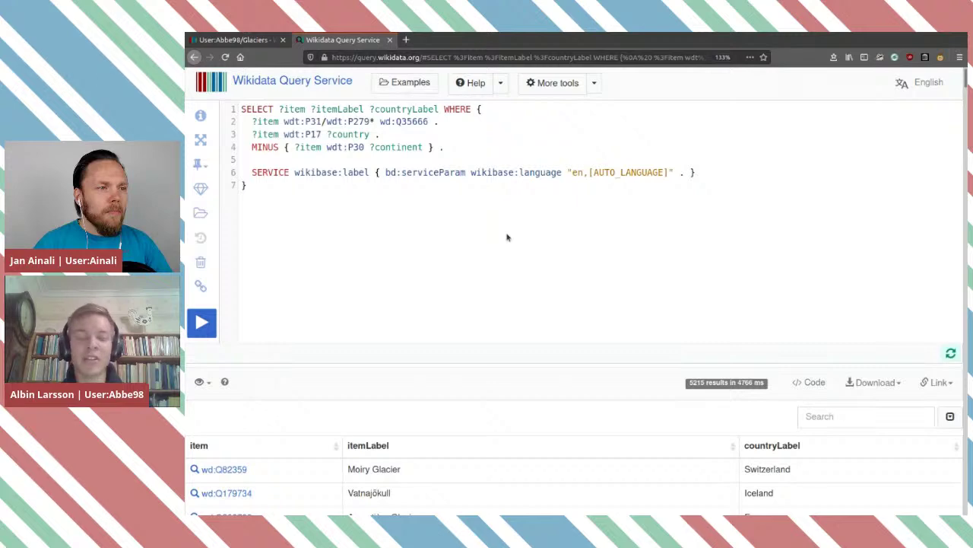
# Look over the query's listed glaciers and their countries, and return to the query code
pyautogui.scroll(-3, 515, 276)
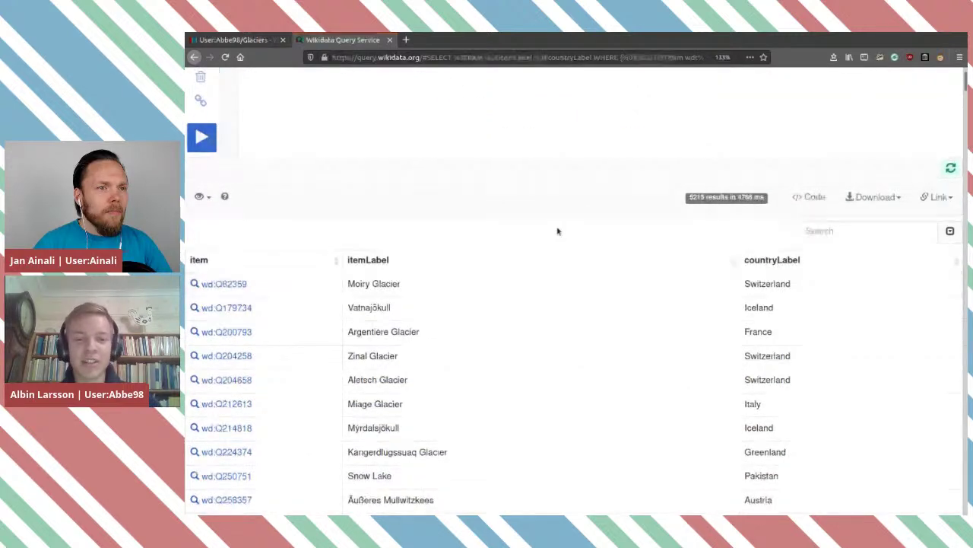
pyautogui.scroll(-1, 557, 232)
pyautogui.scroll(3, 557, 231)
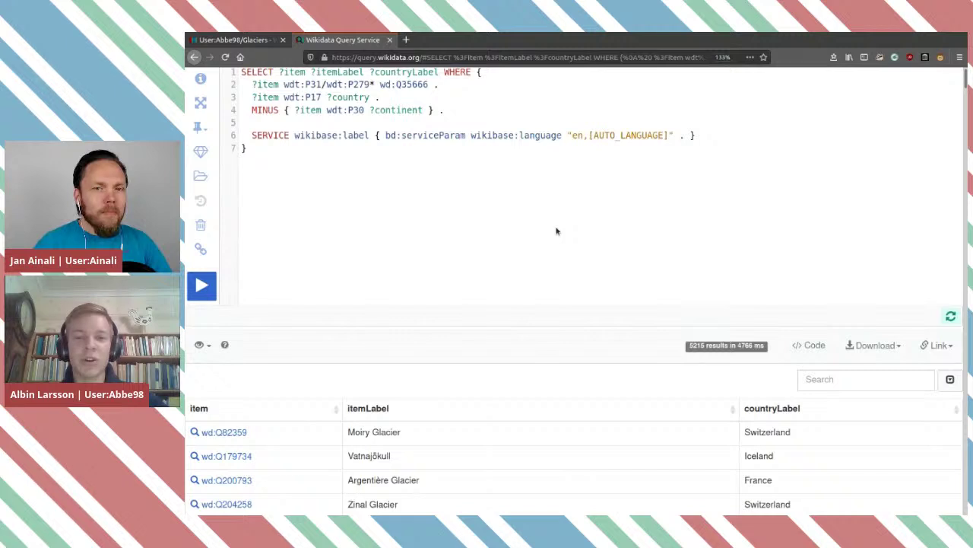
pyautogui.scroll(1, 522, 245)
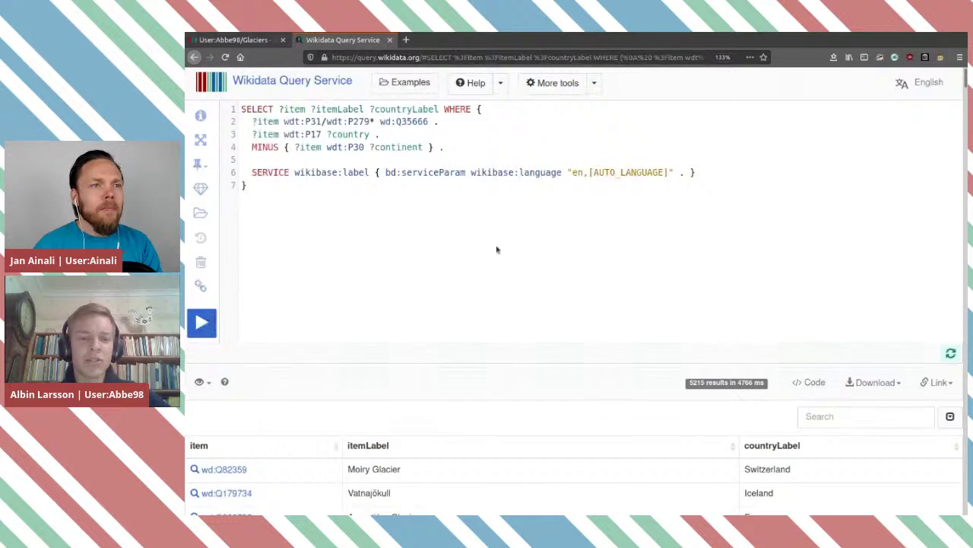
# Add the coordinate location pattern ?item wdt:P625 ?c on a new line below the MINUS clause
pyautogui.click(619, 284)
pyautogui.click(457, 147)
pyautogui.write('.')
pyautogui.press('Return')
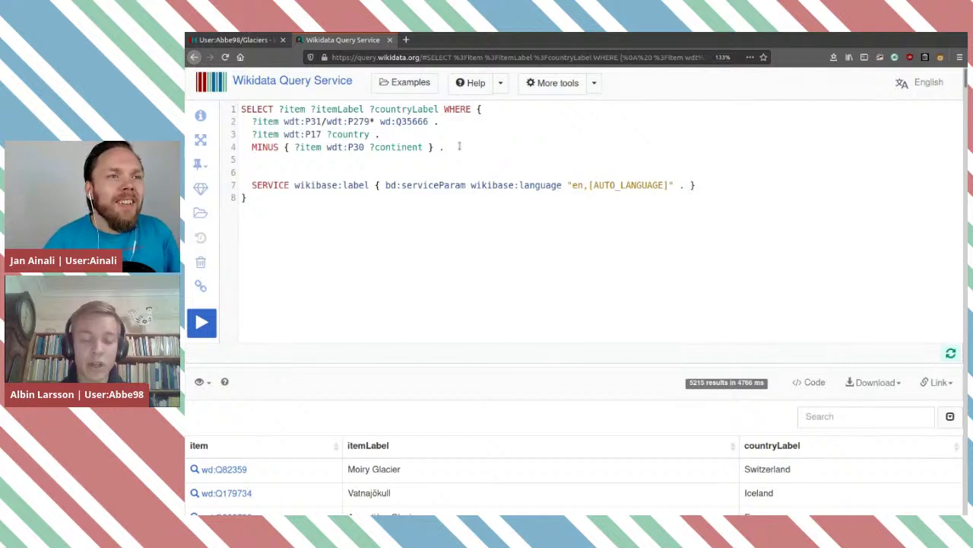
pyautogui.write('?')
pyautogui.press('Return')
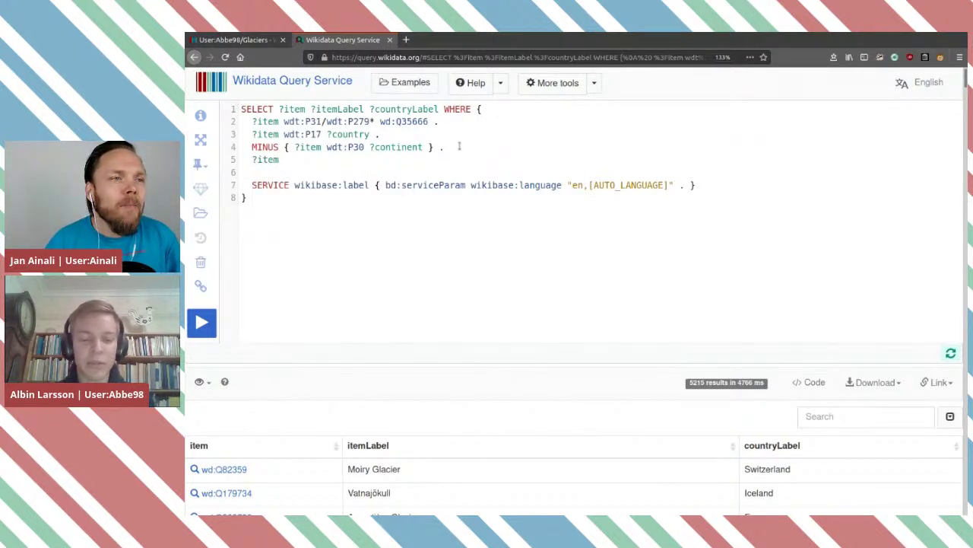
pyautogui.write('wdt')
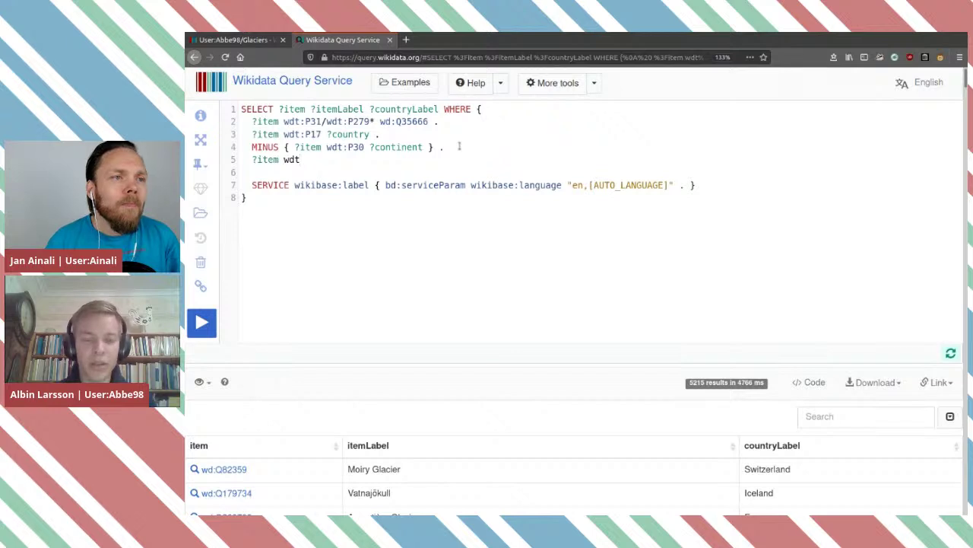
pyautogui.write(':P625')
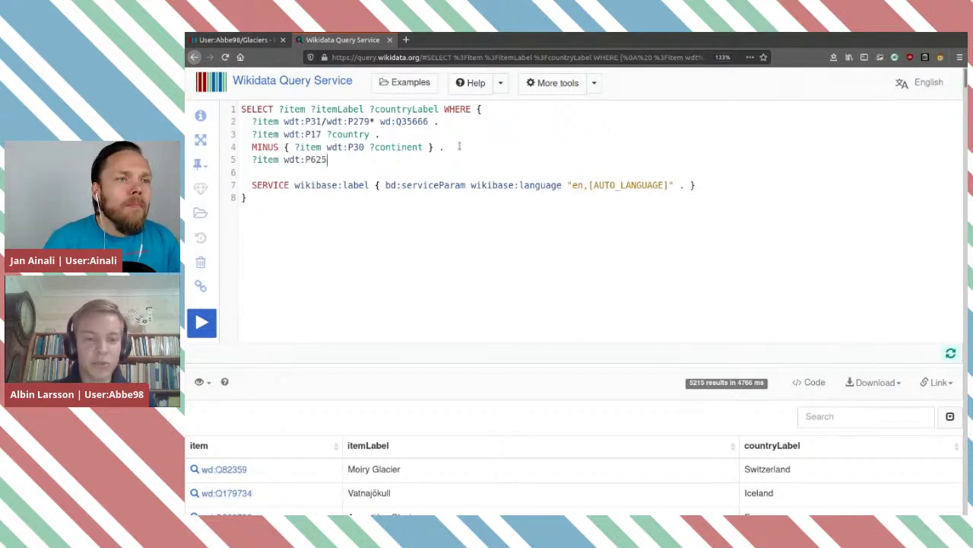
pyautogui.write(' ?c')
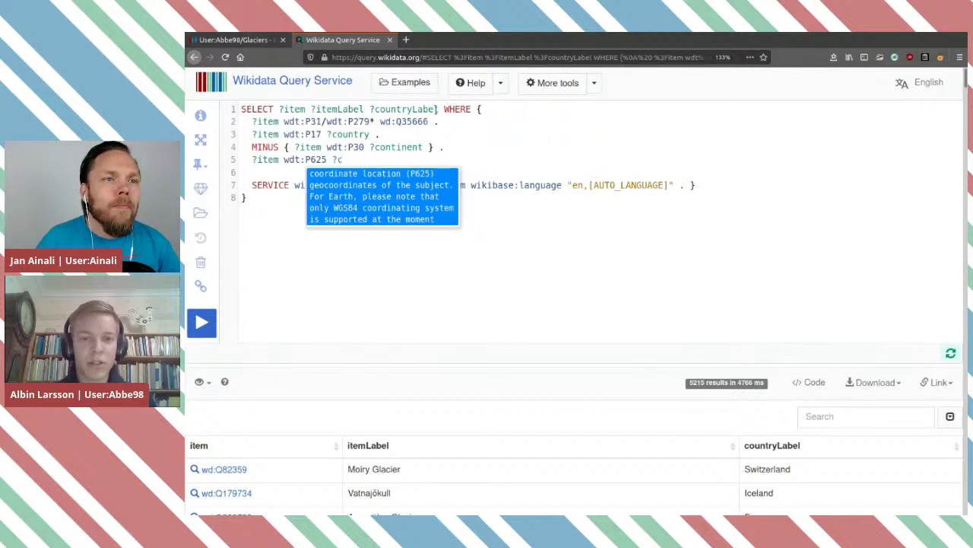
# Add ?c to the query's SELECT variables and run the query
pyautogui.click(438, 109)
pyautogui.write('?c')
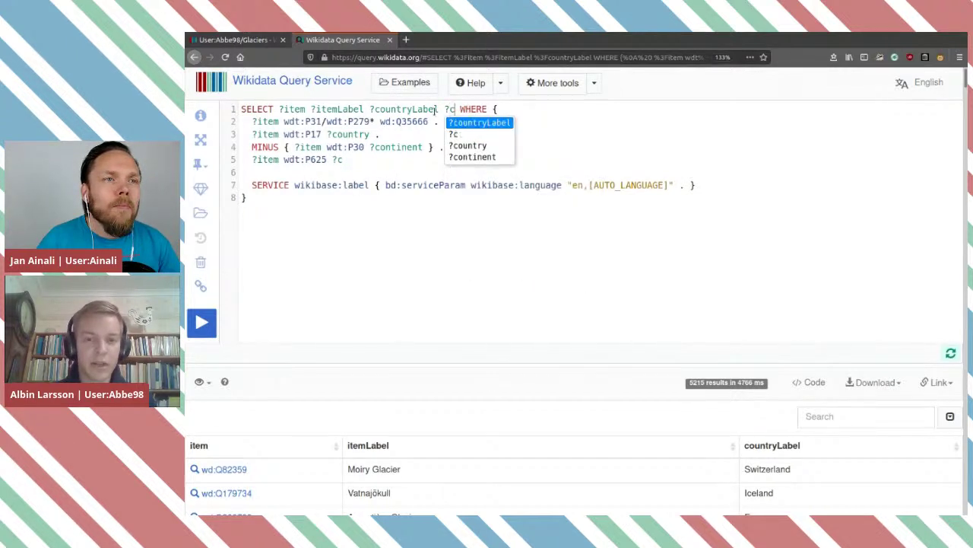
pyautogui.click(206, 320)
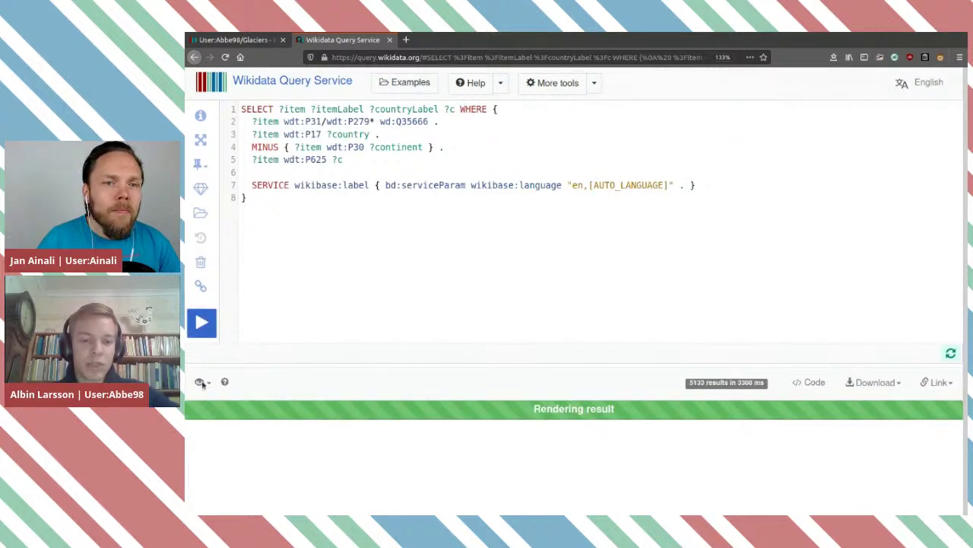
# Display the query results as a map and bring the whole world map into view
pyautogui.click(201, 382)
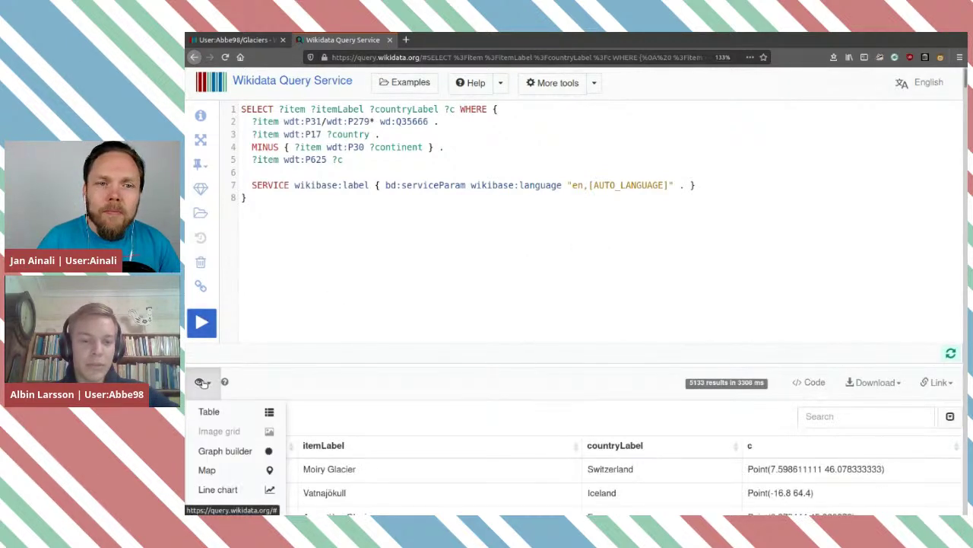
pyautogui.click(208, 470)
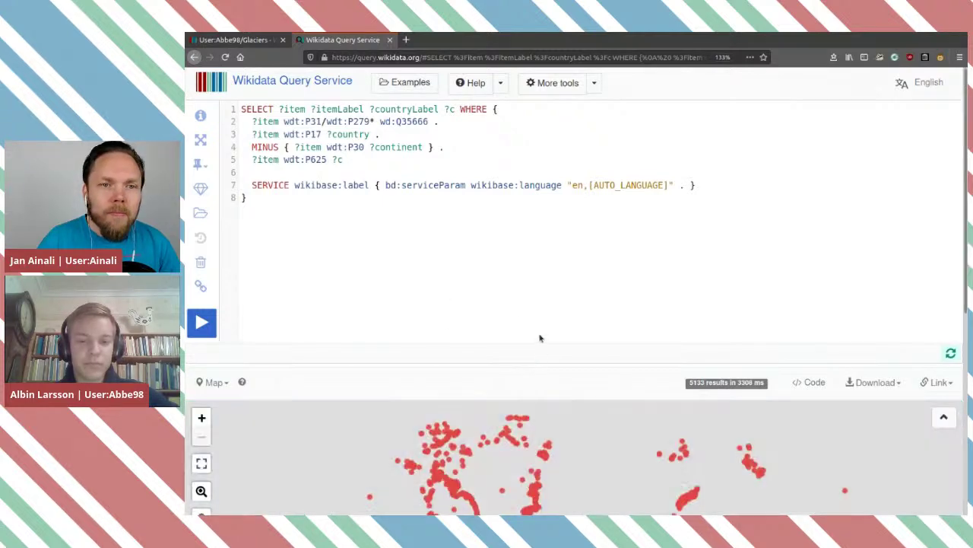
pyautogui.scroll(-3, 531, 361)
pyautogui.scroll(-2, 592, 196)
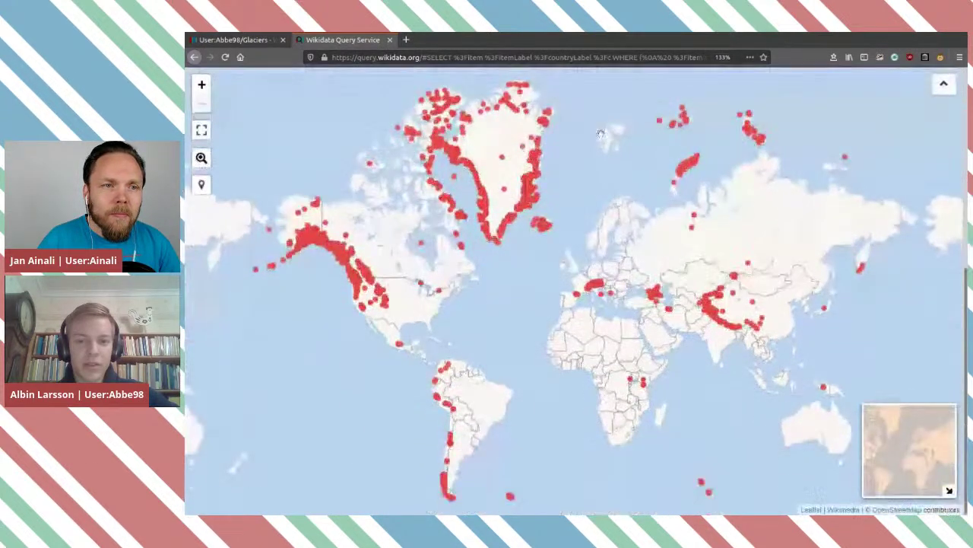
# Inspect the isolated glacier markers in the southern Indian Ocean southeast of Africa, viewing one marker's details
pyautogui.moveTo(589, 369); pyautogui.dragTo(487, 318)
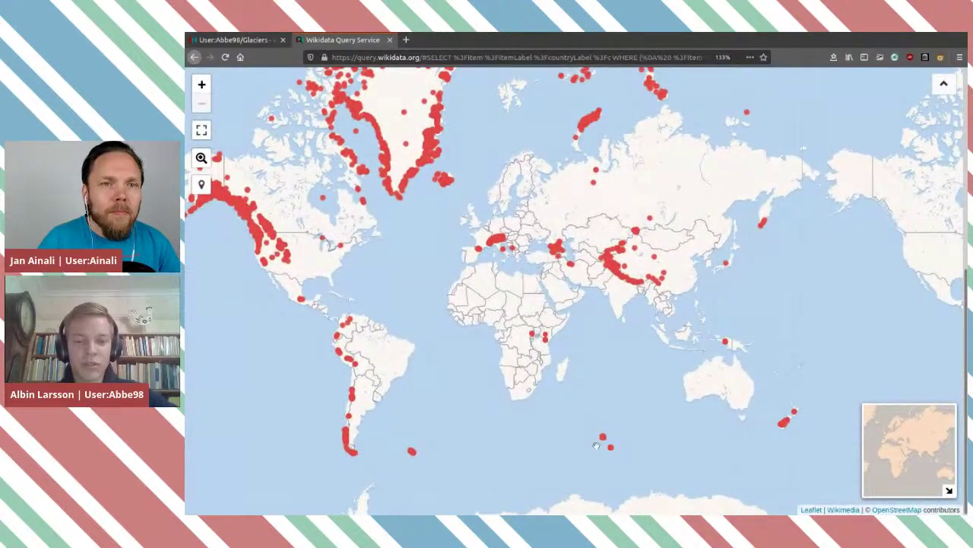
pyautogui.moveTo(519, 387); pyautogui.dragTo(544, 324)
pyautogui.scroll(2, 629, 417)
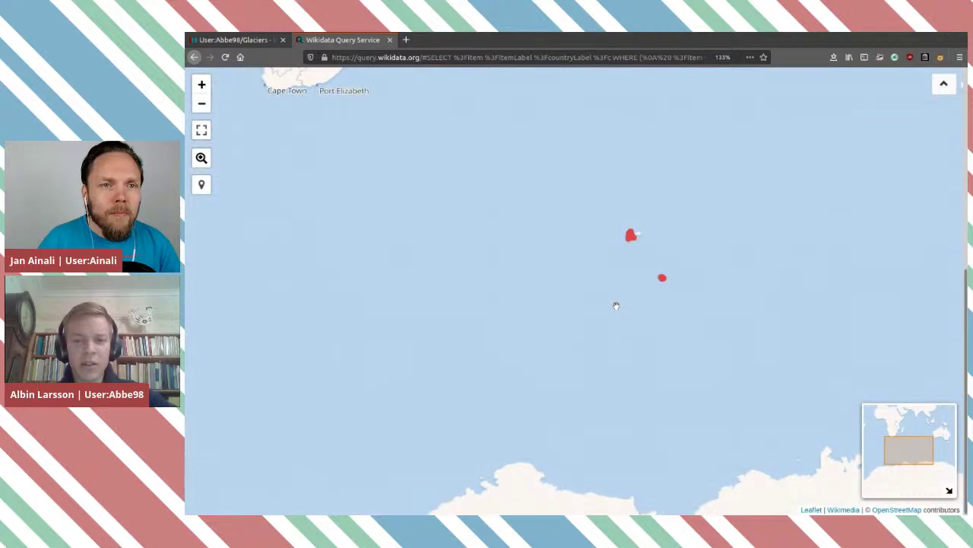
pyautogui.scroll(-1, 616, 302)
pyautogui.scroll(2, 643, 257)
pyautogui.click(561, 301)
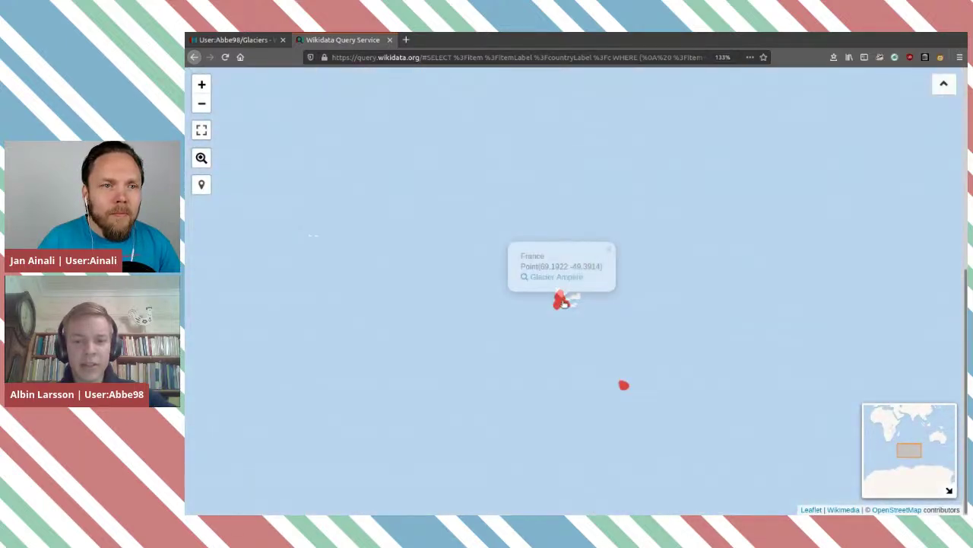
pyautogui.click(723, 303)
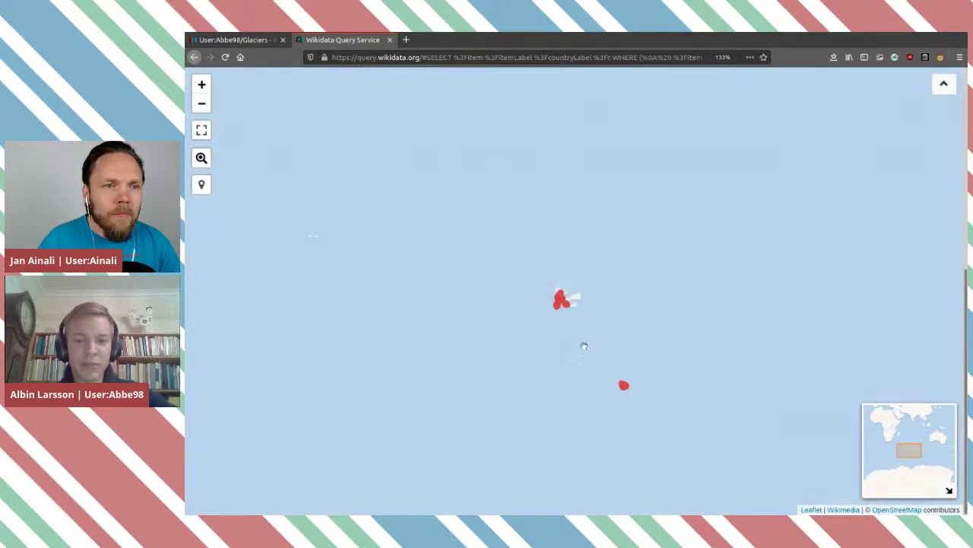
# Inspect the glacier markers on South Georgia and the South Sandwich Islands, viewing one marker's country and item
pyautogui.scroll(-3, 583, 343)
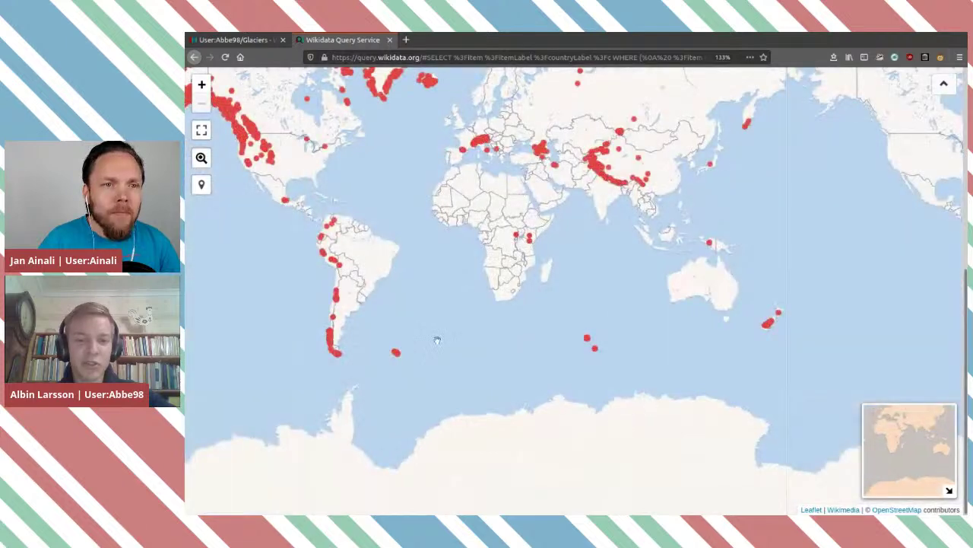
pyautogui.scroll(3, 534, 316)
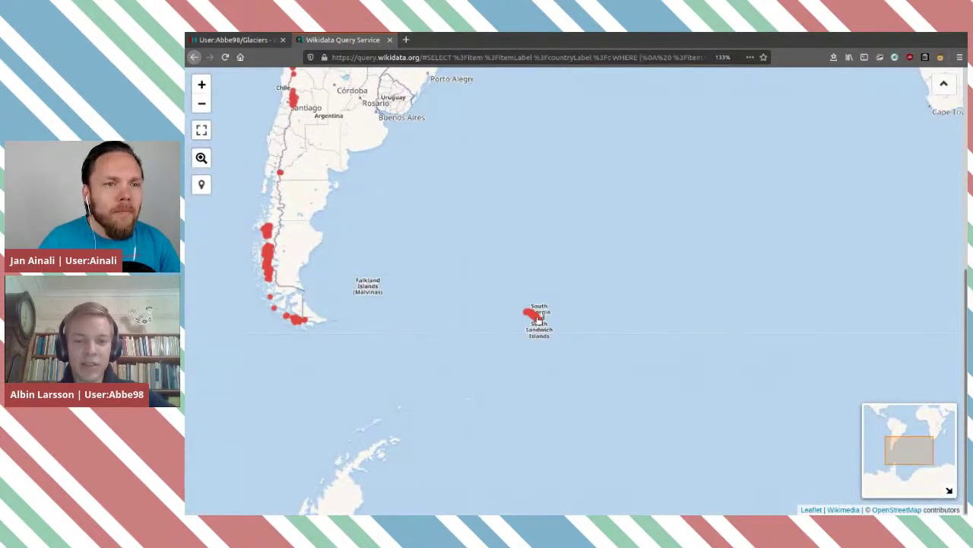
pyautogui.click(537, 318)
pyautogui.scroll(3, 536, 318)
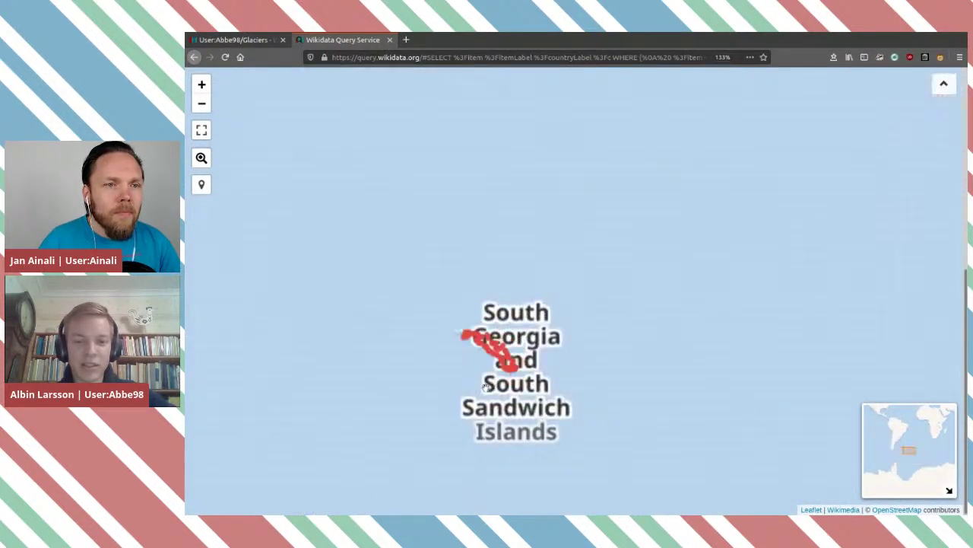
pyautogui.click(495, 345)
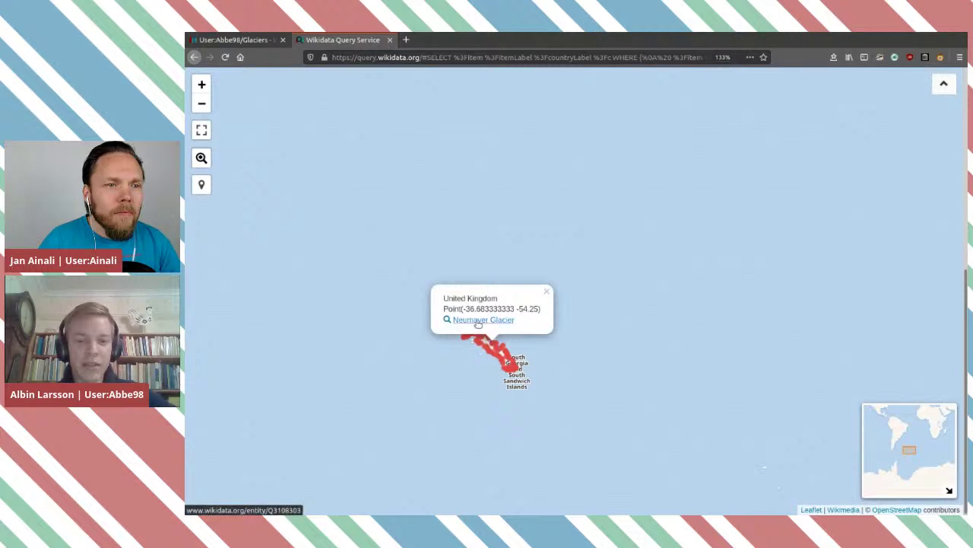
pyautogui.scroll(-3, 506, 406)
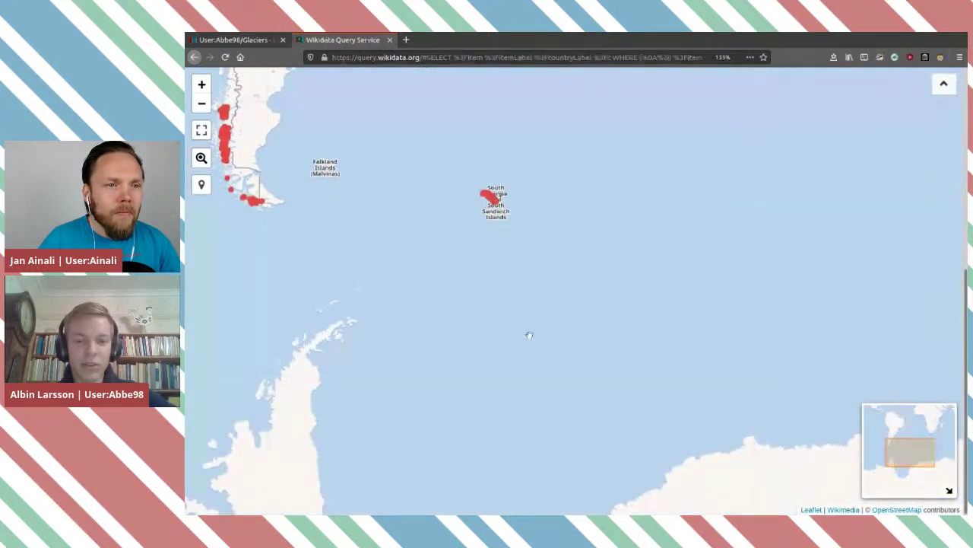
pyautogui.moveTo(529, 335); pyautogui.dragTo(443, 375)
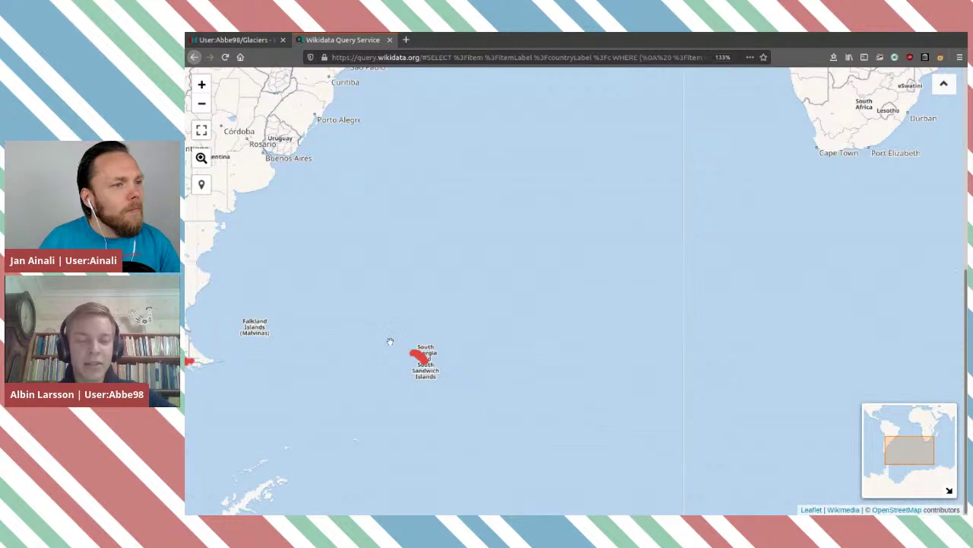
# View the details of a glacier marker on northwestern South Georgia and open the Purvis Glacier item
pyautogui.scroll(3, 393, 381)
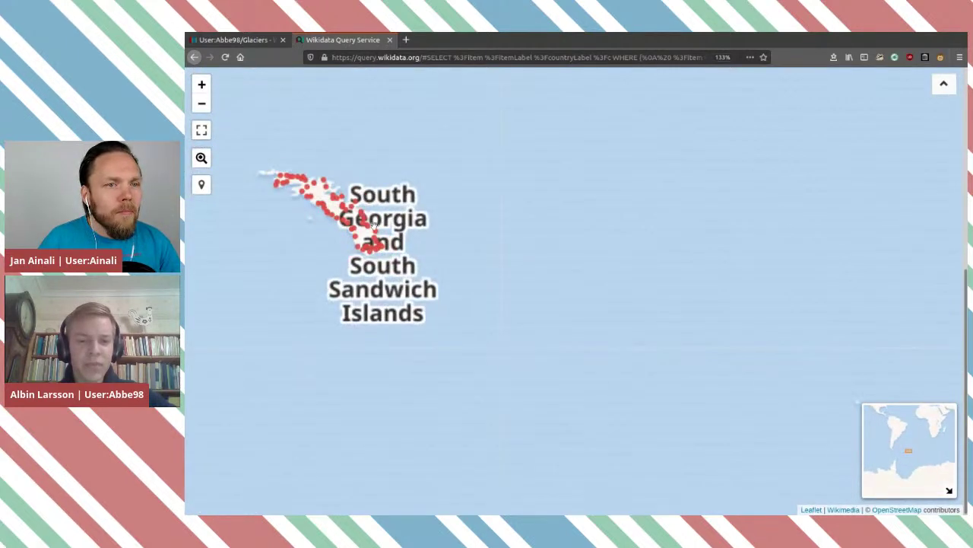
pyautogui.moveTo(355, 153); pyautogui.dragTo(536, 203)
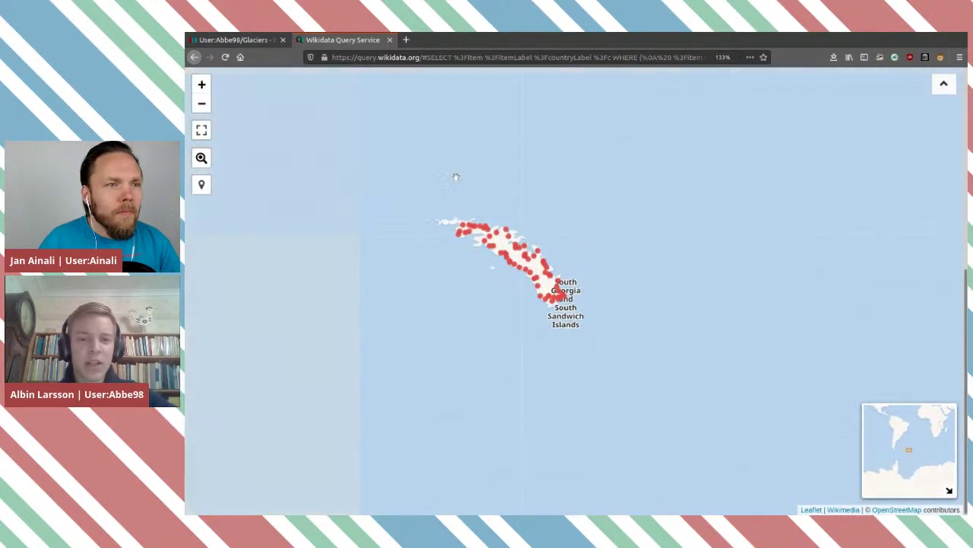
pyautogui.click(489, 228)
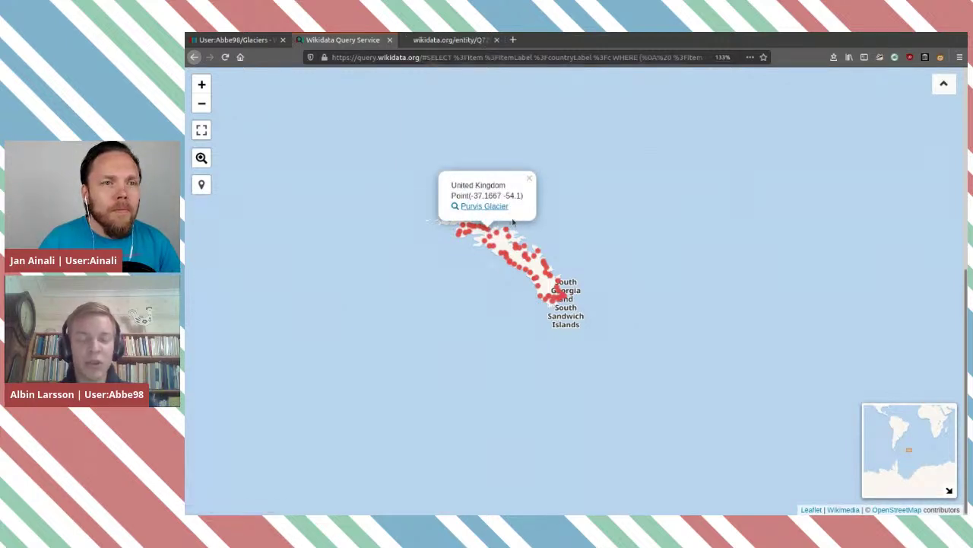
# Review the file formats available for downloading the glacier query's results
pyautogui.click(944, 83)
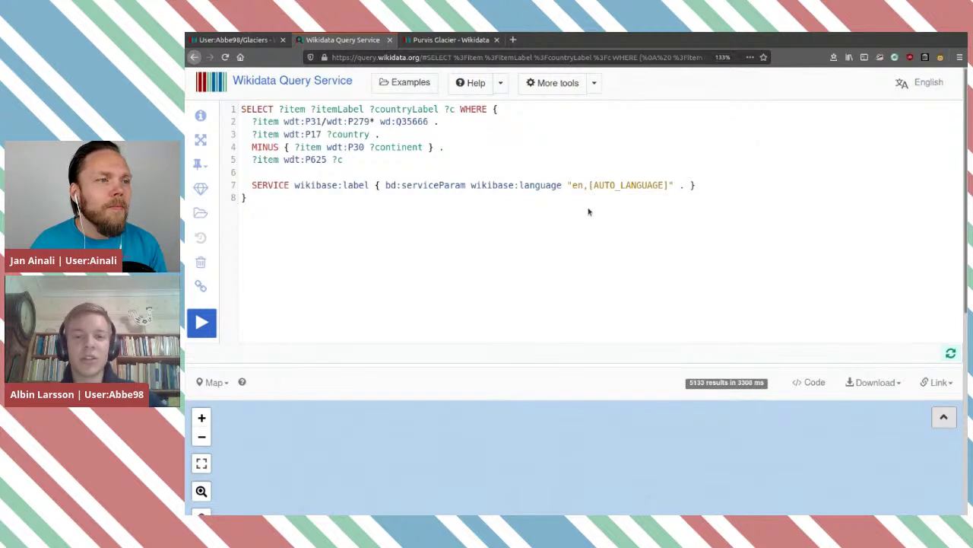
pyautogui.click(884, 384)
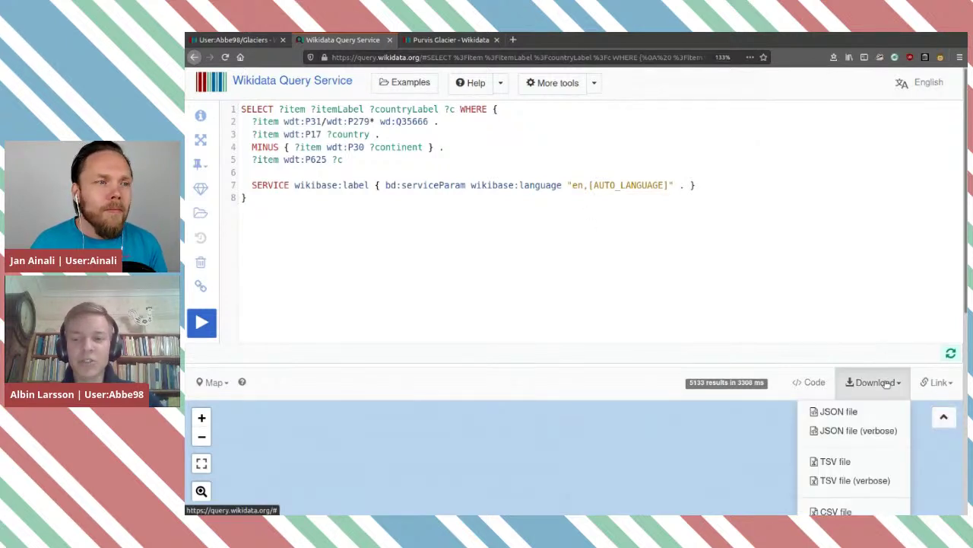
pyautogui.scroll(-2, 836, 342)
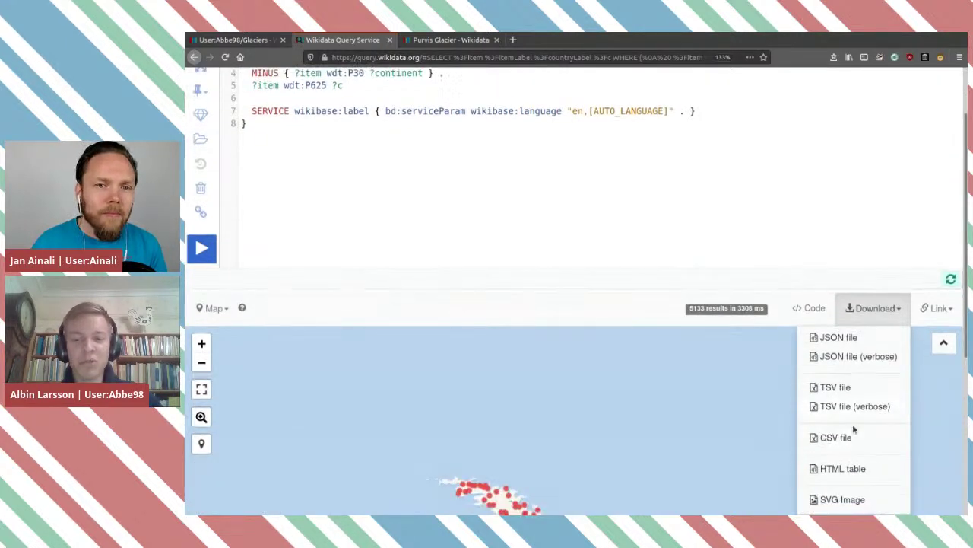
pyautogui.scroll(2, 635, 208)
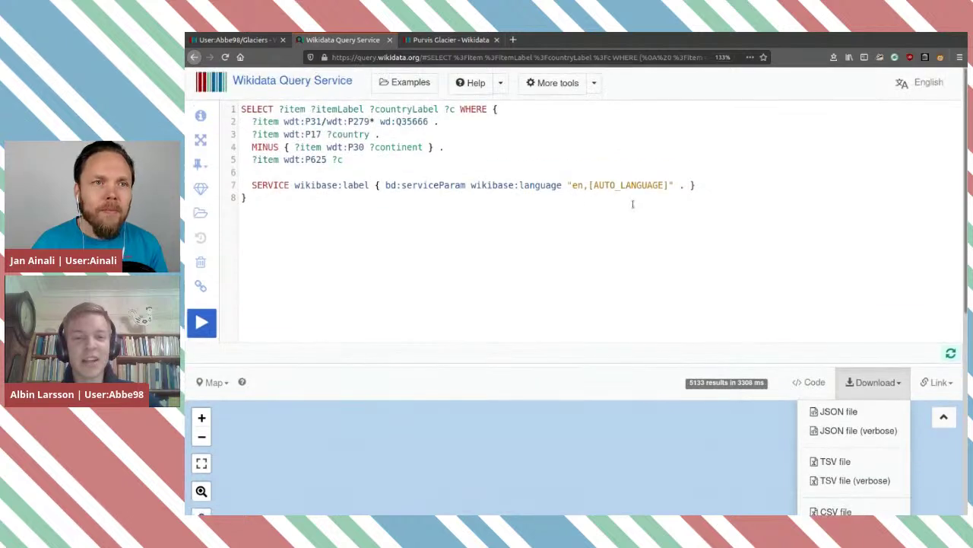
pyautogui.click(658, 172)
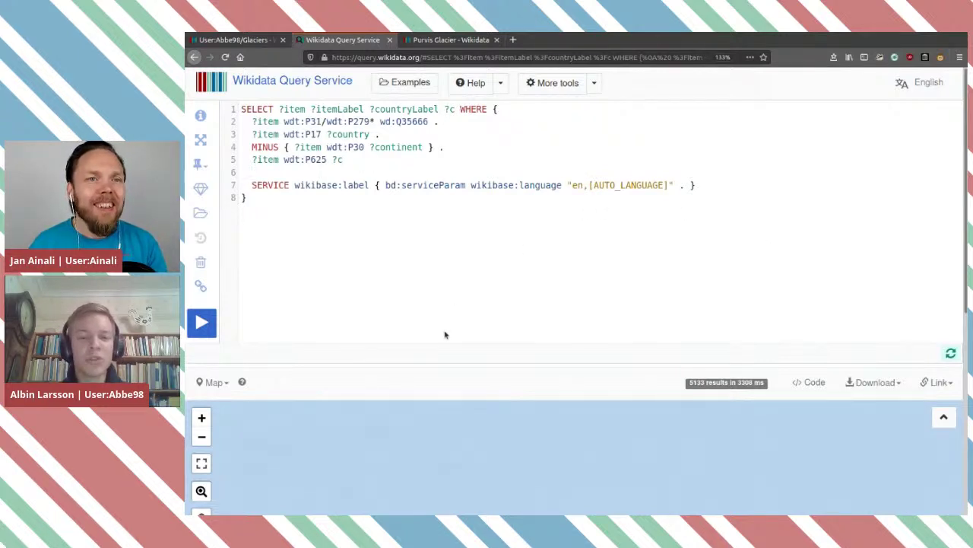
# View the Neumayer Glacier marker's details and examine the Purvis Glacier item's country, administrative territorial entity and coordinate statements
pyautogui.scroll(-3, 511, 380)
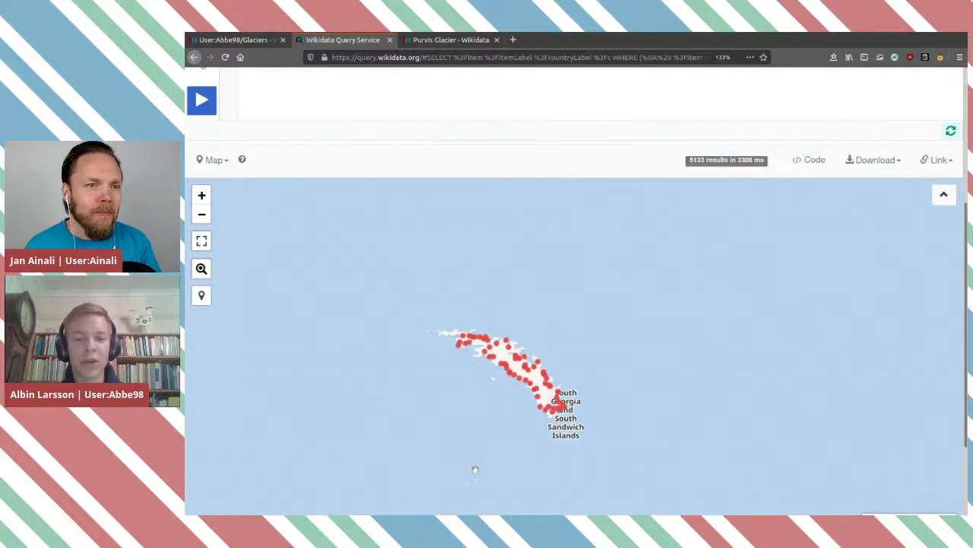
pyautogui.click(515, 360)
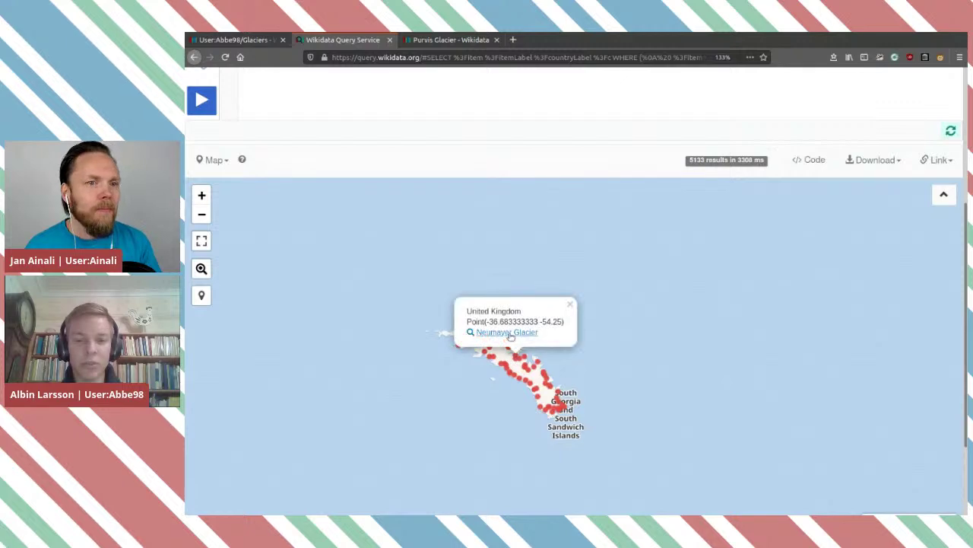
pyautogui.click(459, 41)
pyautogui.scroll(-15, 497, 331)
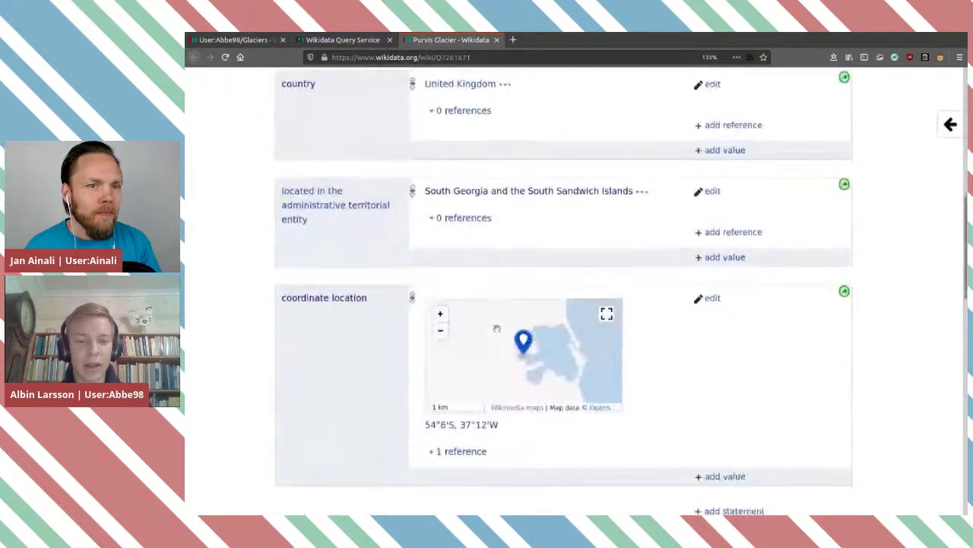
pyautogui.scroll(5, 497, 332)
pyautogui.scroll(3, 497, 331)
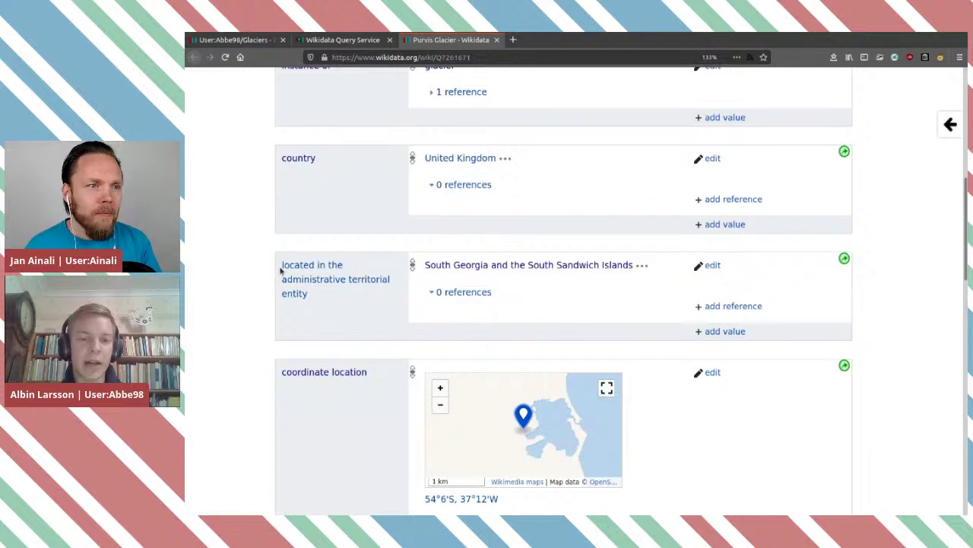
pyautogui.moveTo(281, 270); pyautogui.dragTo(341, 289)
pyautogui.click(387, 309)
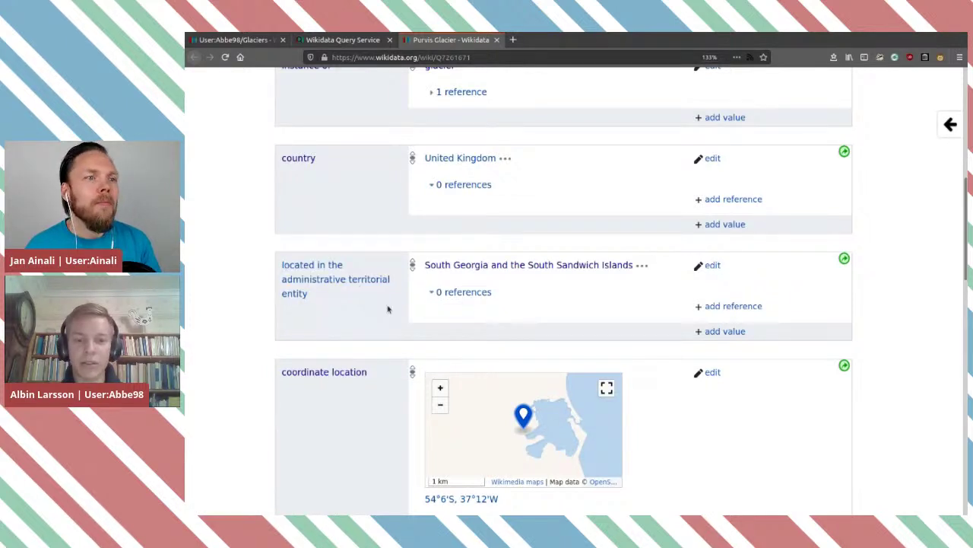
# Open the South Georgia and the South Sandwich Islands item and search it for "cont" to check its continent statement
pyautogui.middleClick(541, 265)
pyautogui.click(558, 39)
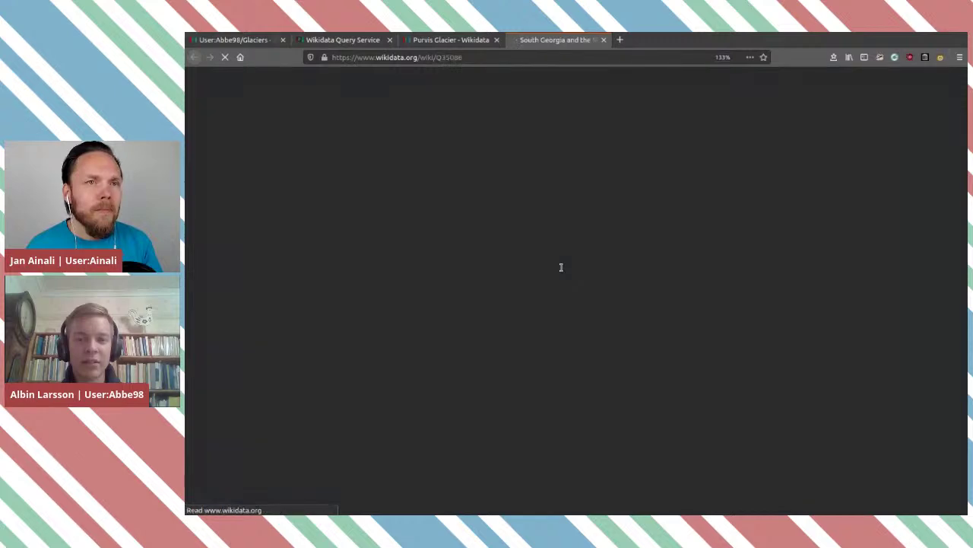
pyautogui.scroll(-10, 562, 268)
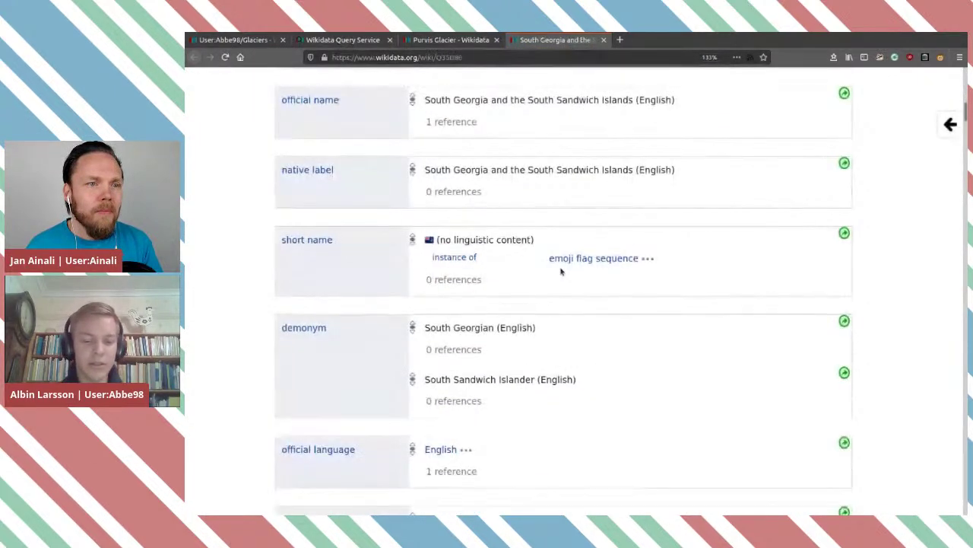
pyautogui.hotkey('ctrl', 'f')
pyautogui.write('o')
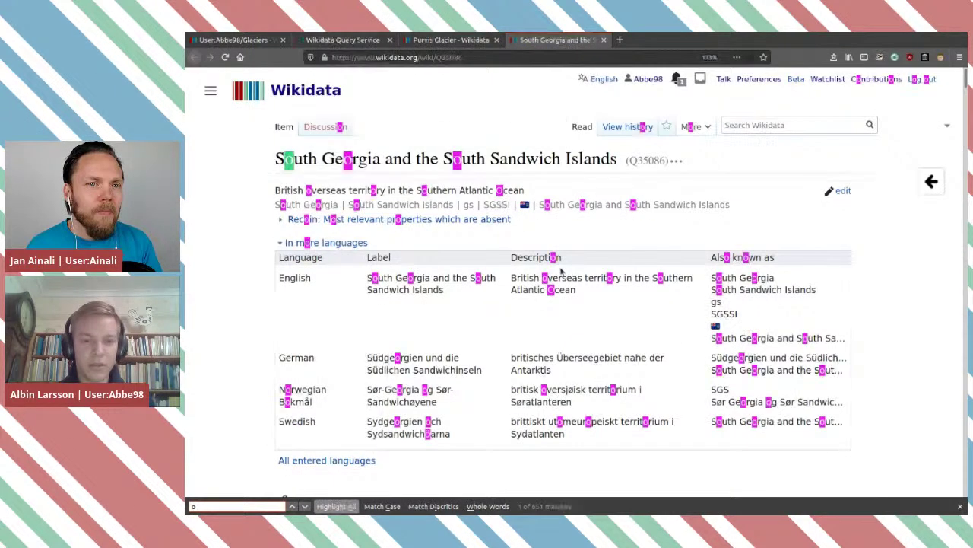
pyautogui.press('BackSpace')
pyautogui.write('cont')
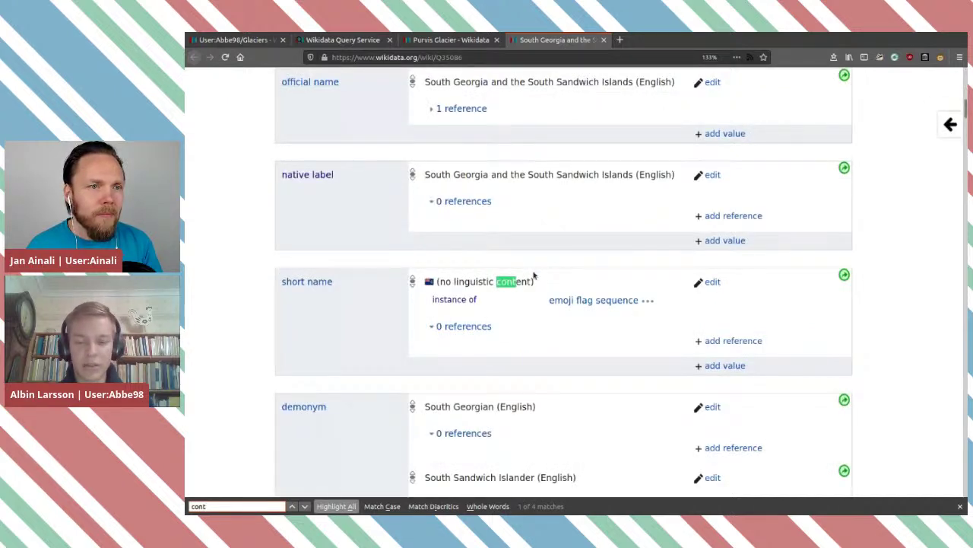
pyautogui.press('Return')
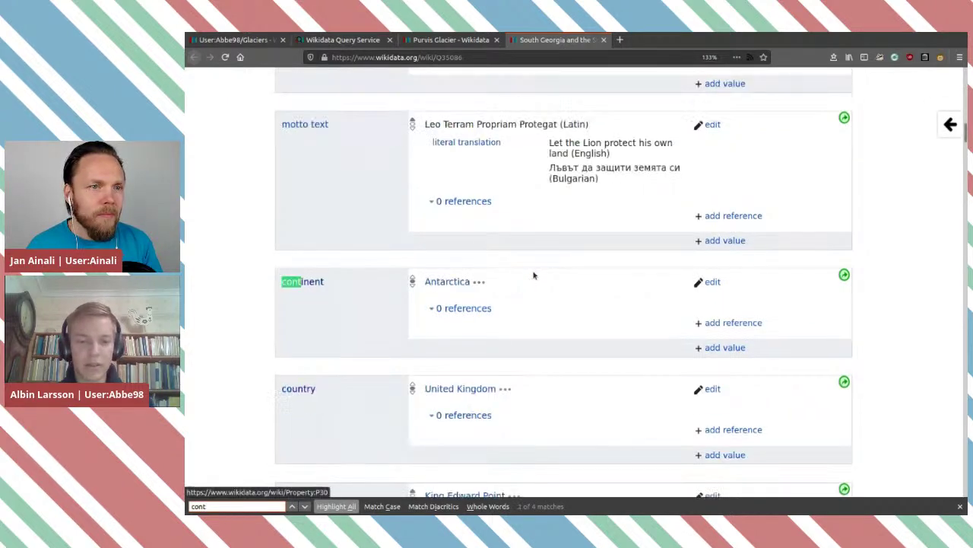
pyautogui.click(524, 284)
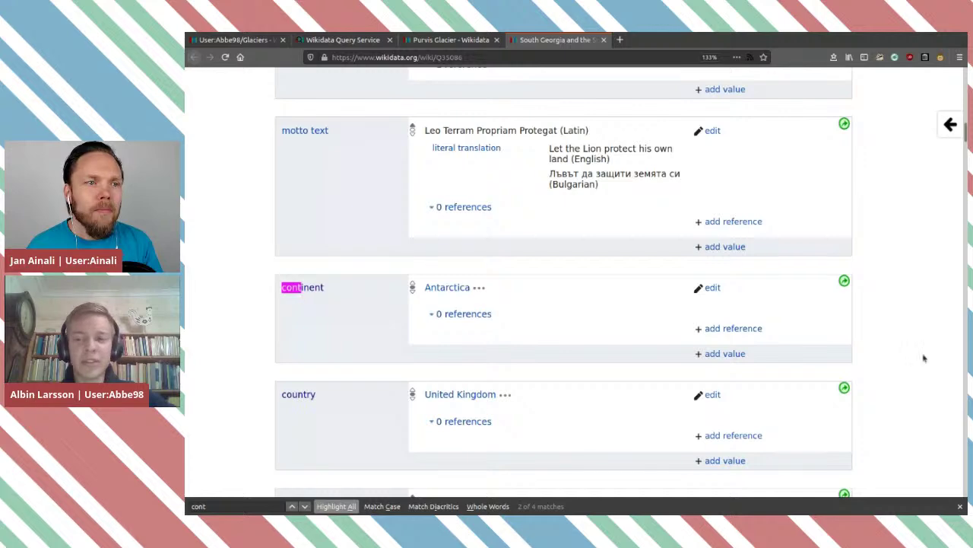
pyautogui.press('Home')
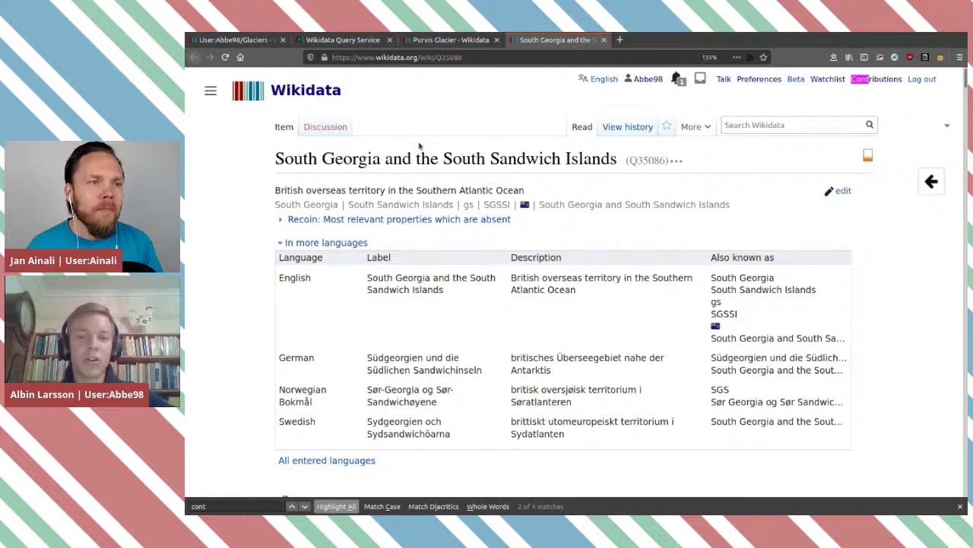
# Look back at the glacier query and open a blank Wikidata Query Service page at query.wikidata.org in a new browser tab
pyautogui.click(365, 41)
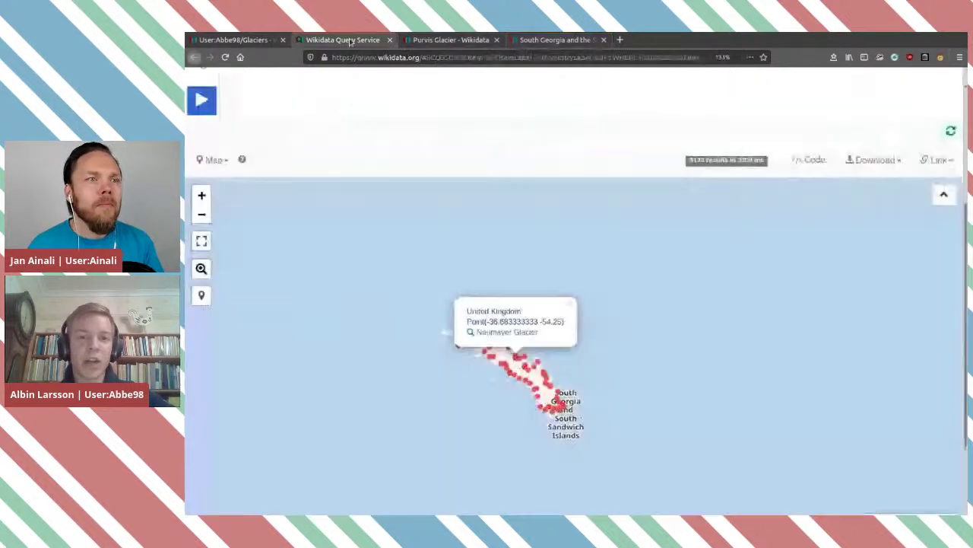
pyautogui.scroll(5, 496, 172)
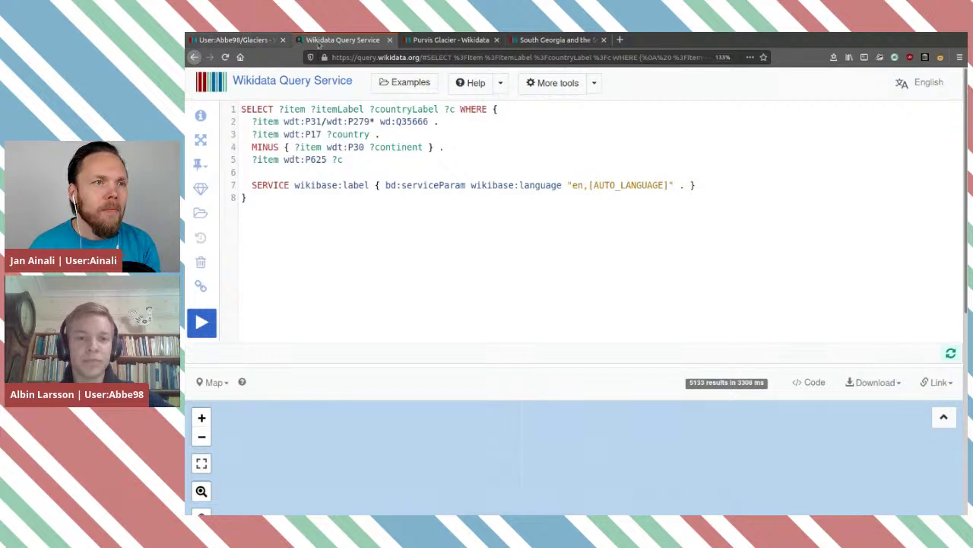
pyautogui.click(620, 40)
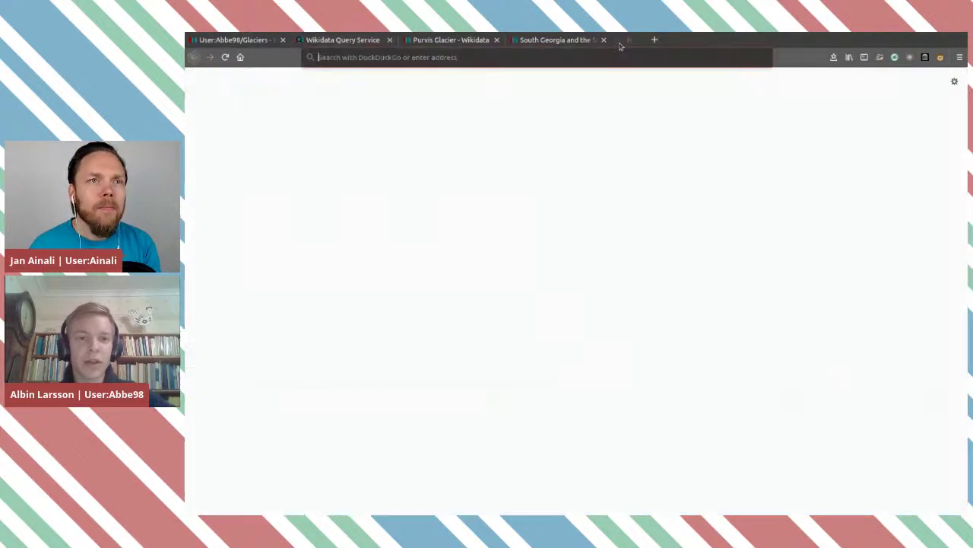
pyautogui.write('query.wikidata.org/')
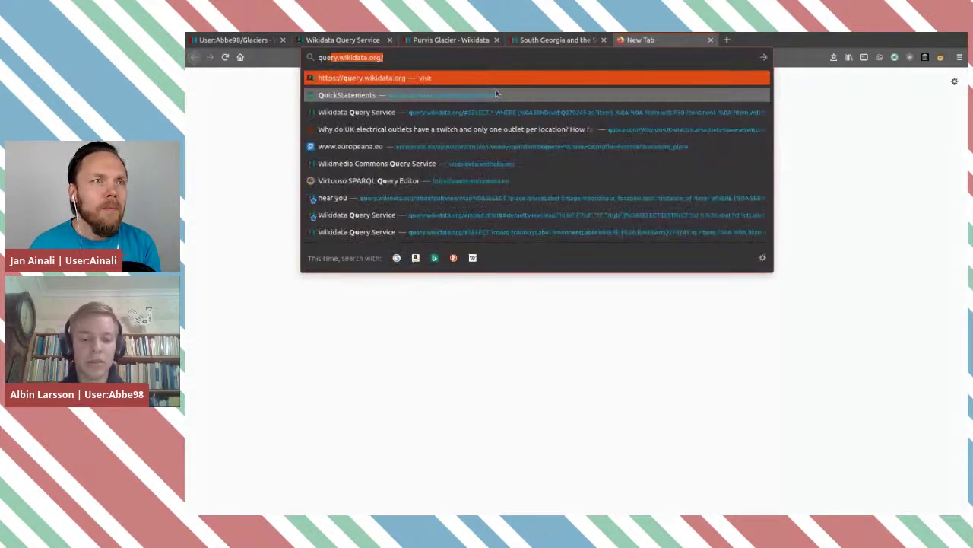
pyautogui.press('Return')
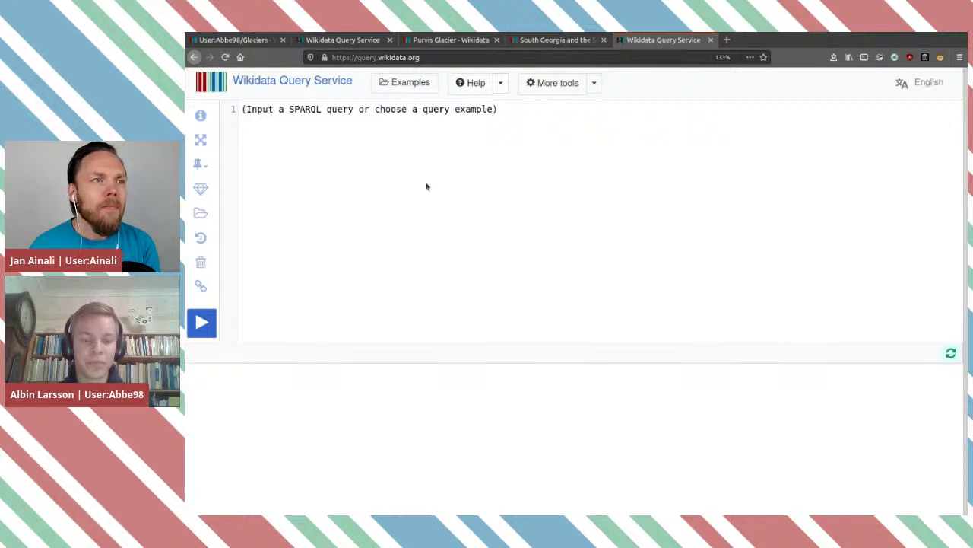
# Begin a new SPARQL query with SELECT DISTINCT ?qid
pyautogui.write('SELECT ')
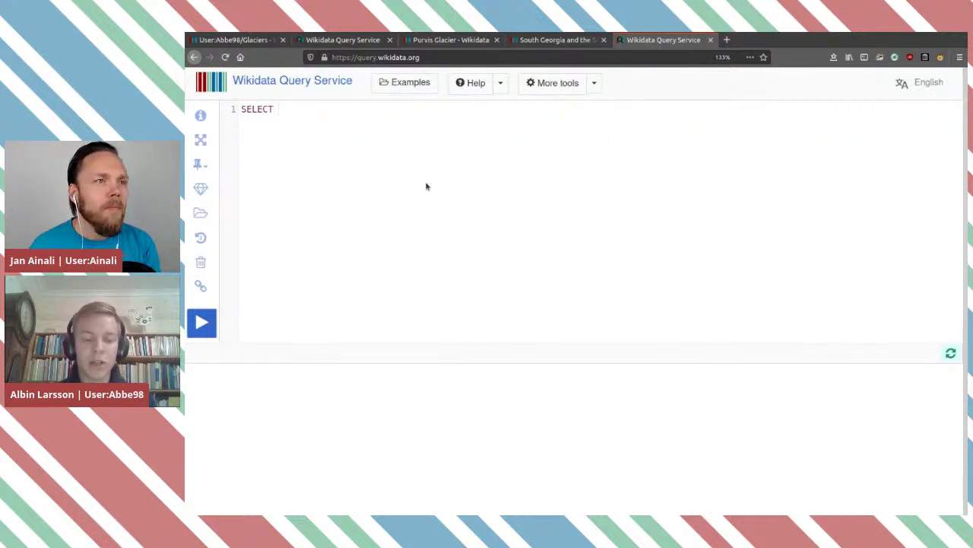
pyautogui.write('DISC')
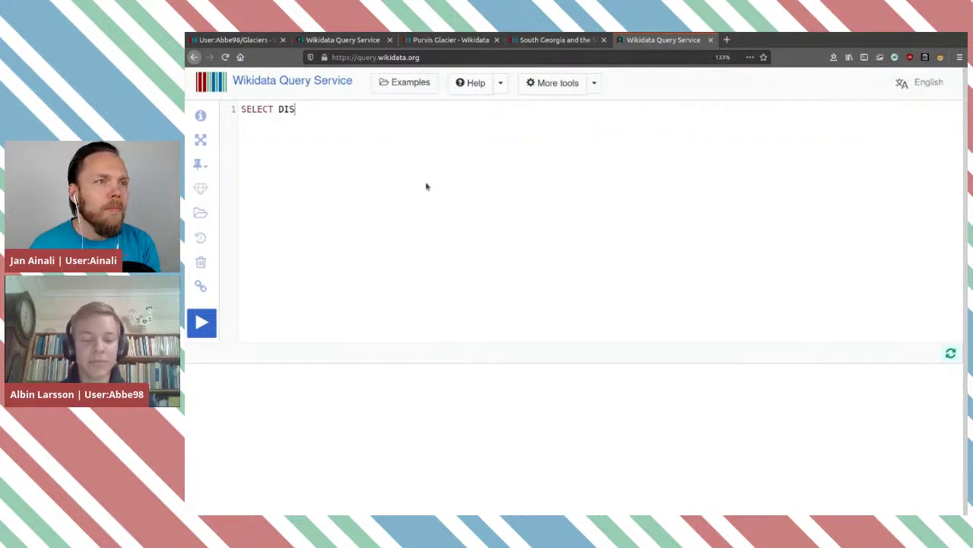
pyautogui.press('BackSpace')
pyautogui.press('BackSpace')
pyautogui.press('BackSpace')
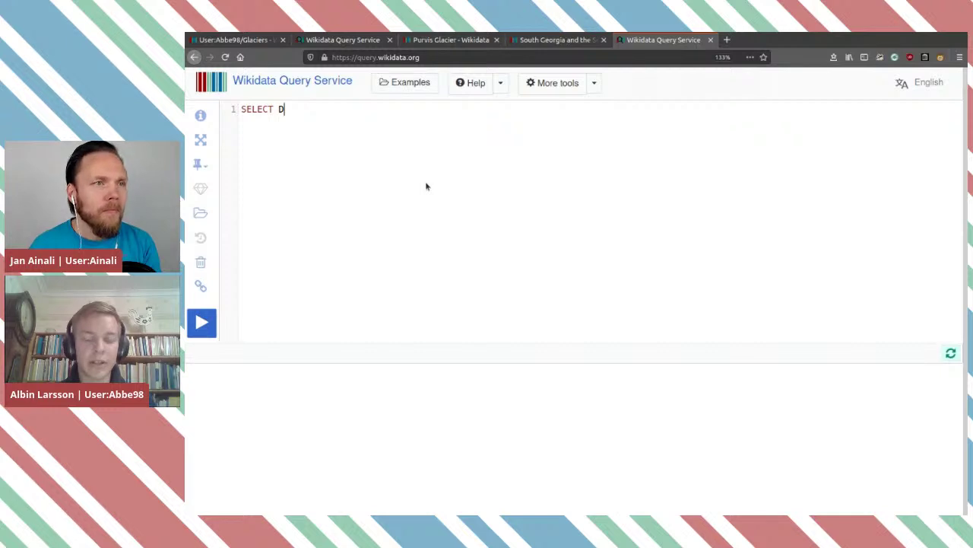
pyautogui.write('I')
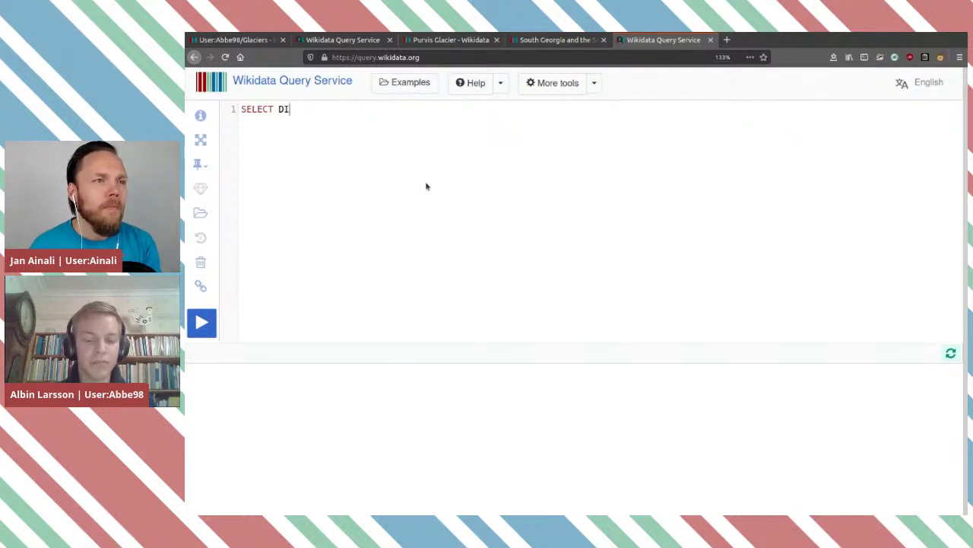
pyautogui.write('STINCT')
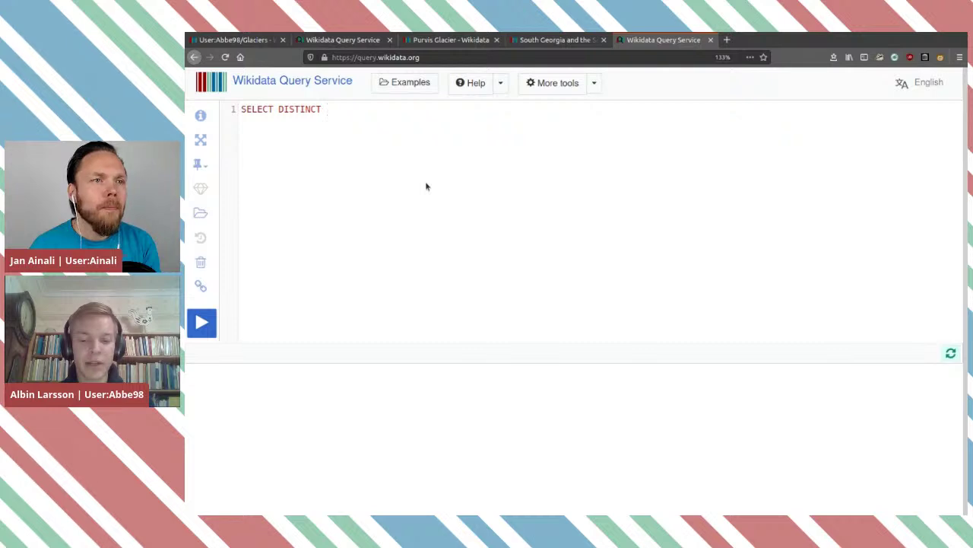
pyautogui.write('?')
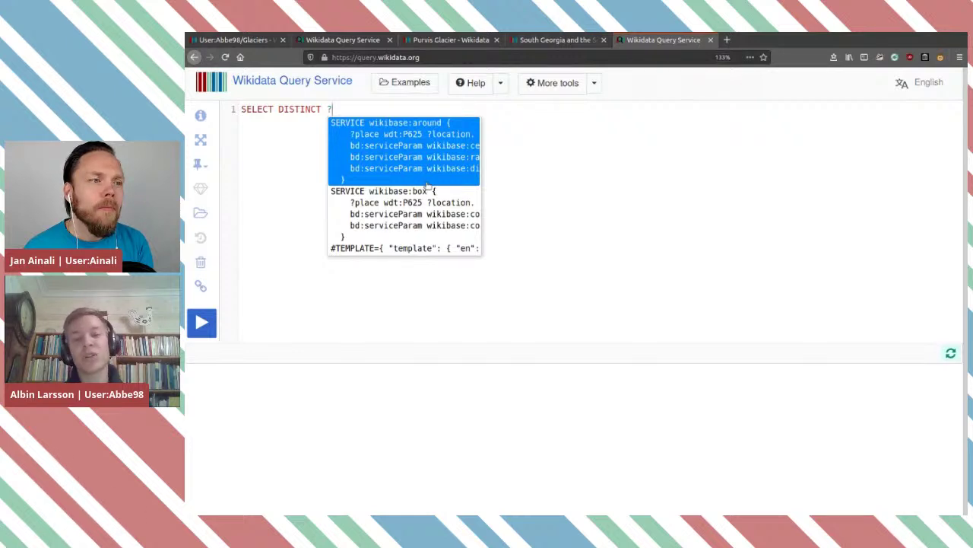
pyautogui.press('Escape')
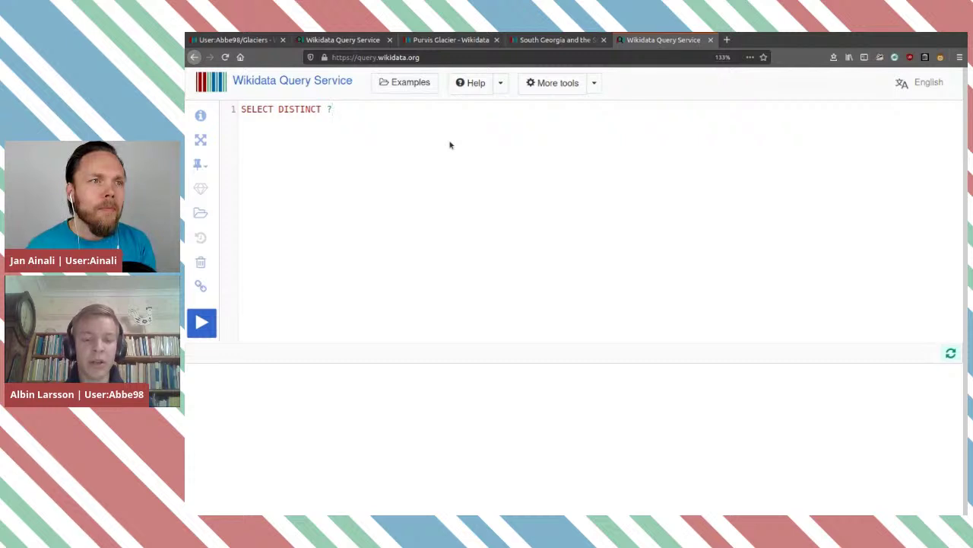
pyautogui.write('qid')
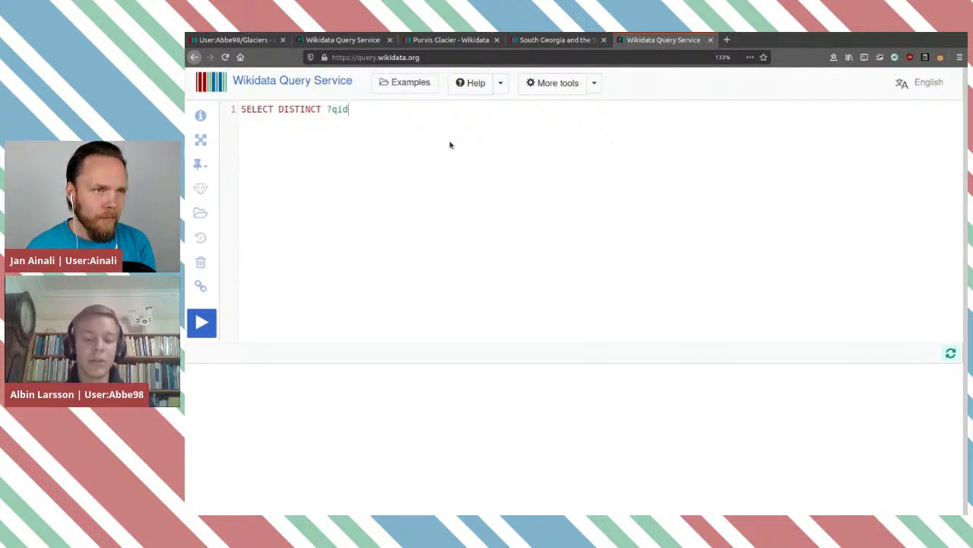
# Add ?P30 as the second selected variable after ?qid in the SELECT DISTINCT line
pyautogui.write('?')
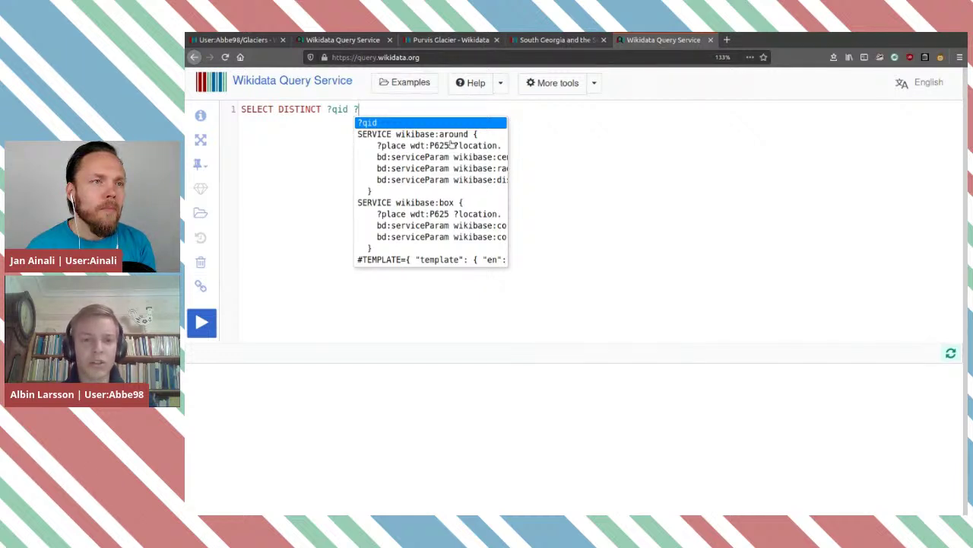
pyautogui.write('P')
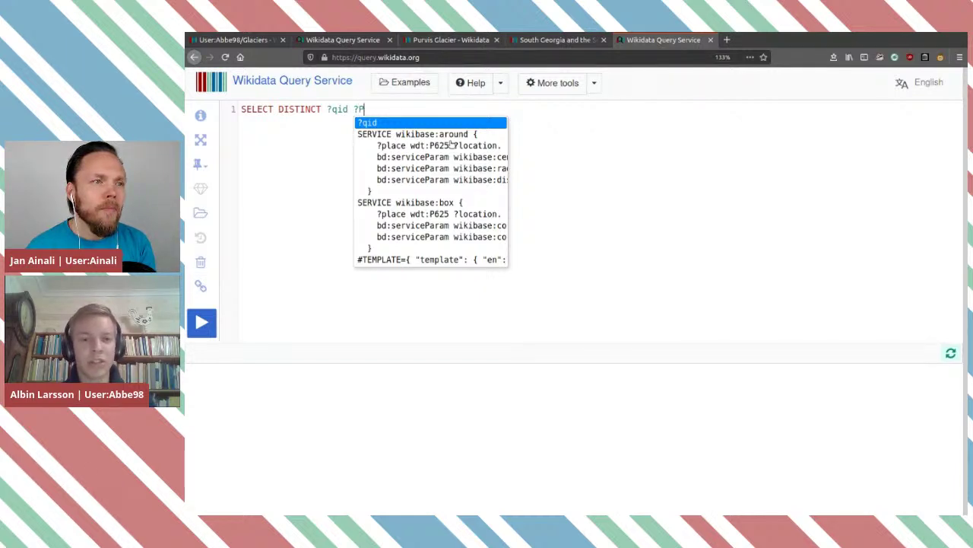
pyautogui.write('30')
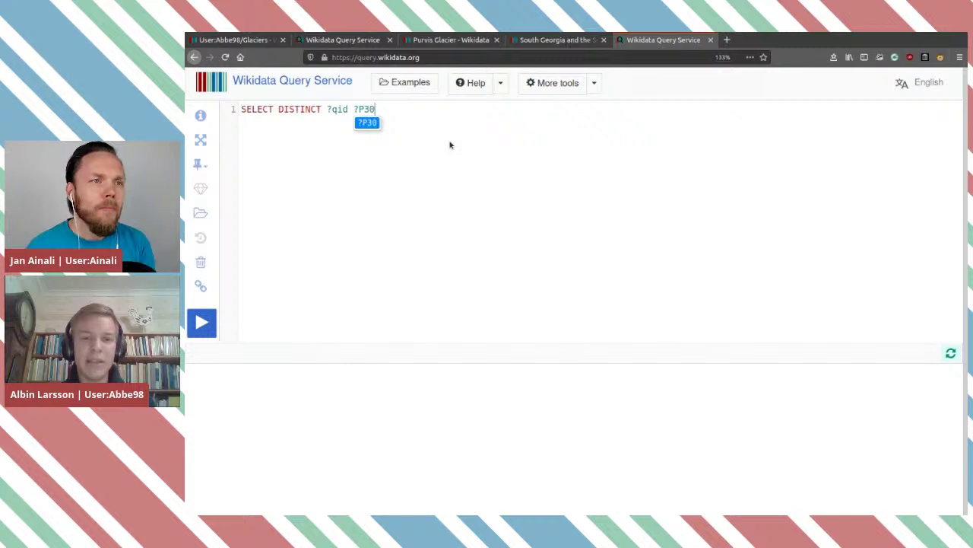
# Review Purvis Glacier's administrative entity statement and search the South Georgia and the South Sandwich Islands item for "cont" to examine its continent statement
pyautogui.click(451, 40)
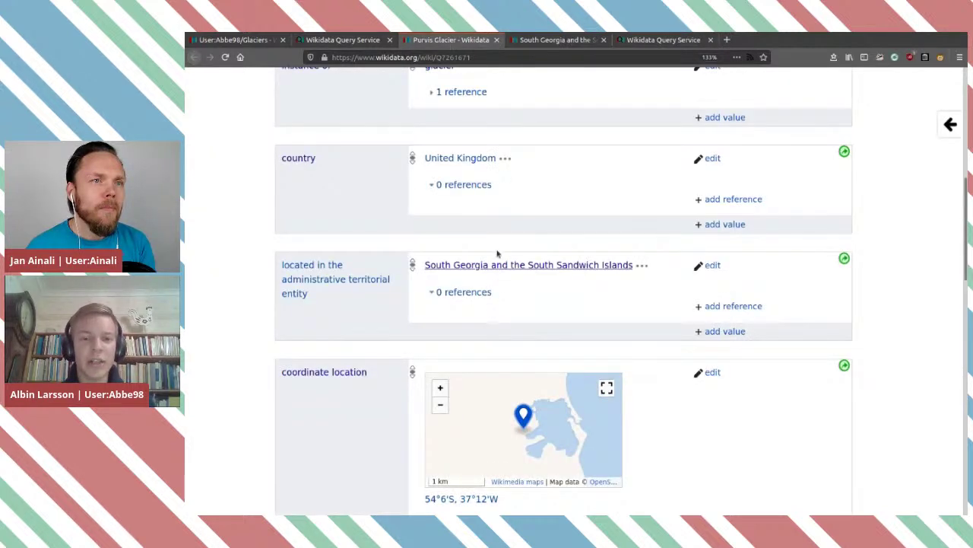
pyautogui.scroll(-1, 472, 256)
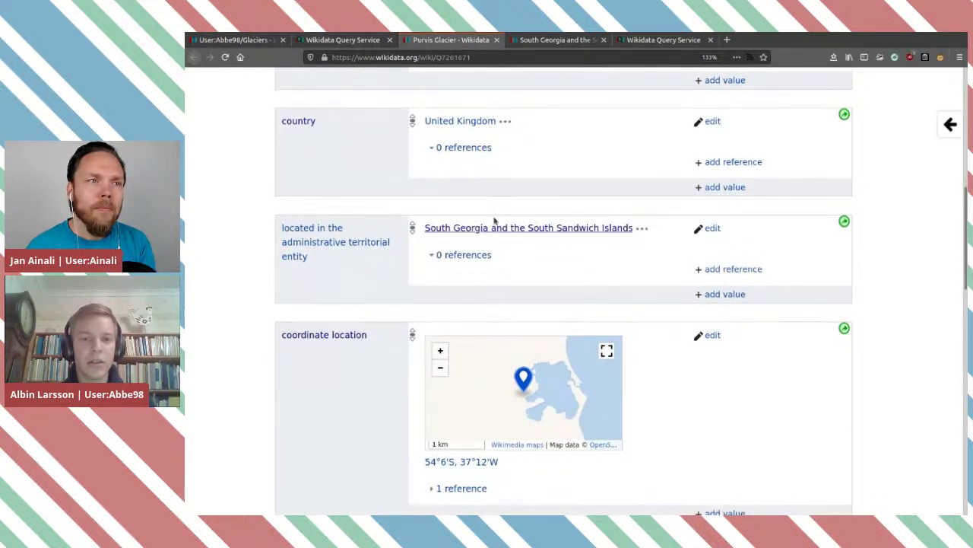
pyautogui.click(559, 39)
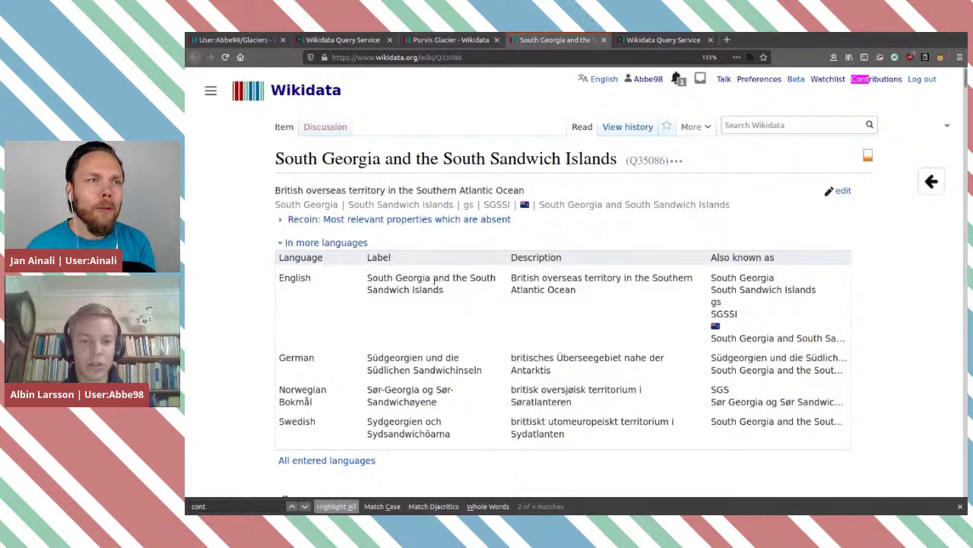
pyautogui.scroll(-7, 435, 284)
pyautogui.hotkey('ctrl', 'f')
pyautogui.write('cont')
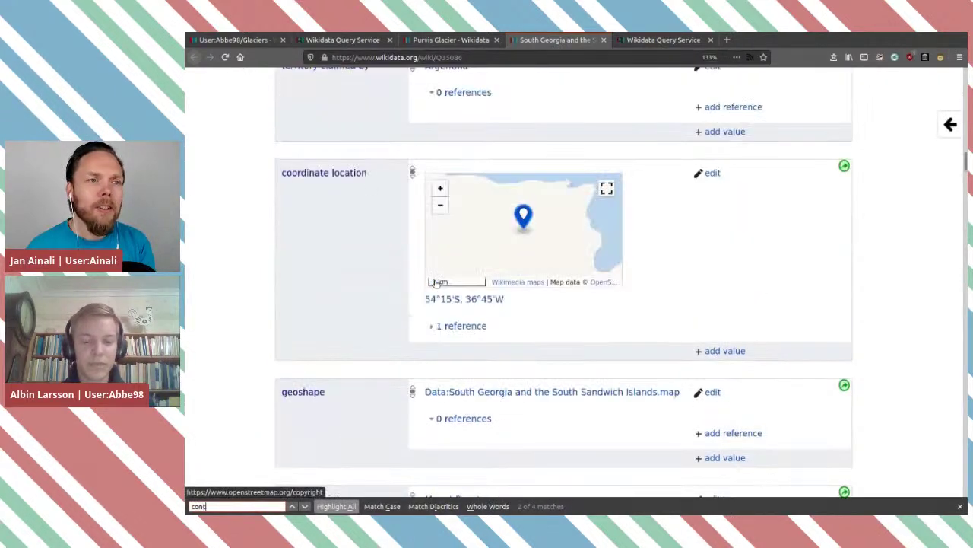
pyautogui.press('Return')
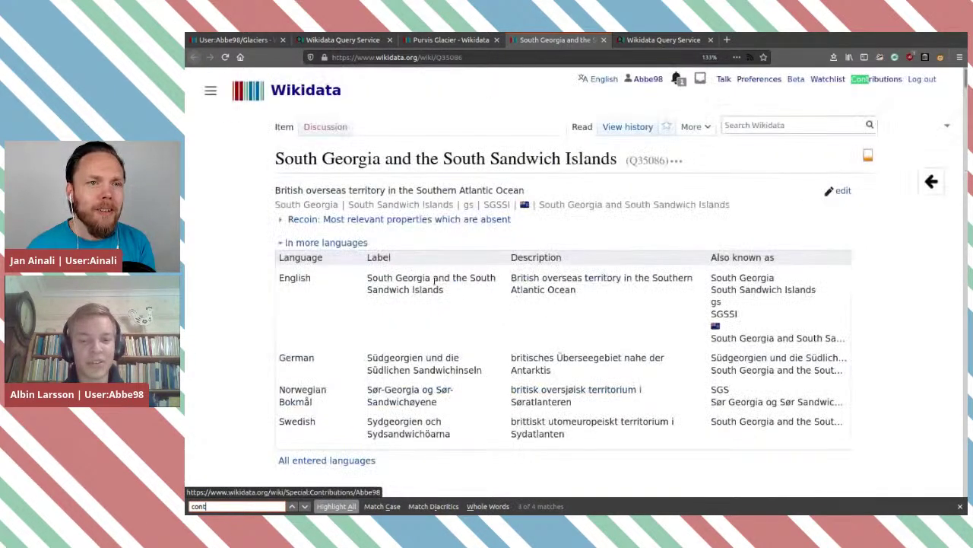
pyautogui.press('Return')
pyautogui.press('Return')
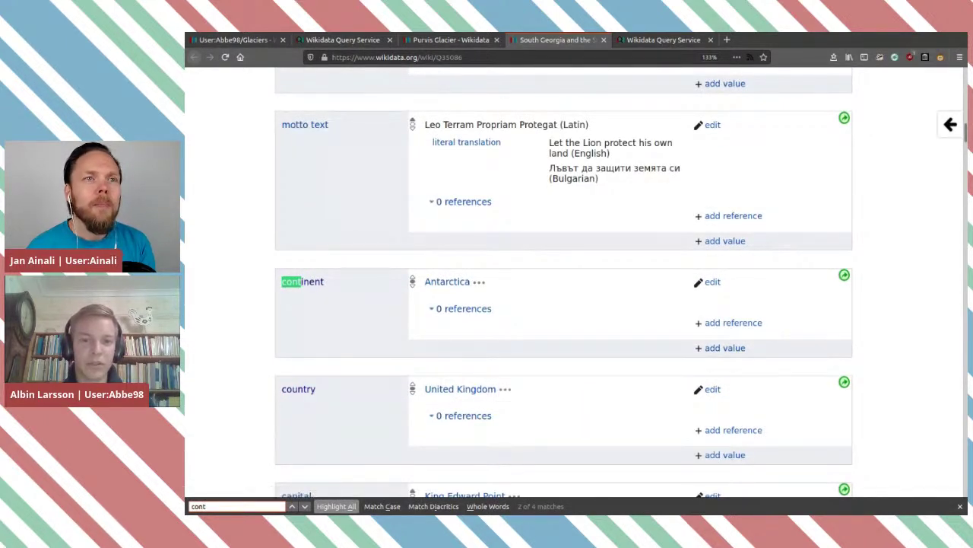
pyautogui.scroll(-3, 562, 304)
# Return to the new query and begin a third selected variable, ?S, after ?P30
pyautogui.click(342, 39)
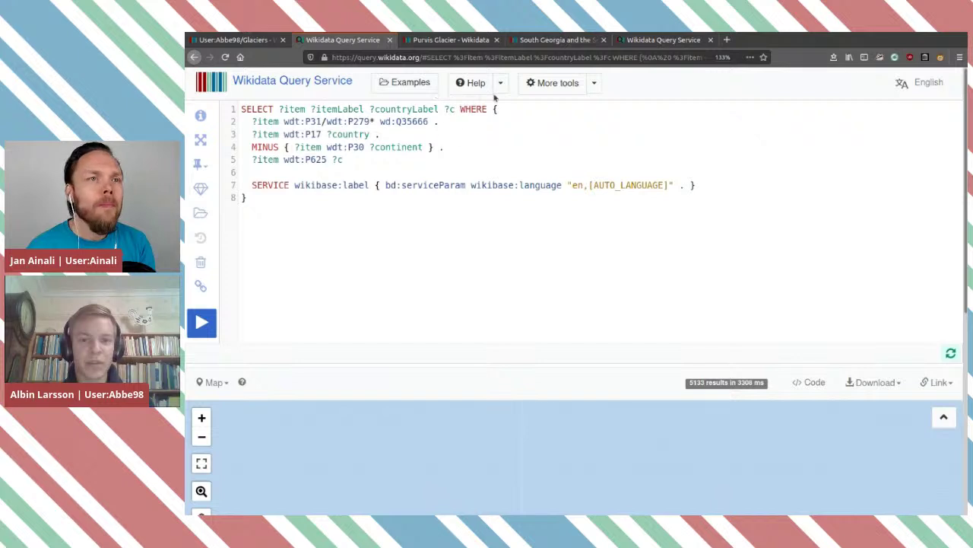
pyautogui.click(669, 40)
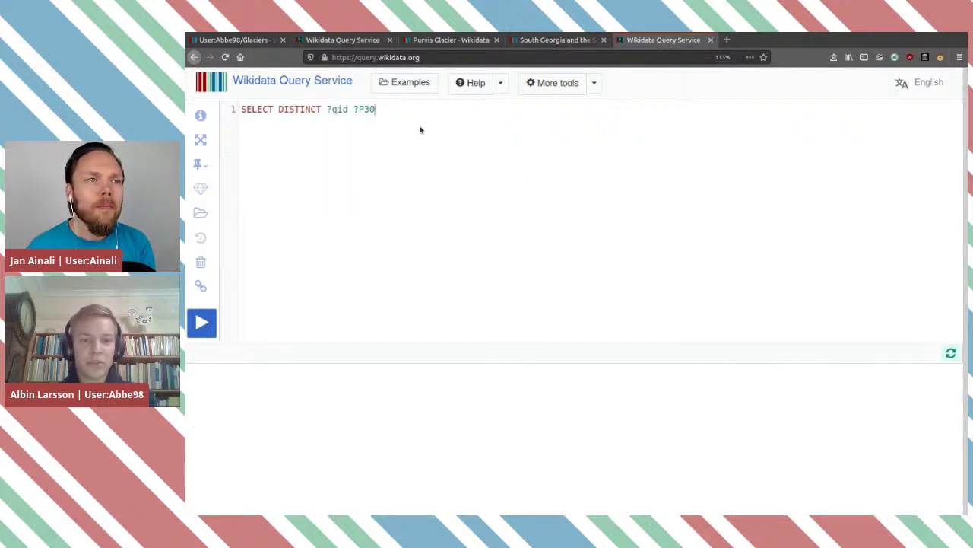
pyautogui.write('?')
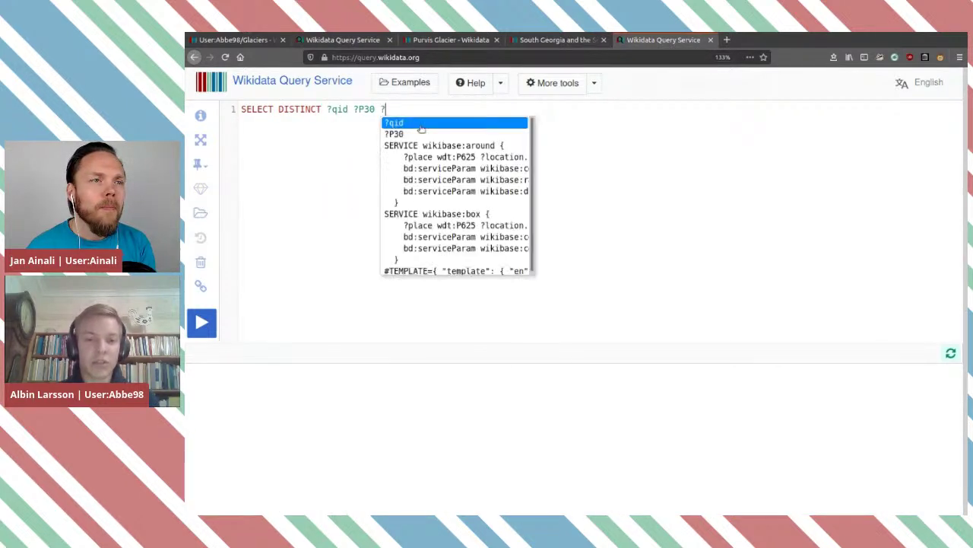
pyautogui.write('S')
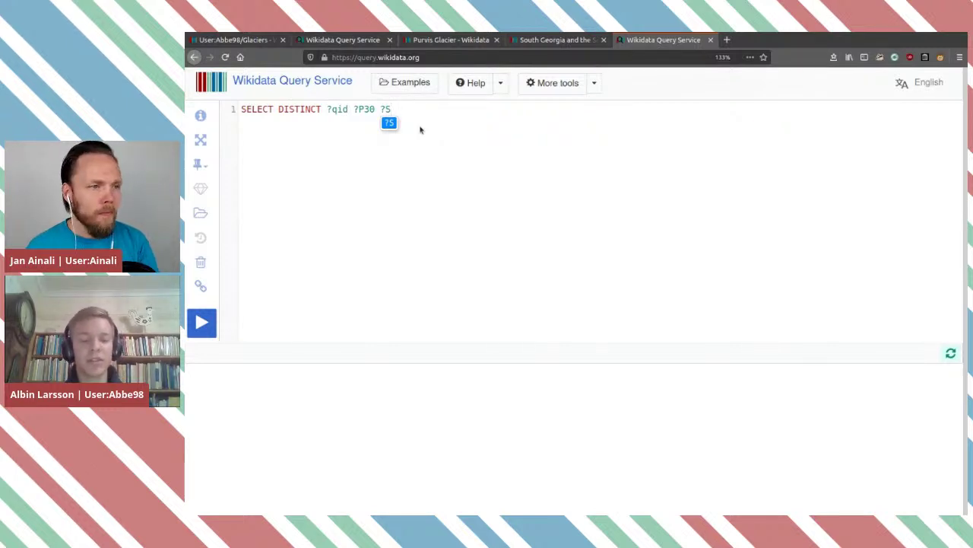
# Search Wikidata for P3452 in a new browser tab and read the "inferred from" property's English description
pyautogui.click(727, 40)
pyautogui.write('wd ')
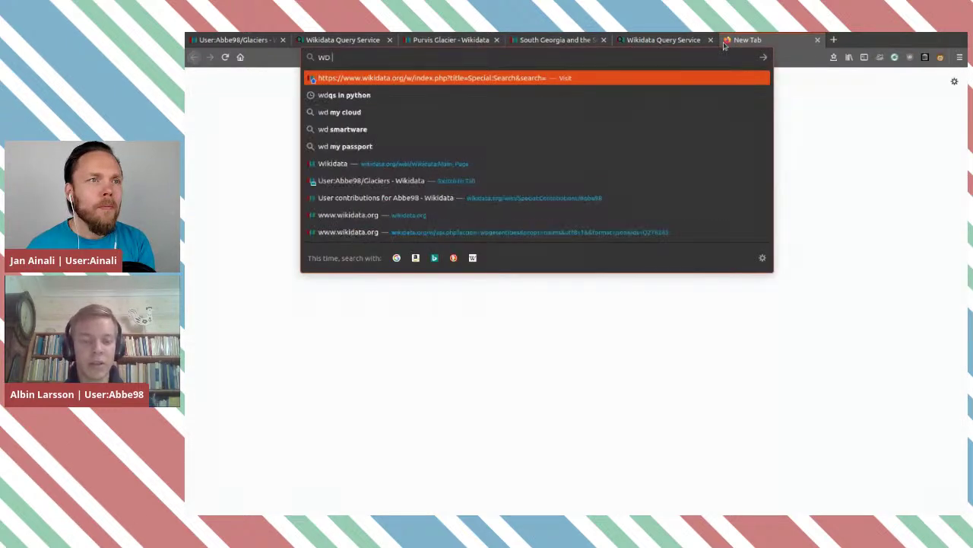
pyautogui.write('3452')
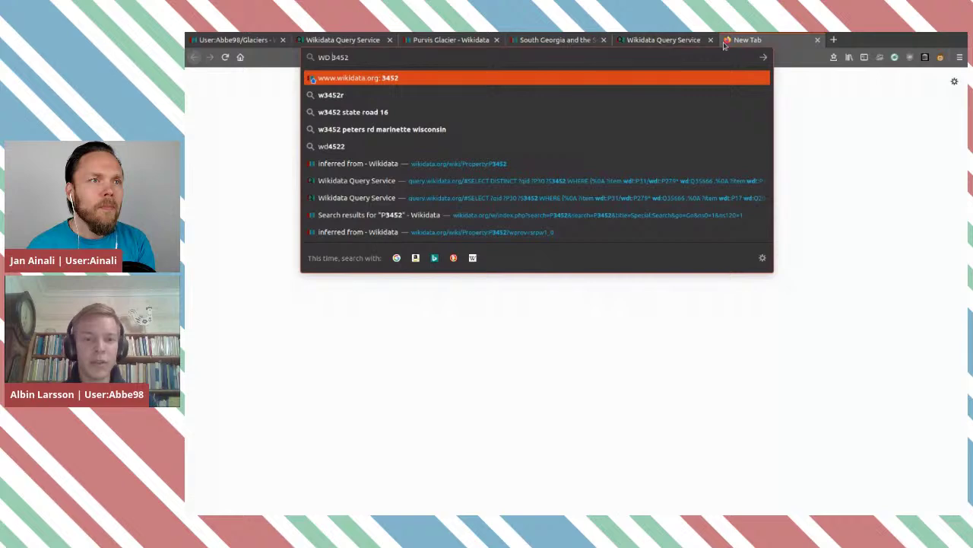
pyautogui.write('P')
pyautogui.press('Return')
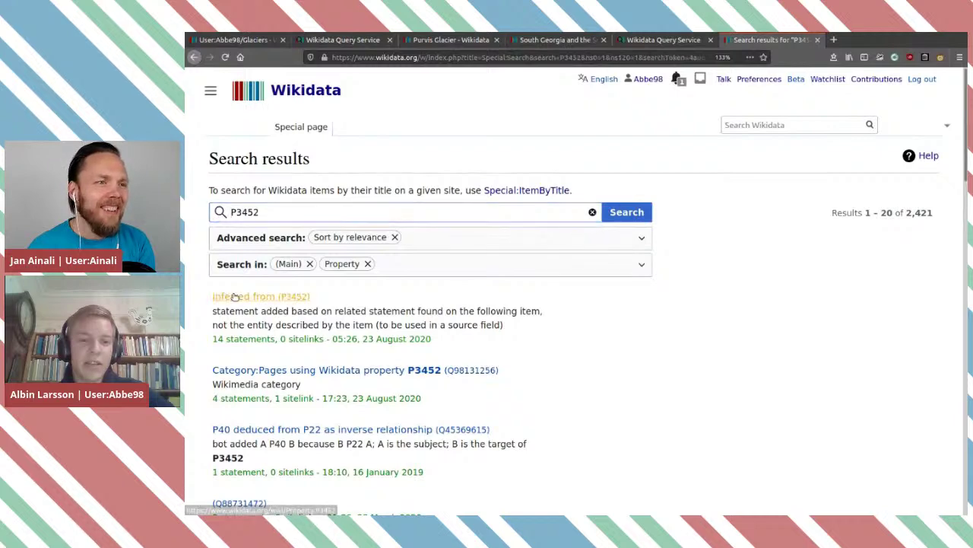
pyautogui.click(235, 298)
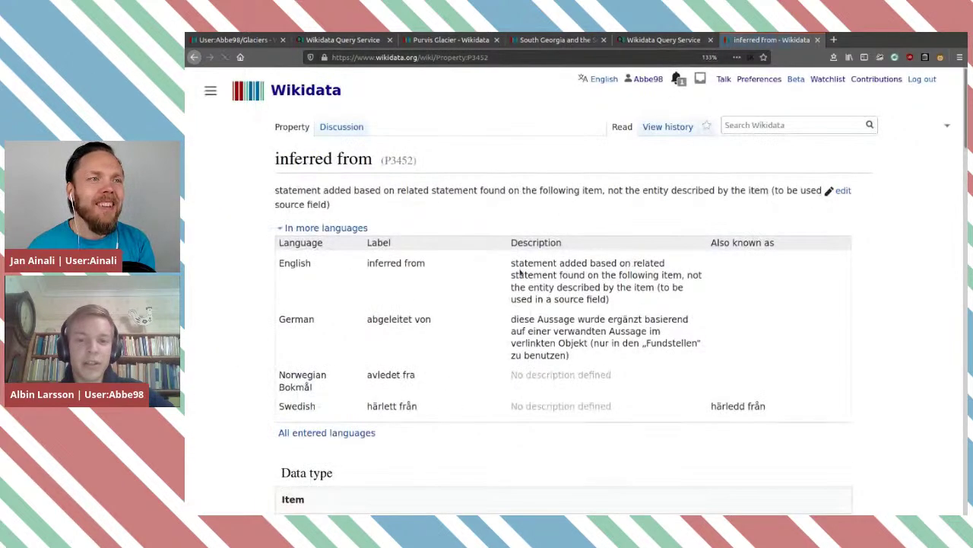
pyautogui.moveTo(513, 265); pyautogui.dragTo(605, 264)
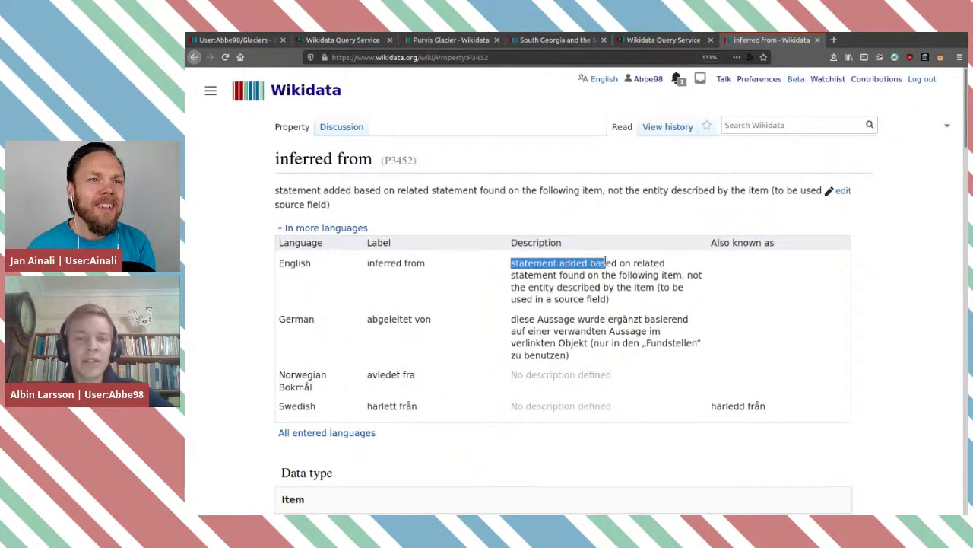
pyautogui.click(591, 264)
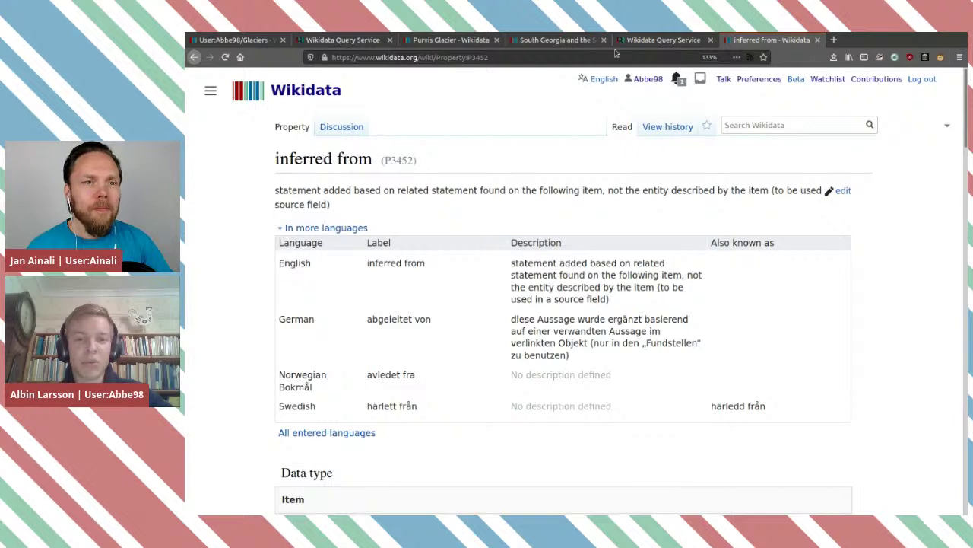
# Complete the third variable of the new query as ?S3452 and add an empty WHERE { } block
pyautogui.click(346, 40)
pyautogui.click(635, 41)
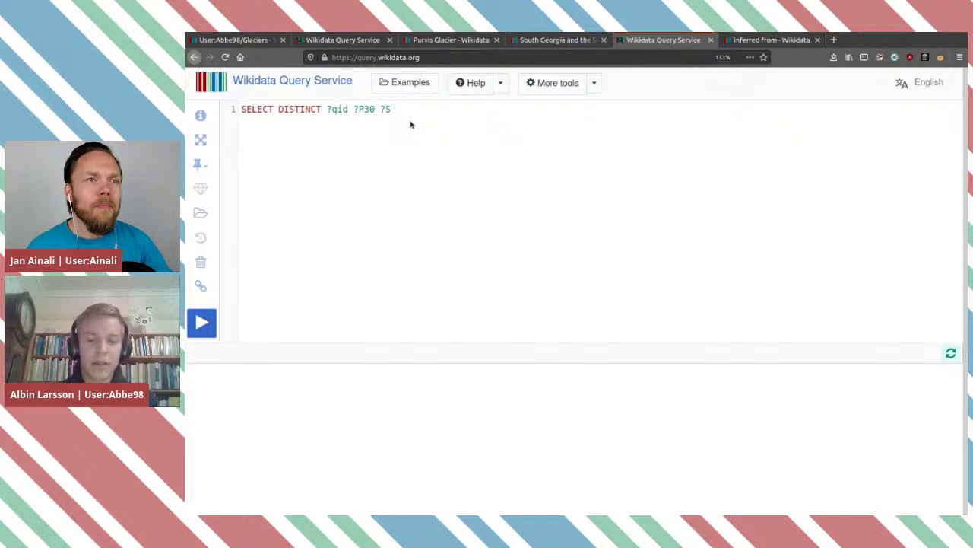
pyautogui.write('3452')
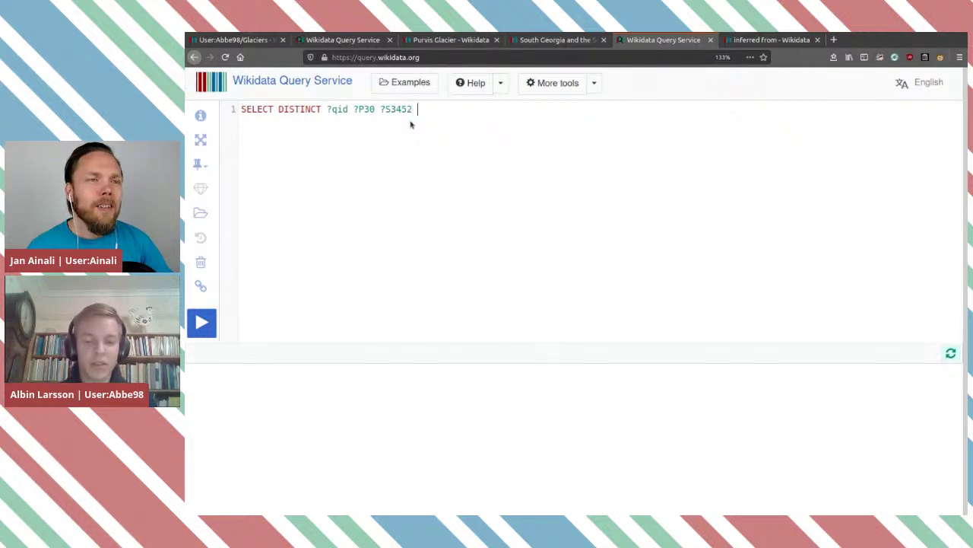
pyautogui.write(' WHERE ')
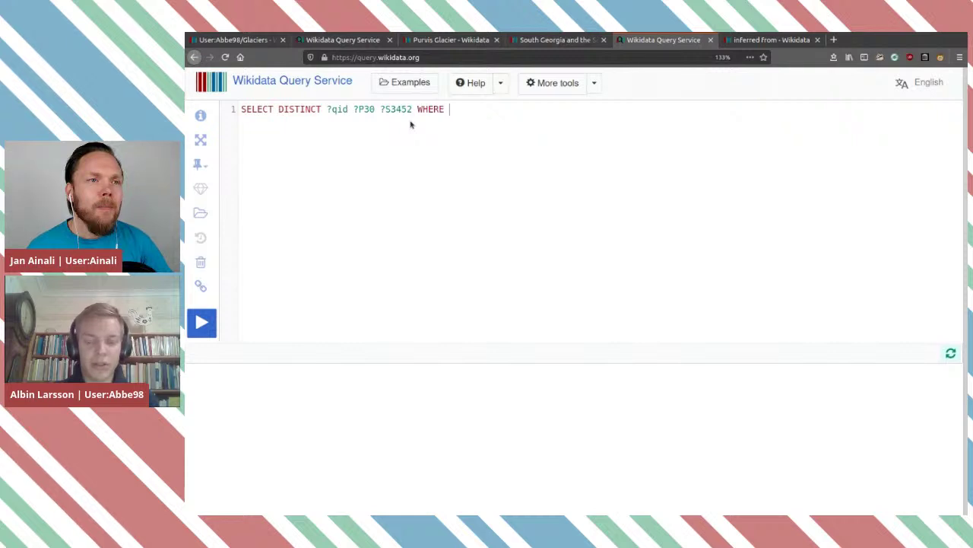
pyautogui.write('{  }')
pyautogui.press('Left')
pyautogui.press('Return')
pyautogui.press('Return')
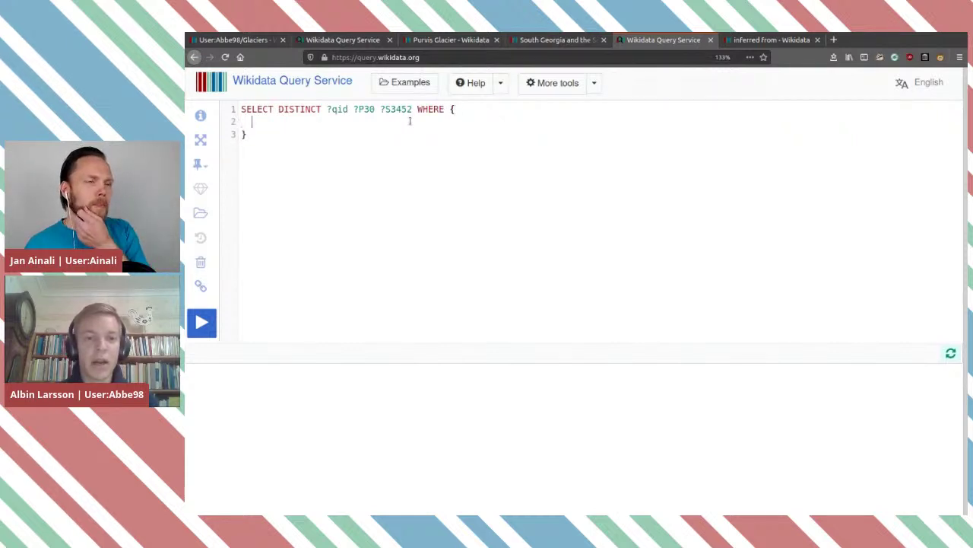
# Copy the pattern "?item wdt:P31/wdt:P279* wd:Q35666 ." from the existing glacier query into the new query's WHERE block
pyautogui.click(327, 40)
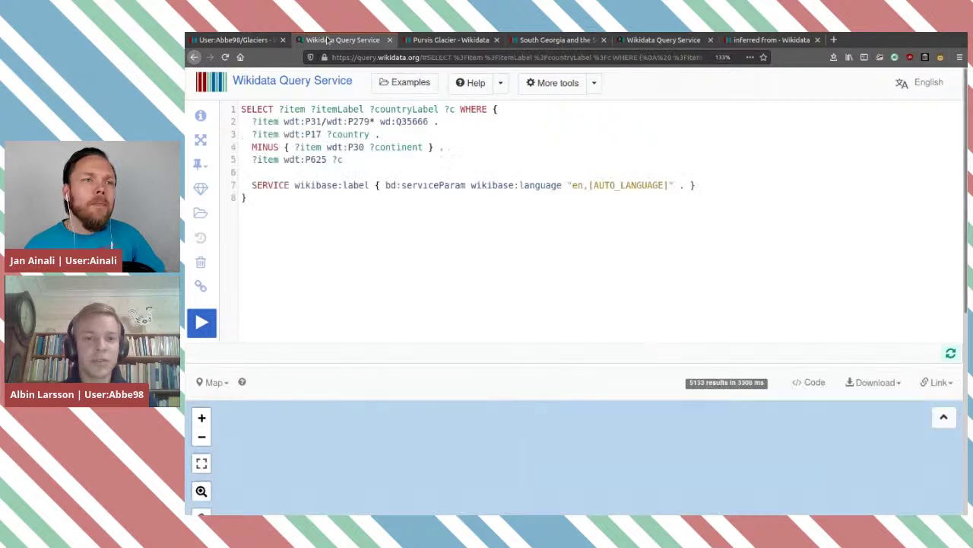
pyautogui.moveTo(439, 121); pyautogui.dragTo(248, 120)
pyautogui.hotkey('ctrl', 'c')
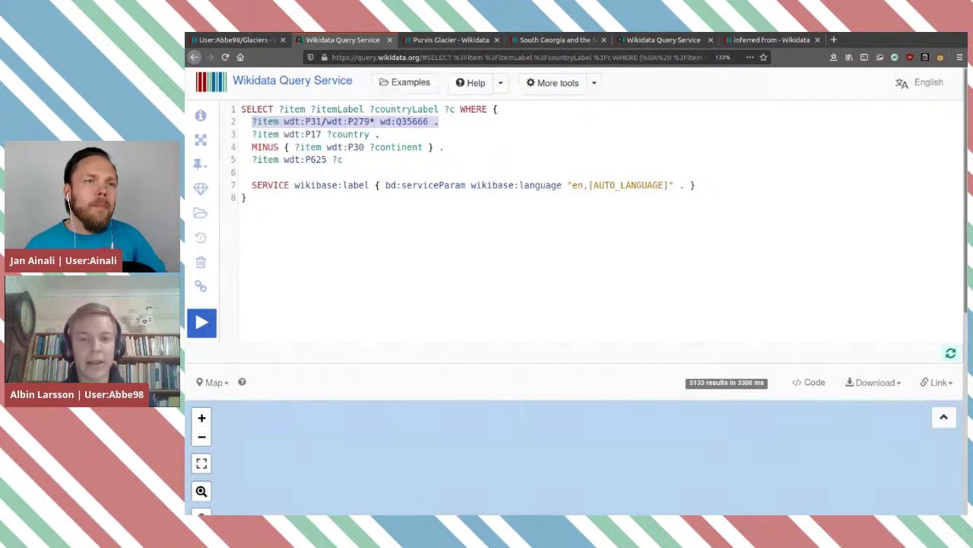
pyautogui.click(664, 40)
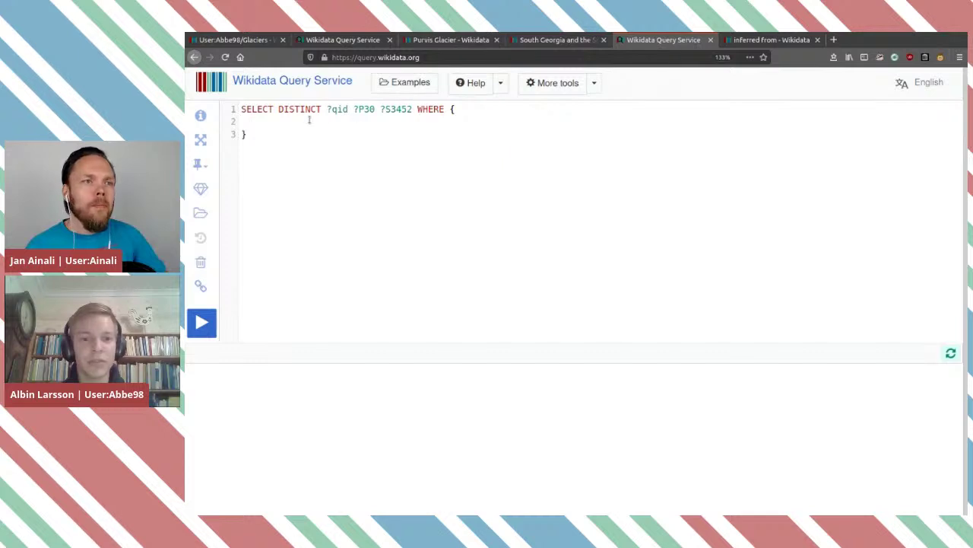
pyautogui.hotkey('ctrl', 'v')
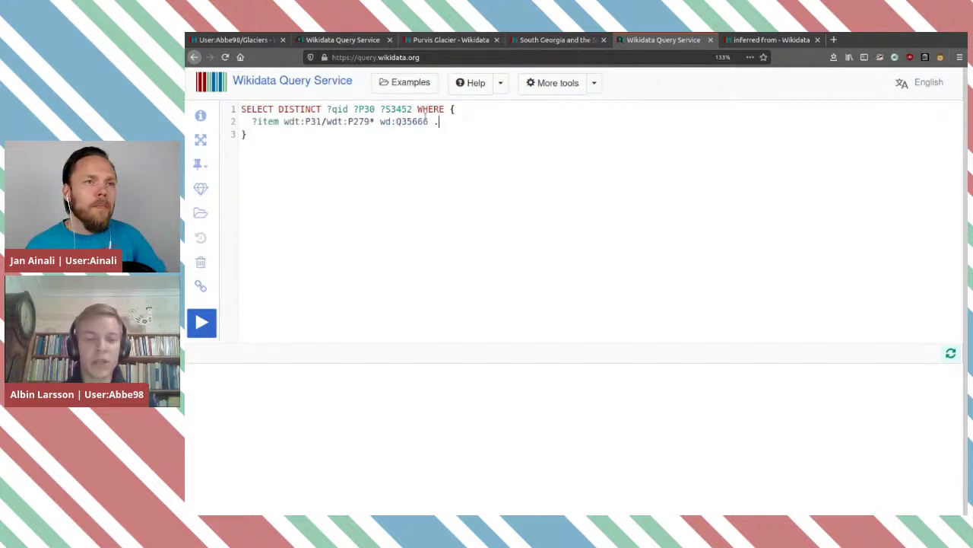
# Begin another ?item pattern below the glacier line using the located in the administrative territorial entity property, wdt:P131
pyautogui.press('Return')
pyautogui.moveTo(425, 114)
pyautogui.write('Item')
pyautogui.press('BackSpace')
pyautogui.press('BackSpace')
pyautogui.press('BackSpace')
pyautogui.press('BackSpace')
pyautogui.write('?')
pyautogui.press('Escape')
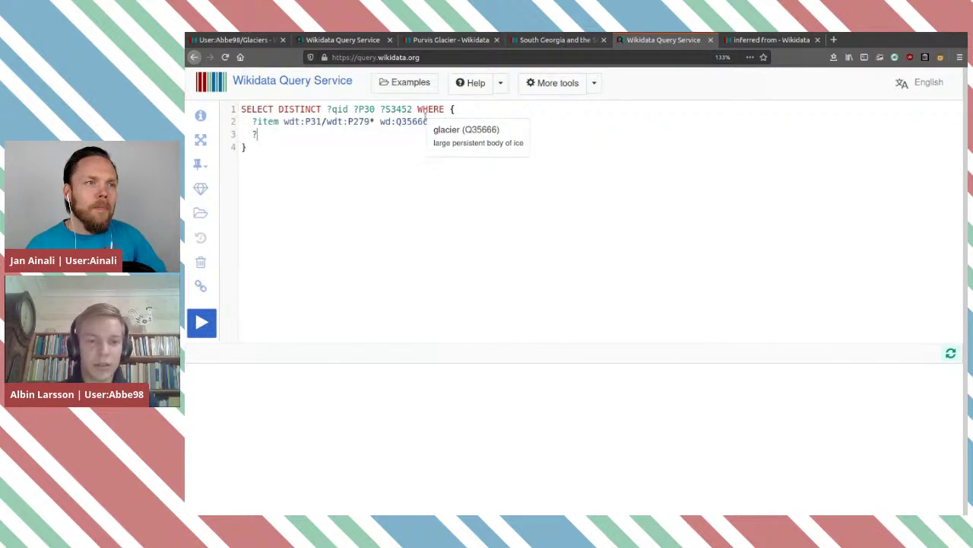
pyautogui.write('i')
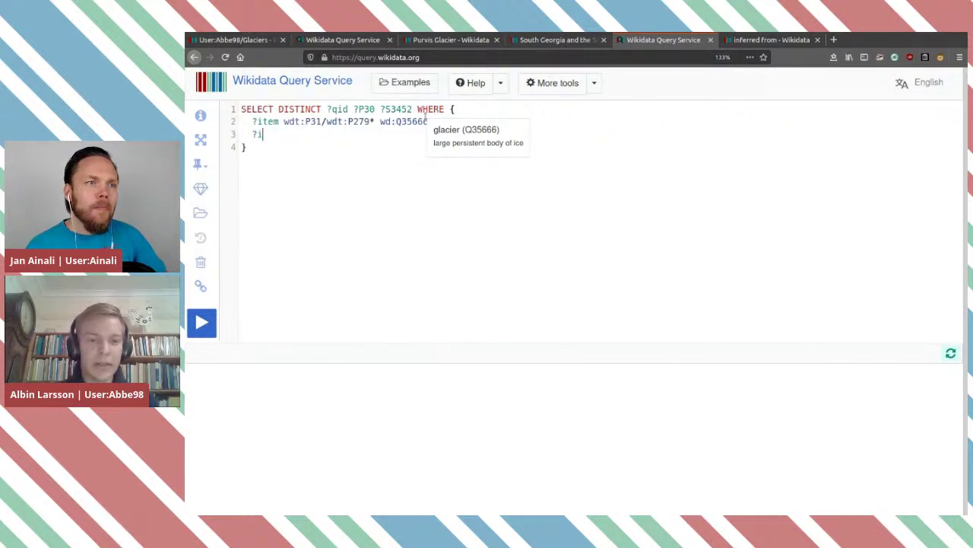
pyautogui.write('t')
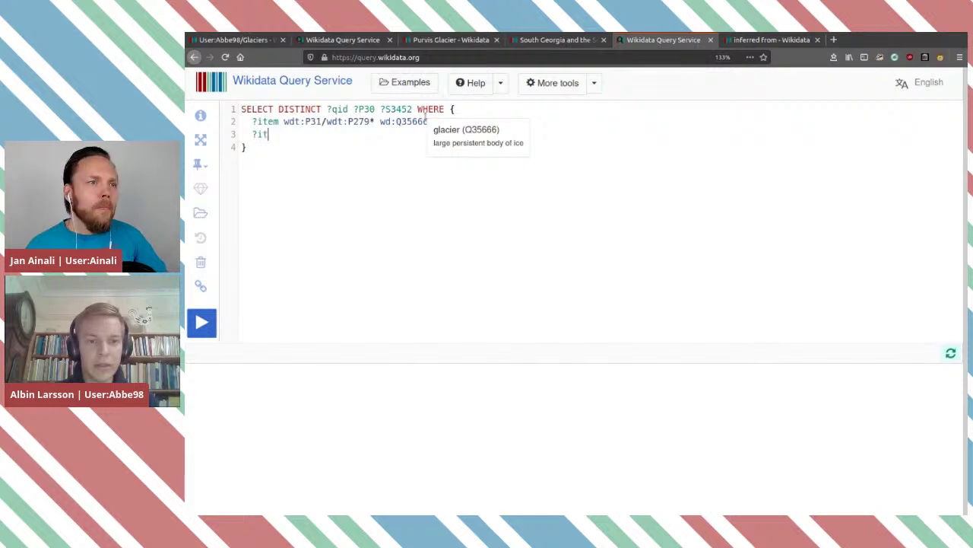
pyautogui.write('em wdt:')
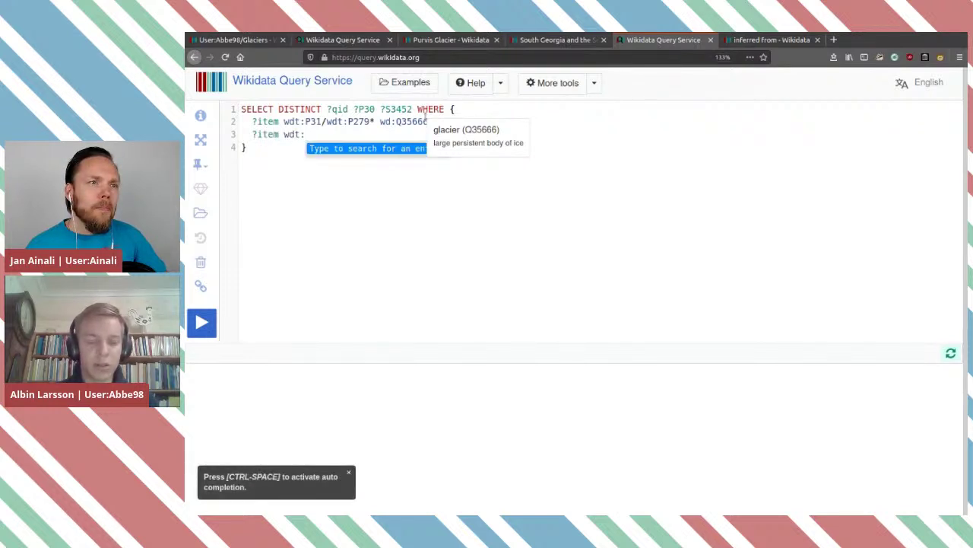
pyautogui.write('locate')
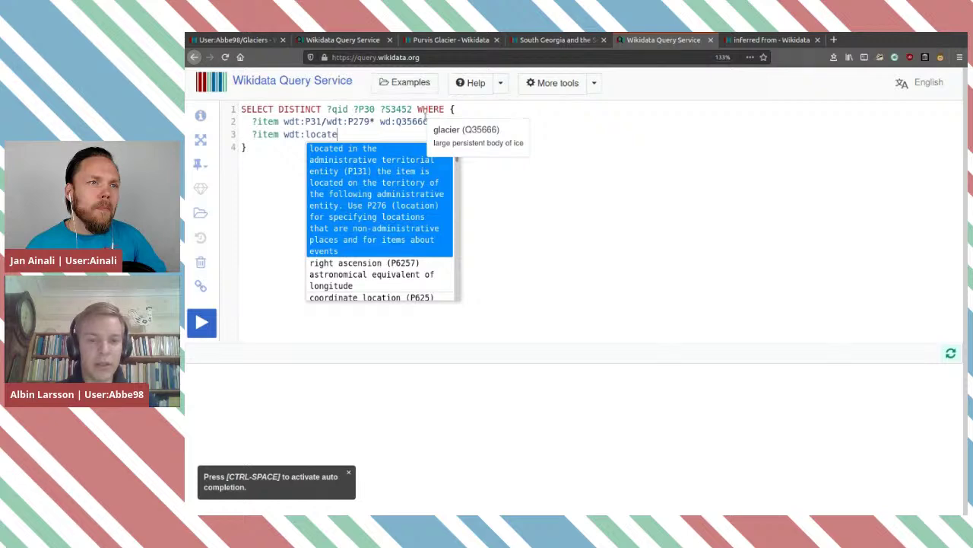
pyautogui.click(339, 223)
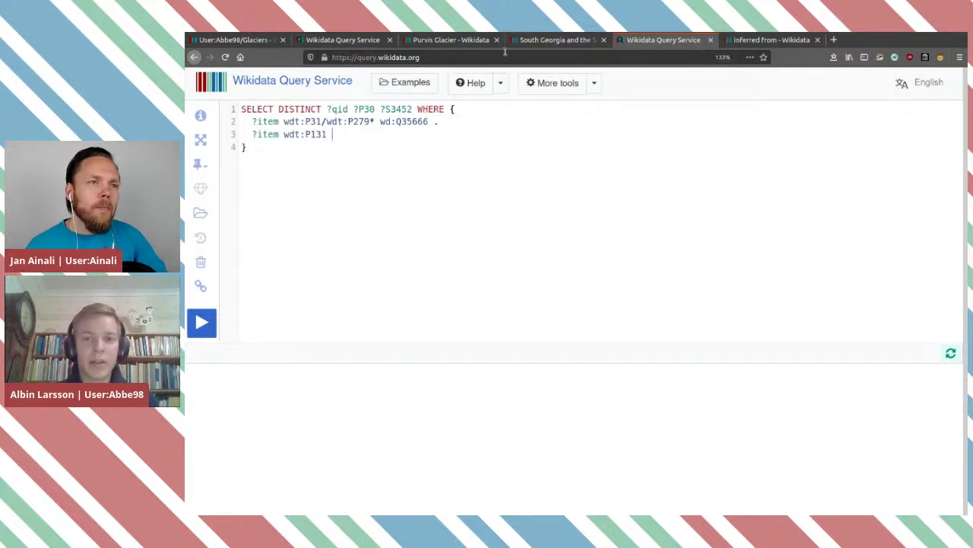
# Get the item ID of South Georgia and the South Sandwich Islands and complete the P131 pattern with wd:Q35086 and a closing period
pyautogui.click(558, 40)
pyautogui.scroll(5, 889, 122)
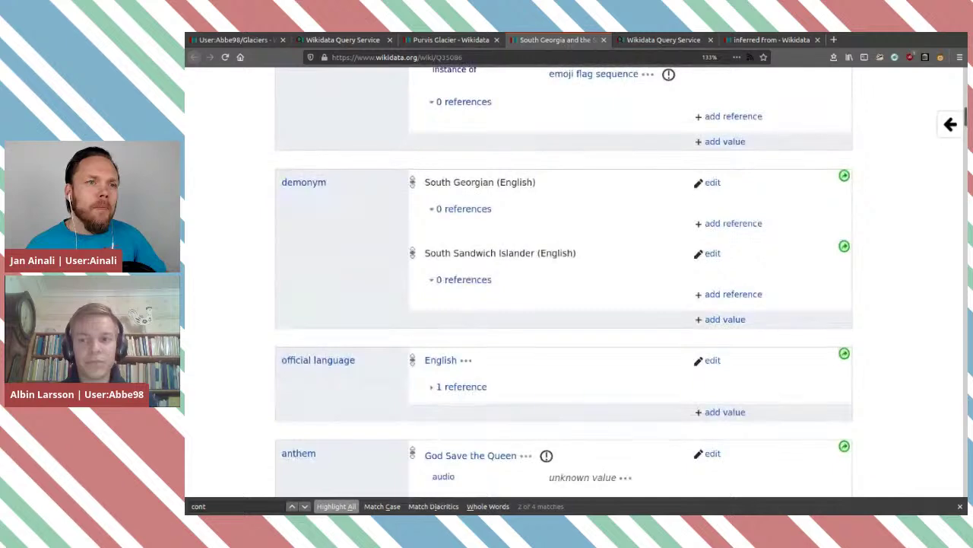
pyautogui.scroll(10, 889, 122)
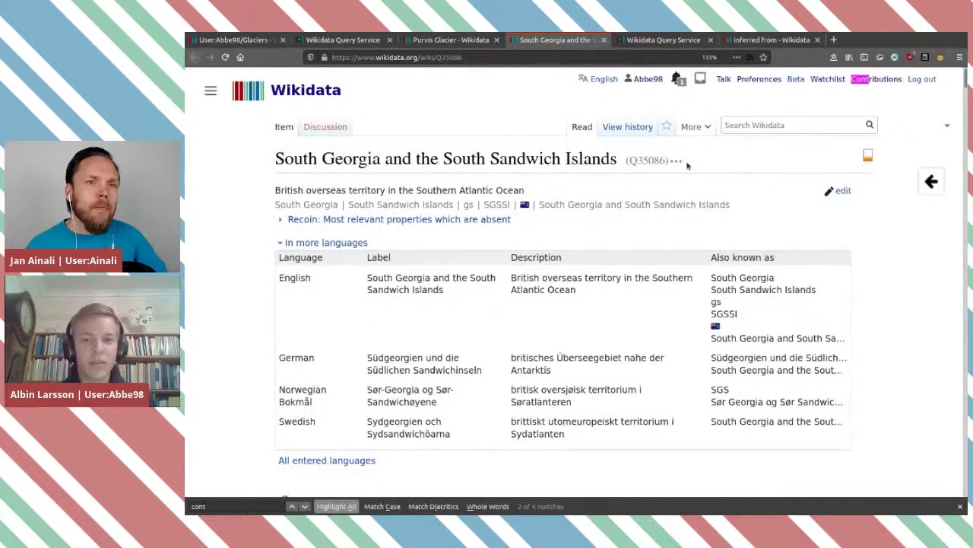
pyautogui.doubleClick(643, 160)
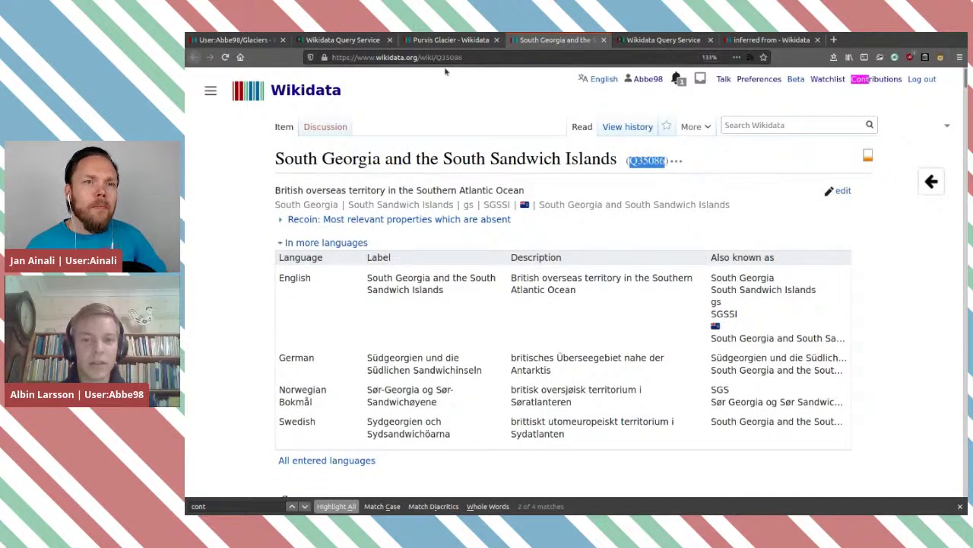
pyautogui.click(451, 39)
pyautogui.click(343, 40)
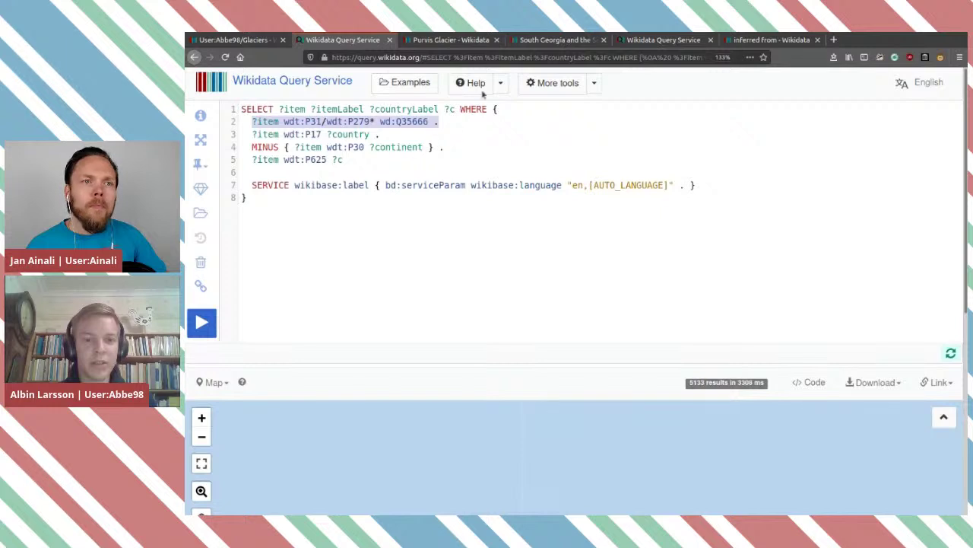
pyautogui.click(647, 39)
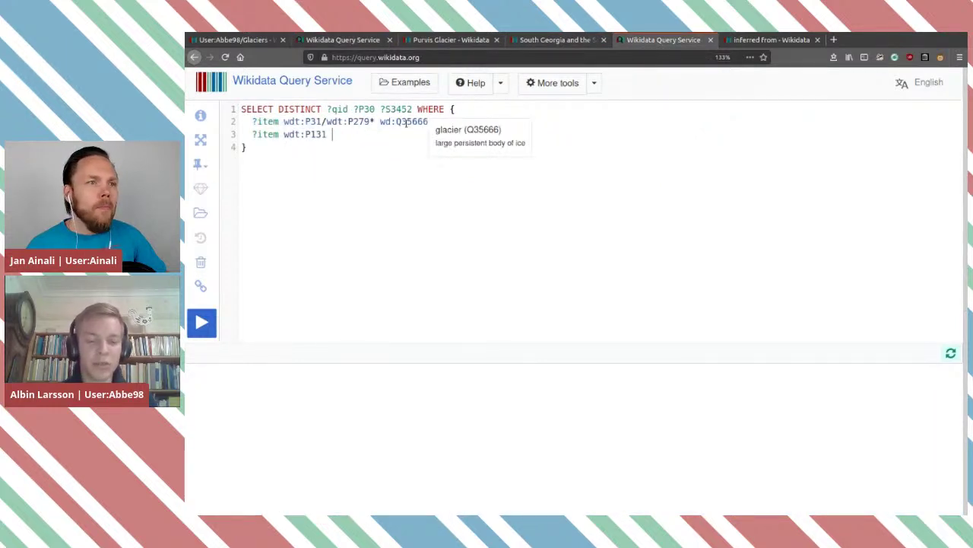
pyautogui.write('wd:')
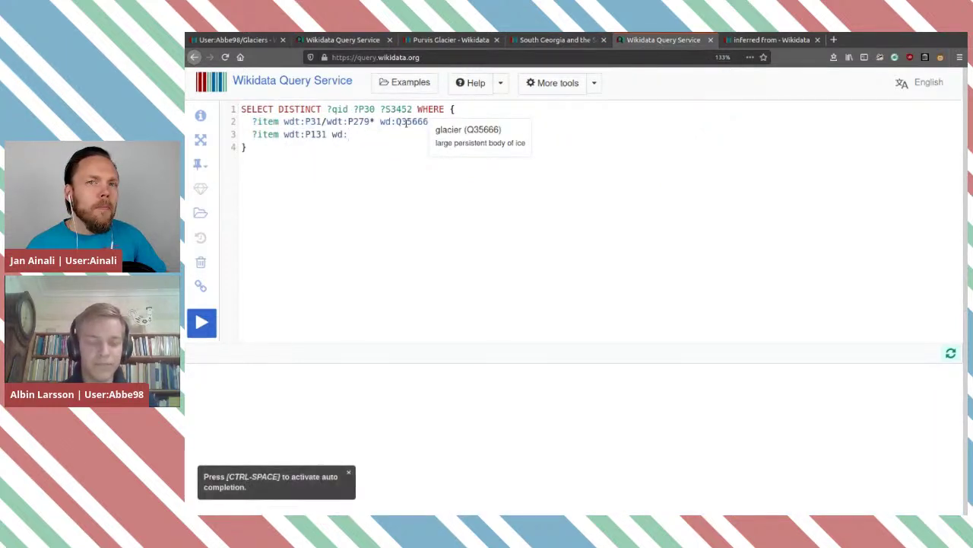
pyautogui.write('Q35086 .')
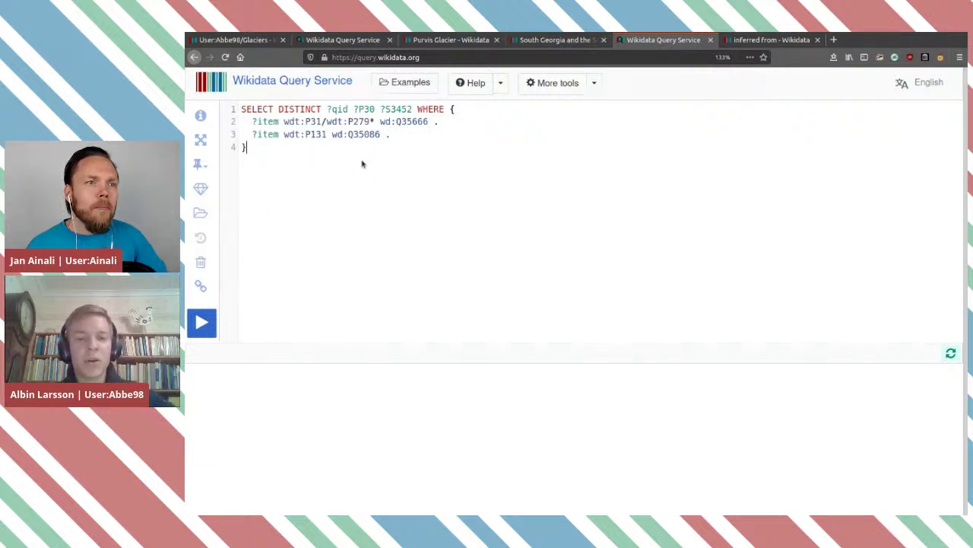
pyautogui.click(336, 171)
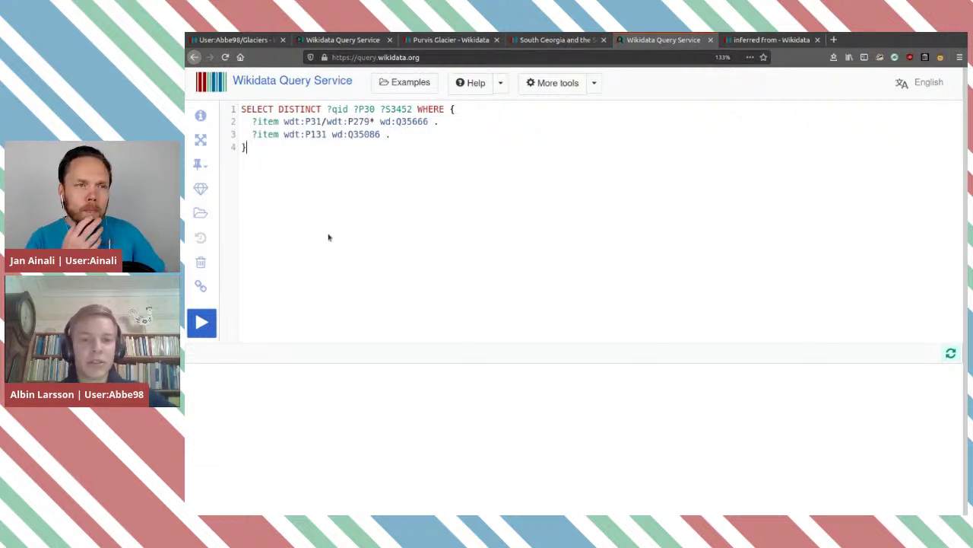
pyautogui.doubleClick(268, 122)
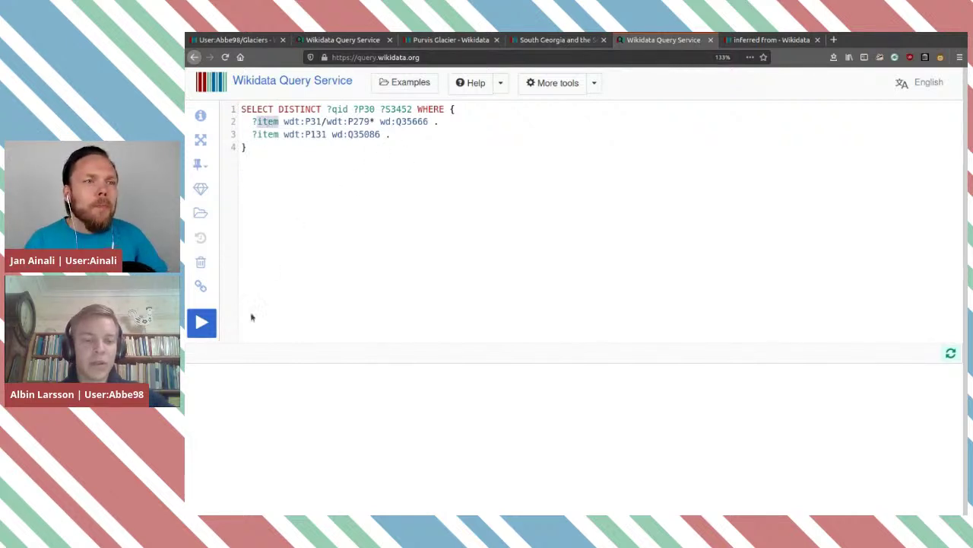
pyautogui.click(386, 176)
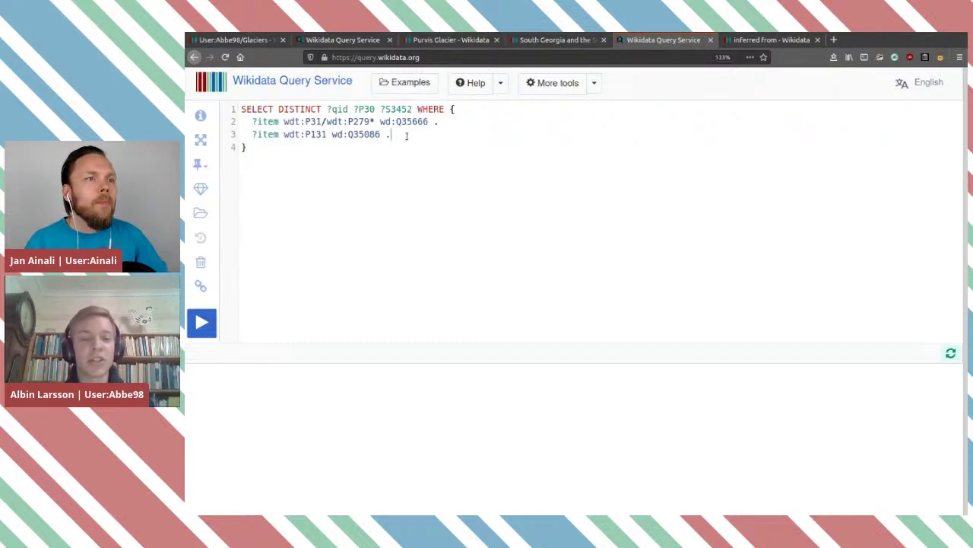
# Copy the three SELECT variables, replace them with *, run the query and look over the listed glacier items
pyautogui.moveTo(412, 109); pyautogui.dragTo(326, 112)
pyautogui.hotkey('ctrl', 'c')
pyautogui.press('BackSpace')
pyautogui.write('*')
pyautogui.hotkey('ctrl', 'Return')
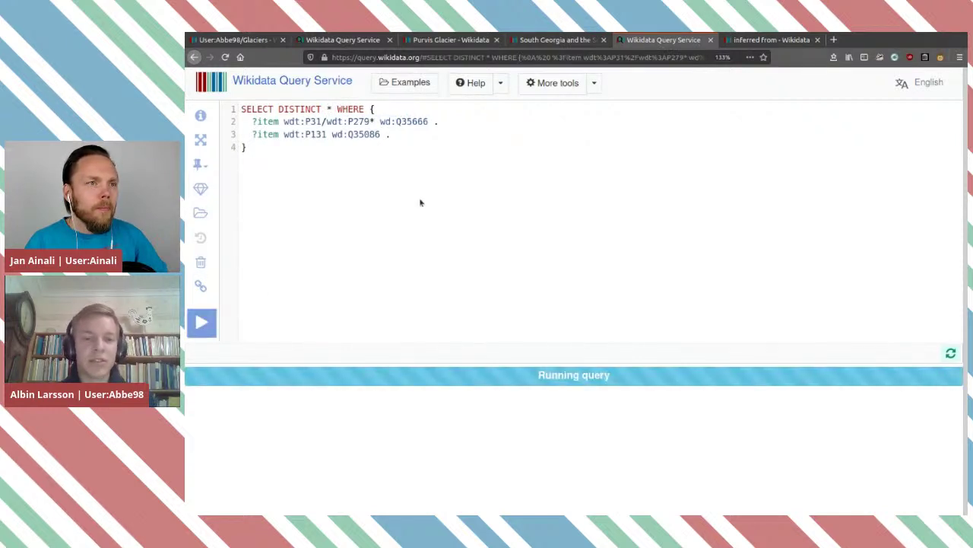
pyautogui.scroll(-10, 428, 299)
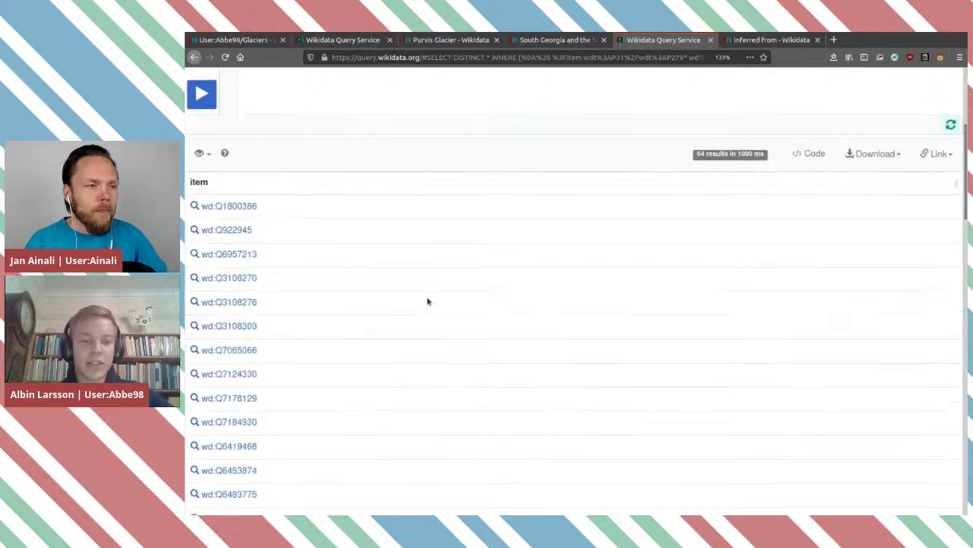
pyautogui.scroll(10, 428, 301)
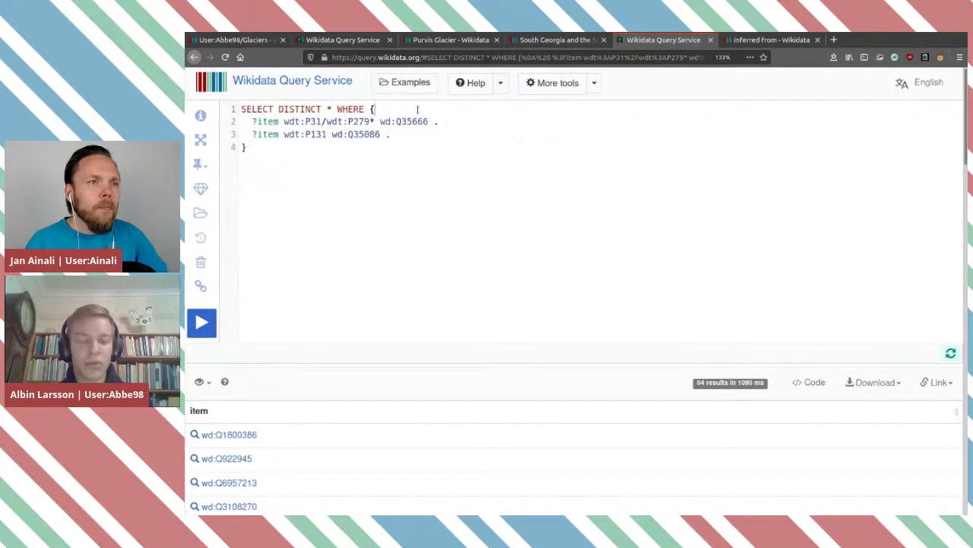
# Restore ?qid ?P30 ?S3452 in the SELECT clause in place of the asterisk
pyautogui.click(332, 109)
pyautogui.press('BackSpace')
pyautogui.write('*')
pyautogui.press('BackSpace')
pyautogui.hotkey('ctrl', 'v')
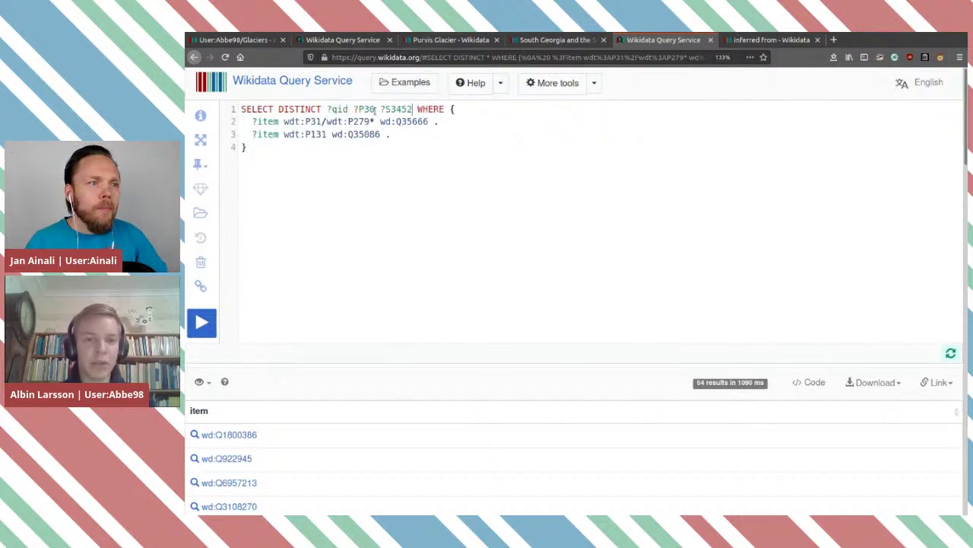
# Add an empty BIND() expression below the P131 pattern, separated from it by a blank line
pyautogui.click(408, 134)
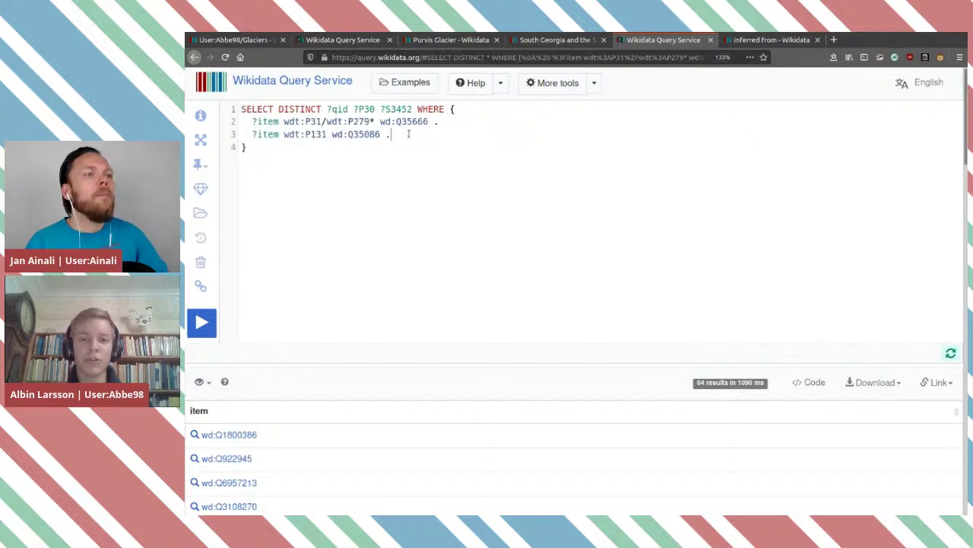
pyautogui.press('Return')
pyautogui.press('Return')
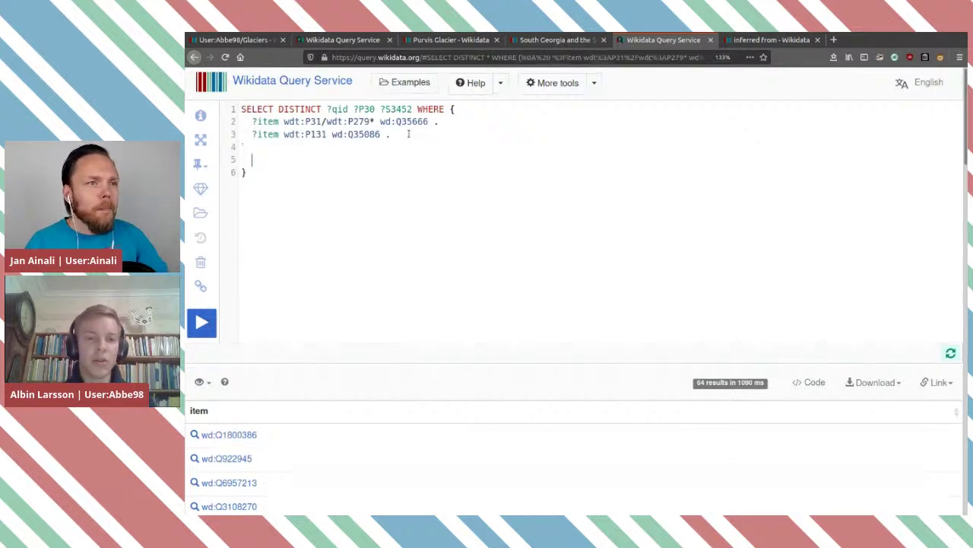
pyautogui.write('BIND ')
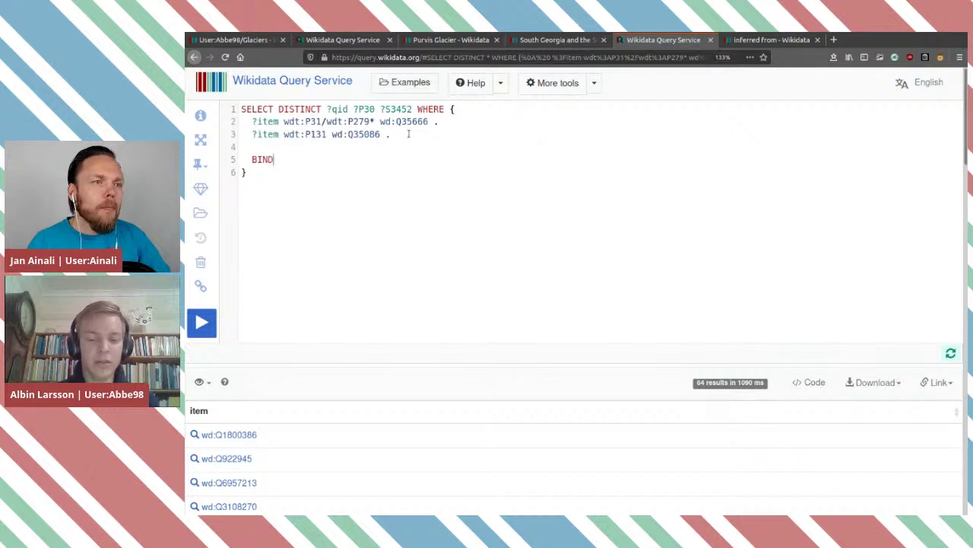
pyautogui.write('(')
pyautogui.press('BackSpace')
pyautogui.press('BackSpace')
pyautogui.write('(')
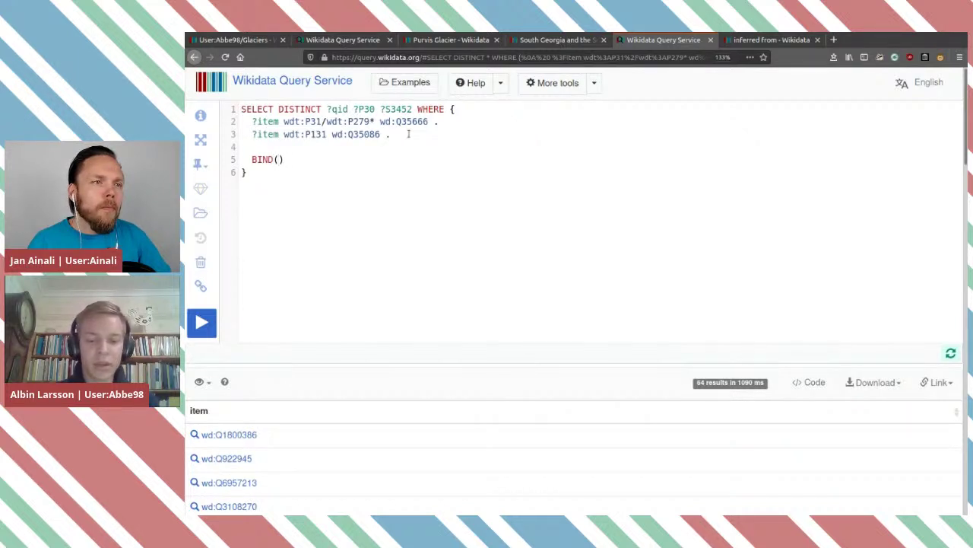
pyautogui.write('?')
pyautogui.write('qid')
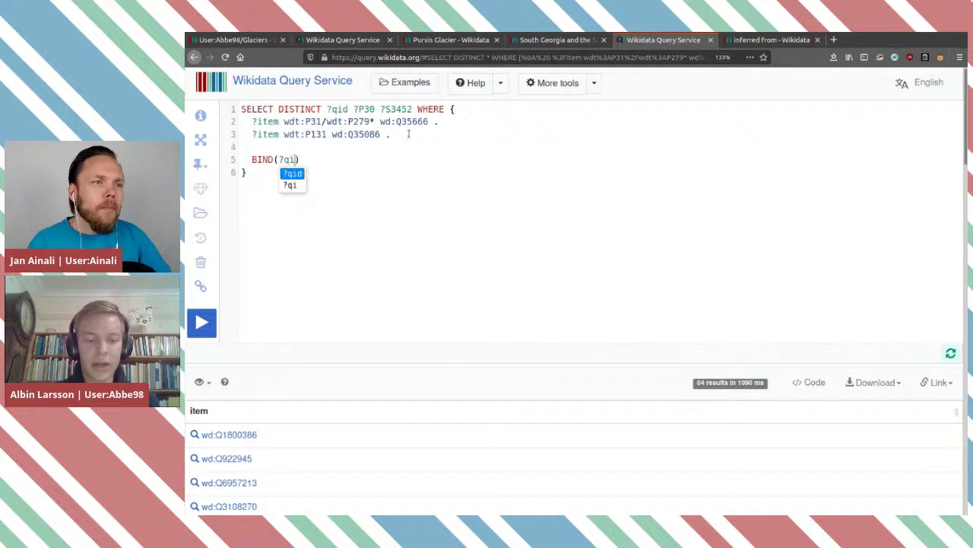
pyautogui.press('BackSpace')
pyautogui.press('BackSpace')
pyautogui.press('BackSpace')
pyautogui.press('BackSpace')
pyautogui.press('BackSpace')
# Fill the BIND expression with ?item AS ?qid
pyautogui.write('?item AS ')
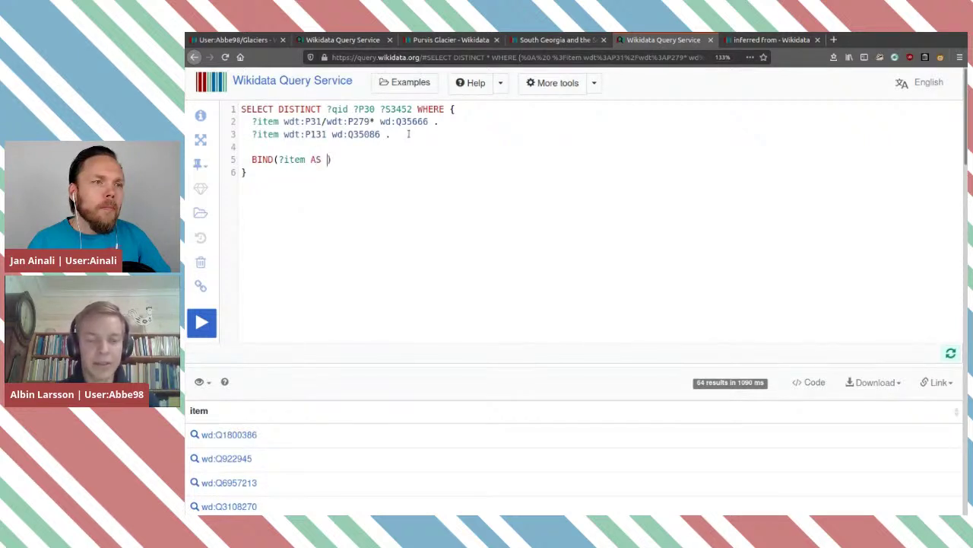
pyautogui.write('?qid')
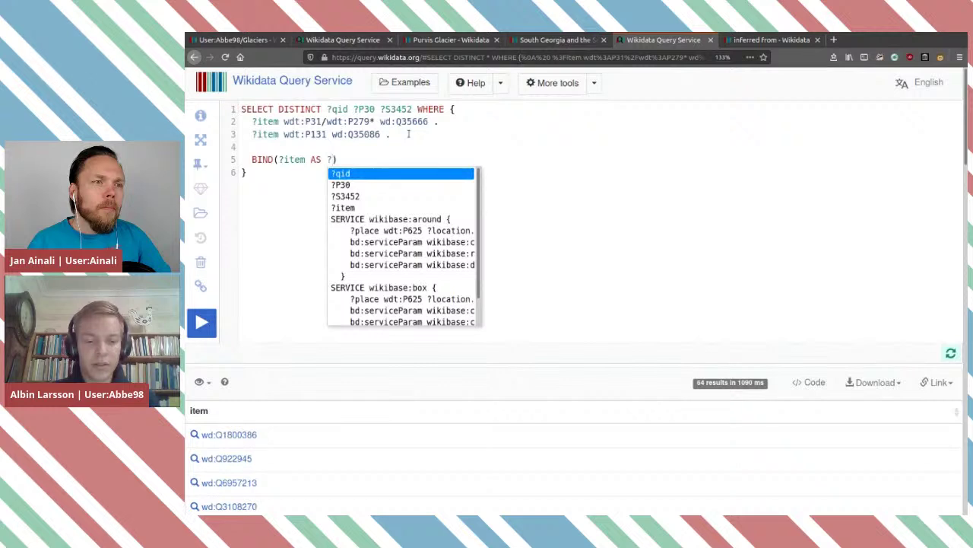
pyautogui.press('Left')
pyautogui.press('Left')
pyautogui.press('Left')
pyautogui.press('Left')
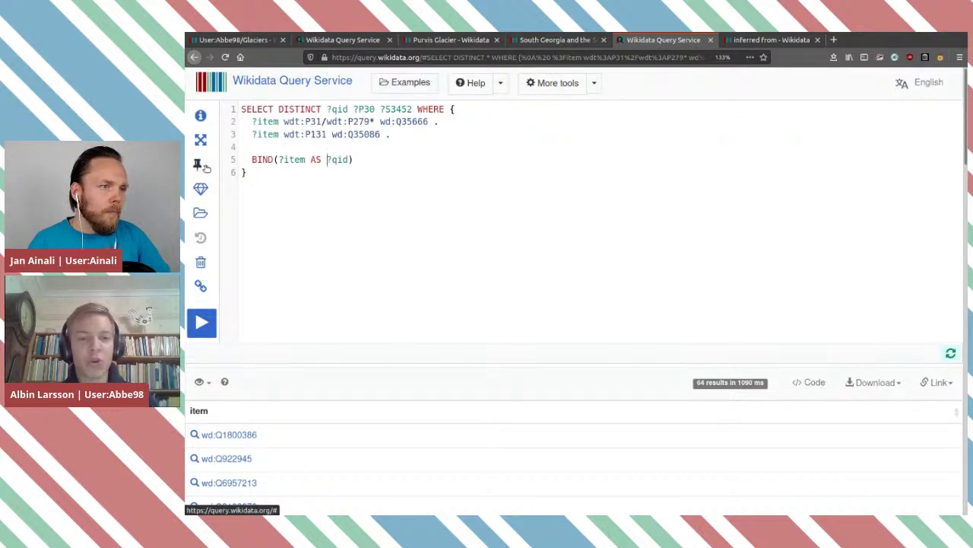
pyautogui.moveTo(204, 181)
pyautogui.scroll(-3, 261, 196)
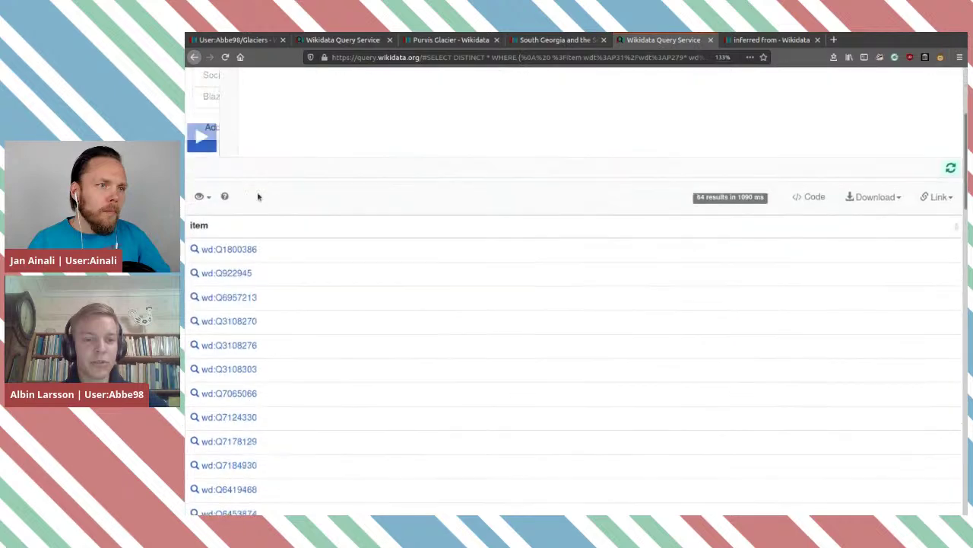
pyautogui.scroll(3, 274, 147)
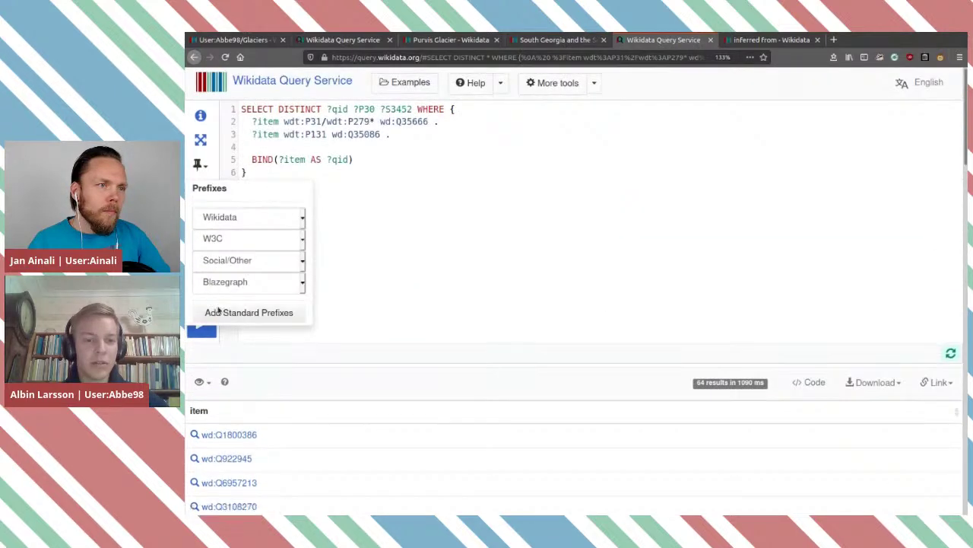
pyautogui.click(213, 310)
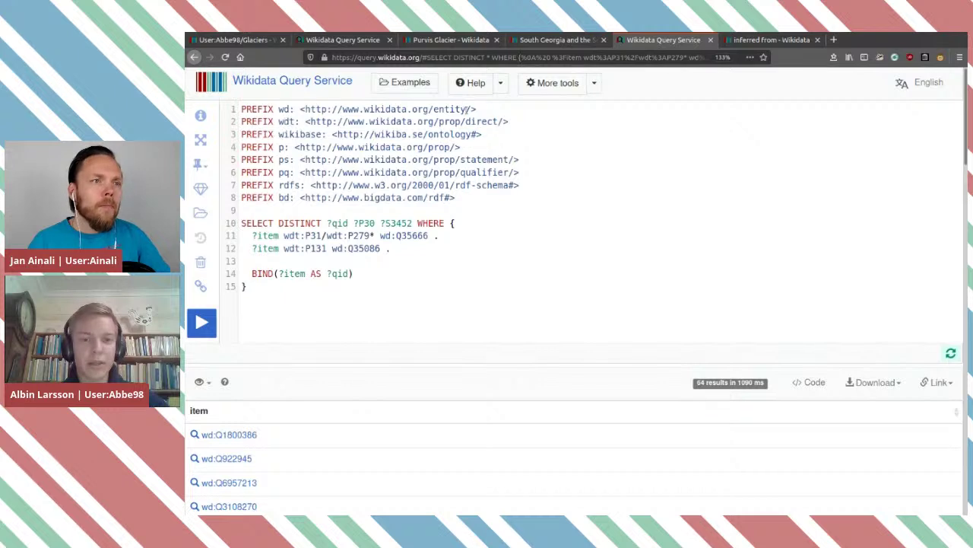
pyautogui.moveTo(471, 108); pyautogui.dragTo(310, 110)
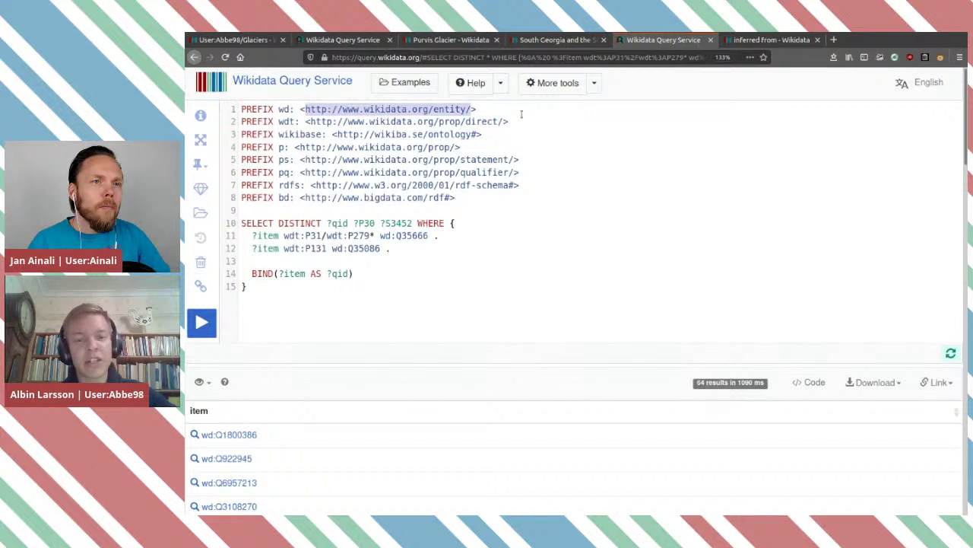
pyautogui.press('BackSpace')
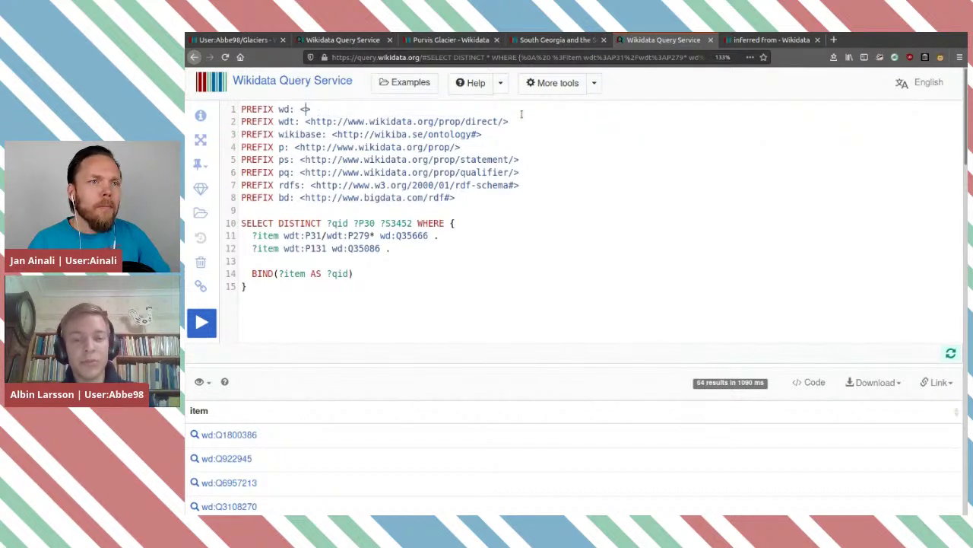
# Delete all the PREFIX lines and the blank lines above the SELECT clause
pyautogui.click(465, 201)
pyautogui.moveTo(464, 200); pyautogui.dragTo(226, 114)
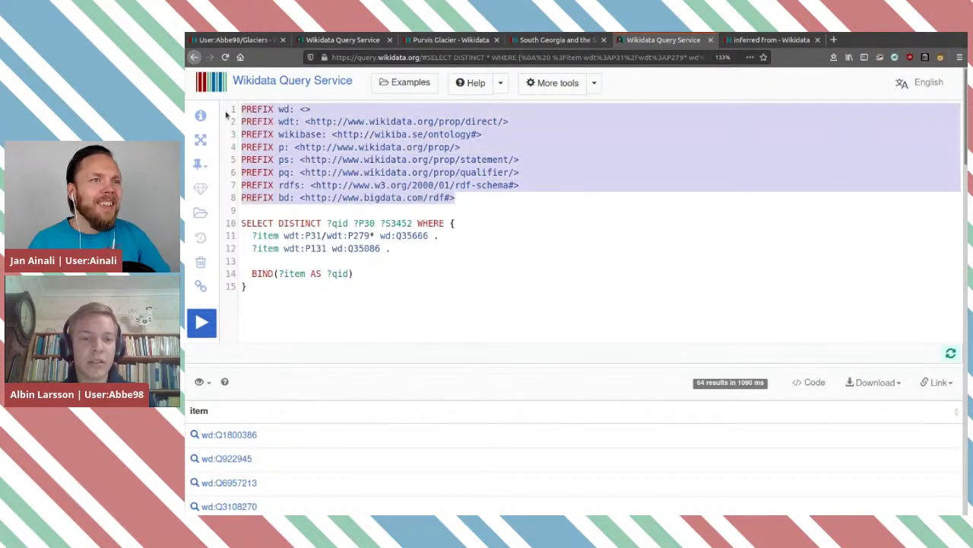
pyautogui.press('BackSpace')
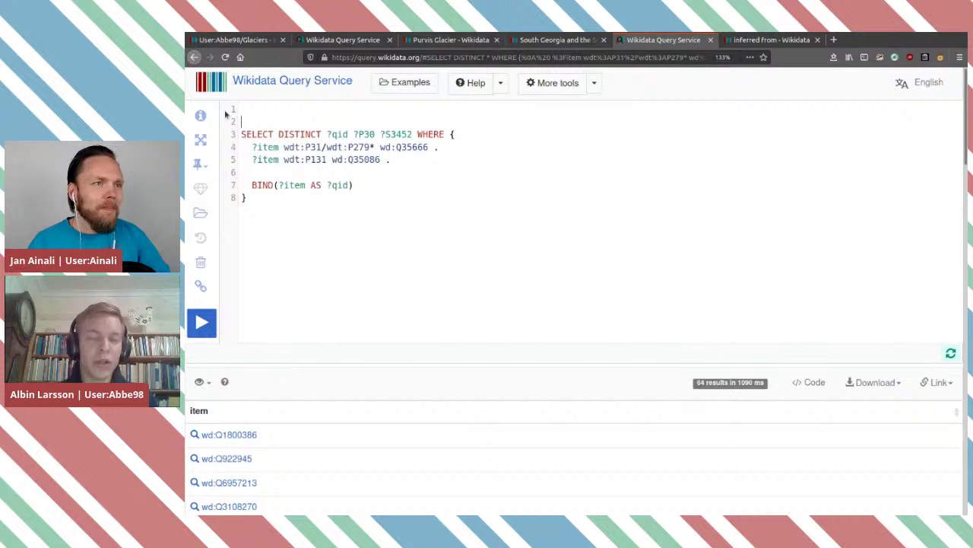
pyautogui.press('BackSpace')
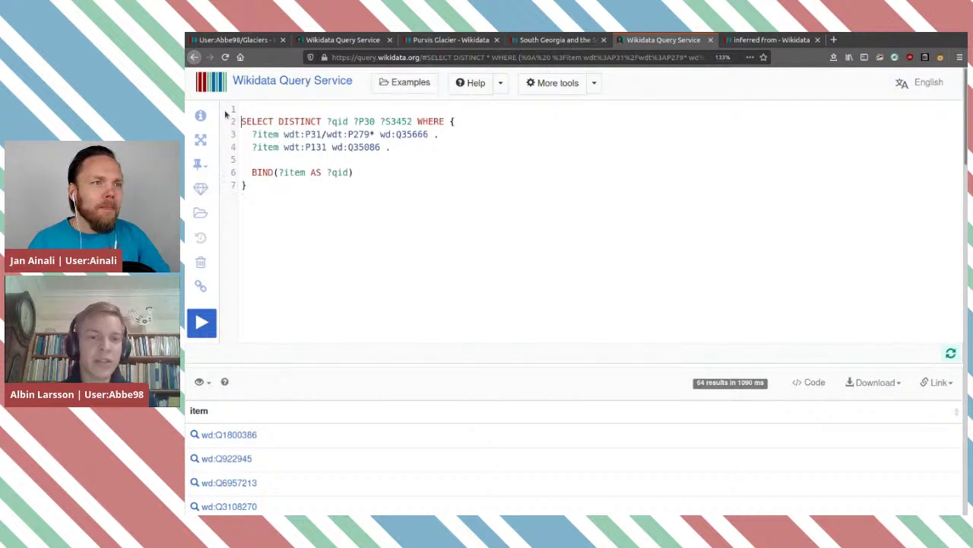
pyautogui.press('Delete')
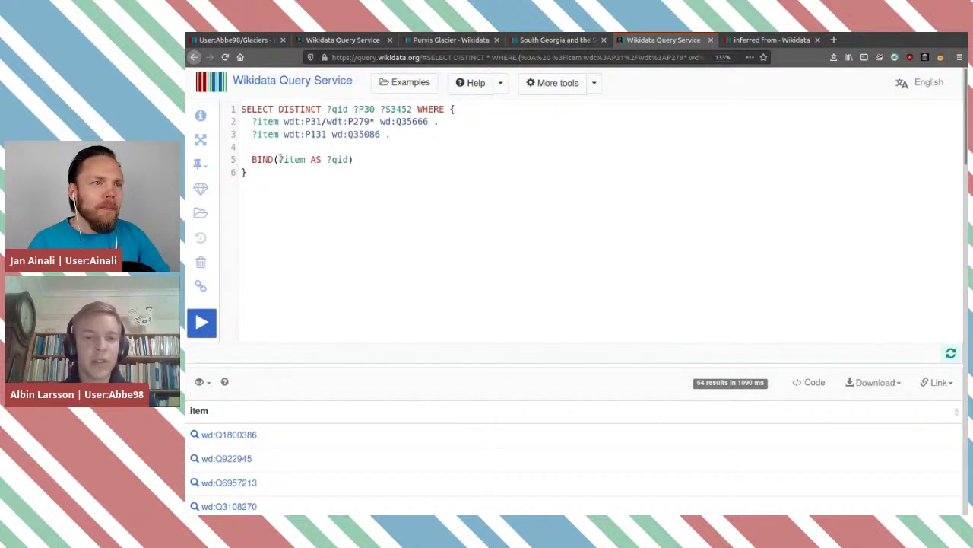
# Wrap ?item in the BIND expression with the string and replace functions, as REPLACE(STR(?item))
pyautogui.click(279, 159)
pyautogui.write('S')
pyautogui.write('EPLACE')
pyautogui.write('(')
pyautogui.press('Right')
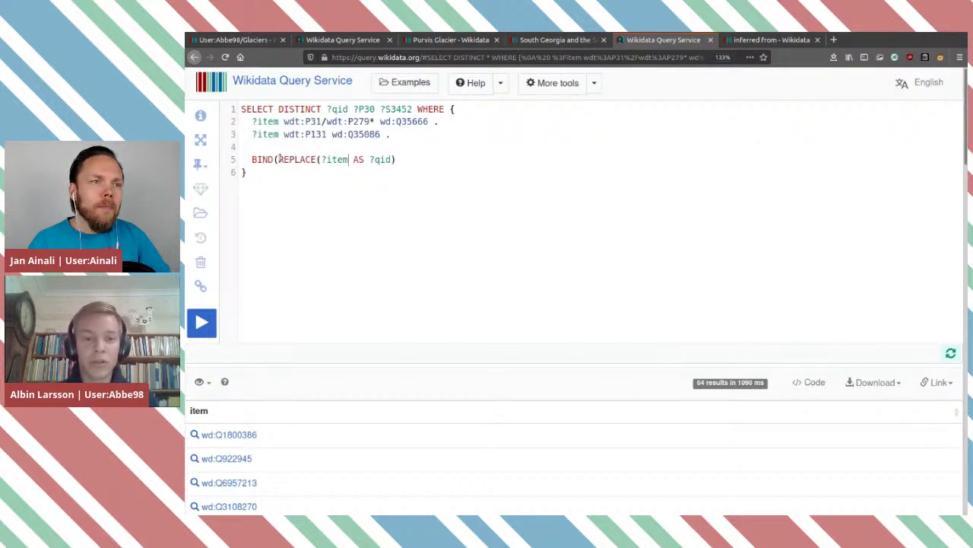
pyautogui.write(')')
pyautogui.press('Left')
pyautogui.write('STR(')
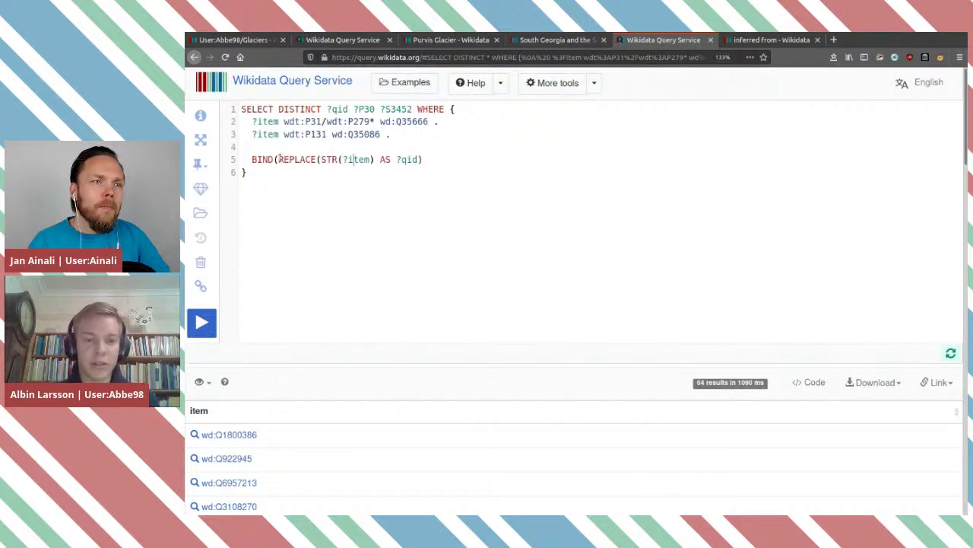
pyautogui.press('Right')
pyautogui.write(')')
pyautogui.press('Left')
pyautogui.press('Left')
pyautogui.press('Left')
pyautogui.press('Left')
pyautogui.press('Left')
pyautogui.press('Left')
pyautogui.press('Left')
pyautogui.press('Left')
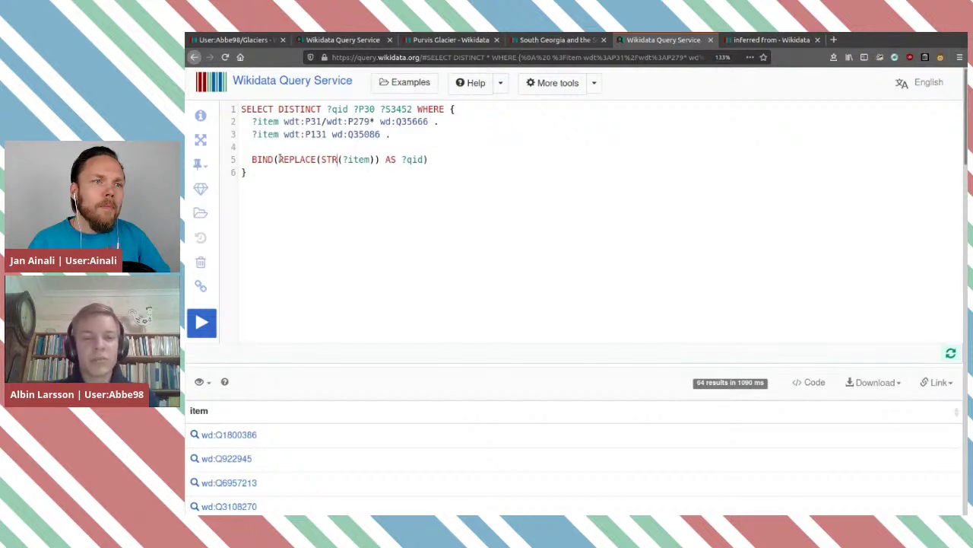
pyautogui.press('Right')
pyautogui.press('Right')
pyautogui.press('Right')
pyautogui.press('Right')
pyautogui.write(',')
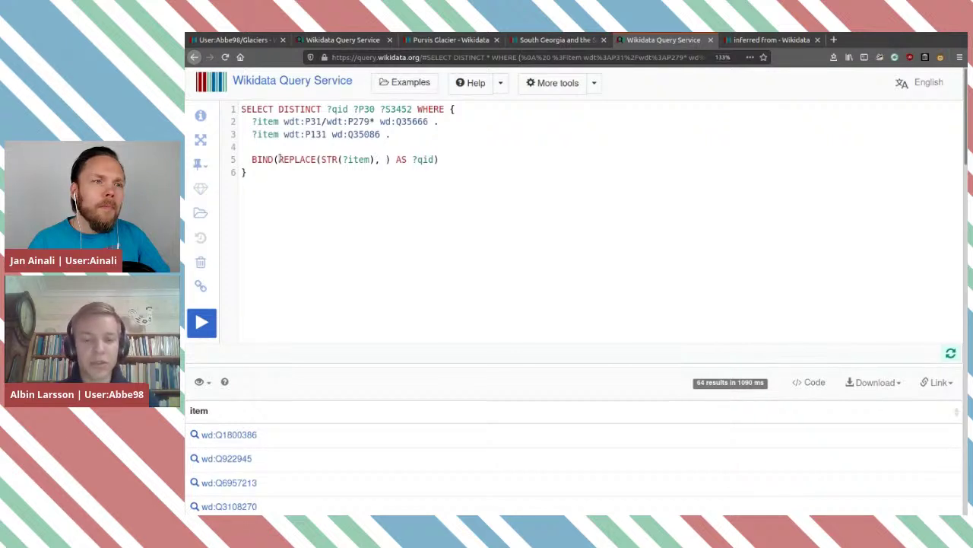
pyautogui.write("''")
pyautogui.write('http://www.wikidata.org/entity/')
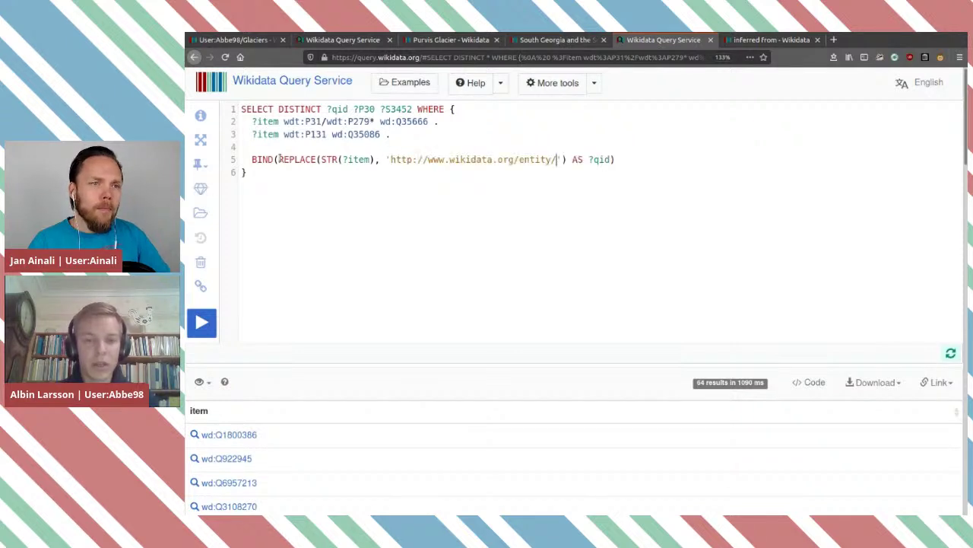
pyautogui.write(", ''")
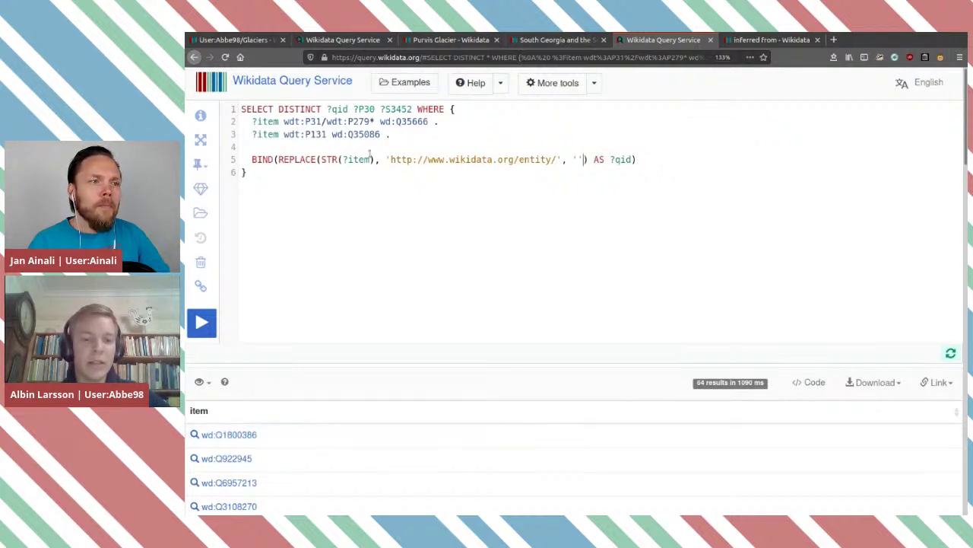
pyautogui.moveTo(420, 162); pyautogui.dragTo(461, 161)
pyautogui.click(534, 160)
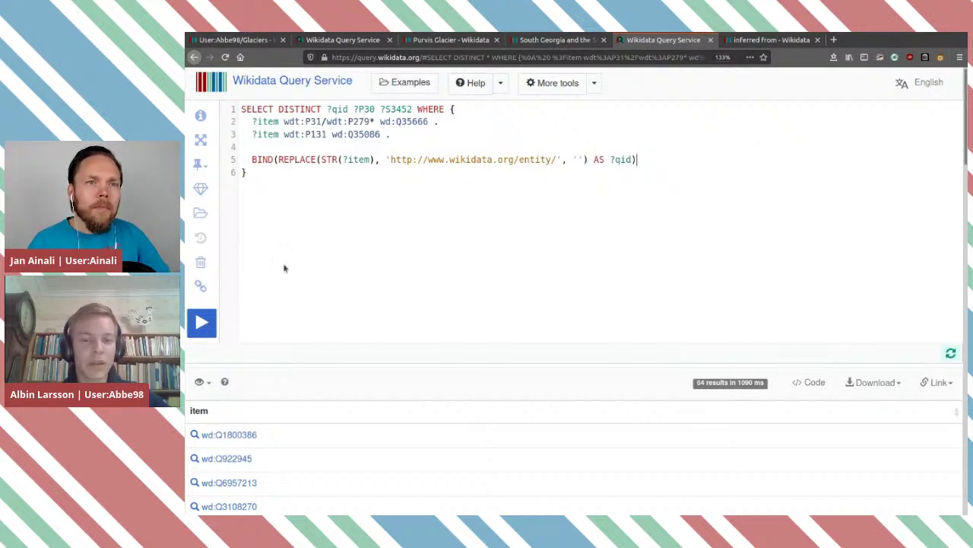
# Run the query and check the format of the identifiers in the qid column
pyautogui.click(202, 323)
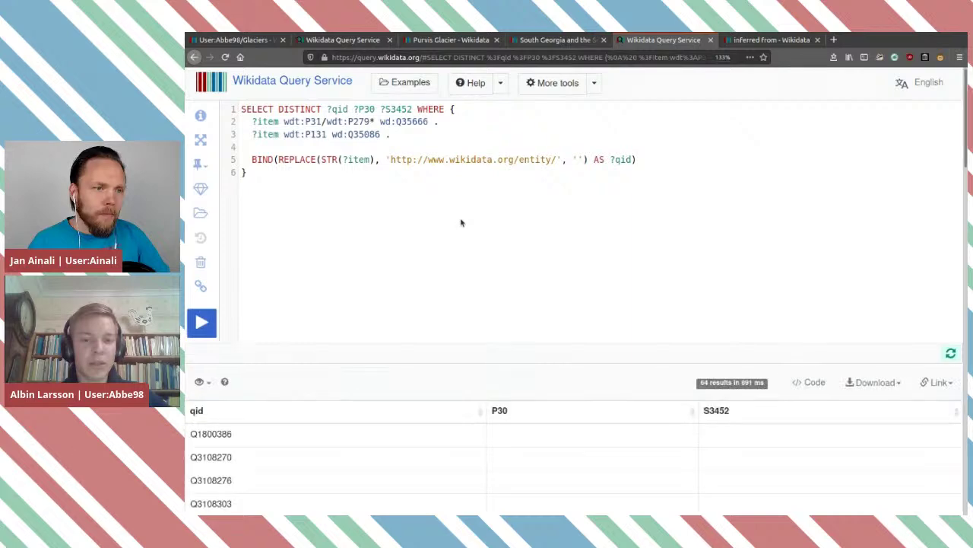
pyautogui.scroll(-3, 370, 291)
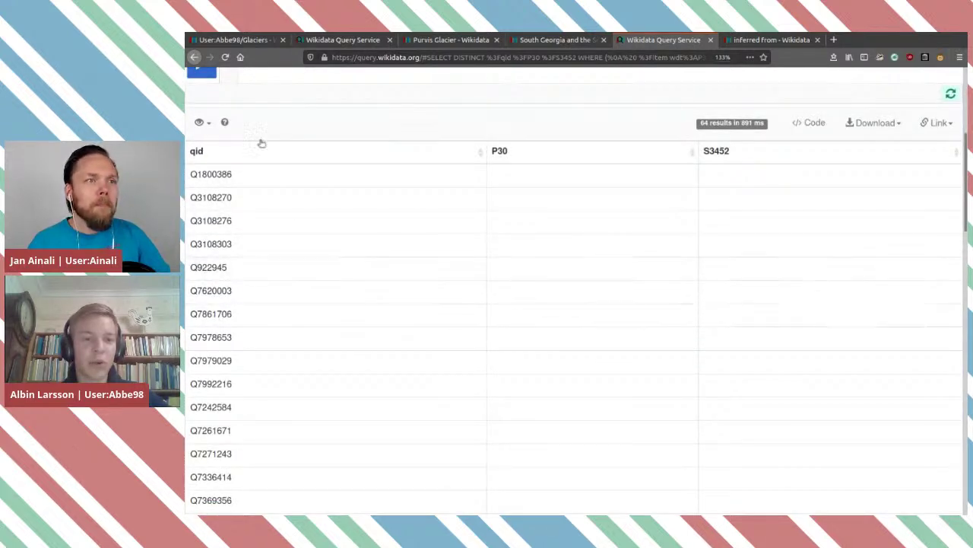
pyautogui.scroll(3, 321, 297)
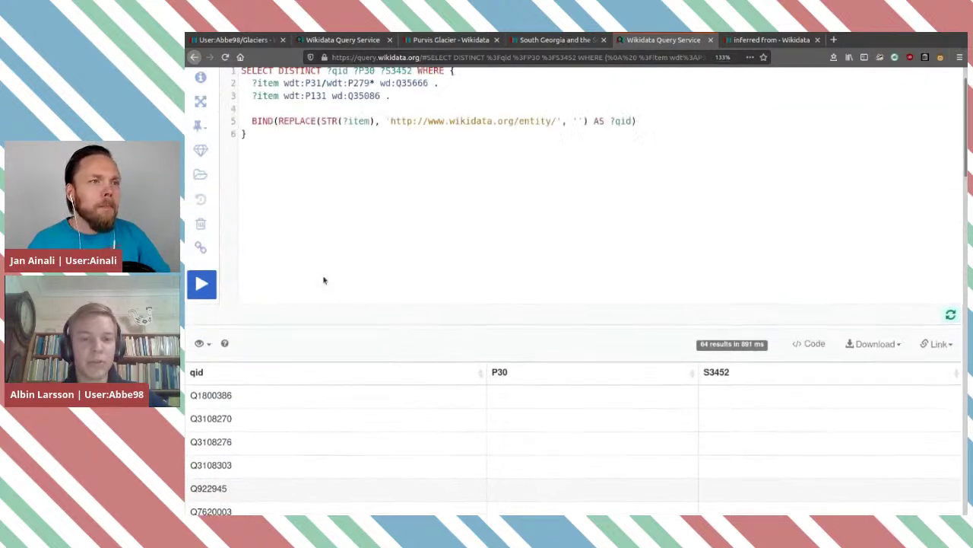
# Add a second BIND line below the first, binding an empty string to ?P30 as BIND('' AS ?P30)
pyautogui.click(679, 159)
pyautogui.press('Return')
pyautogui.write('BIND()')
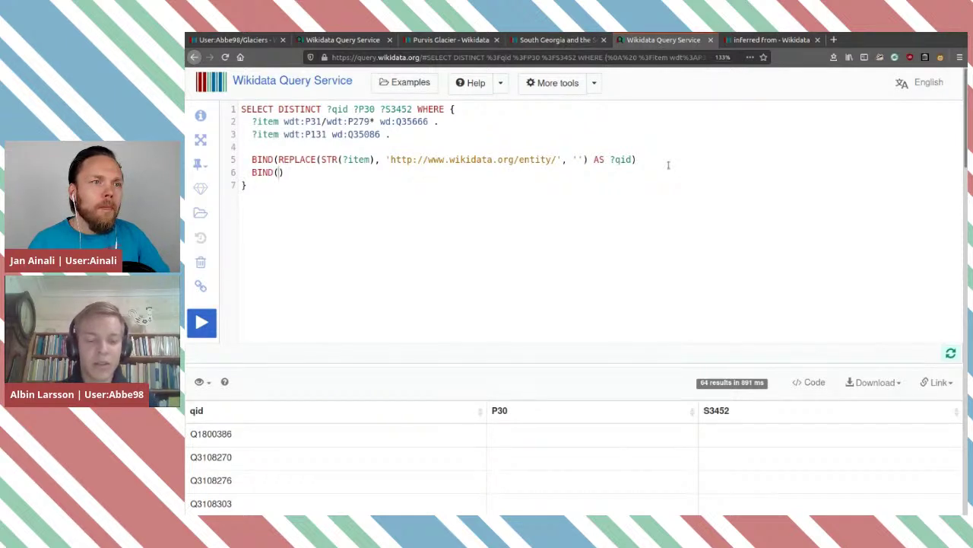
pyautogui.write('?')
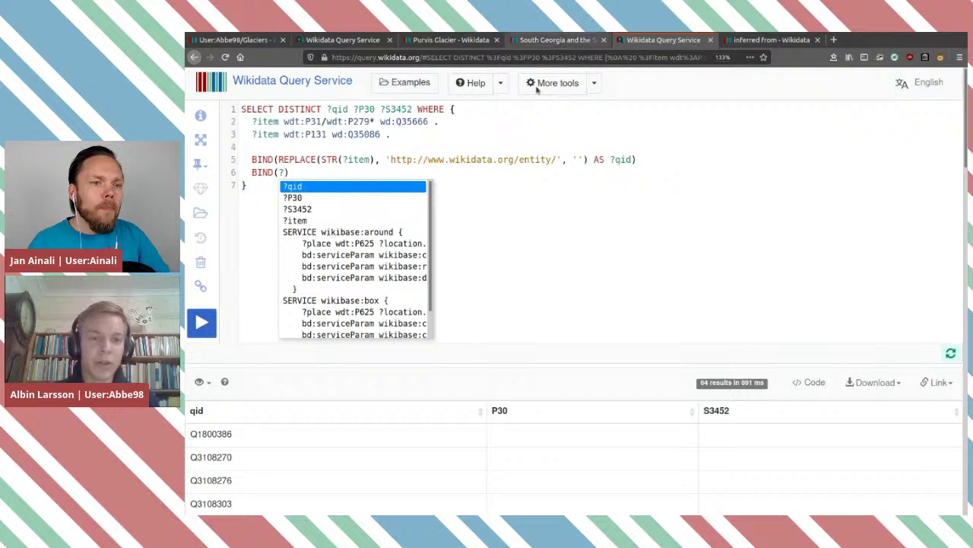
pyautogui.press('Down')
pyautogui.press('Return')
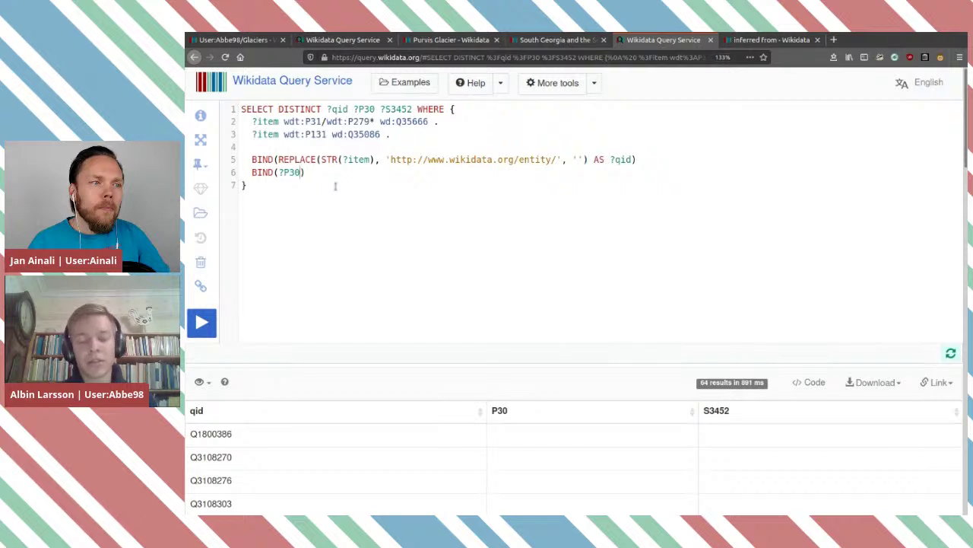
pyautogui.press('BackSpace')
pyautogui.press('BackSpace')
pyautogui.press('BackSpace')
pyautogui.press('BackSpace')
pyautogui.write("'' AS ")
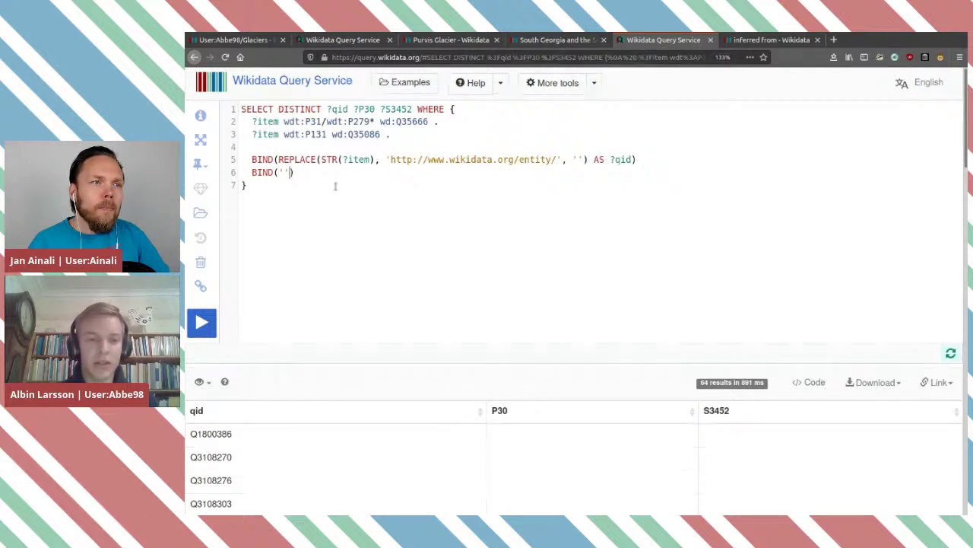
pyautogui.write('?P3')
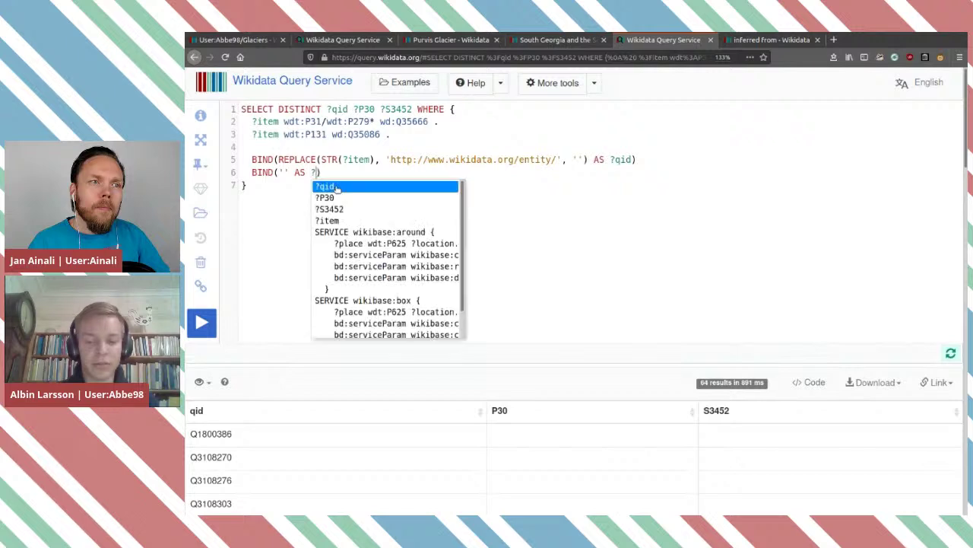
pyautogui.write('0')
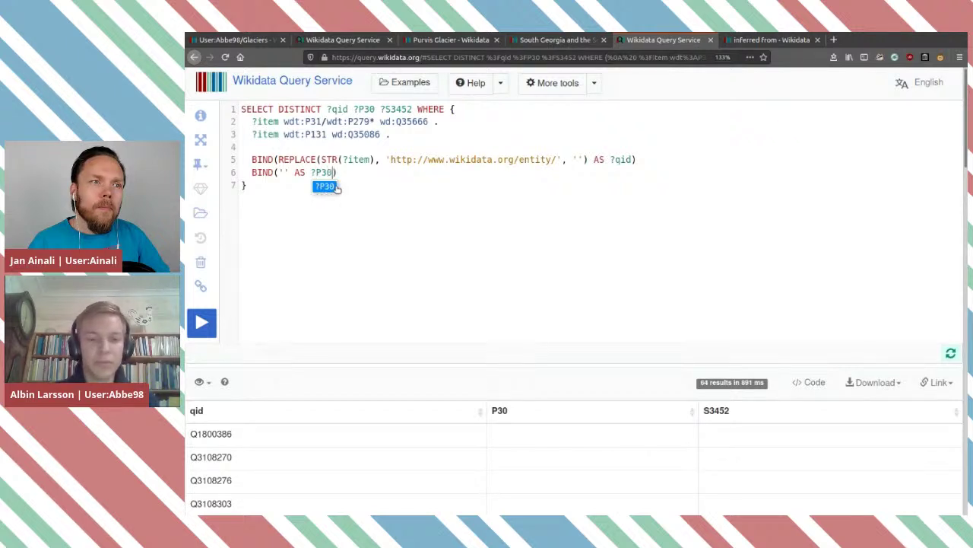
pyautogui.press('Left')
pyautogui.press('Left')
pyautogui.press('Left')
pyautogui.press('Left')
pyautogui.press('Left')
pyautogui.press('Left')
pyautogui.press('Left')
pyautogui.press('Left')
pyautogui.press('Left')
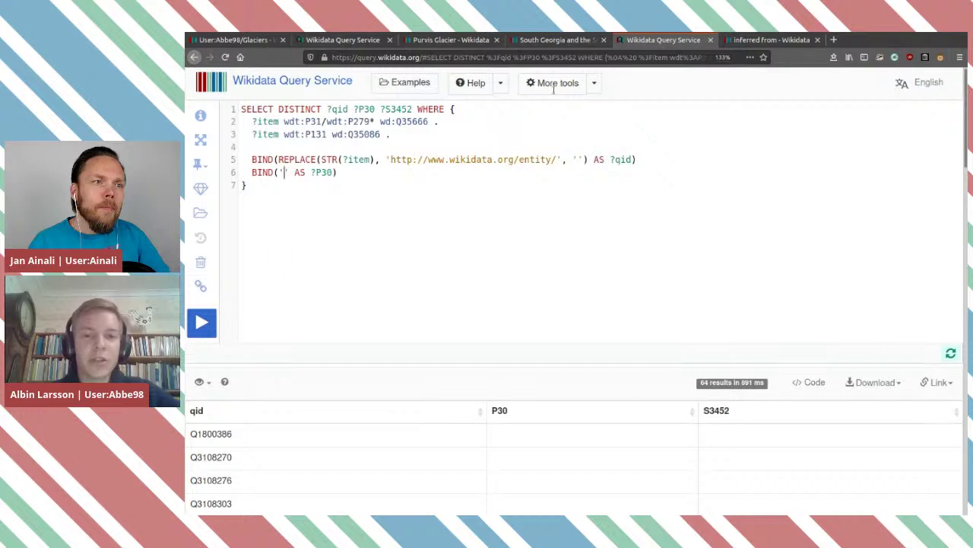
# Look up the continent statement on the South Georgia and the South Sandwich Islands item page to find its value's QID
pyautogui.click(565, 42)
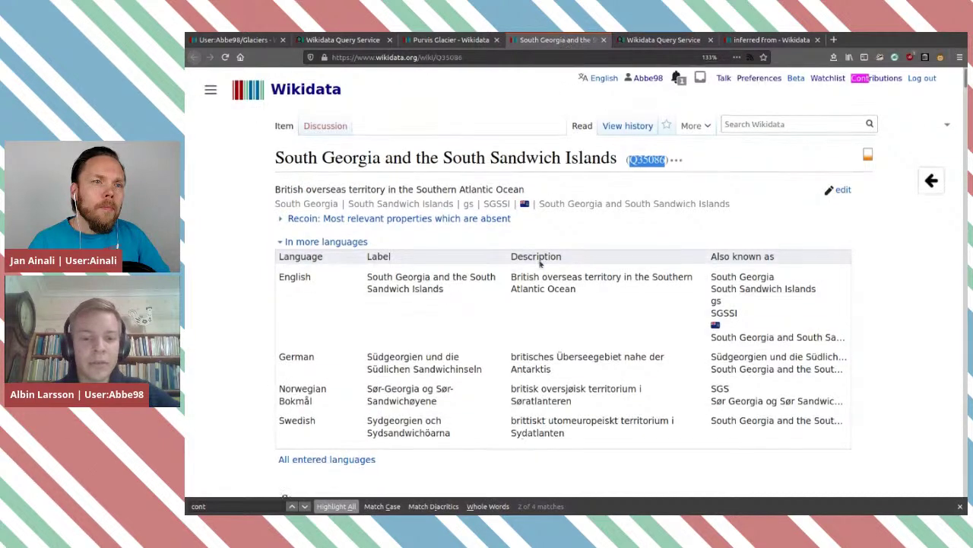
pyautogui.scroll(-5, 541, 264)
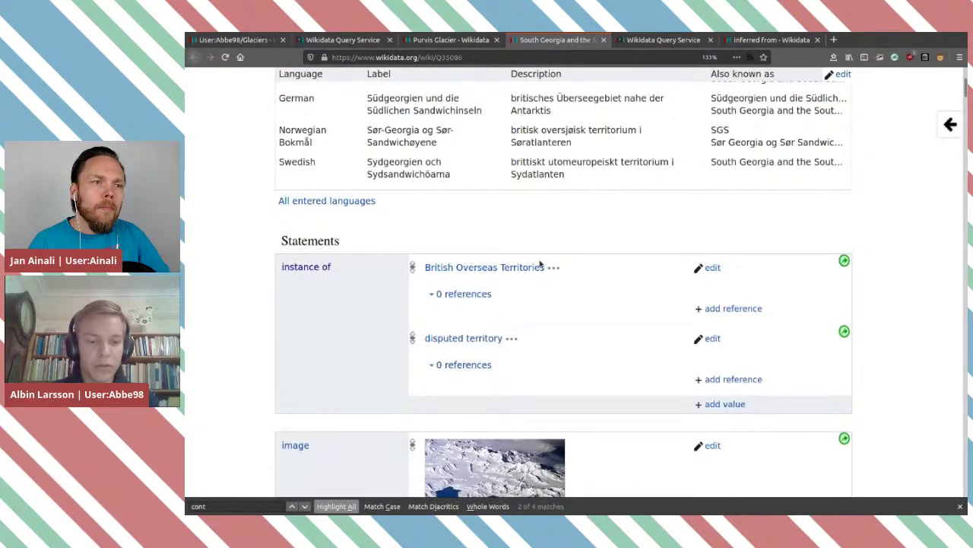
pyautogui.hotkey('ctrl', 'f')
pyautogui.write('contine')
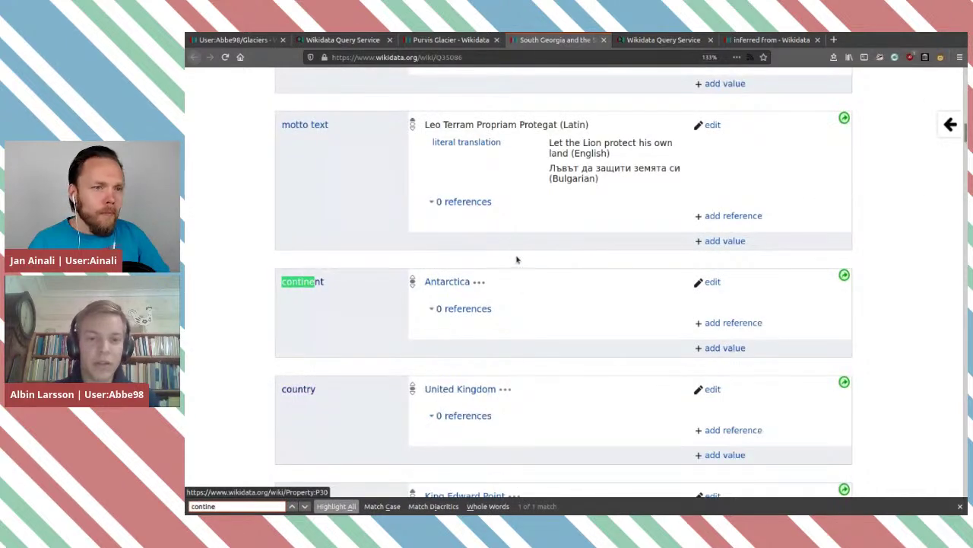
pyautogui.click(451, 283)
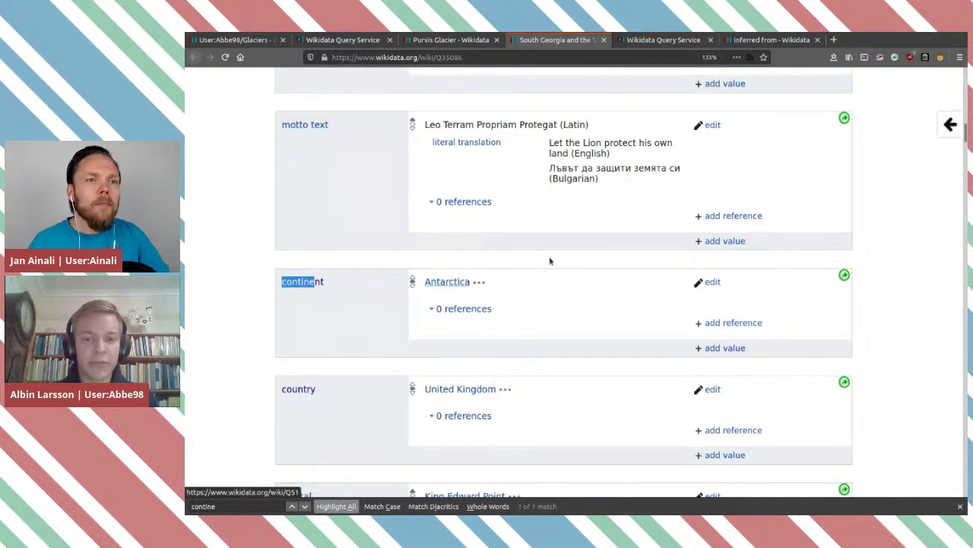
pyautogui.click(455, 39)
pyautogui.click(322, 40)
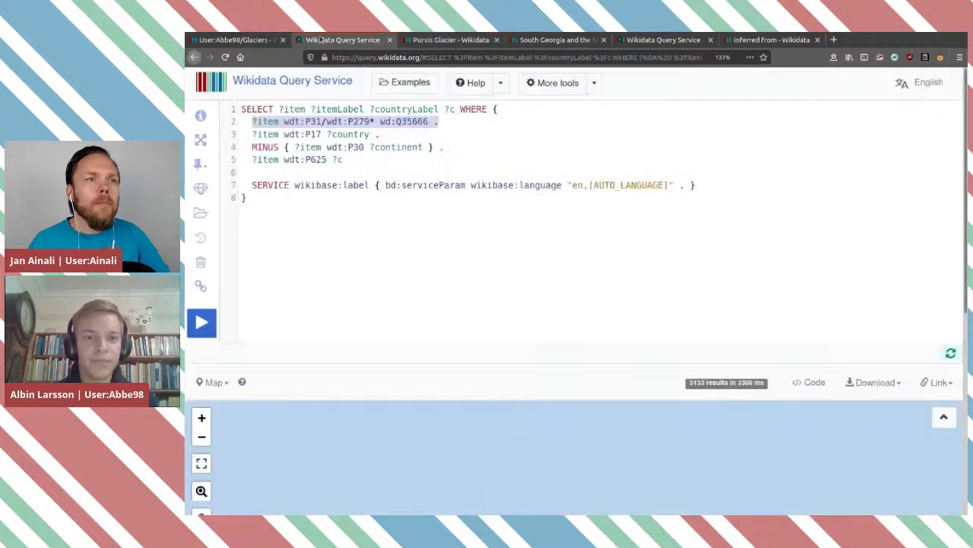
pyautogui.click(404, 159)
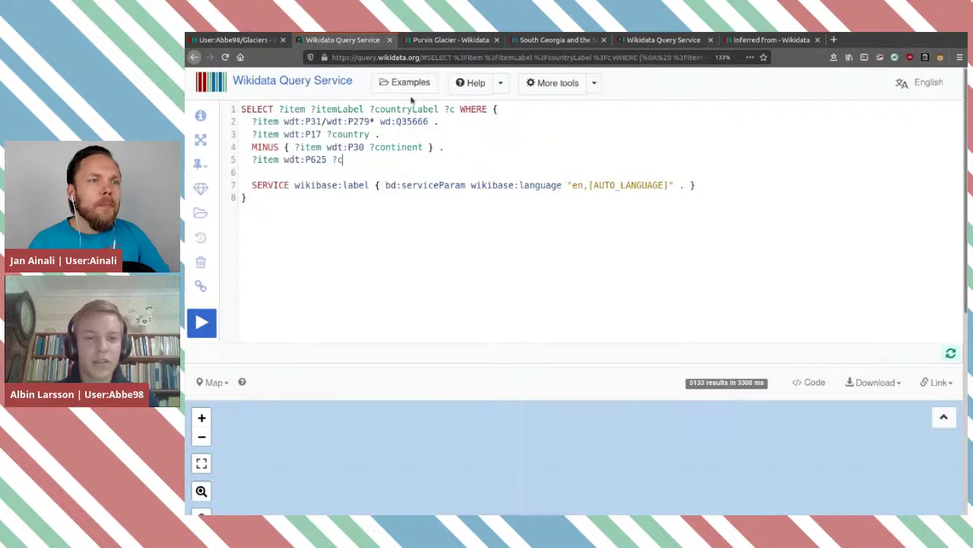
# Return to the DISTINCT query and set the value bound to ?P30 to 'Q51'
pyautogui.click(652, 42)
pyautogui.click(283, 172)
pyautogui.write('51')
pyautogui.press('Left')
pyautogui.press('Left')
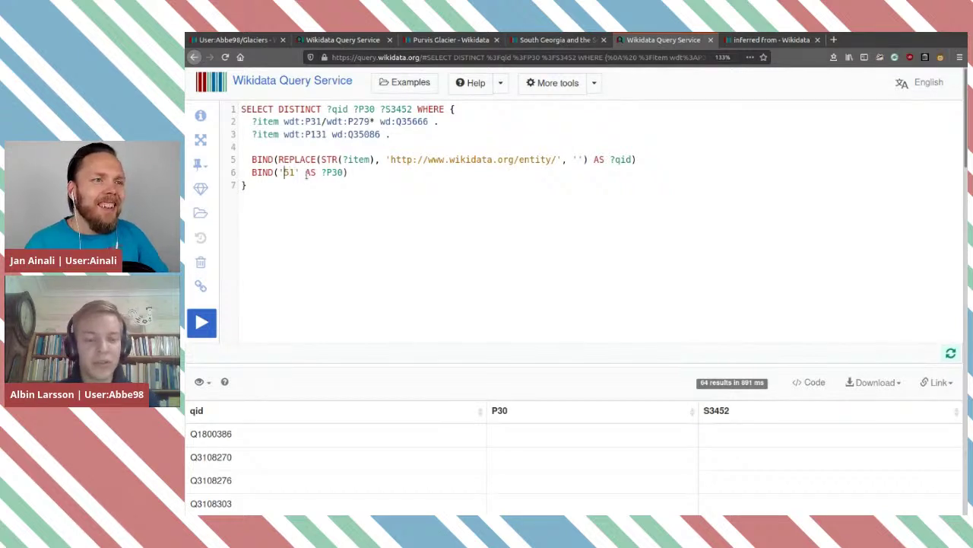
pyautogui.write('Q')
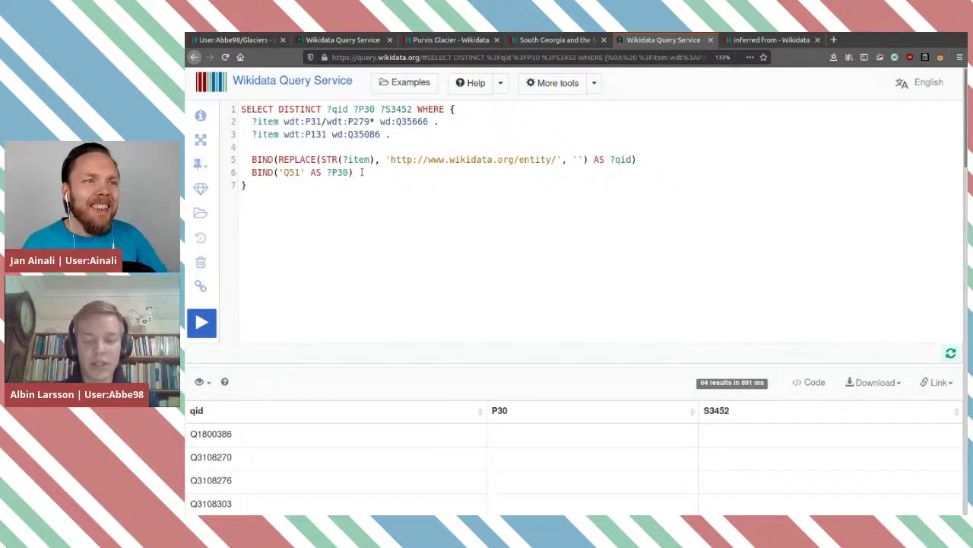
# Add a third BIND line that binds an empty string to ?S3452, as BIND('' AS ?S3452)
pyautogui.click(363, 172)
pyautogui.press('Return')
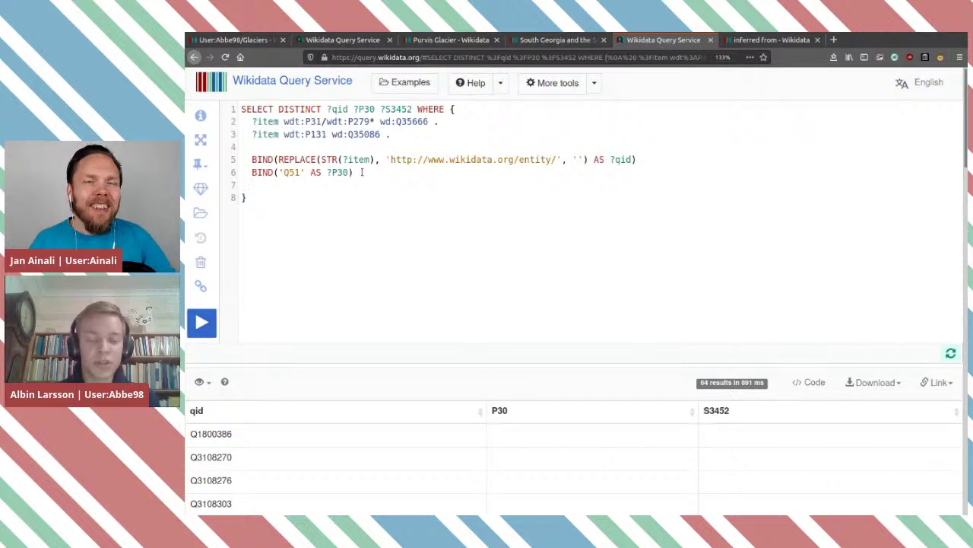
pyautogui.write('BIND()')
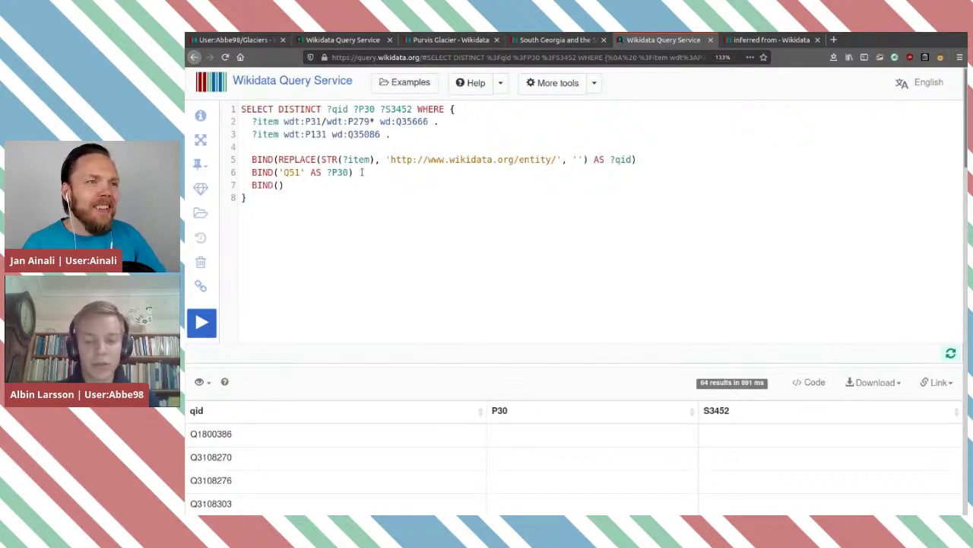
pyautogui.write('?')
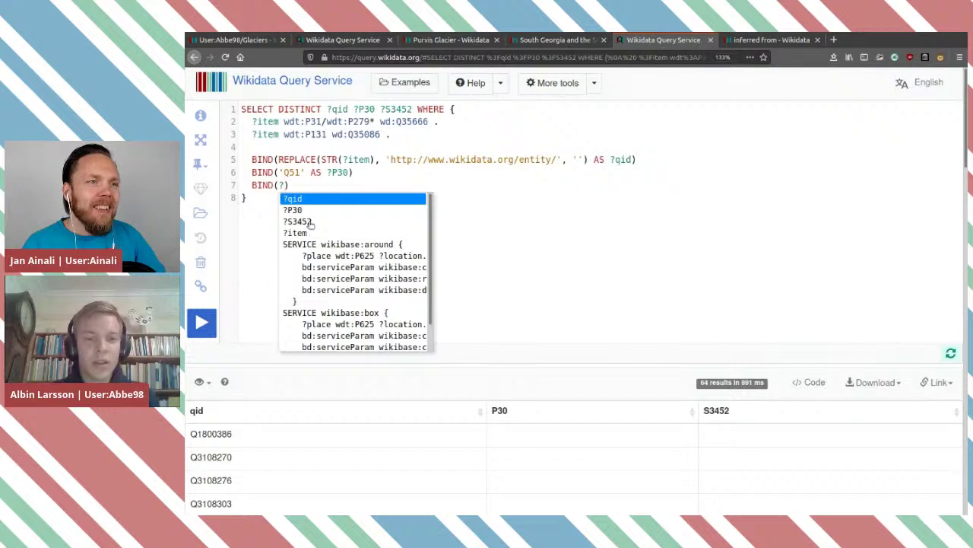
pyautogui.click(310, 222)
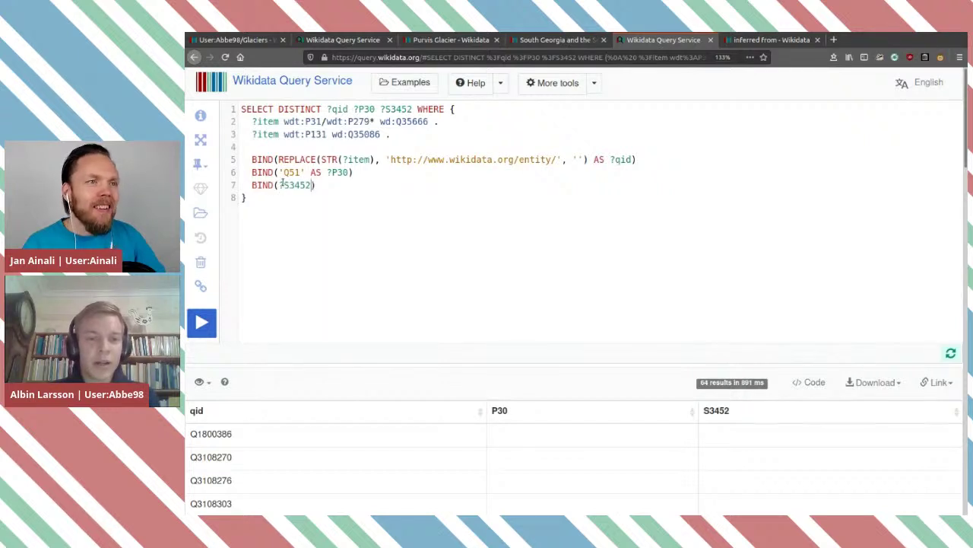
pyautogui.write("'' AS")
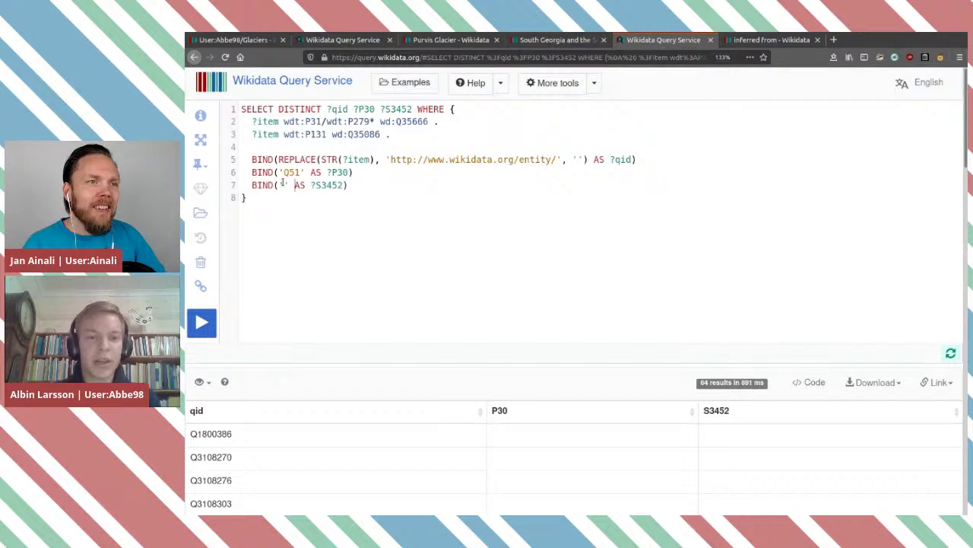
# Copy the QID Q35086 from the heading of the South Georgia and the South Sandwich Islands item page
pyautogui.click(558, 40)
pyautogui.scroll(10, 613, 96)
pyautogui.scroll(10, 613, 96)
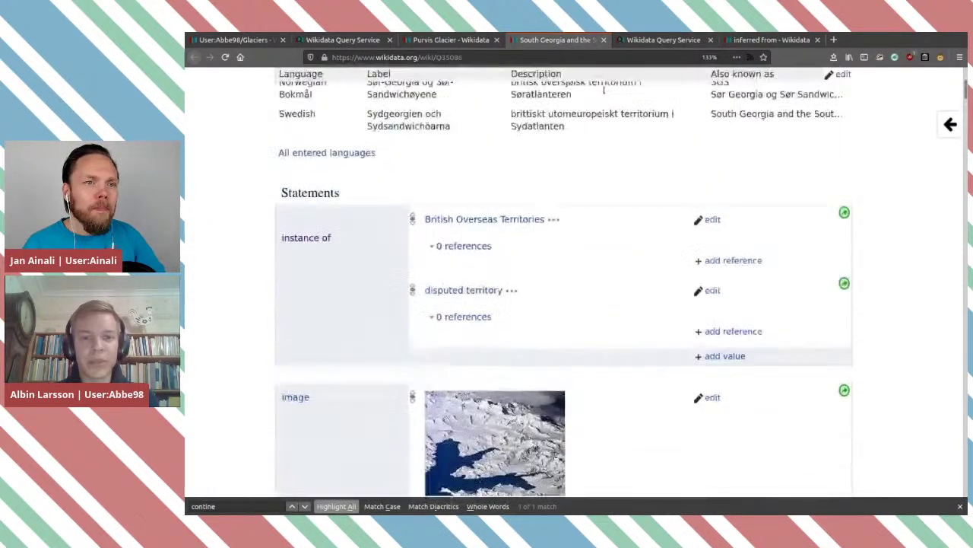
pyautogui.doubleClick(651, 160)
pyautogui.hotkey('ctrl', 'c')
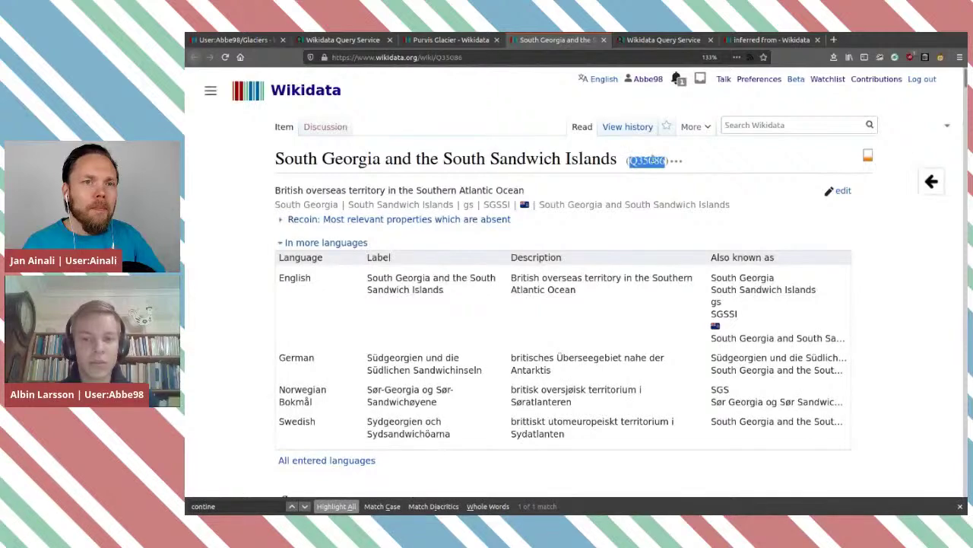
# Close the older glacier query tab and paste Q35086 as the value bound to ?S3452
pyautogui.click(342, 39)
pyautogui.click(648, 40)
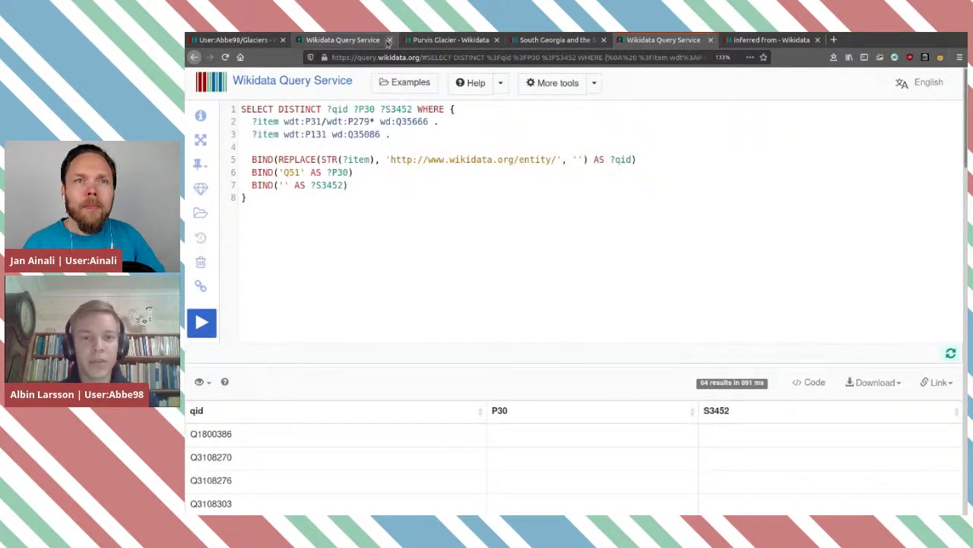
pyautogui.click(389, 40)
pyautogui.click(283, 185)
pyautogui.hotkey('ctrl', 'v')
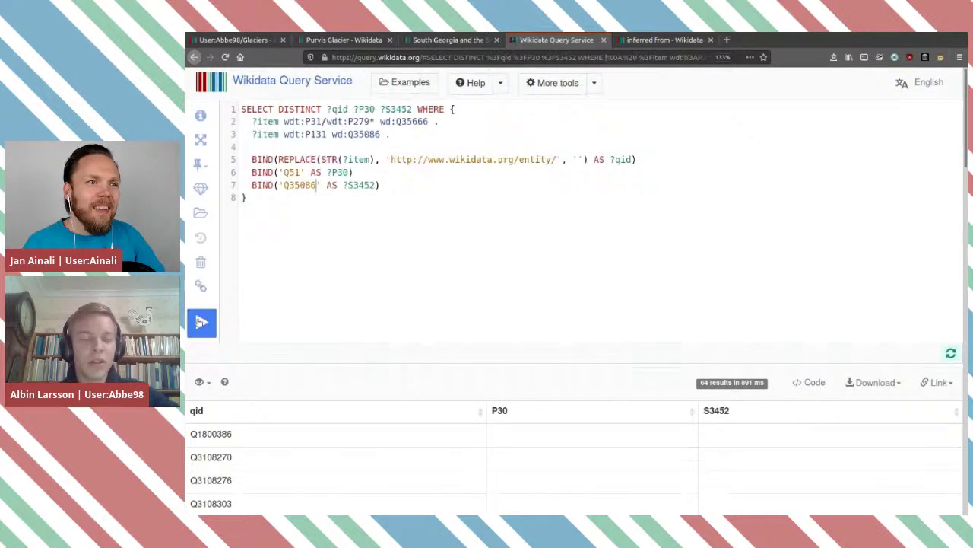
# Run the completed query and review the qid, P30 and S3452 columns in the results
pyautogui.moveTo(390, 190); pyautogui.dragTo(240, 159)
pyautogui.click(513, 242)
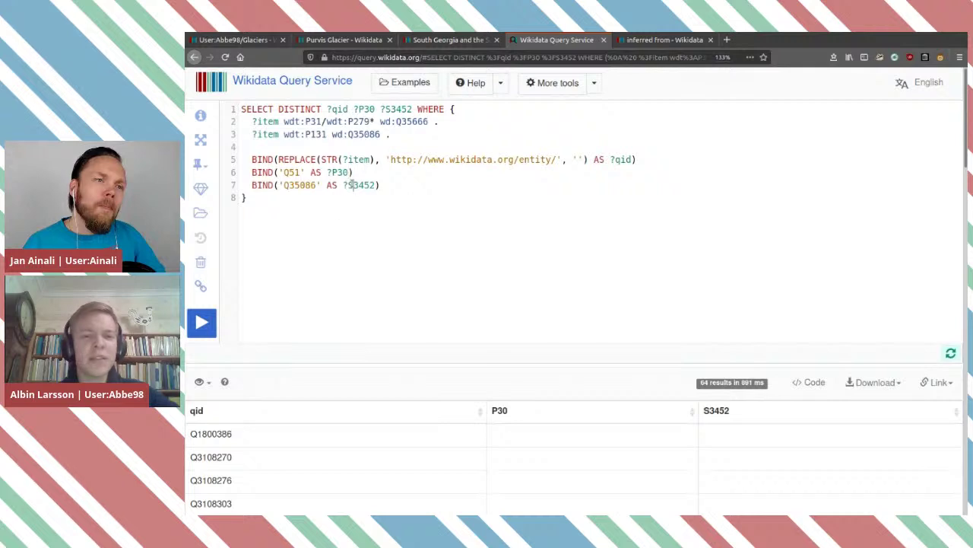
pyautogui.click(202, 322)
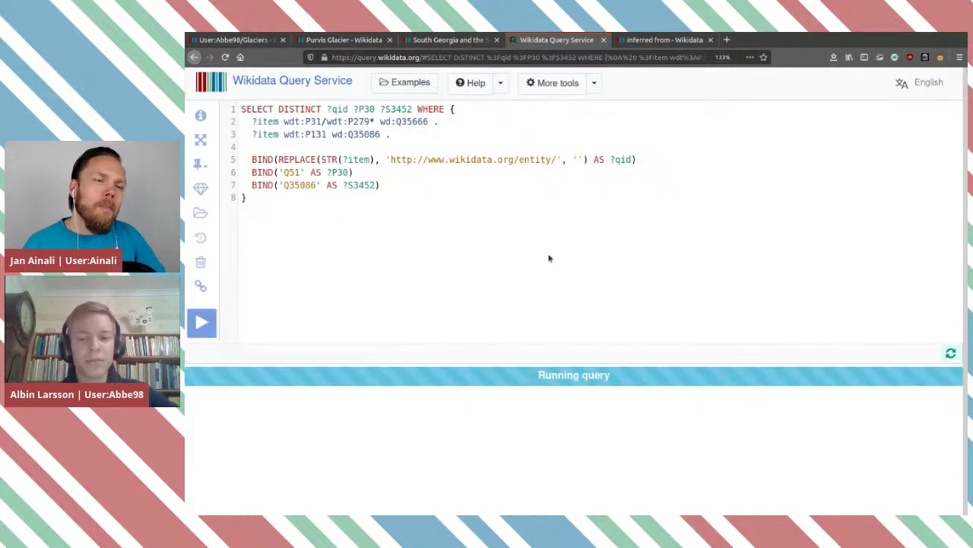
pyautogui.scroll(-3, 547, 256)
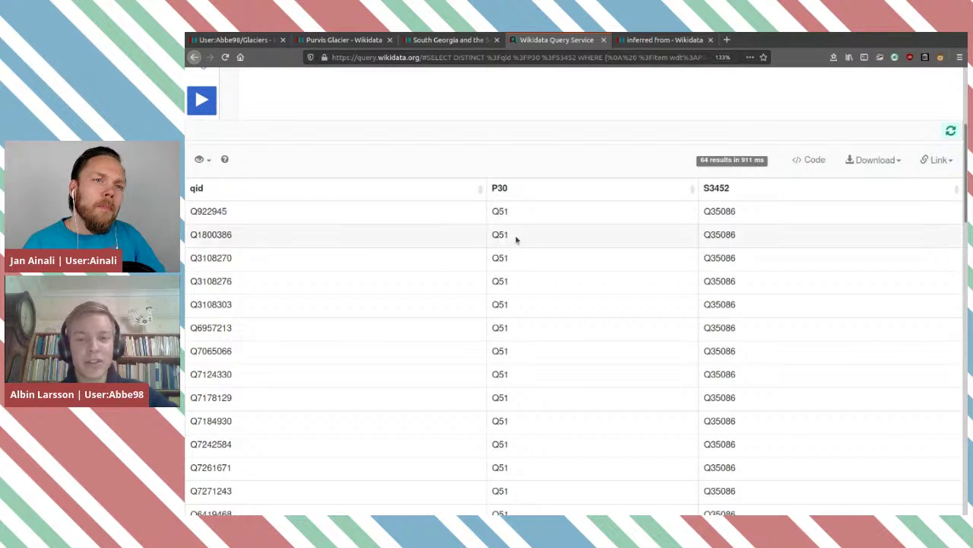
# Check the S3452 values in the query results and return to the query text
pyautogui.scroll(-2, 652, 174)
pyautogui.scroll(4, 717, 309)
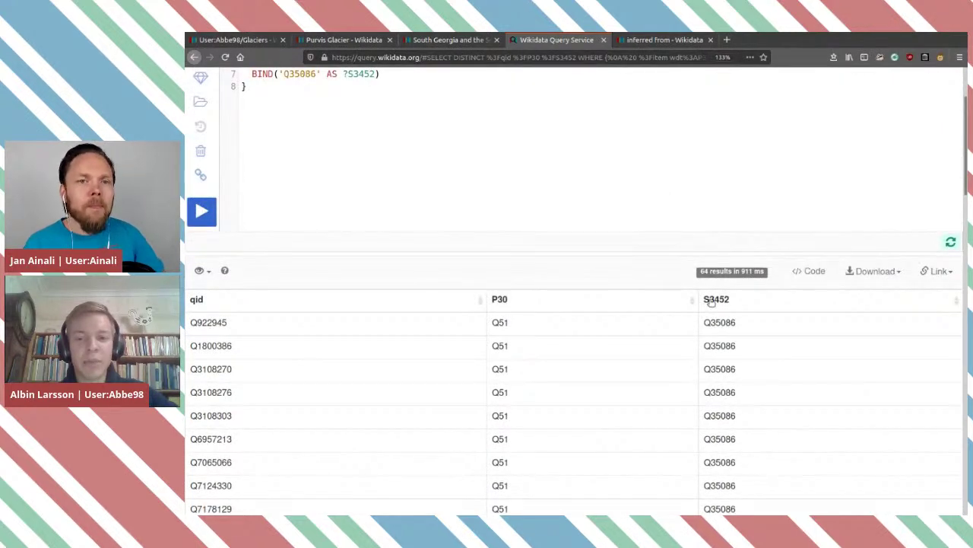
pyautogui.moveTo(705, 326); pyautogui.dragTo(739, 325)
pyautogui.click(768, 326)
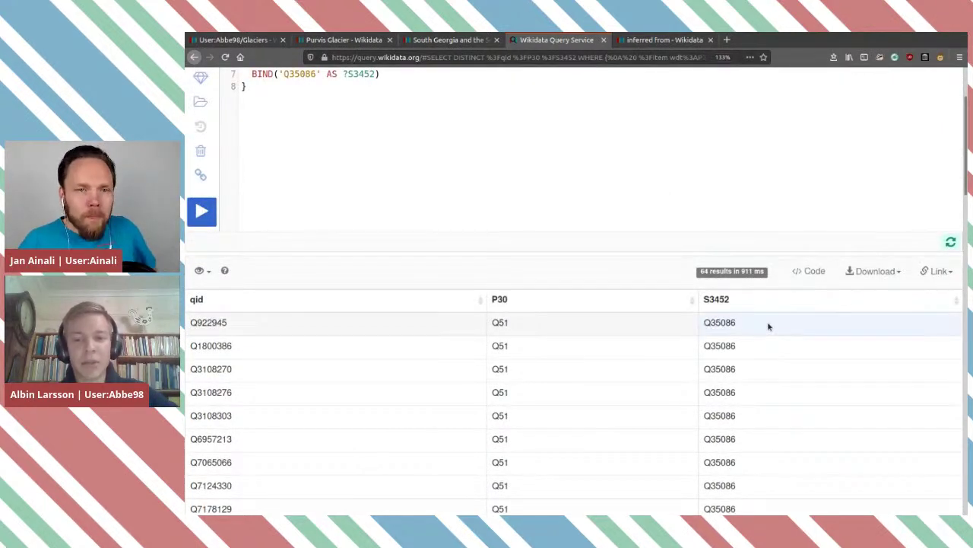
pyautogui.scroll(3, 591, 235)
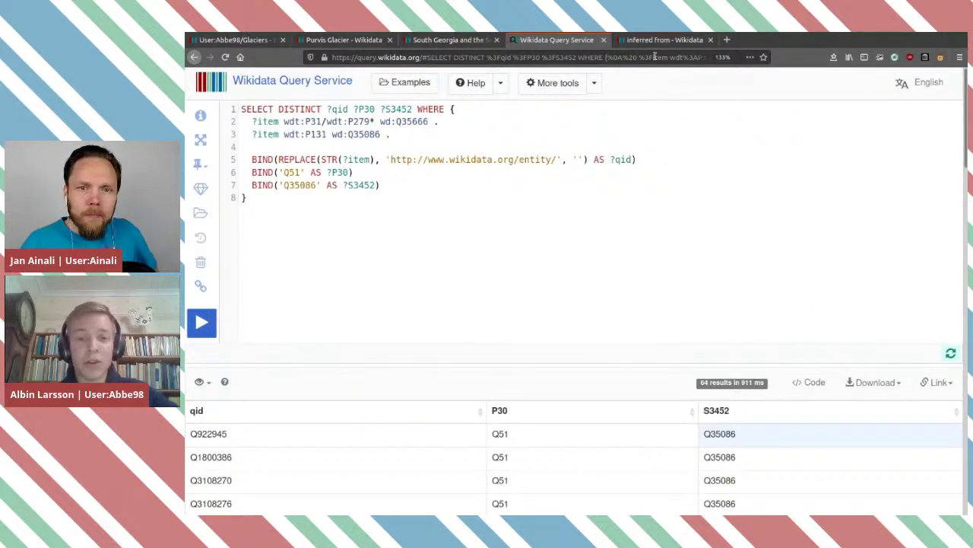
# Open the QuickStatements start page at quickstatements.toolforge.org in a new browser tab
pyautogui.click(727, 39)
pyautogui.write('qu')
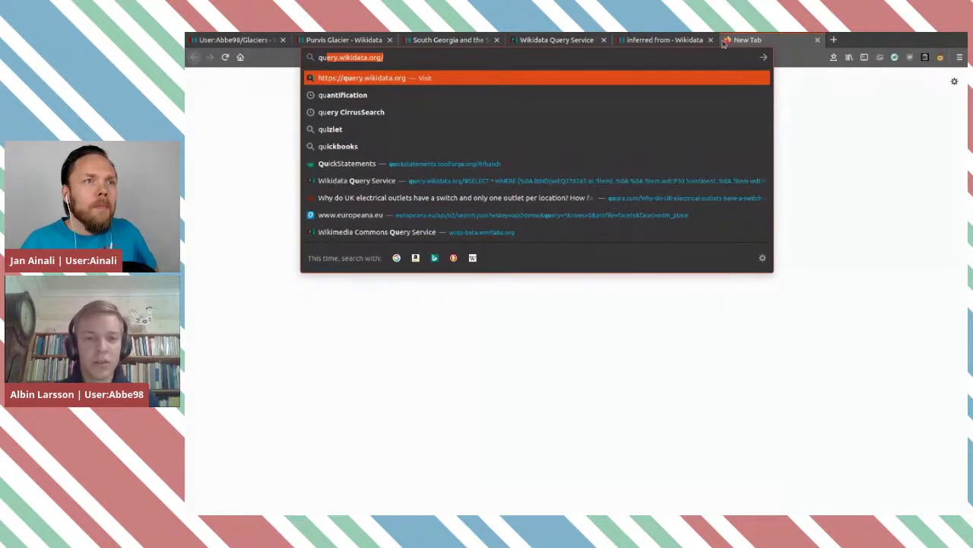
pyautogui.press('BackSpace')
pyautogui.press('BackSpace')
pyautogui.press('BackSpace')
pyautogui.write('quick')
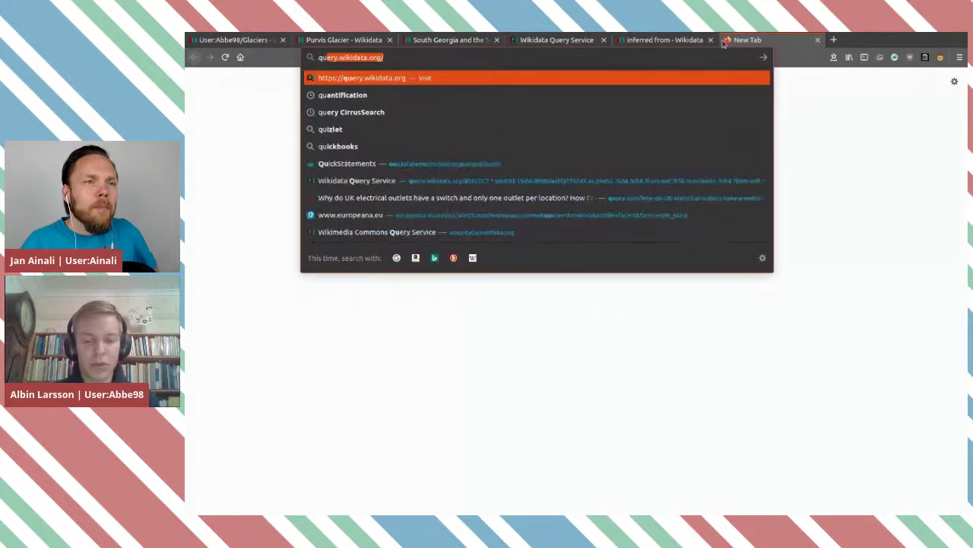
pyautogui.press('Down')
pyautogui.press('Down')
pyautogui.press('Down')
pyautogui.press('Down')
pyautogui.press('Down')
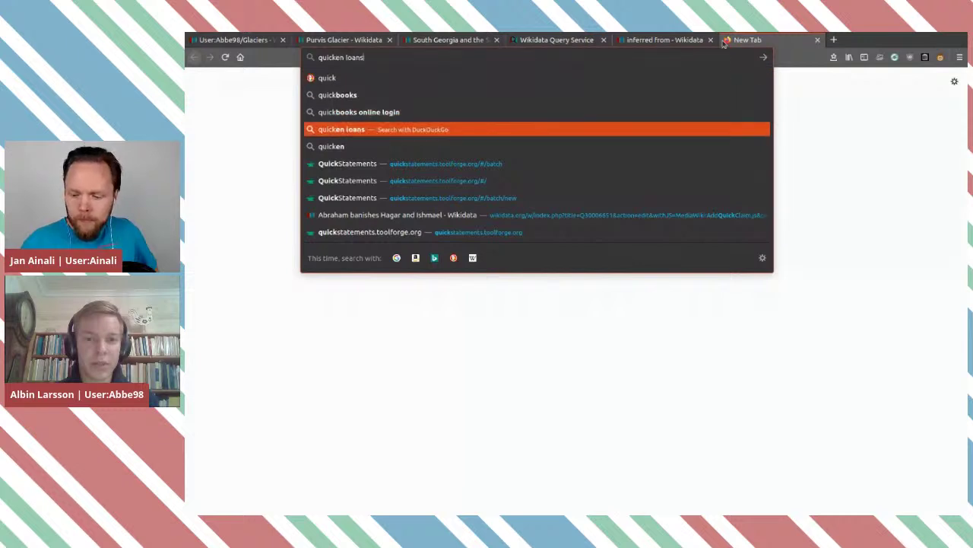
pyautogui.press('Return')
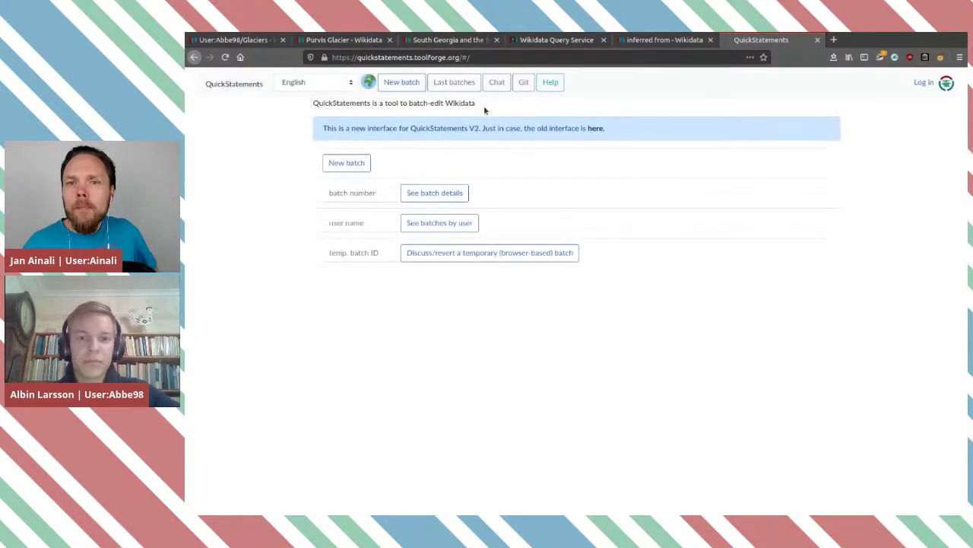
# Keep only one QuickStatements tab open and log in, authorising access with the Wikidata account
pyautogui.click(357, 165)
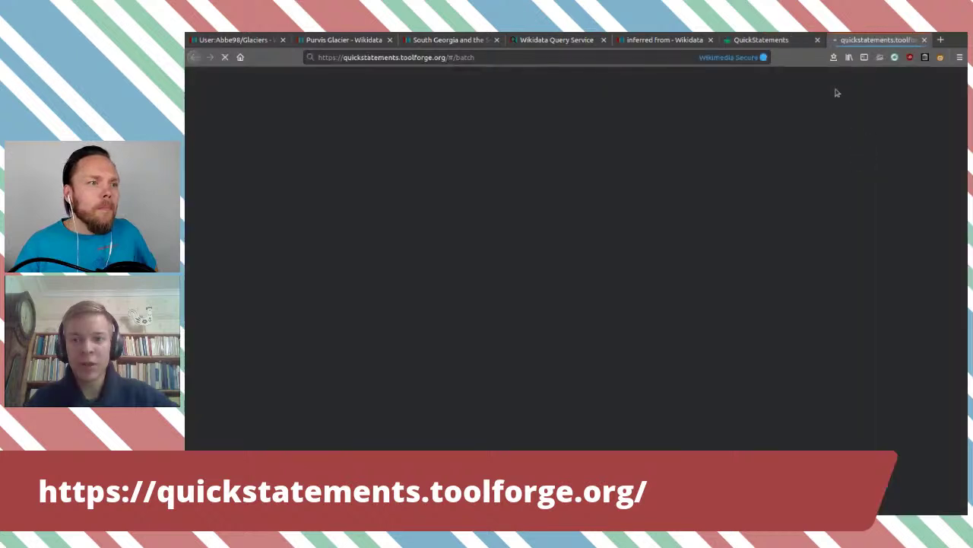
pyautogui.click(816, 40)
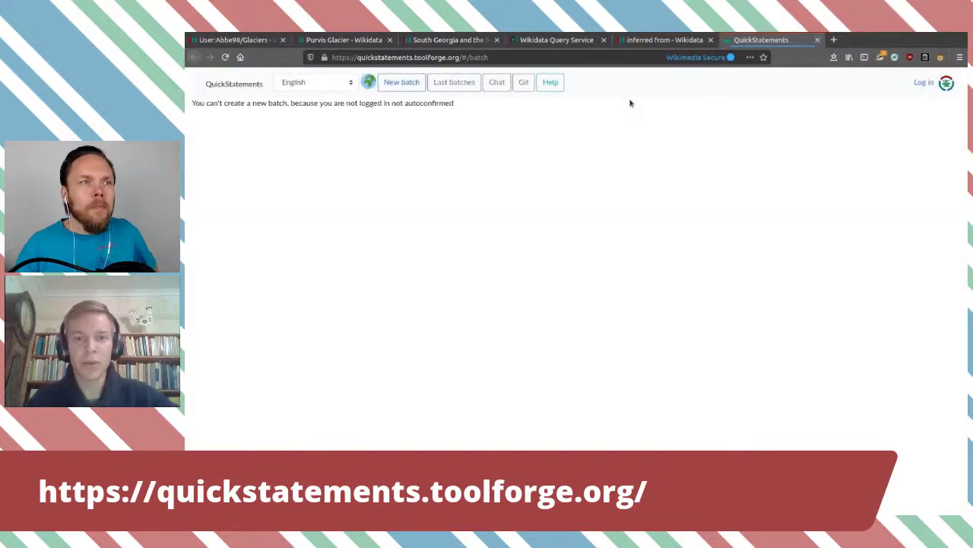
pyautogui.click(924, 82)
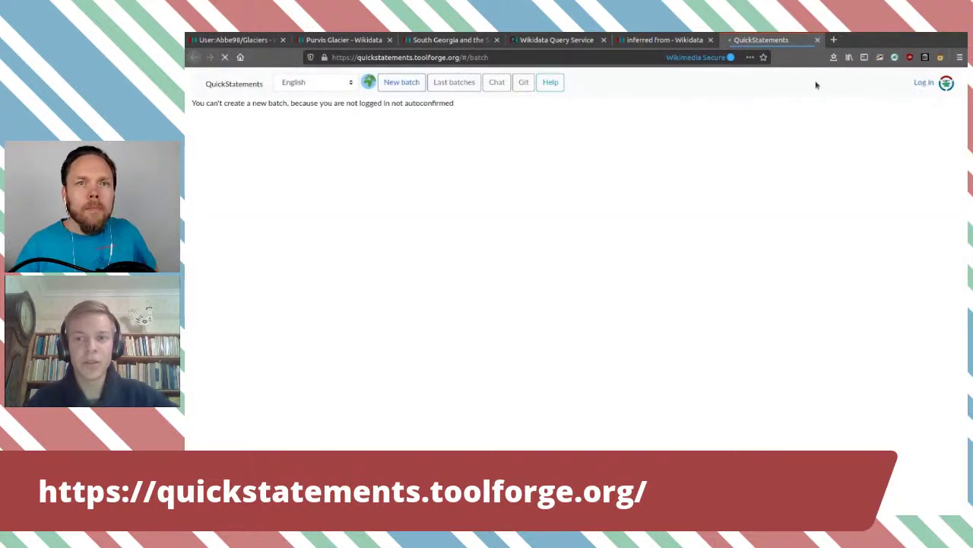
pyautogui.click(636, 367)
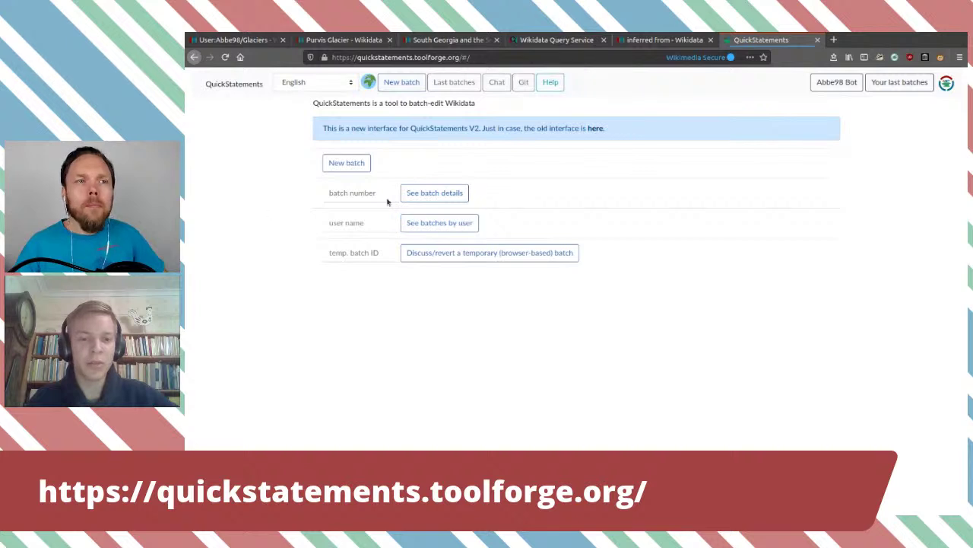
# Create a new QuickStatements command batch for Wikidata and make its empty command box ready for input
pyautogui.click(402, 82)
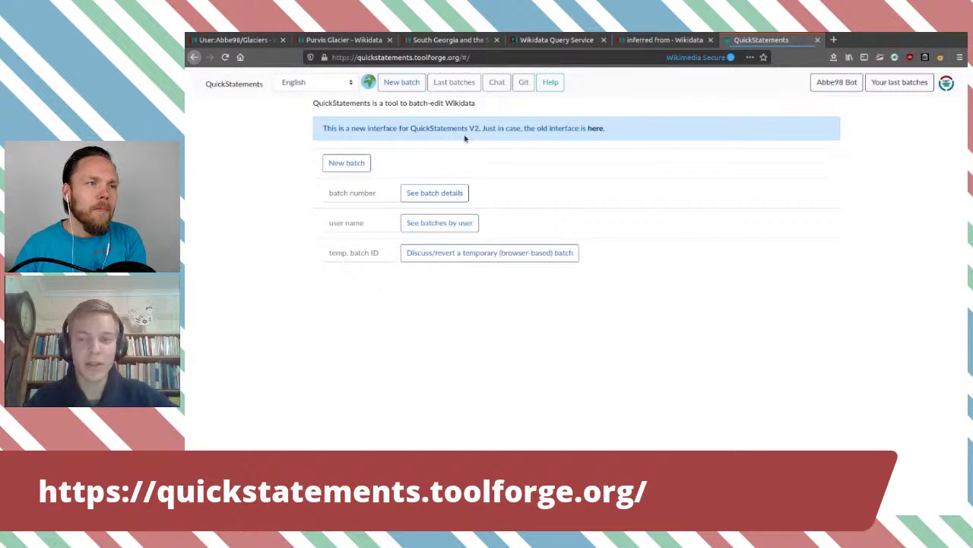
pyautogui.click(348, 163)
pyautogui.click(490, 227)
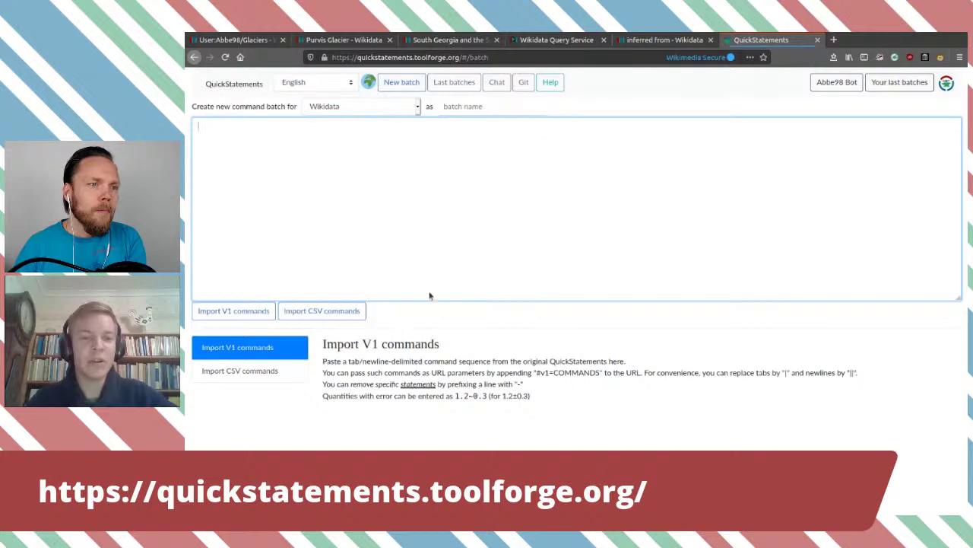
# Switch to the Wikidata Query Service and download the glacier query results as a CSV file
pyautogui.click(578, 41)
pyautogui.scroll(-3, 564, 344)
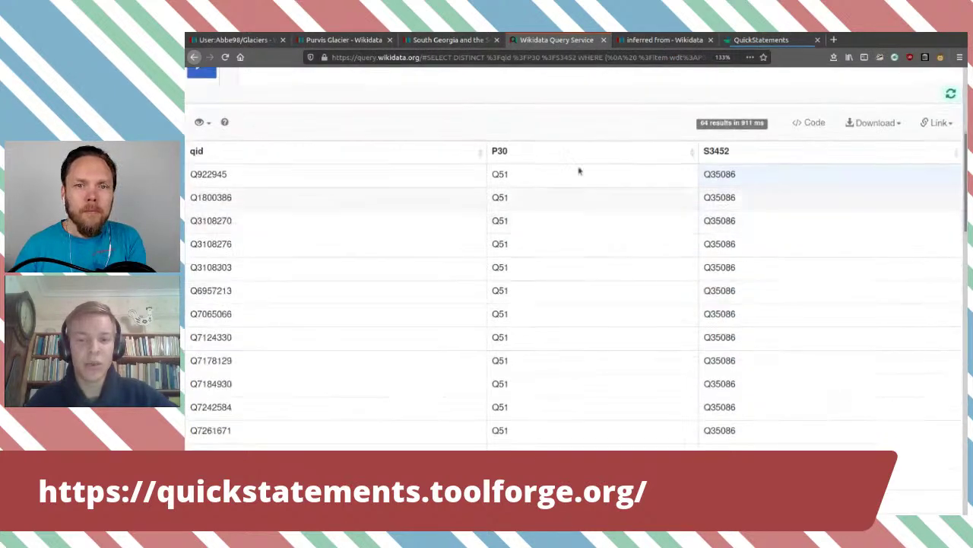
pyautogui.click(874, 123)
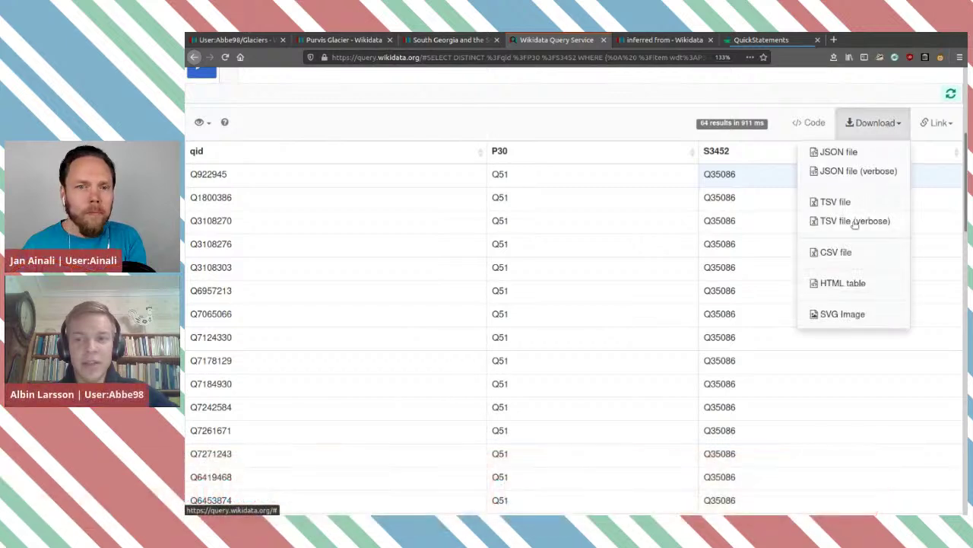
pyautogui.click(847, 253)
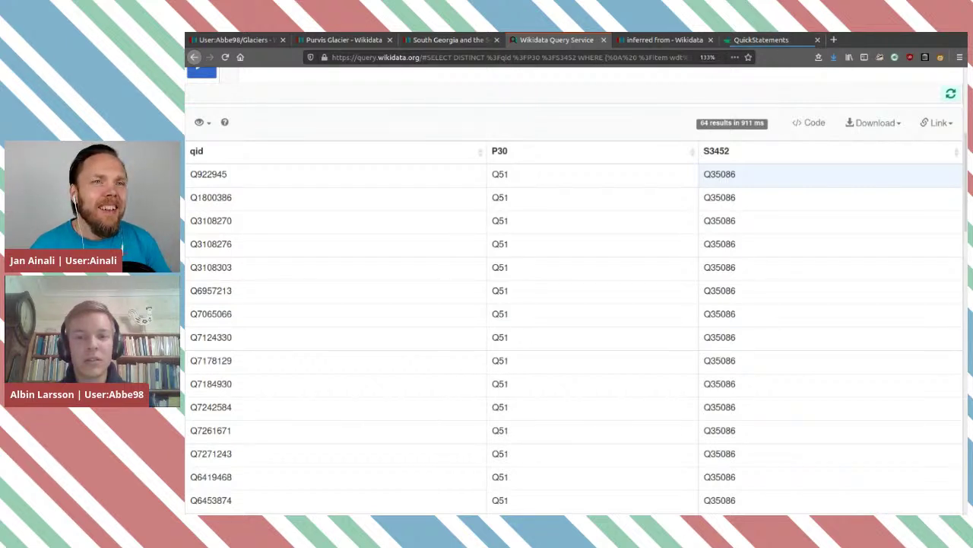
pyautogui.click(834, 39)
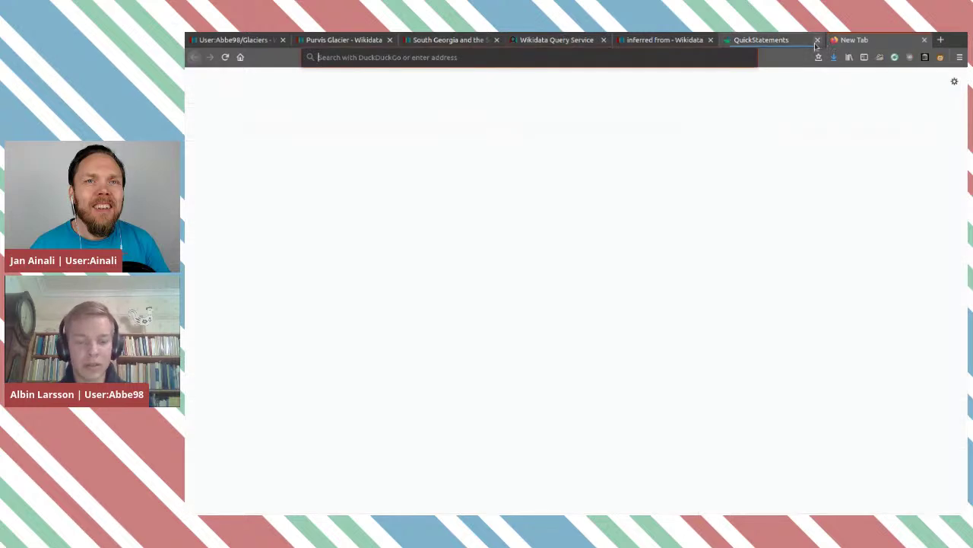
pyautogui.hotkey('ctrl', 'v')
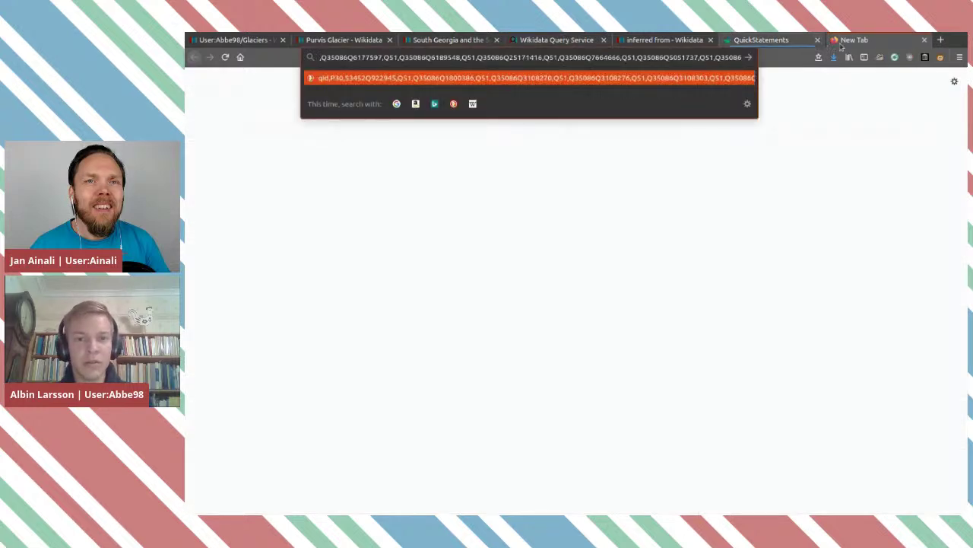
pyautogui.click(924, 39)
# Paste the copied CSV rows with the header qid,P30,S3452 into the QuickStatements batch and import them as CSV commands
pyautogui.click(761, 39)
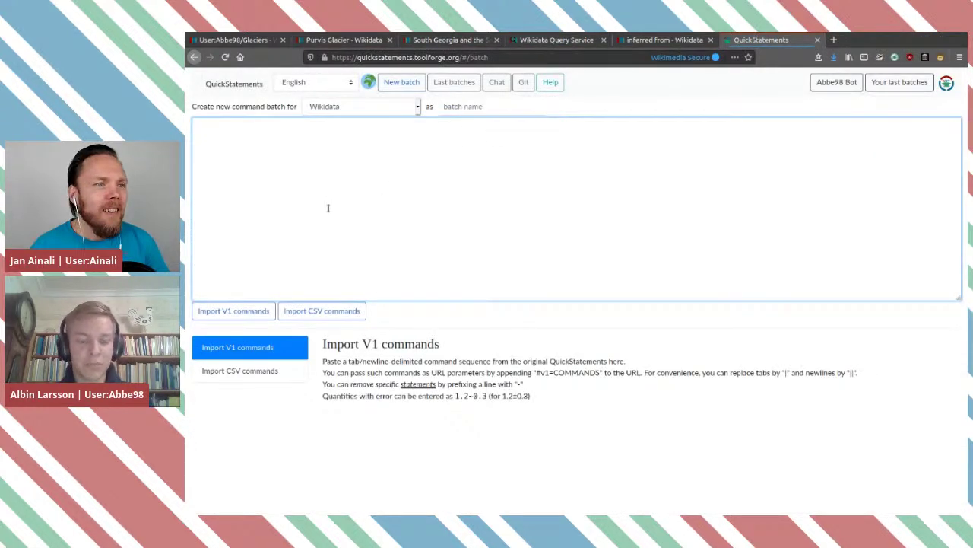
pyautogui.hotkey('ctrl', 'v')
pyautogui.scroll(10, 327, 207)
pyautogui.scroll(1, 328, 208)
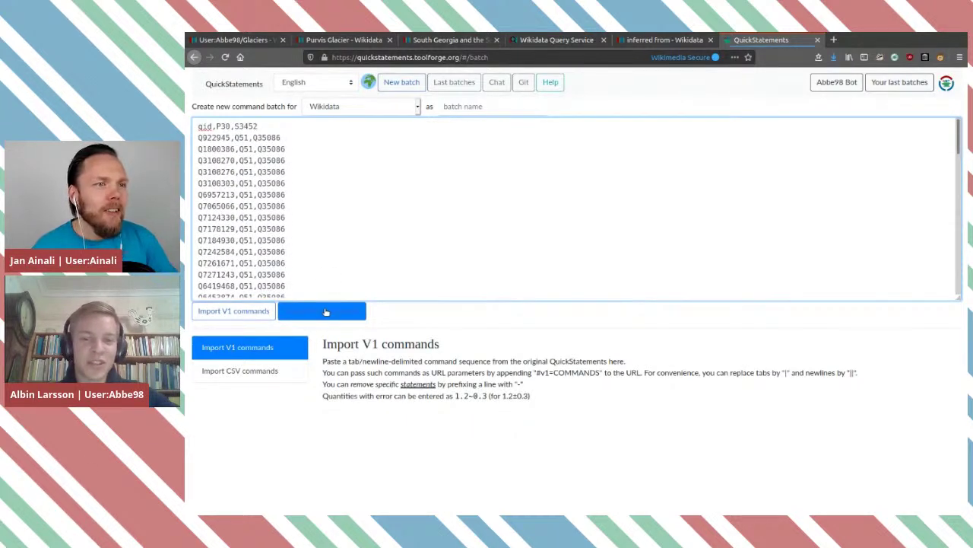
pyautogui.click(341, 314)
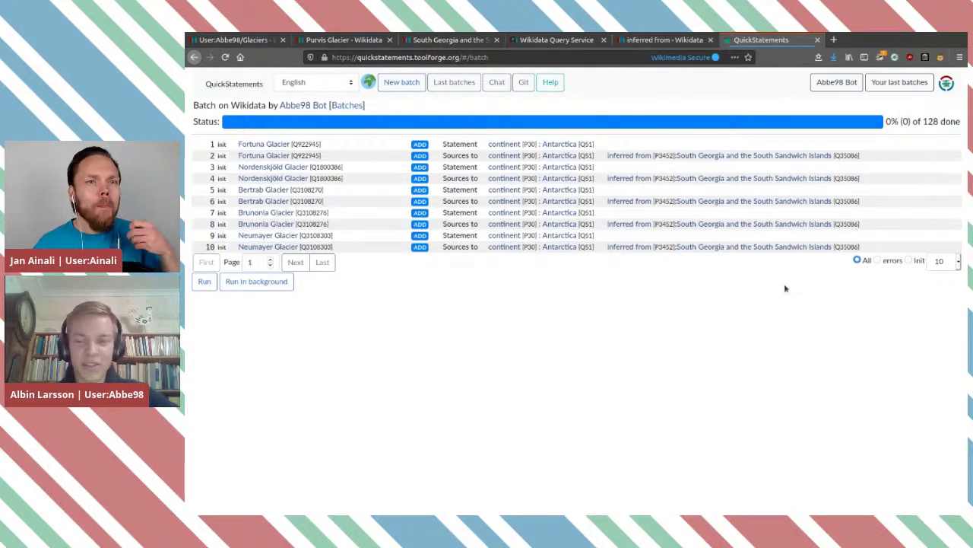
# List more commands per page in the batch preview and review the continent statements and their inferred-from sources
pyautogui.click(938, 343)
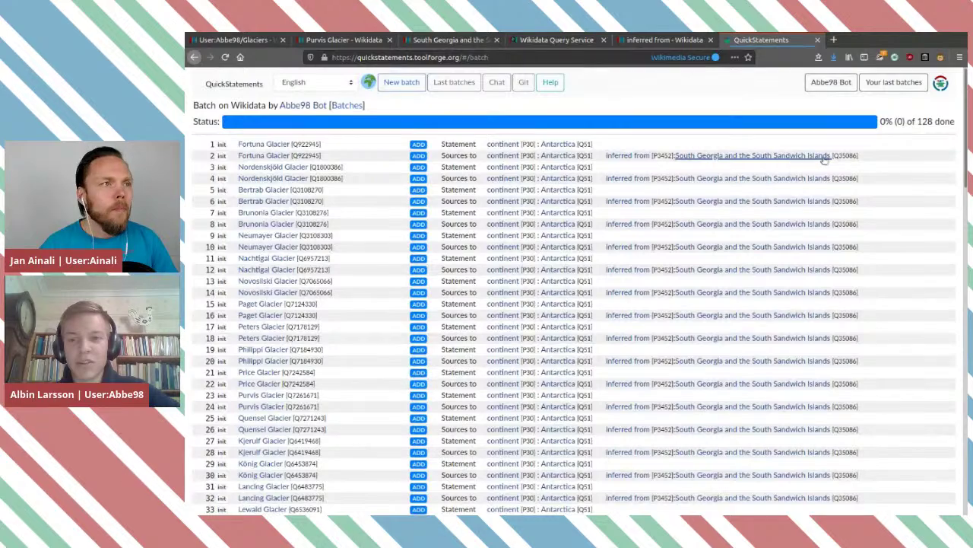
pyautogui.scroll(-3, 885, 163)
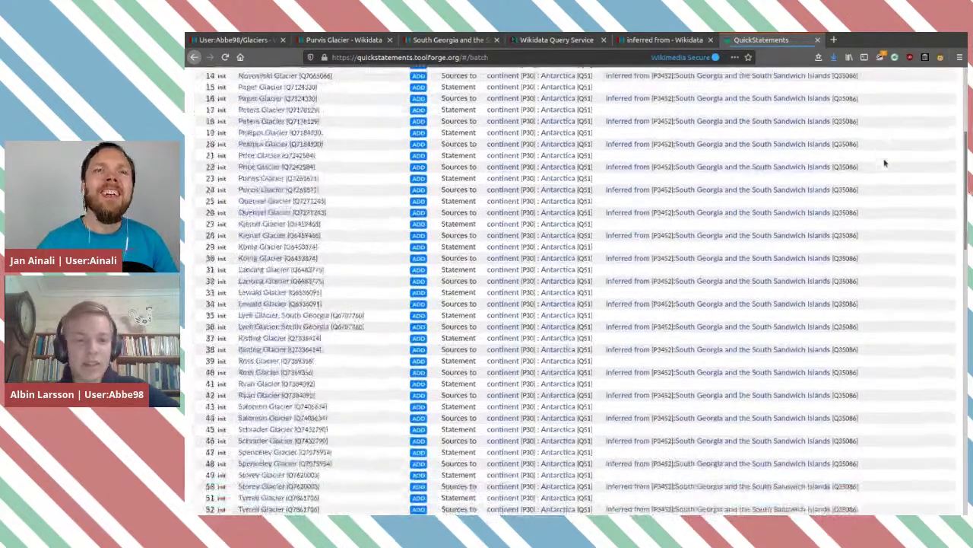
pyautogui.scroll(3, 885, 163)
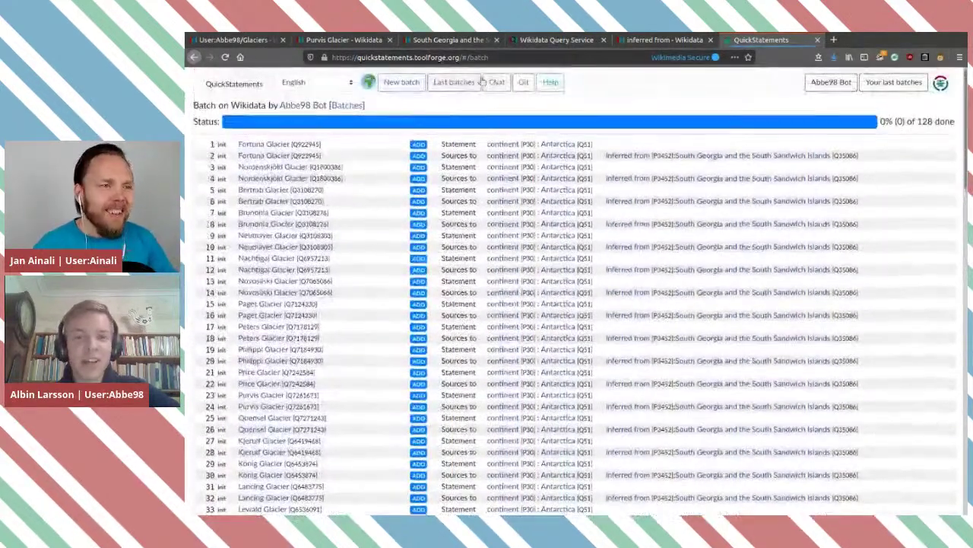
# Switch back to the Wikidata Query Service and compare the P30 and S3452 BIND lines with the result columns
pyautogui.hotkey('ctrl', '3')
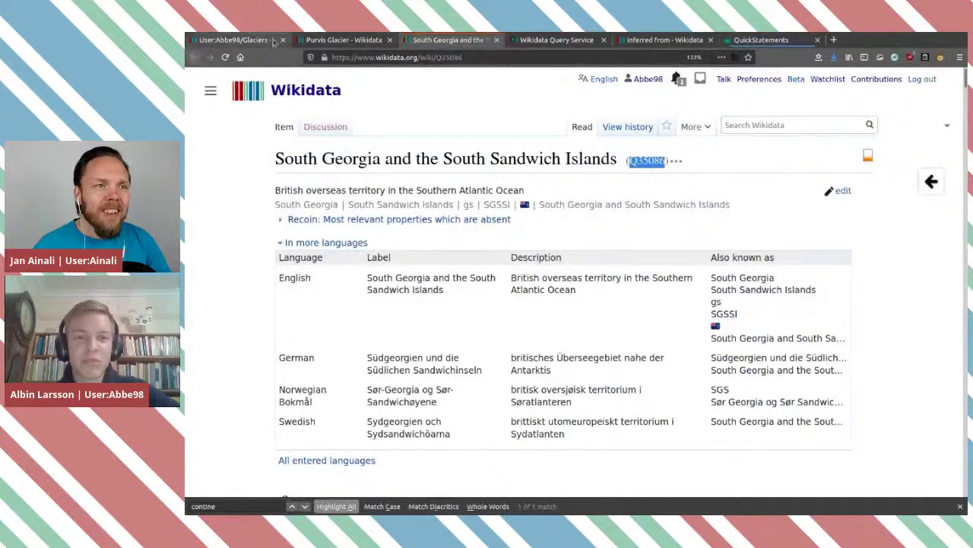
pyautogui.click(559, 40)
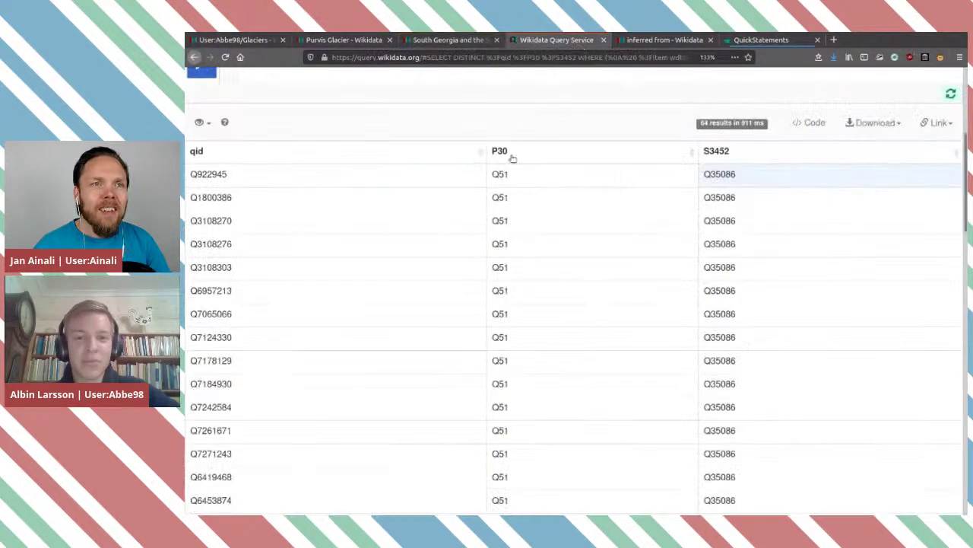
pyautogui.scroll(3, 510, 157)
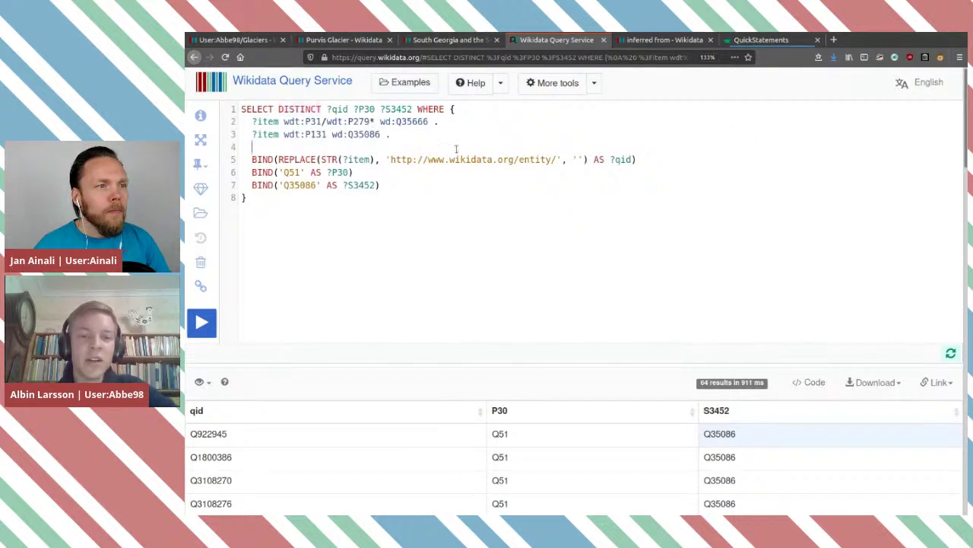
pyautogui.scroll(-3, 457, 157)
pyautogui.scroll(3, 318, 159)
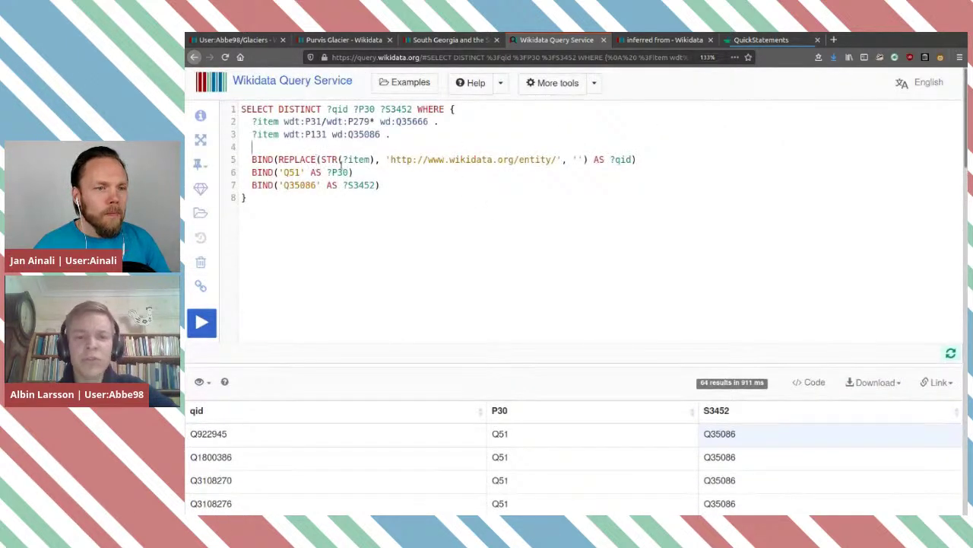
pyautogui.moveTo(387, 185); pyautogui.dragTo(238, 173)
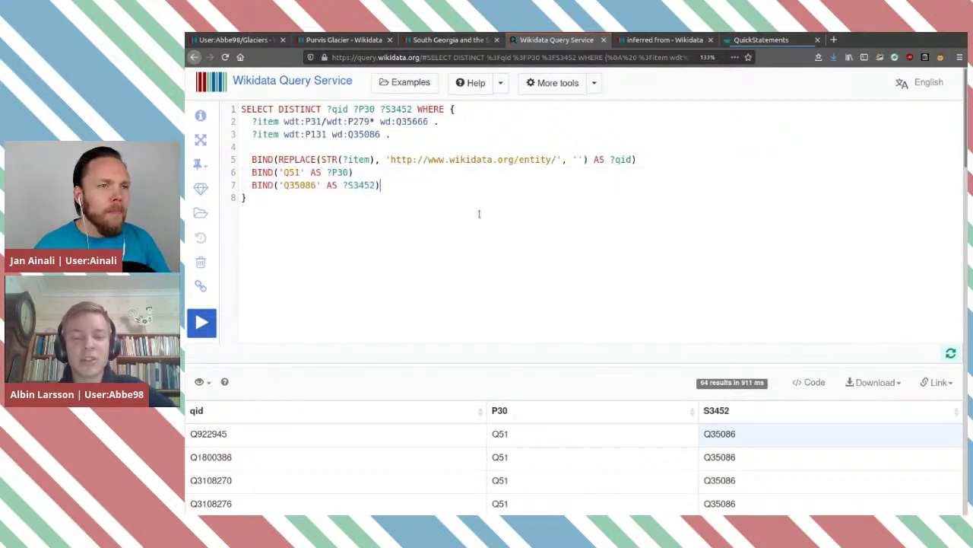
pyautogui.scroll(-3, 573, 417)
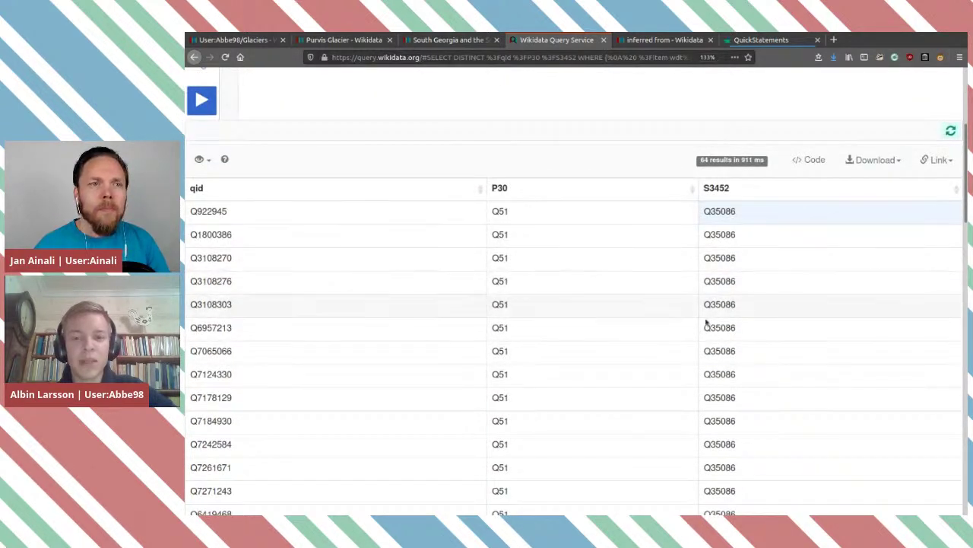
pyautogui.scroll(3, 617, 283)
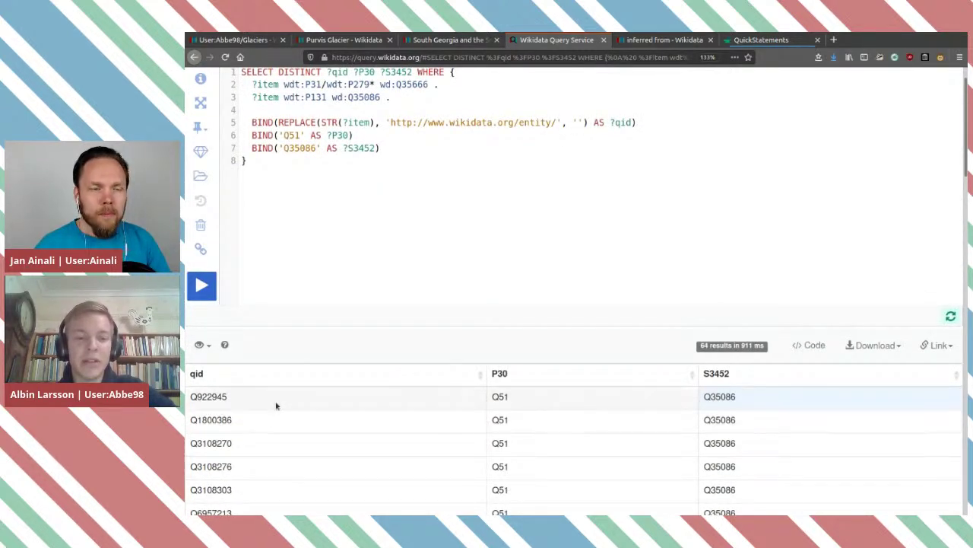
# Examine the qid column of the results and the complete query, including its item conditions and BIND lines
pyautogui.scroll(-3, 276, 409)
pyautogui.moveTo(276, 428); pyautogui.dragTo(274, 247)
pyautogui.click(343, 278)
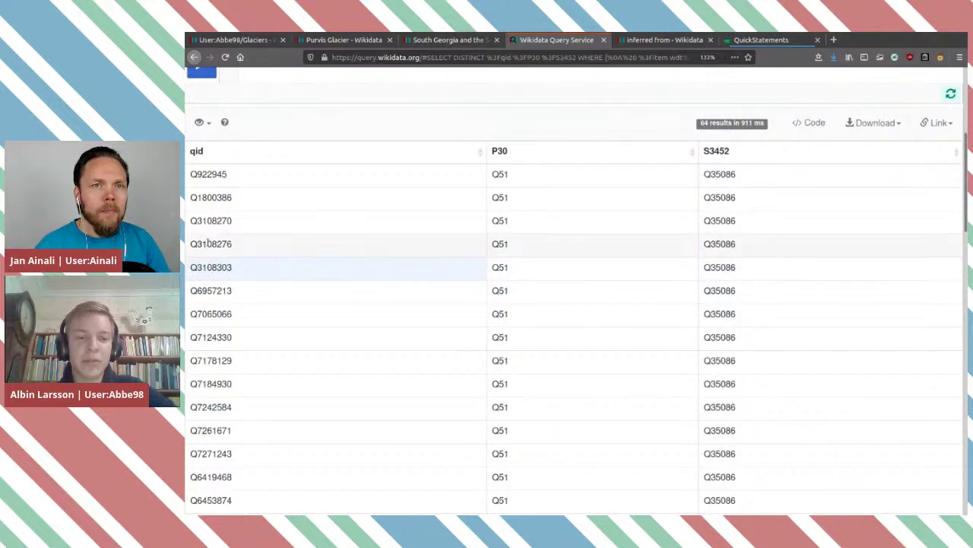
pyautogui.scroll(3, 350, 244)
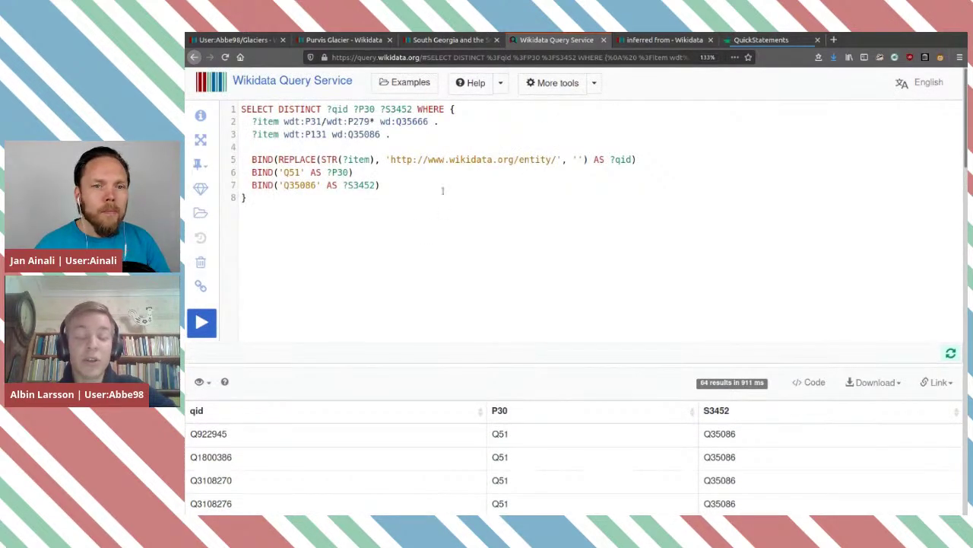
pyautogui.hotkey('ctrl', 'a')
pyautogui.click(561, 204)
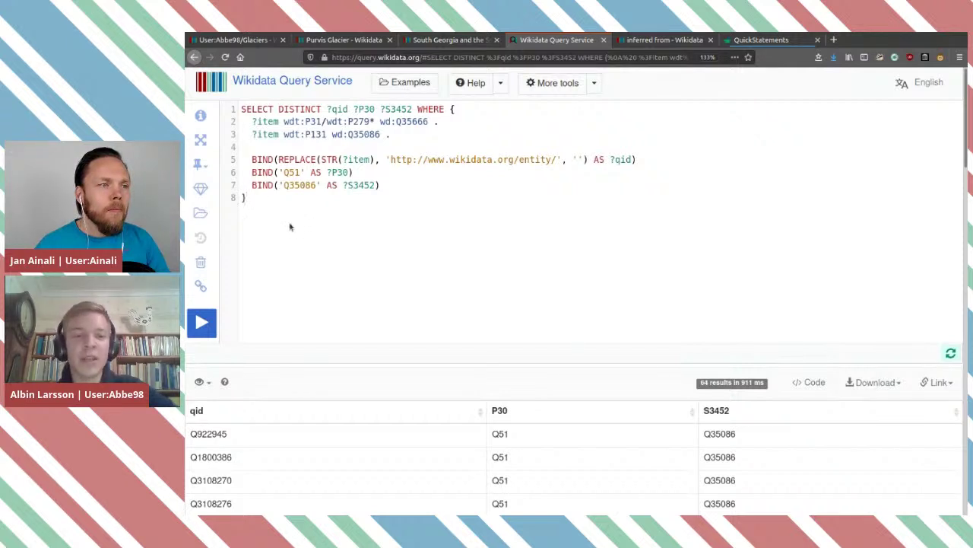
pyautogui.moveTo(333, 254); pyautogui.dragTo(284, 135)
pyautogui.click(535, 200)
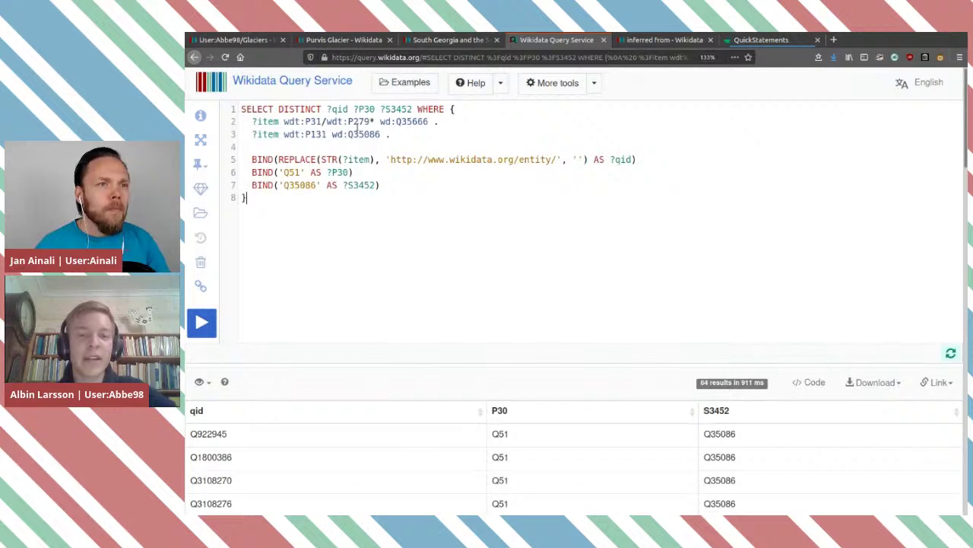
# Switch to QuickStatements and run the imported batch of continent statements and inferred-from sources
pyautogui.click(460, 180)
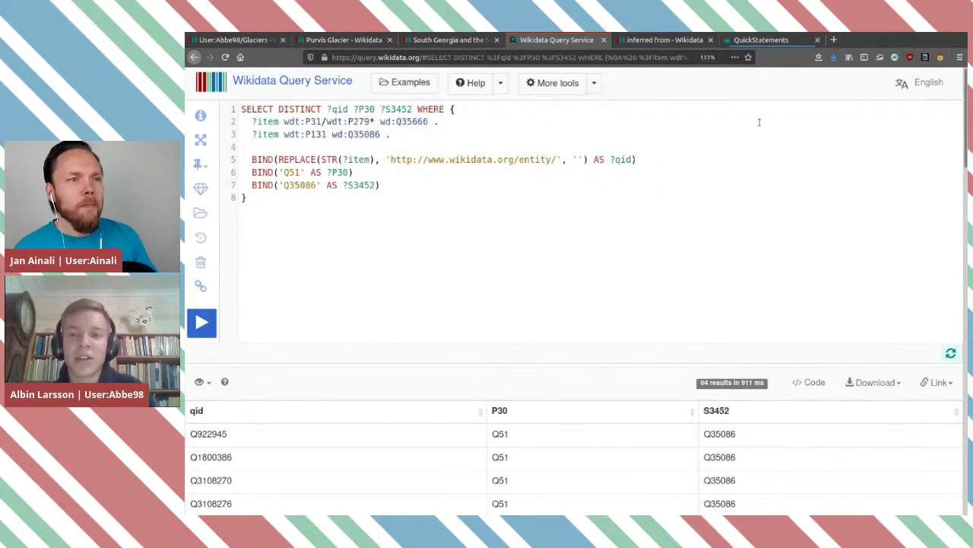
pyautogui.click(737, 40)
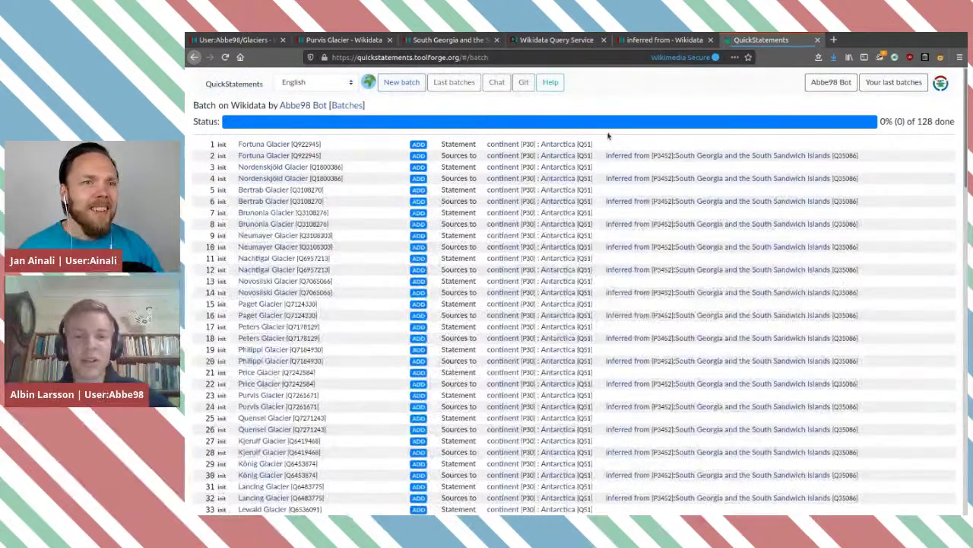
pyautogui.scroll(-1, 608, 135)
pyautogui.scroll(-12, 608, 135)
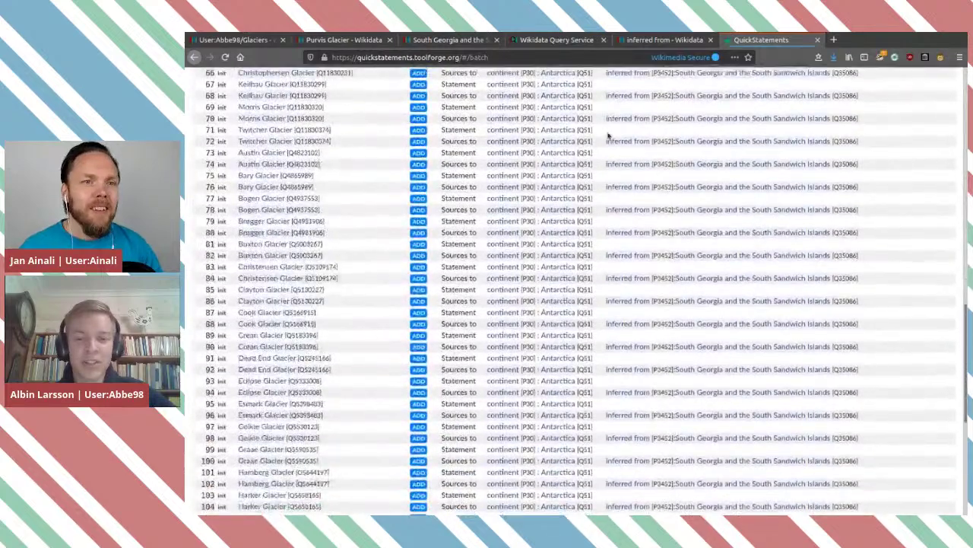
pyautogui.scroll(-3, 606, 142)
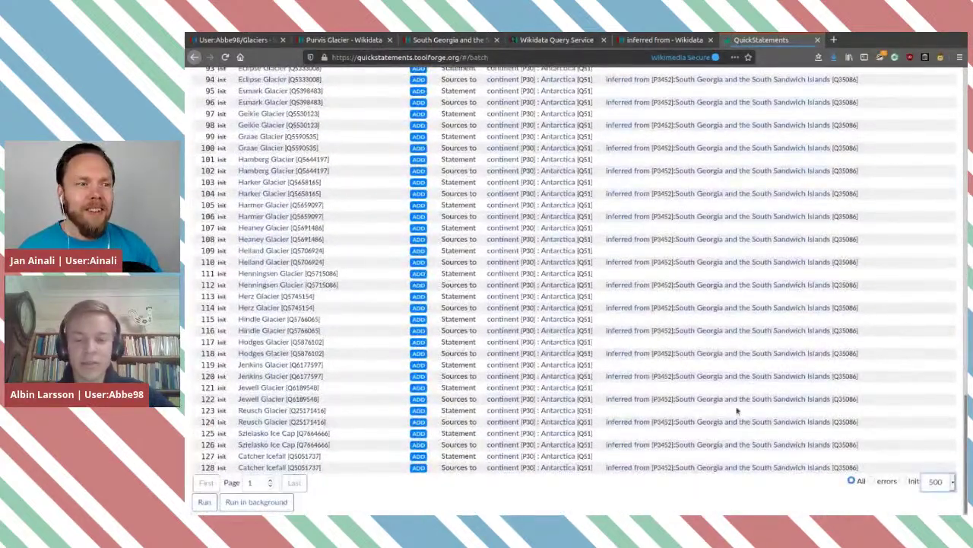
pyautogui.click(205, 502)
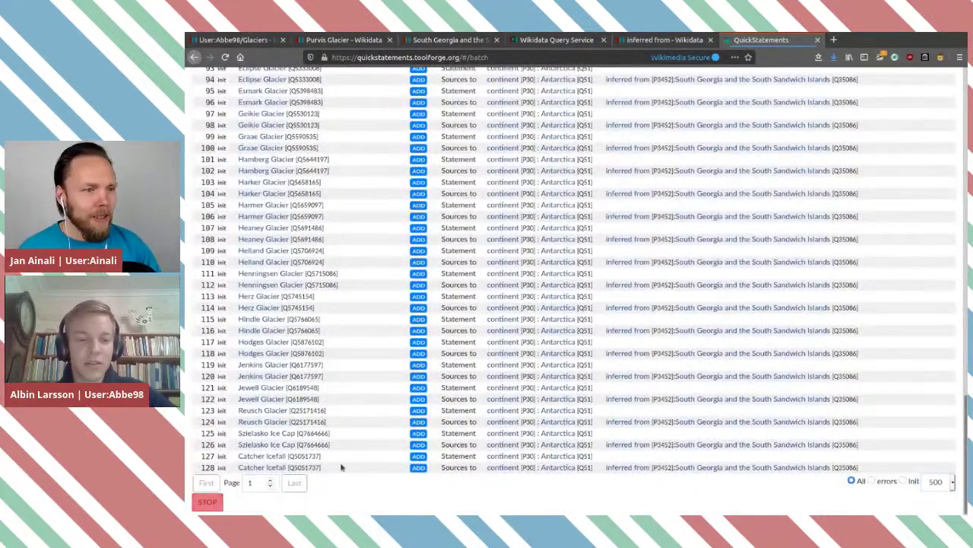
pyautogui.scroll(6, 665, 284)
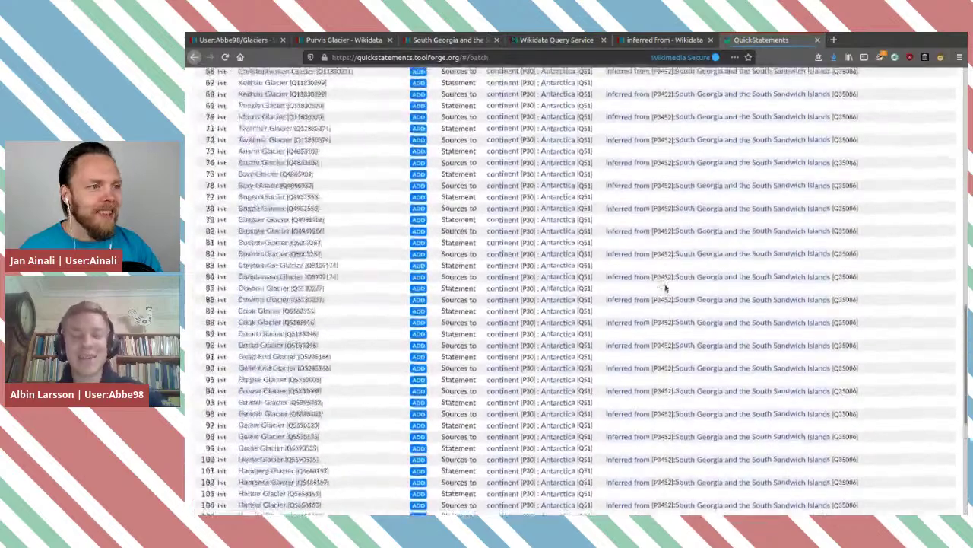
pyautogui.scroll(8, 665, 287)
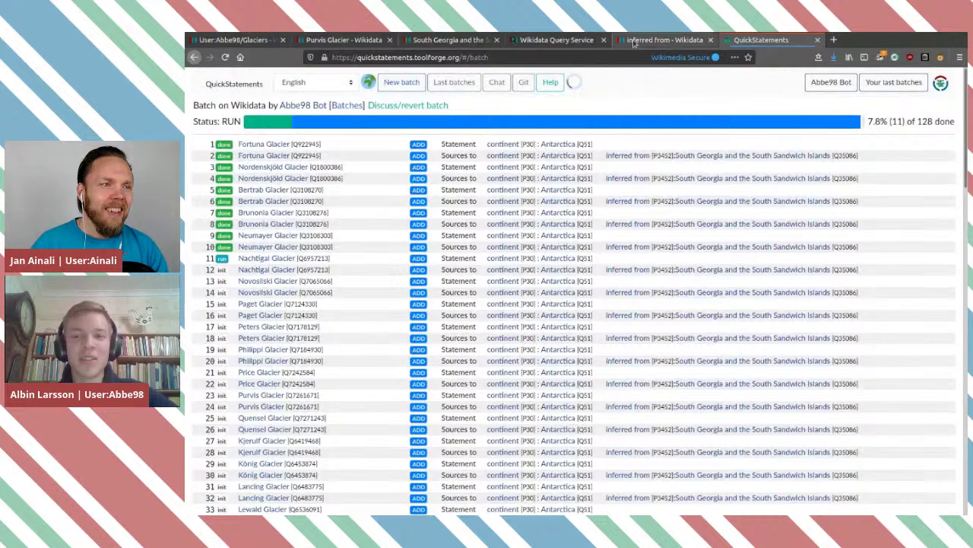
pyautogui.click(662, 40)
pyautogui.click(557, 40)
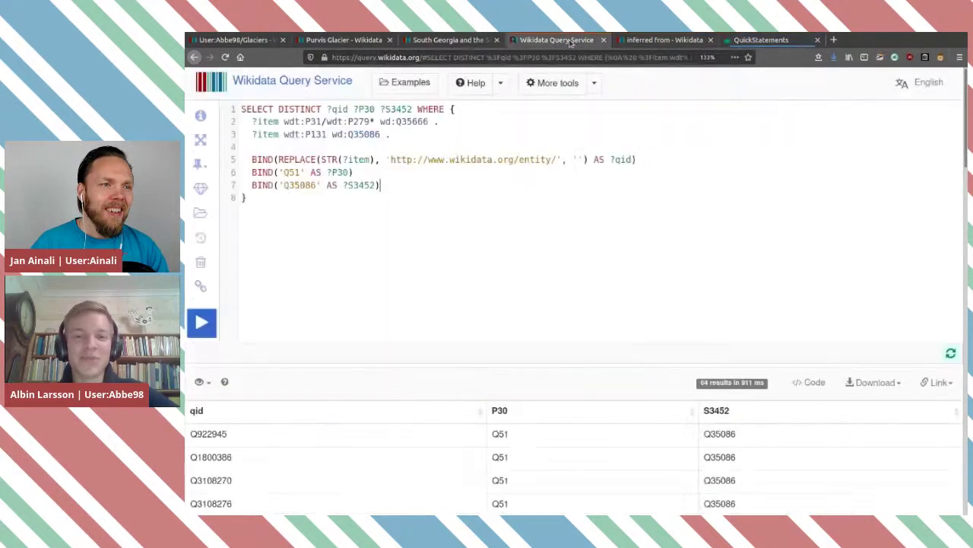
pyautogui.click(458, 39)
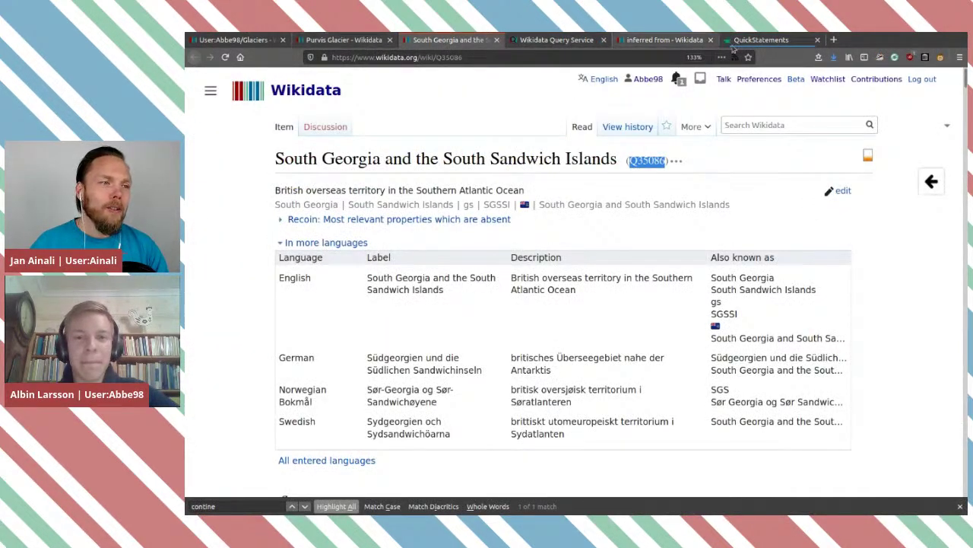
pyautogui.click(760, 39)
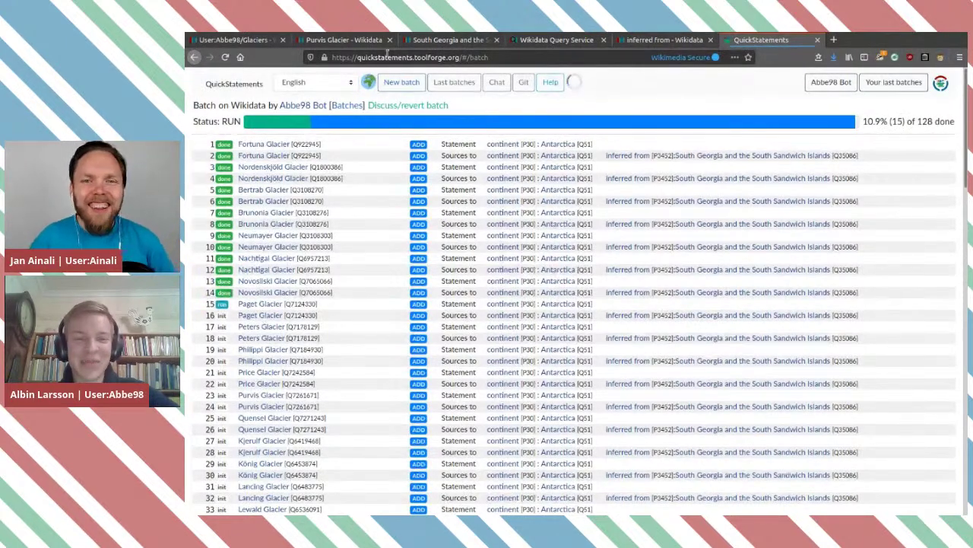
pyautogui.click(449, 39)
pyautogui.click(343, 41)
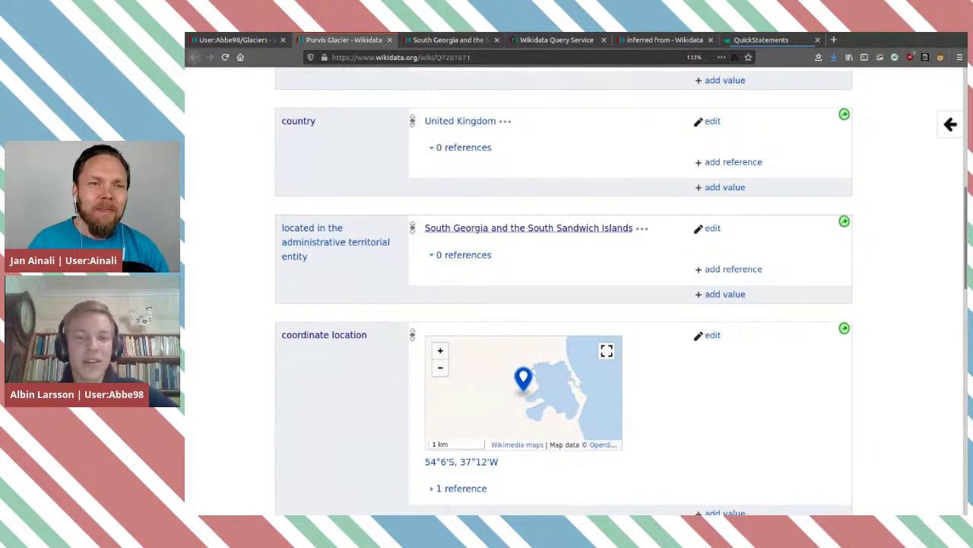
pyautogui.click(555, 40)
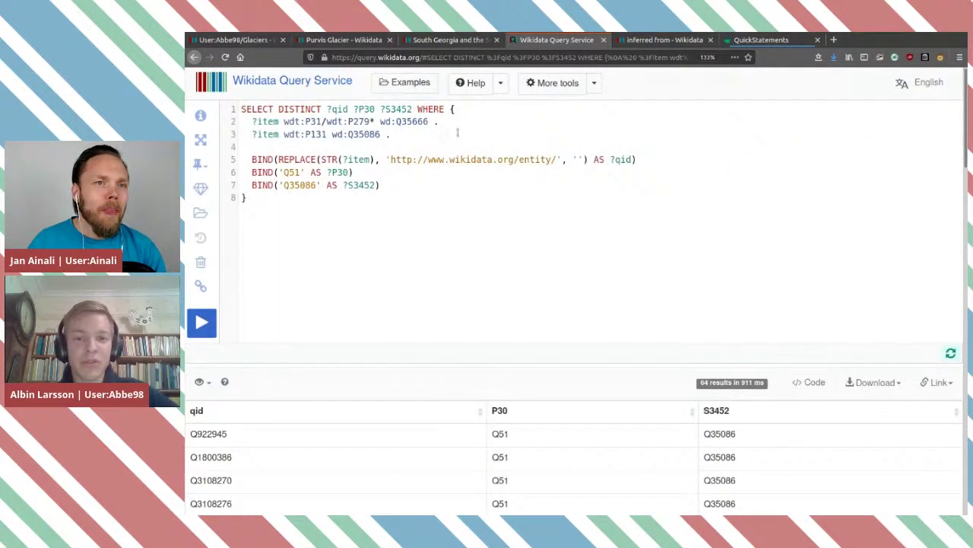
# Open the "Glaciers with country but no continent" maintenance query and add the line ?item wdt:P625 ?c below the MINUS clause
pyautogui.click(241, 39)
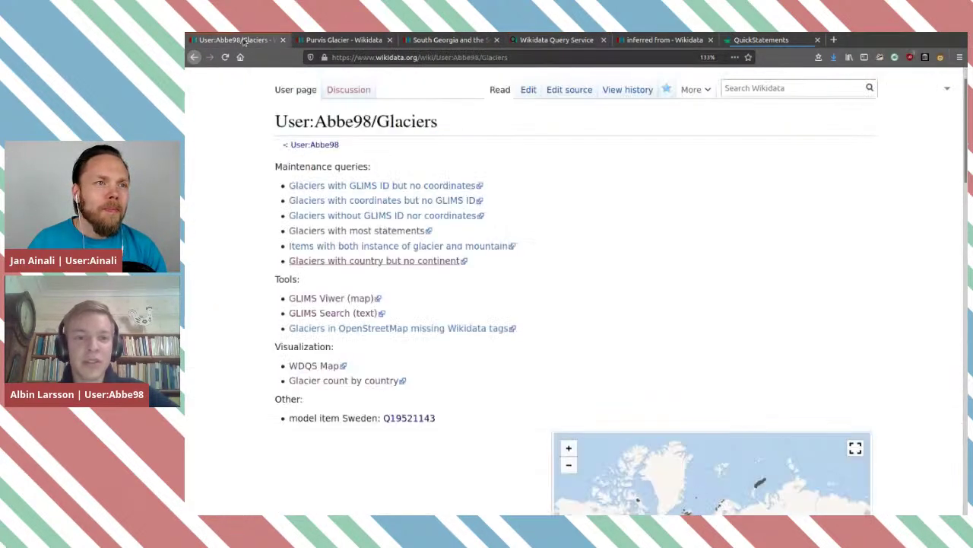
pyautogui.middleClick(422, 268)
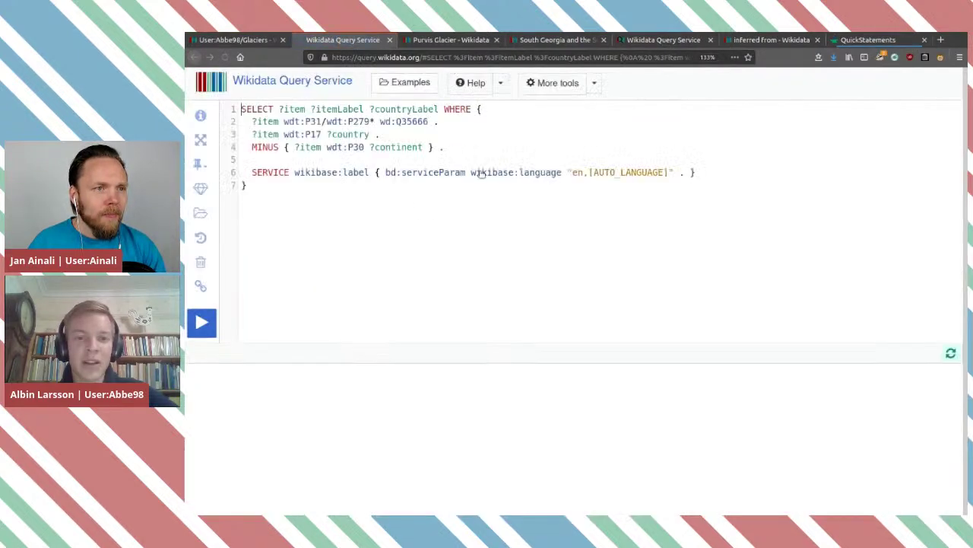
pyautogui.click(454, 146)
pyautogui.press('Return')
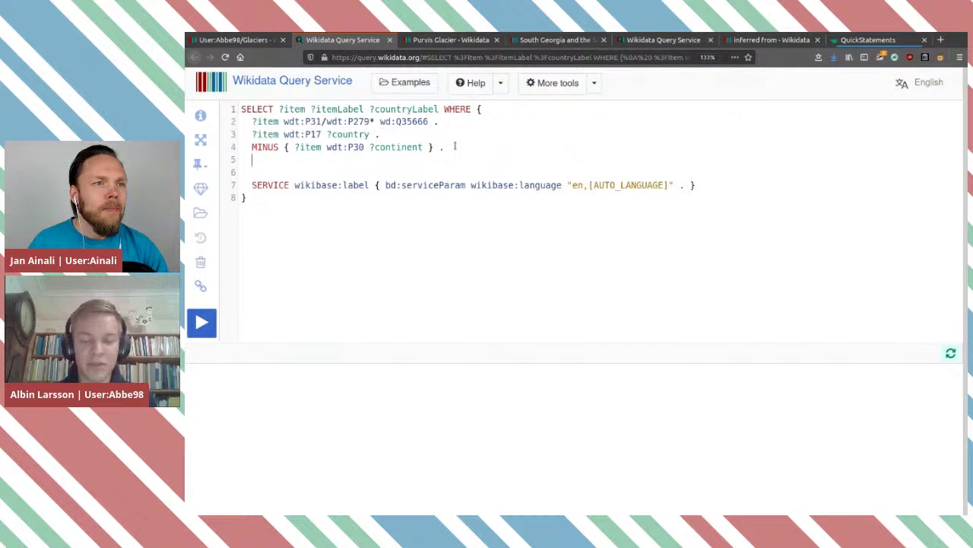
pyautogui.write('?item ')
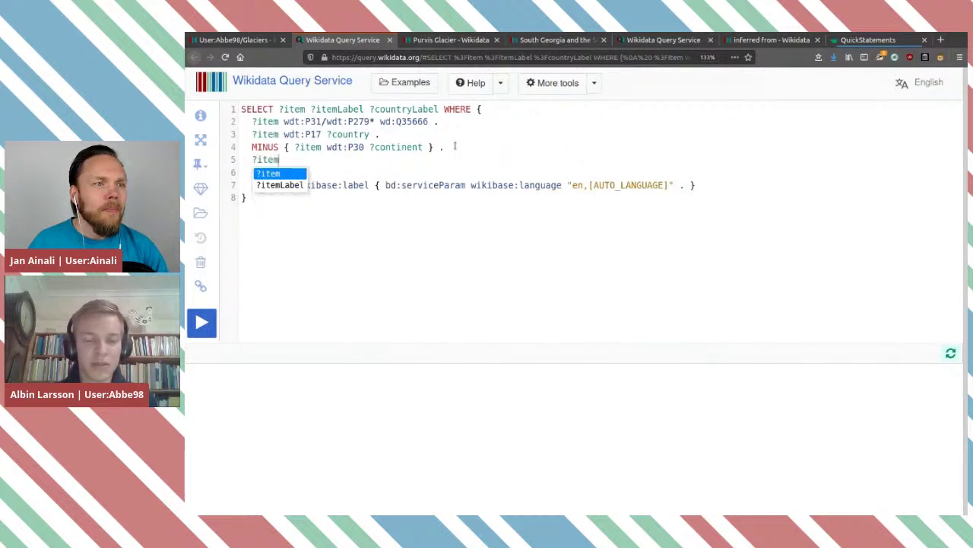
pyautogui.write('wdt')
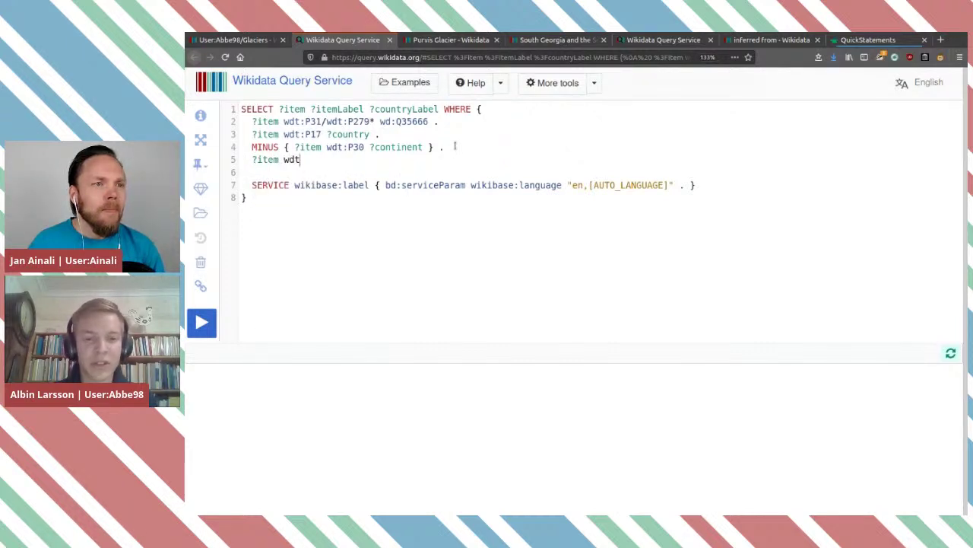
pyautogui.write(':')
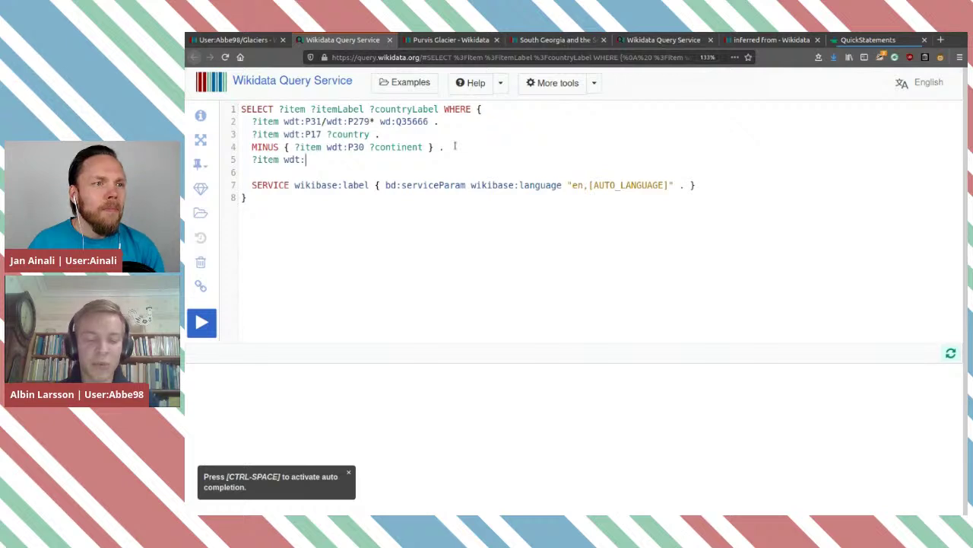
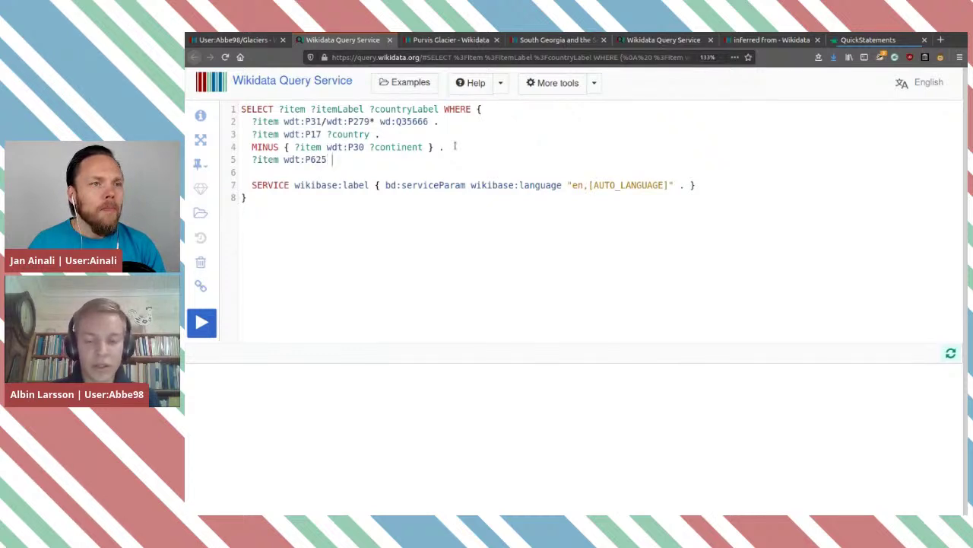
pyautogui.write('?c')
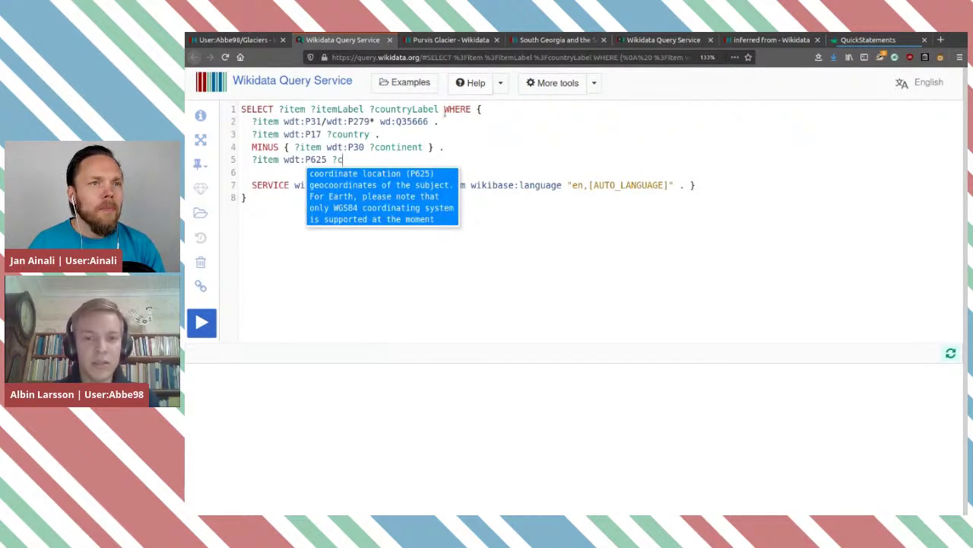
# Add ?c to the SELECT variables, run the query and display the results as a map
pyautogui.click(445, 111)
pyautogui.write('?c')
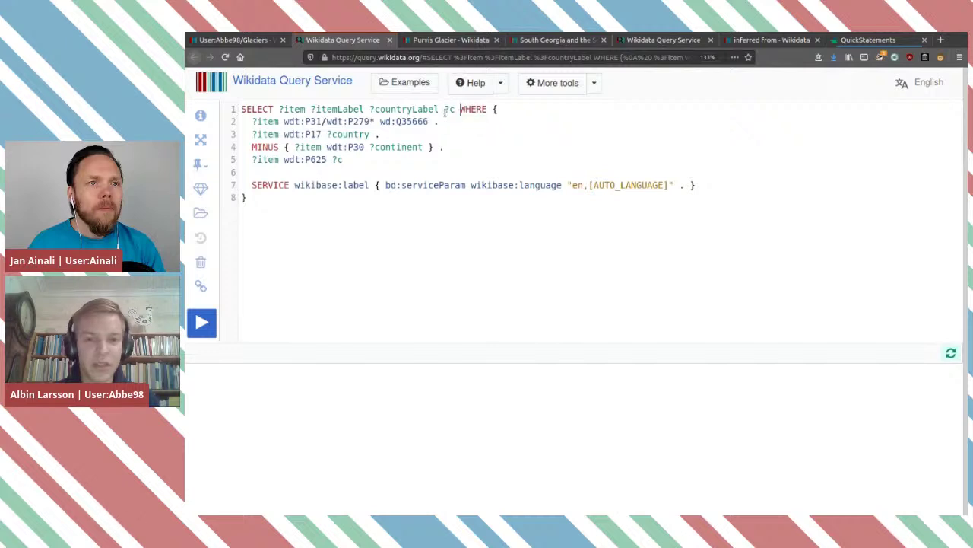
pyautogui.hotkey('ctrl', 'Return')
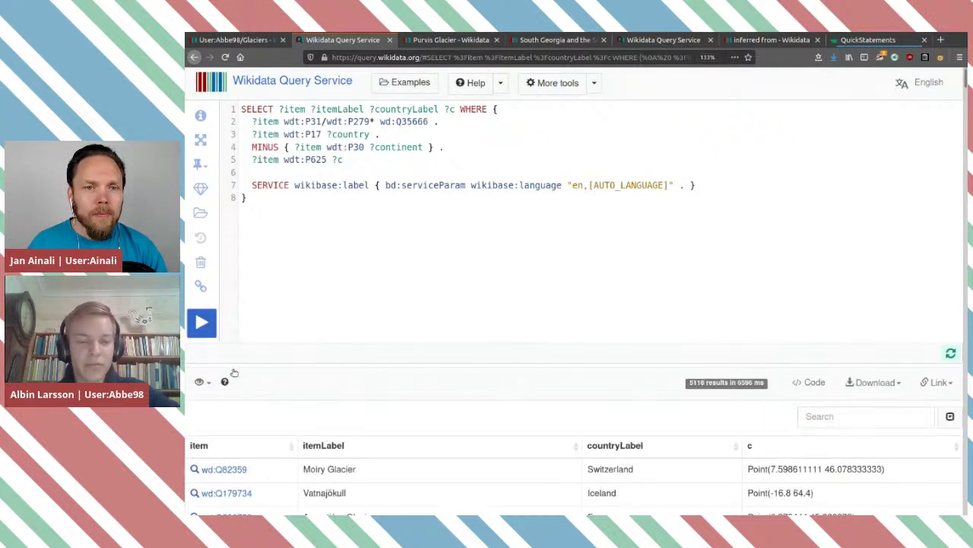
pyautogui.click(210, 381)
pyautogui.click(207, 470)
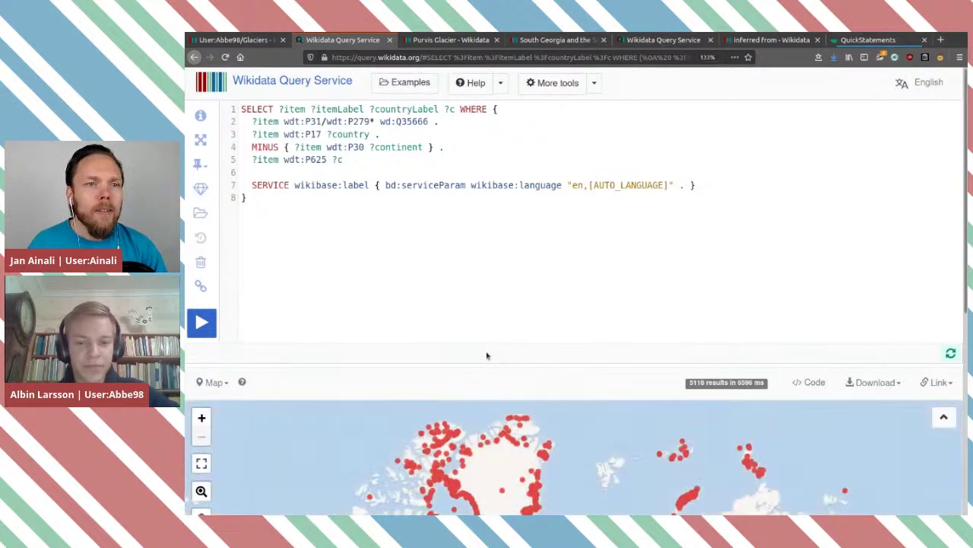
# Look along the southern oceans on the result map and inspect a glacier point on the isolated southern Indian Ocean island
pyautogui.scroll(-4, 502, 358)
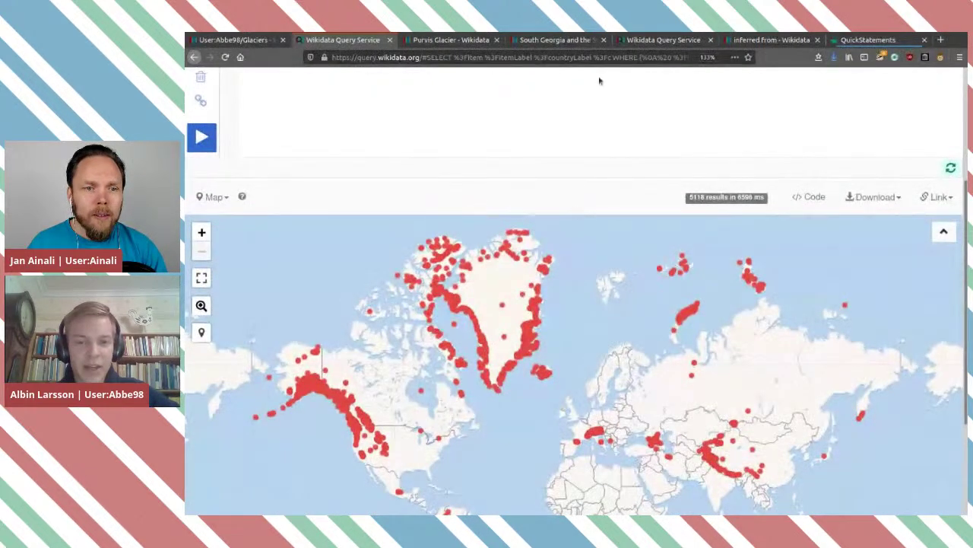
pyautogui.scroll(-3, 580, 244)
pyautogui.moveTo(505, 509); pyautogui.dragTo(459, 372)
pyautogui.scroll(2, 459, 373)
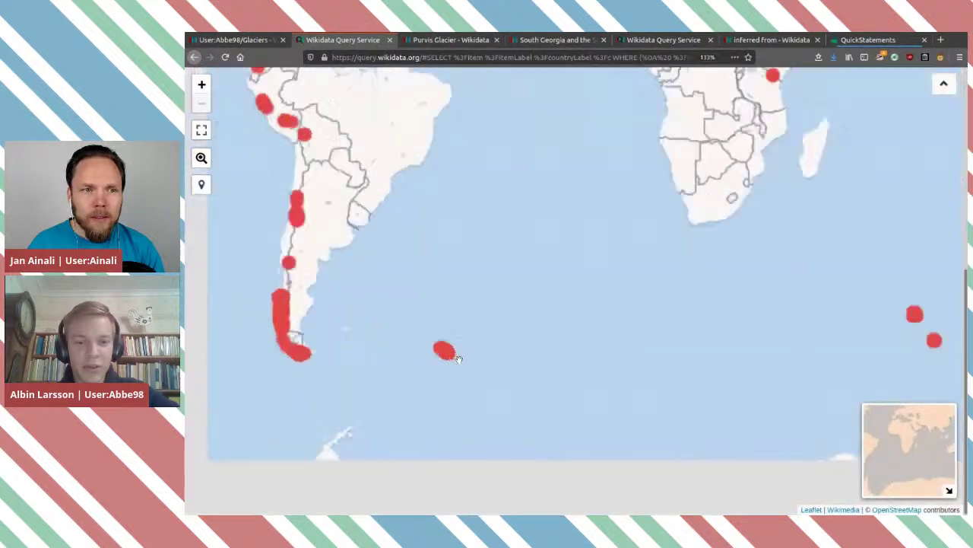
pyautogui.moveTo(810, 289); pyautogui.dragTo(470, 312)
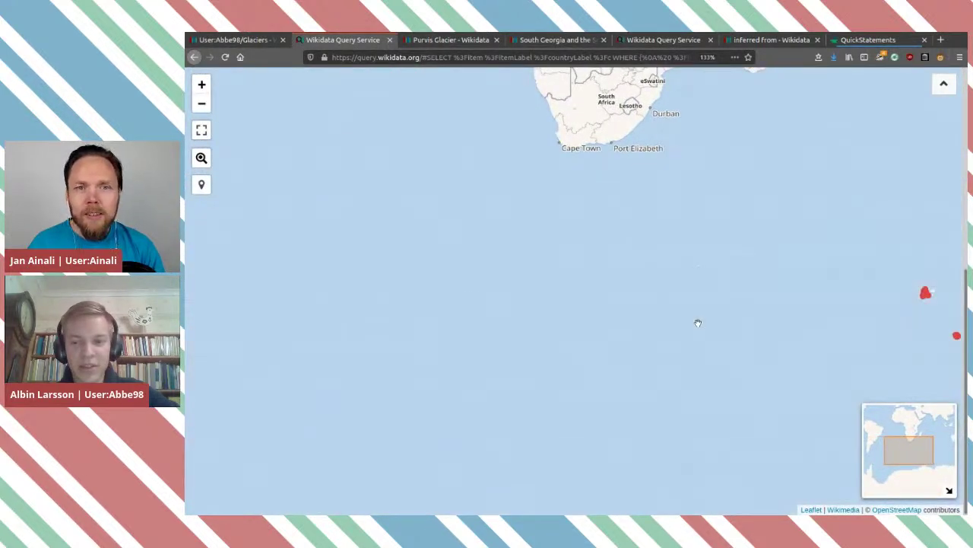
pyautogui.scroll(-3, 669, 325)
pyautogui.scroll(4, 646, 338)
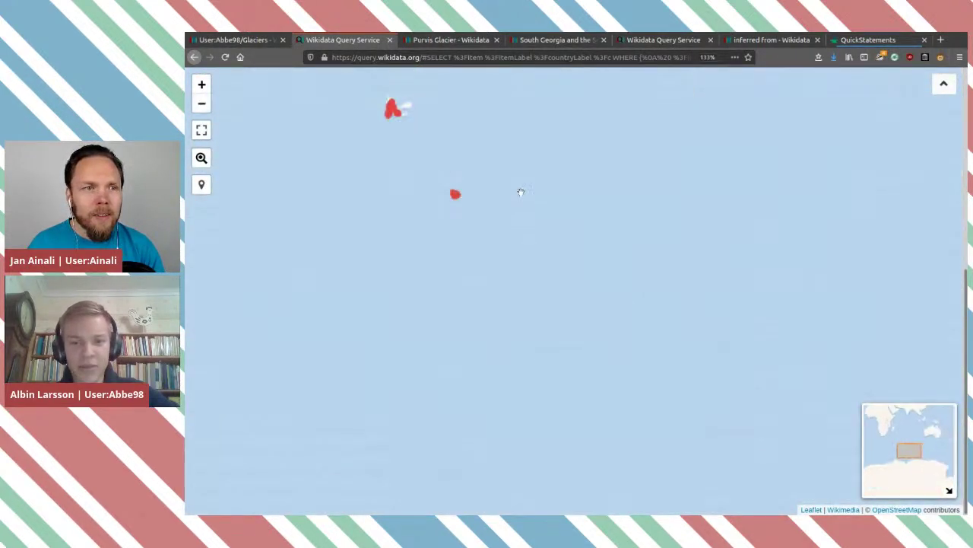
pyautogui.moveTo(521, 191); pyautogui.dragTo(606, 347)
pyautogui.scroll(3, 552, 369)
pyautogui.click(577, 334)
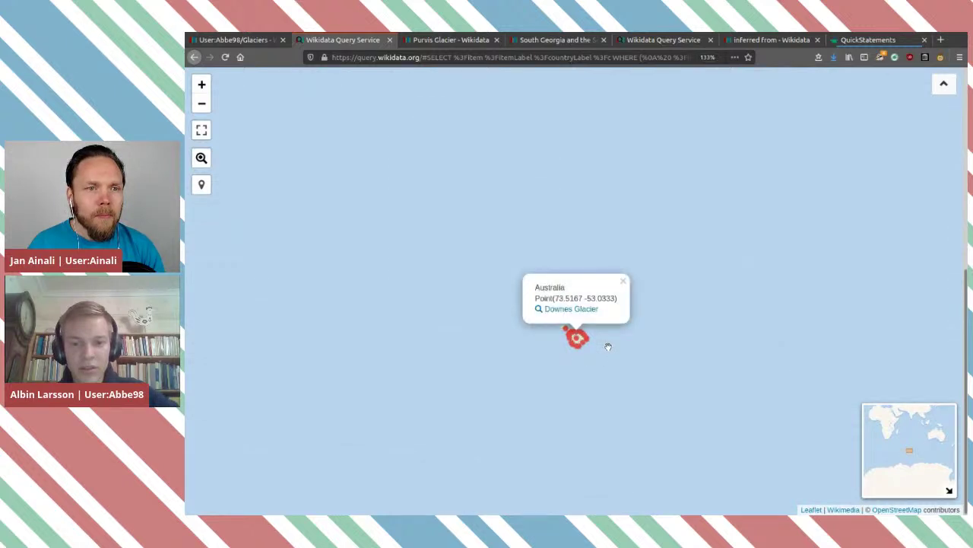
# Open the Heard Island glaciers item from its map point in the island's middle and review its statements
pyautogui.click(607, 347)
pyautogui.scroll(3, 601, 342)
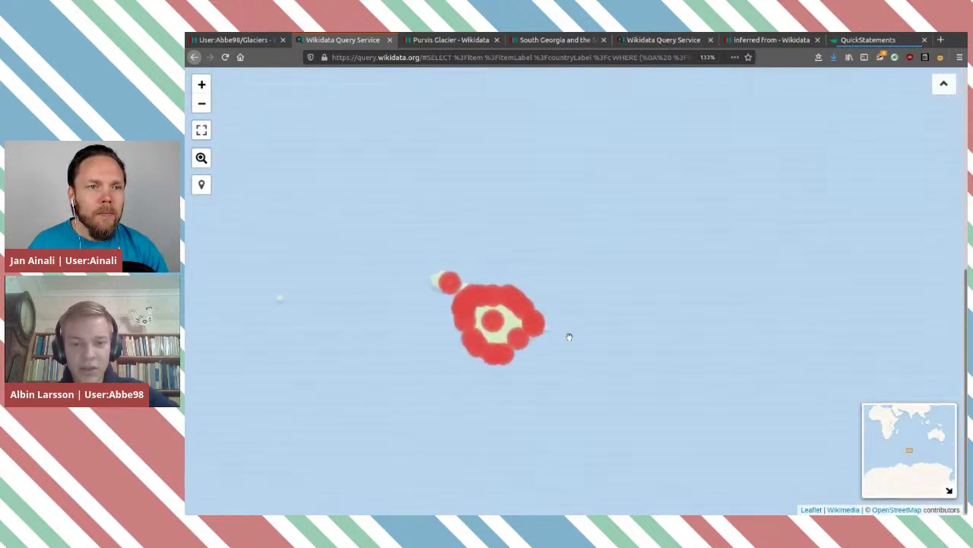
pyautogui.click(492, 321)
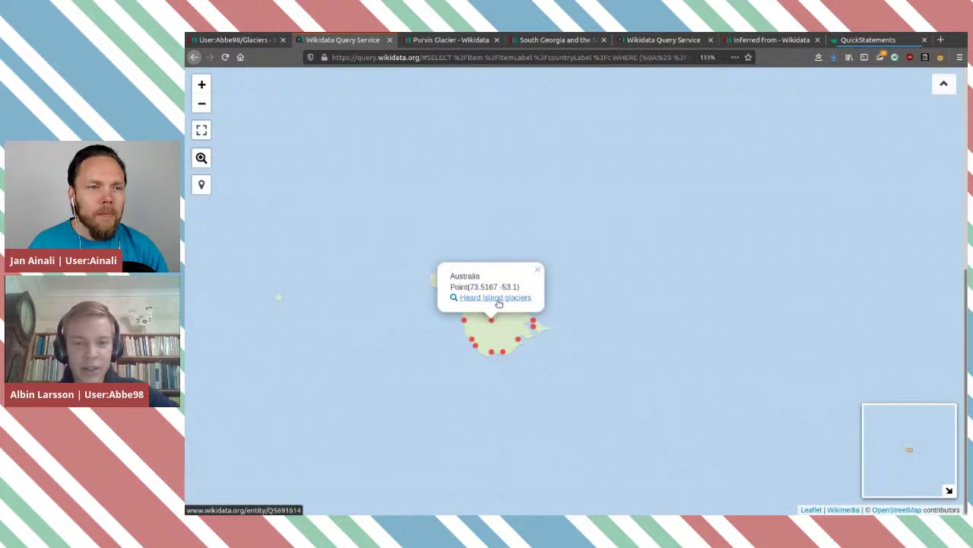
pyautogui.click(498, 302)
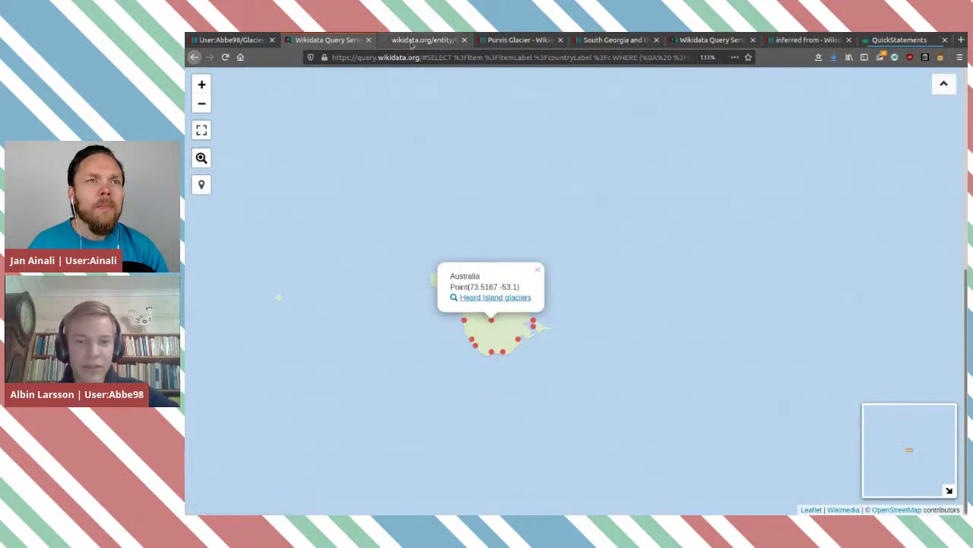
pyautogui.scroll(-4, 532, 324)
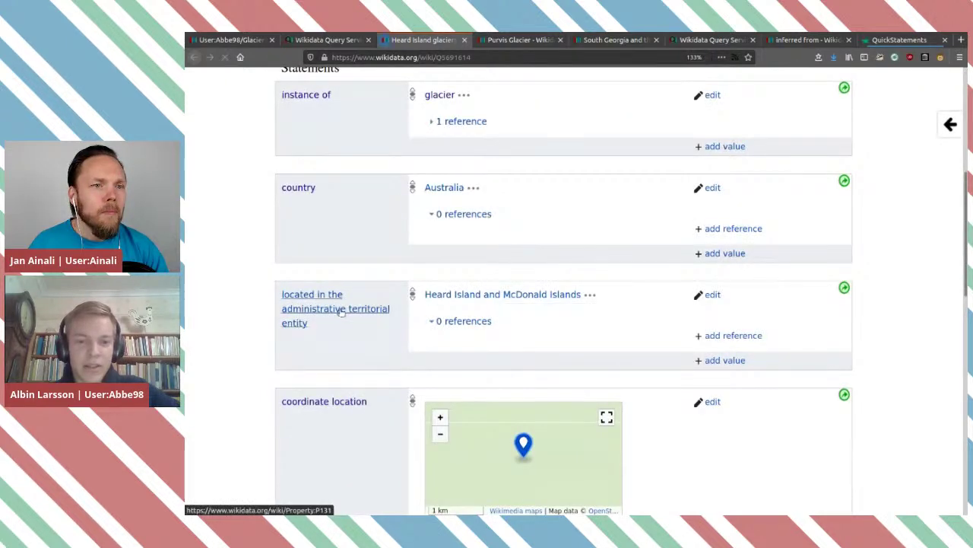
# Open the Heard Island and McDonald Islands item from the glacier's administrative territorial entity and review its country and location statements
pyautogui.middleClick(481, 303)
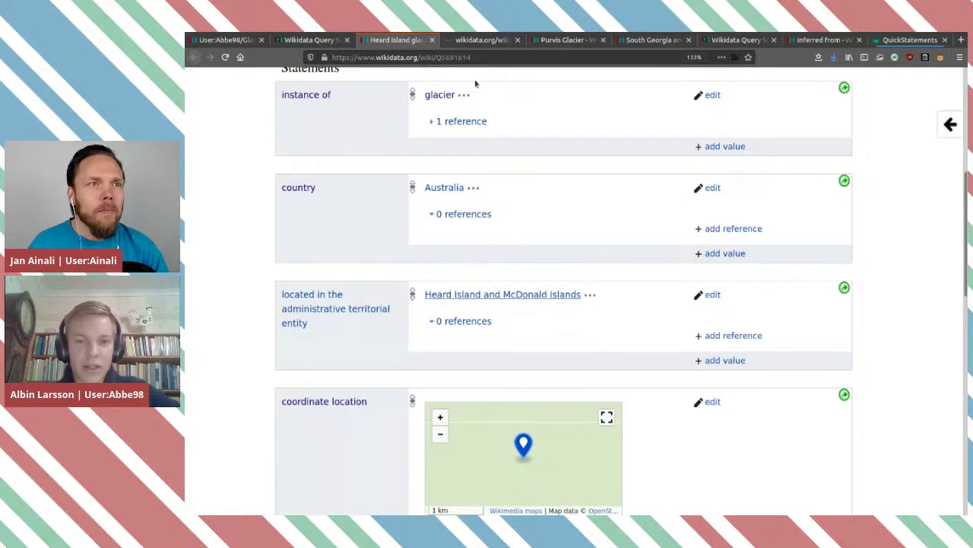
pyautogui.click(478, 40)
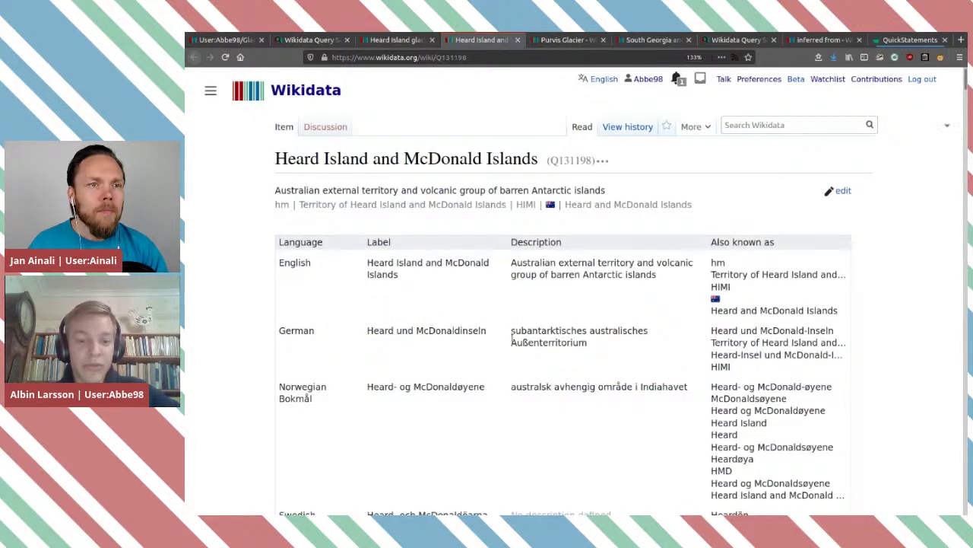
pyautogui.scroll(-5, 512, 336)
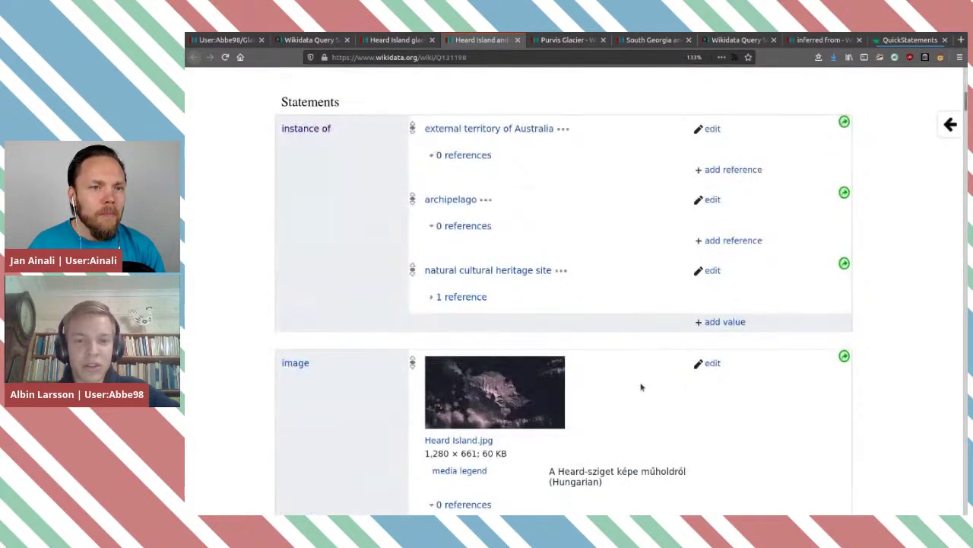
pyautogui.scroll(-7, 641, 388)
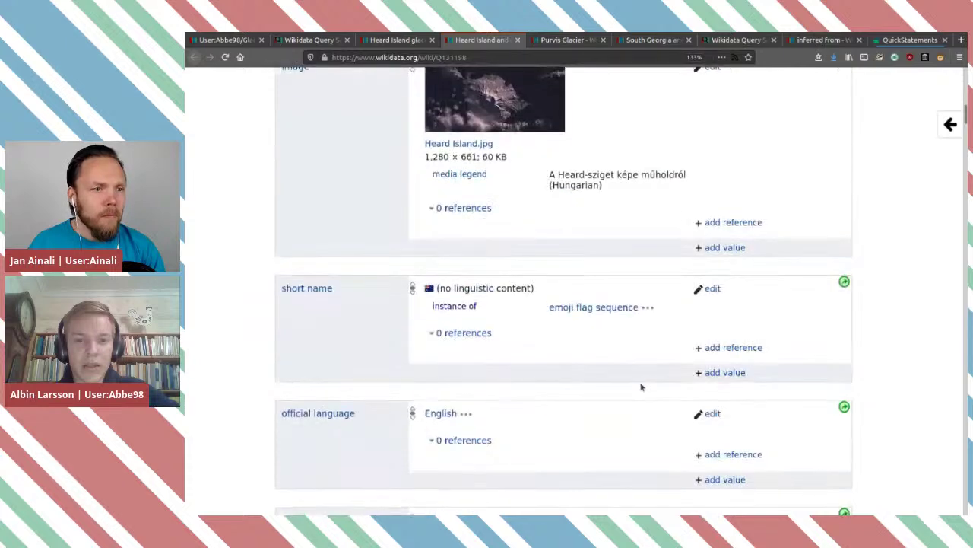
pyautogui.scroll(-5, 641, 387)
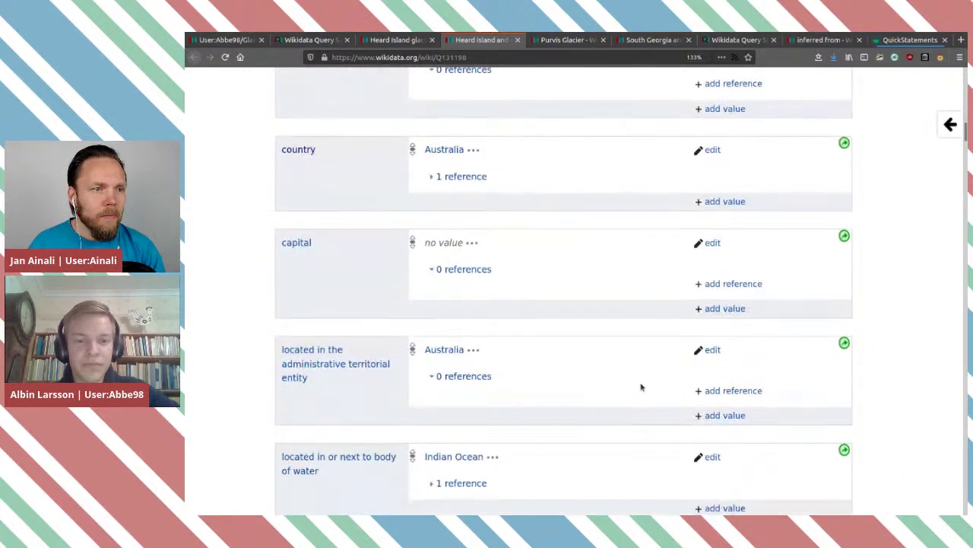
pyautogui.scroll(-5, 459, 297)
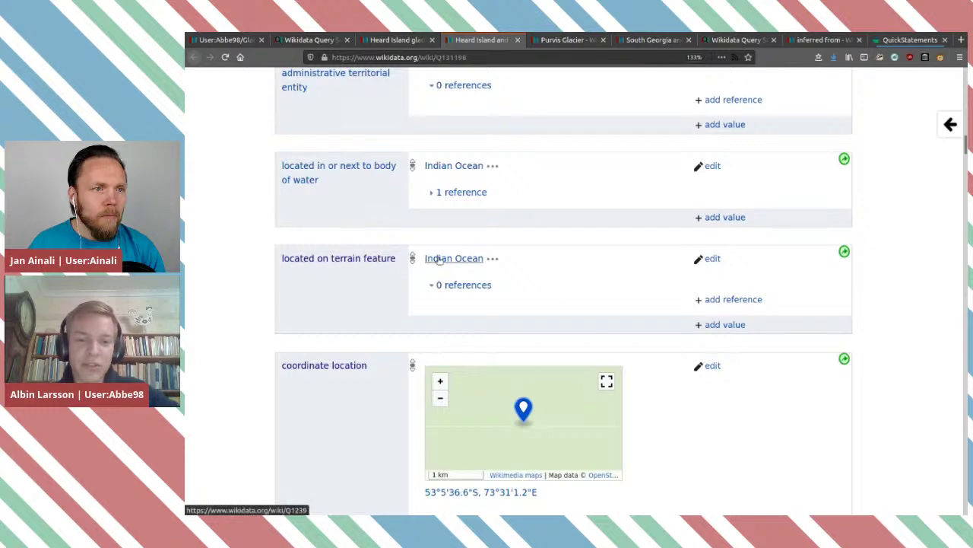
pyautogui.scroll(-13, 577, 274)
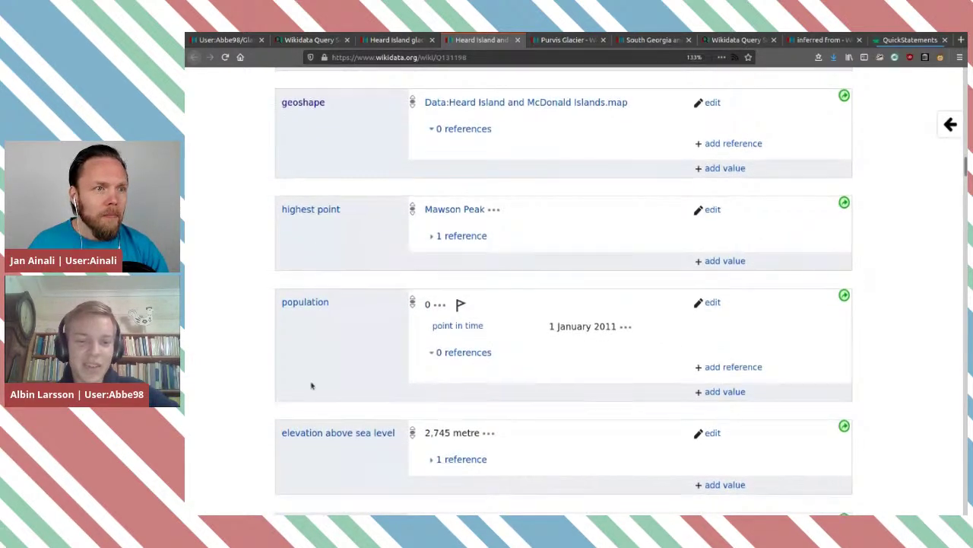
# Look through the territory's remaining statements, from geoshape past the locator map image to its parts, for a continent
pyautogui.scroll(-6, 311, 386)
pyautogui.scroll(-6, 365, 363)
pyautogui.scroll(-6, 410, 297)
pyautogui.scroll(6, 398, 311)
pyautogui.scroll(-1, 398, 313)
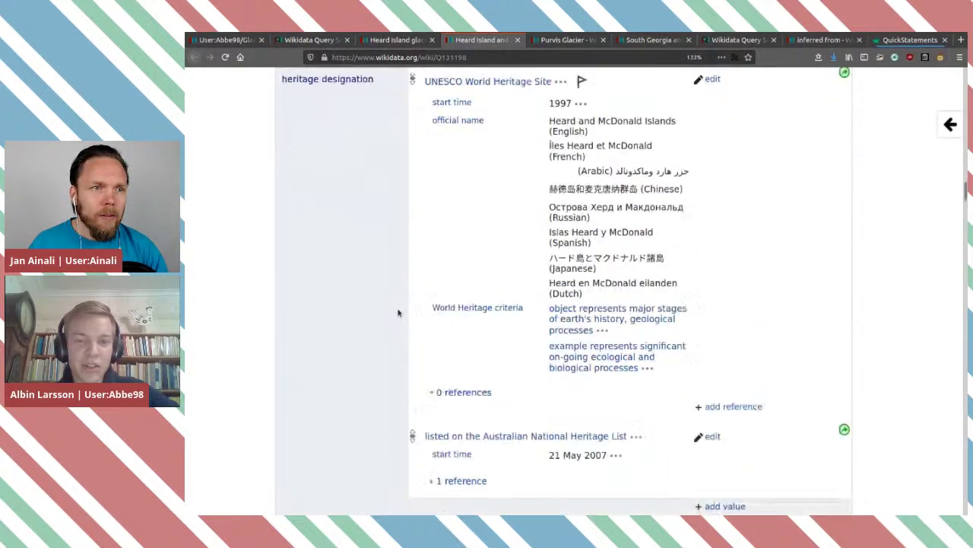
pyautogui.scroll(-13, 398, 312)
pyautogui.scroll(-13, 331, 254)
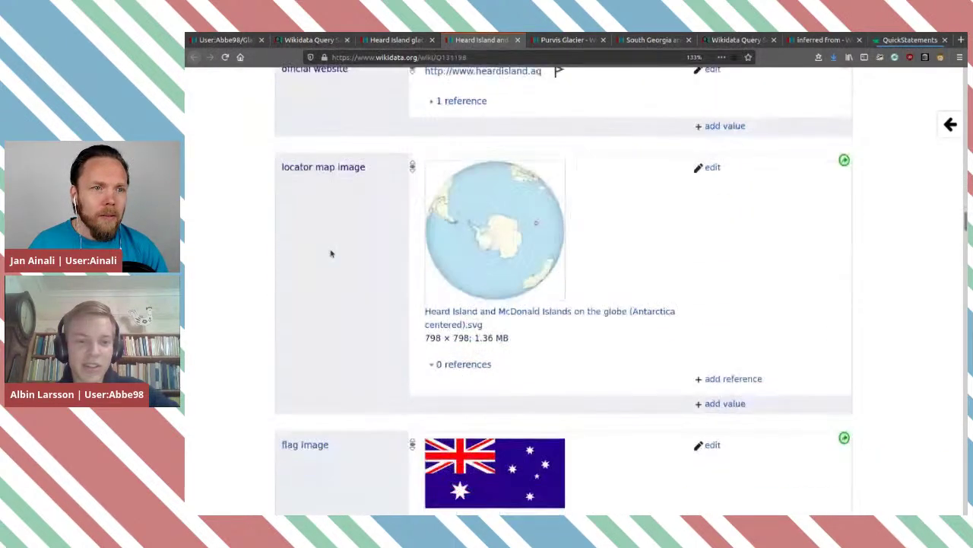
pyautogui.scroll(6, 330, 253)
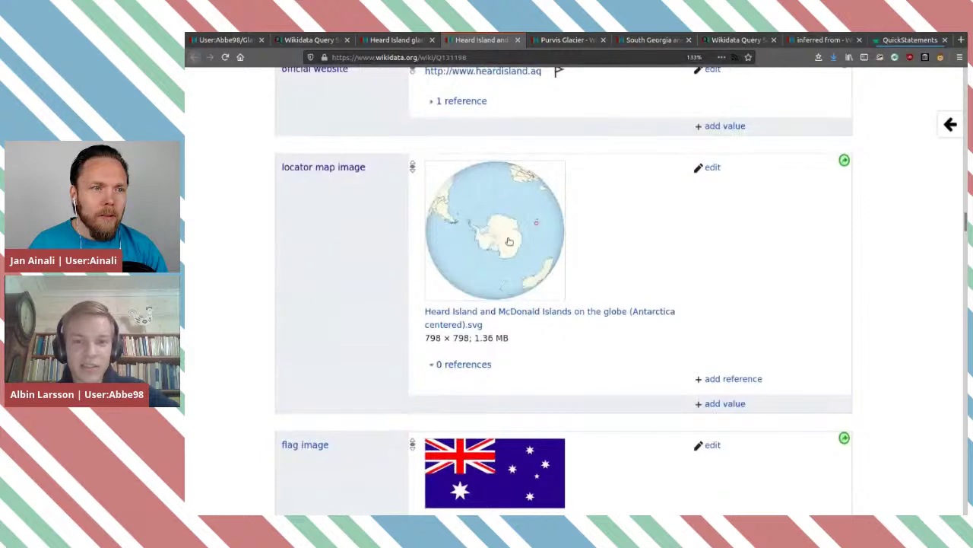
pyautogui.scroll(-4, 639, 374)
pyautogui.scroll(-10, 639, 373)
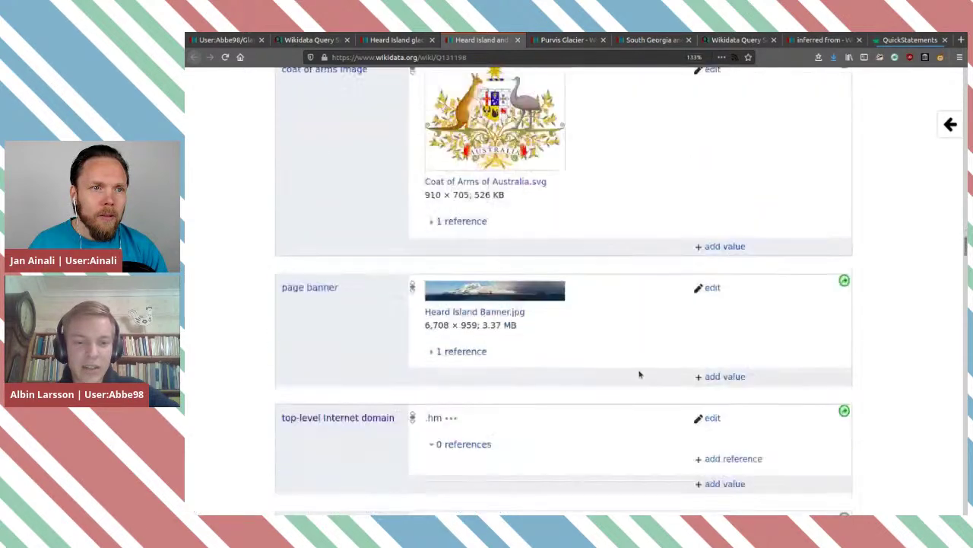
pyautogui.scroll(-13, 339, 326)
pyautogui.scroll(5, 379, 282)
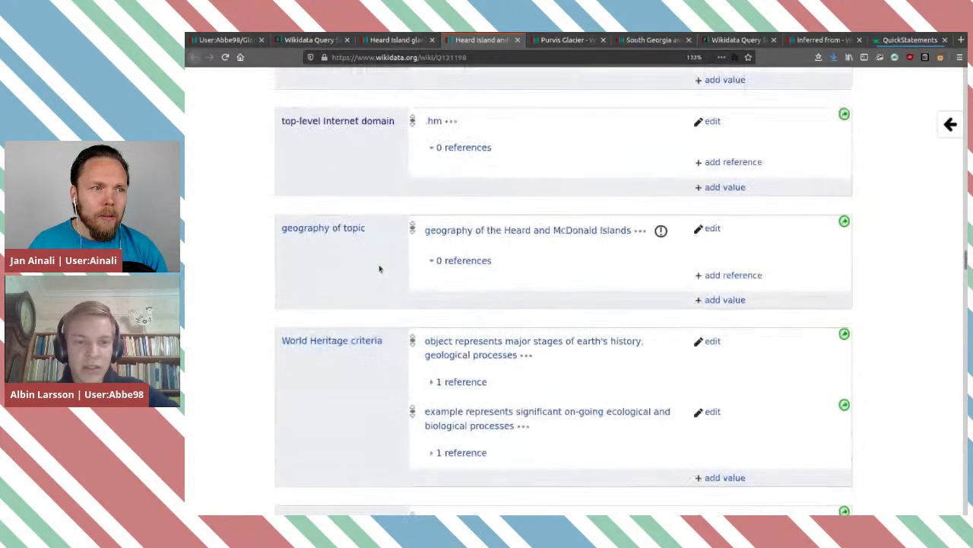
pyautogui.scroll(-5, 372, 330)
pyautogui.scroll(-5, 372, 332)
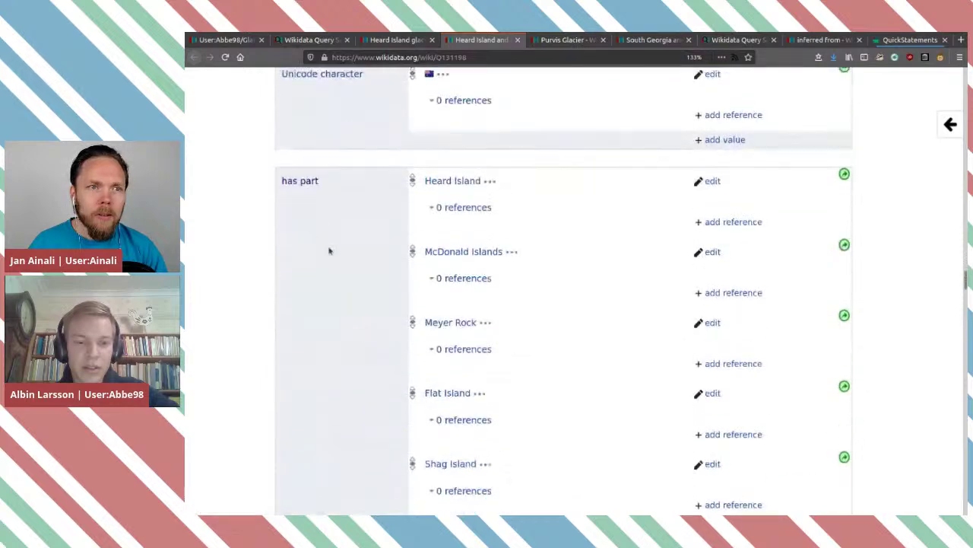
pyautogui.scroll(-11, 323, 296)
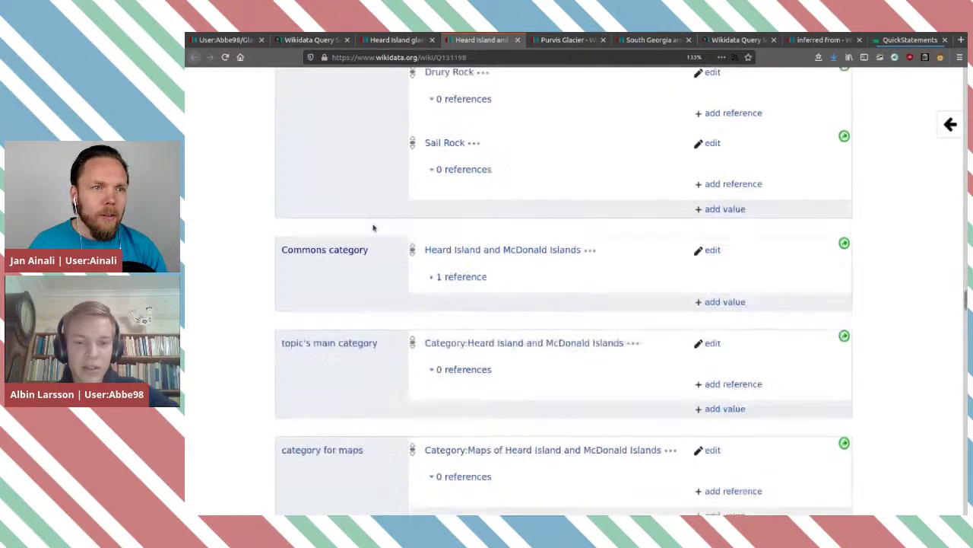
# Open the territory's English Wikipedia article in a new tab from the item's Wikipedia links
pyautogui.scroll(-5, 373, 228)
pyautogui.scroll(-18, 373, 227)
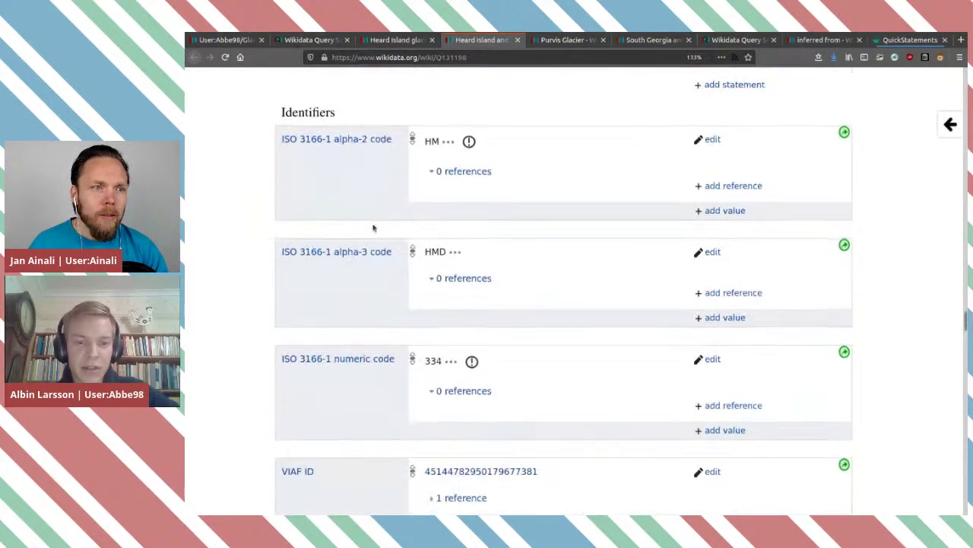
pyautogui.scroll(-3, 373, 228)
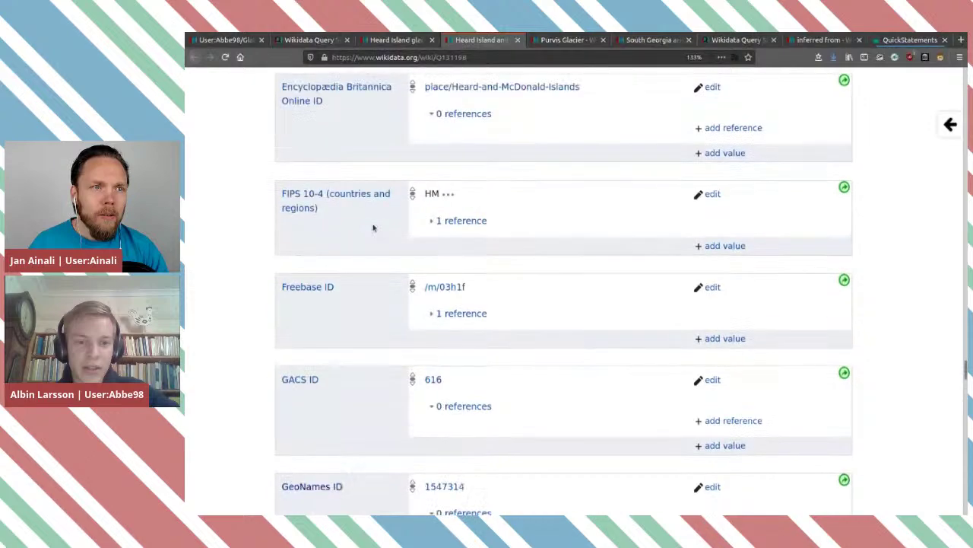
pyautogui.scroll(10, 372, 227)
pyautogui.scroll(-10, 372, 228)
pyautogui.scroll(-20, 372, 228)
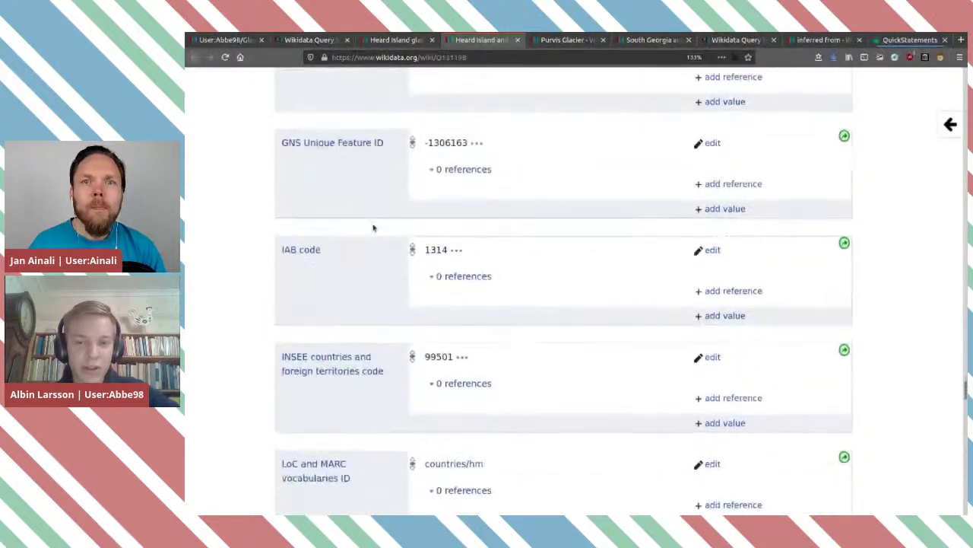
pyautogui.scroll(-5, 373, 226)
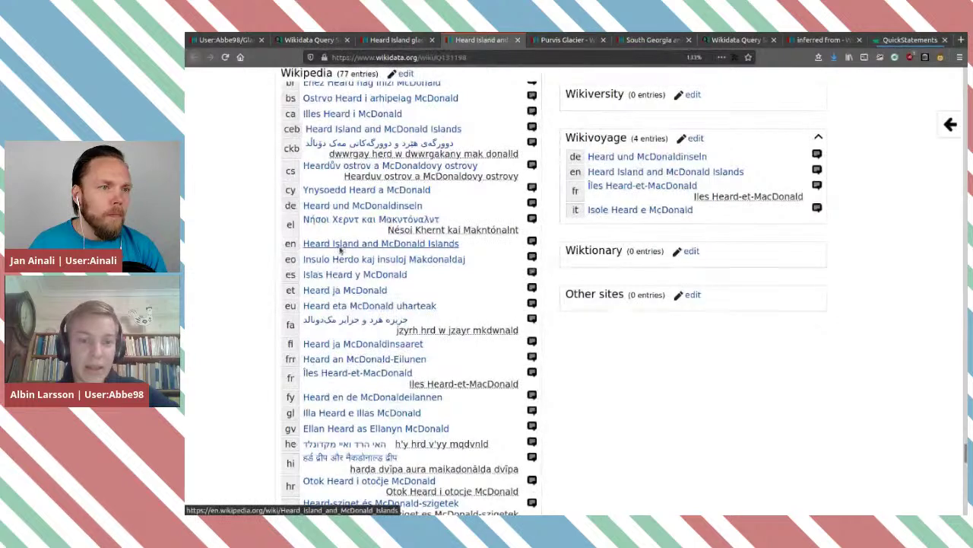
pyautogui.middleClick(358, 258)
pyautogui.click(521, 38)
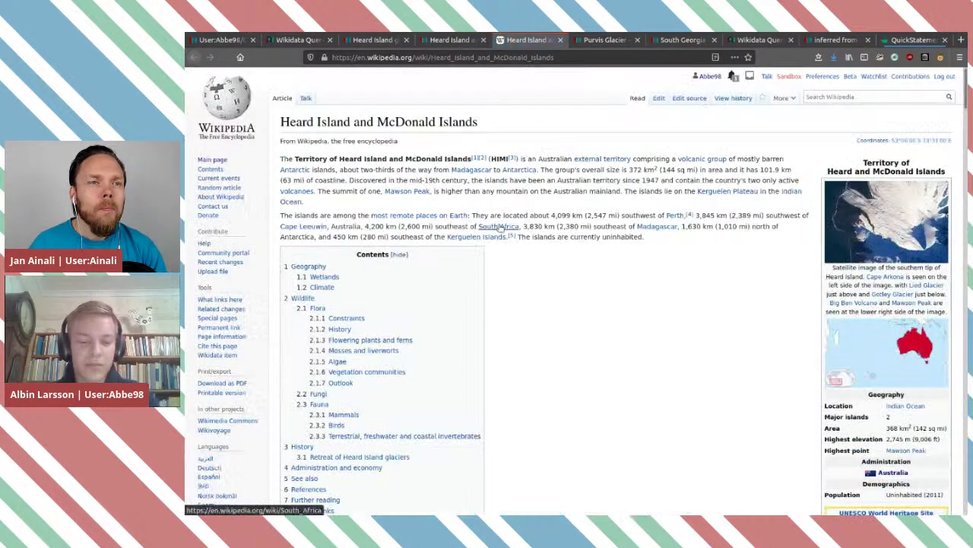
# Search the Heard Island and McDonald Islands article for the word "continent"
pyautogui.hotkey('ctrl', 'f')
pyautogui.write('cont')
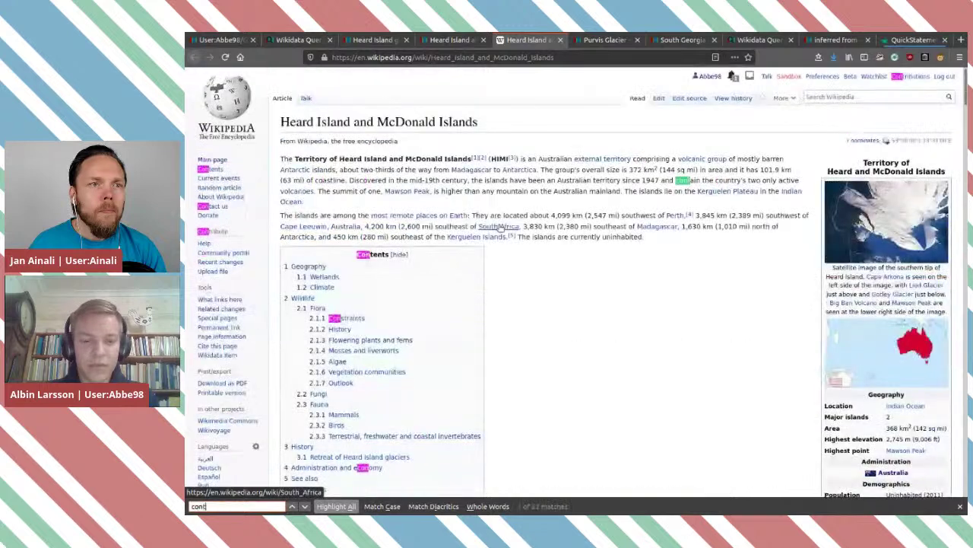
pyautogui.moveTo(500, 228)
pyautogui.write('i')
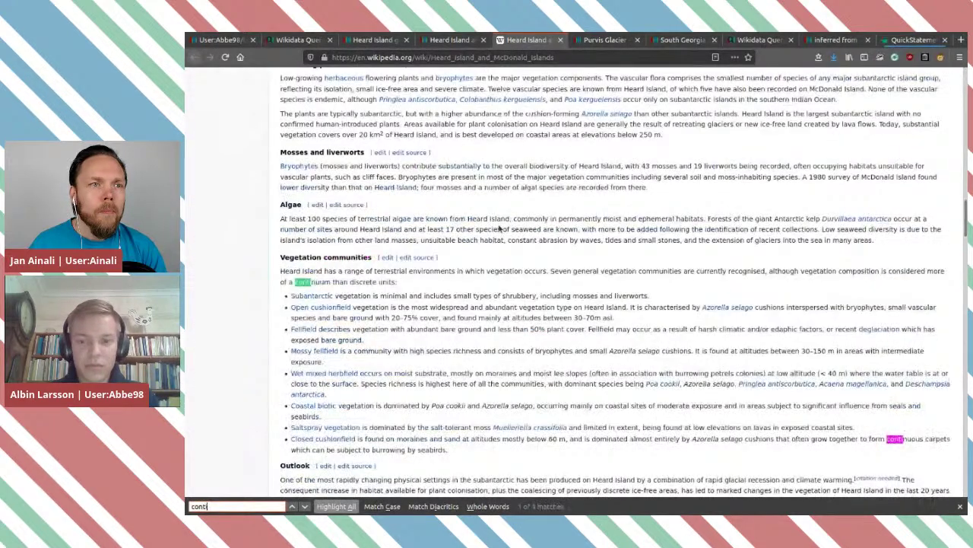
pyautogui.write('nent')
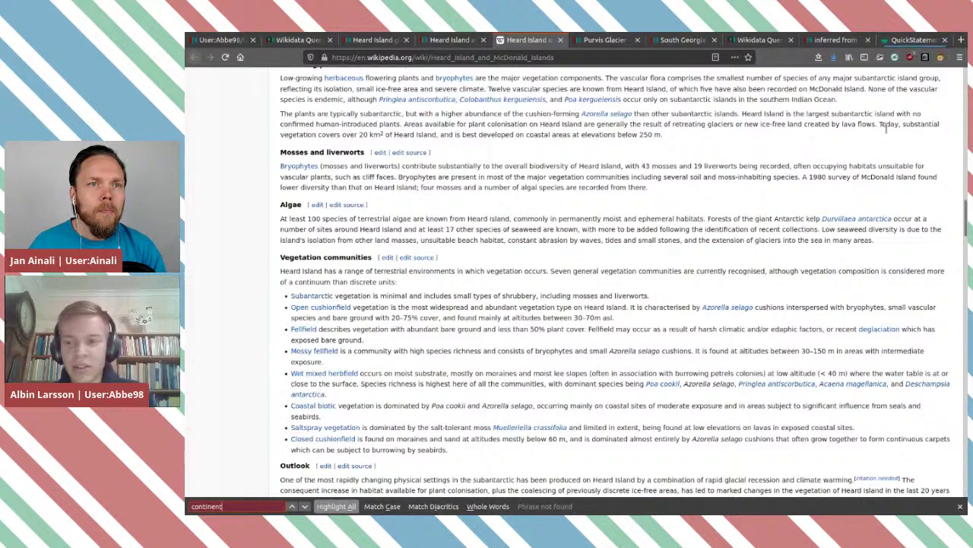
# Read the article's infobox, Geography section and opening paragraph for clues about which continent the islands belong to
pyautogui.scroll(15, 962, 223)
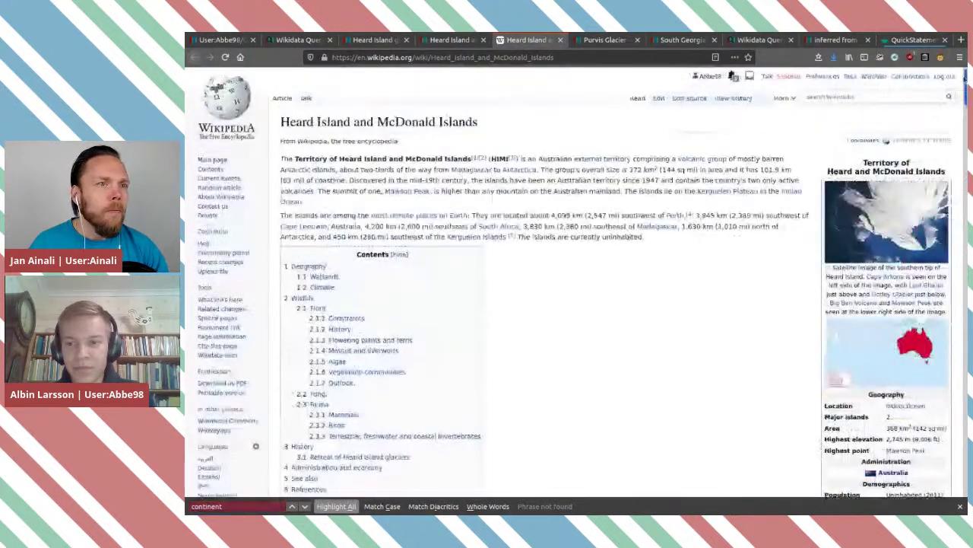
pyautogui.scroll(-3, 789, 186)
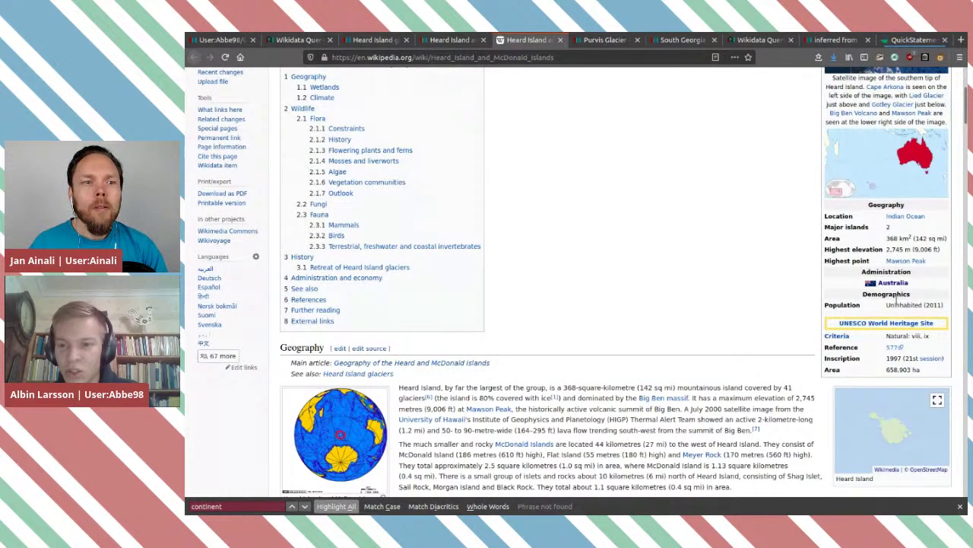
pyautogui.scroll(-4, 738, 316)
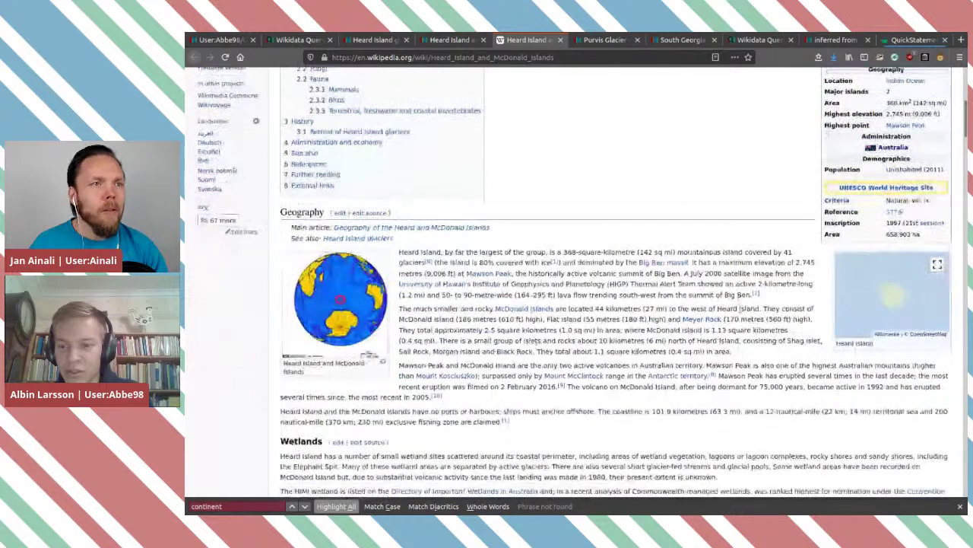
pyautogui.scroll(4, 798, 294)
pyautogui.scroll(-2, 798, 293)
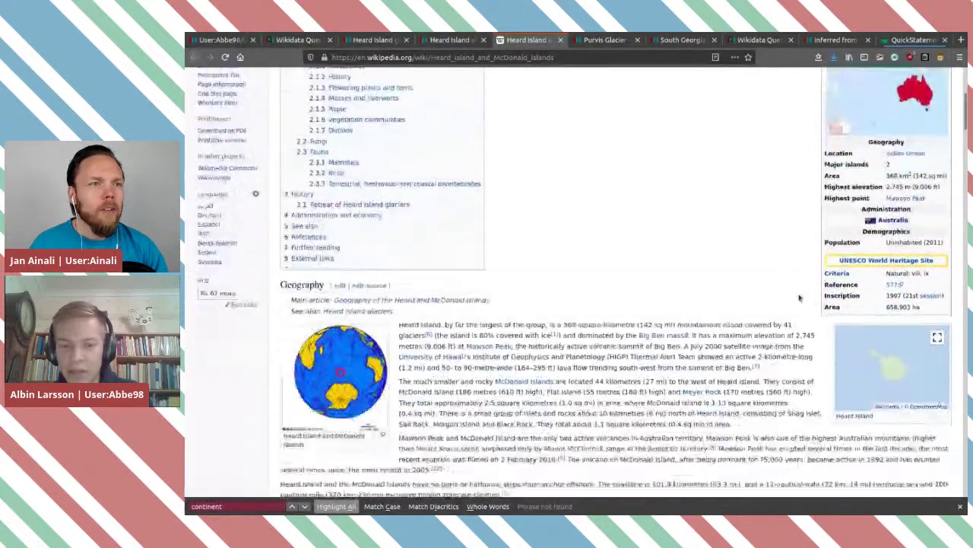
pyautogui.scroll(7, 800, 277)
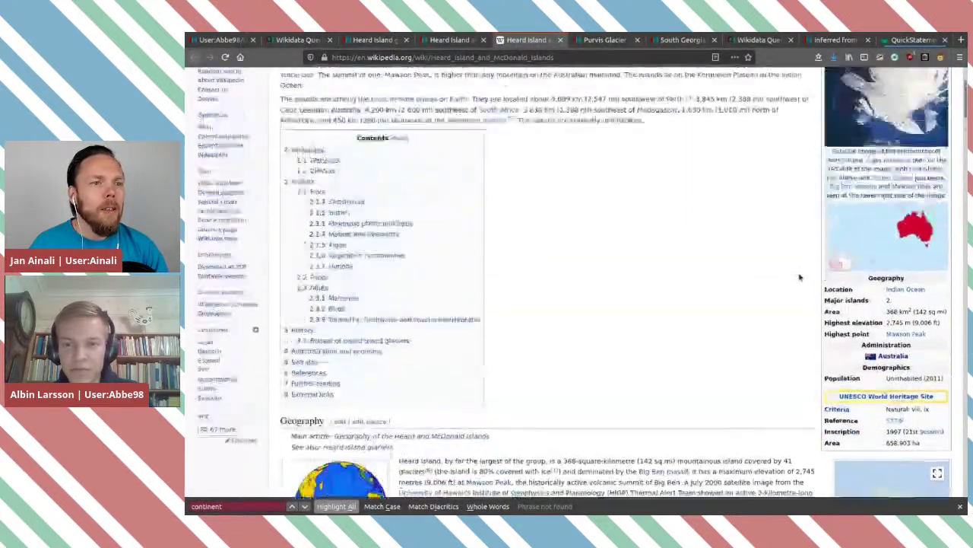
pyautogui.moveTo(296, 159); pyautogui.dragTo(757, 156)
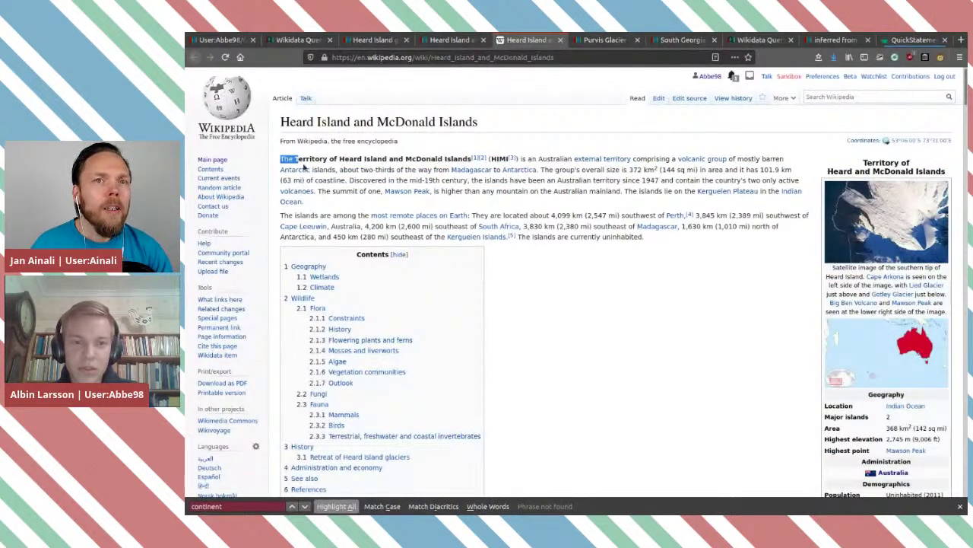
pyautogui.click(337, 173)
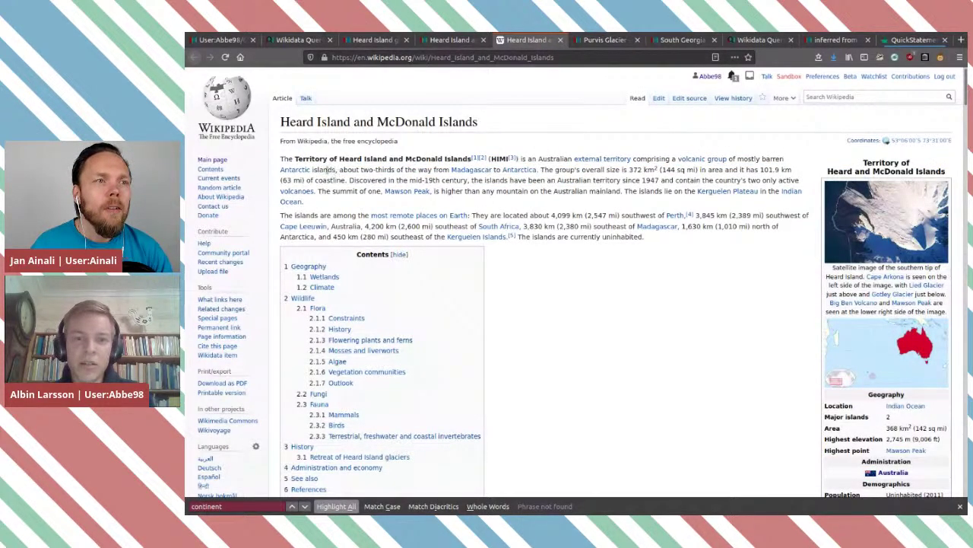
pyautogui.moveTo(297, 170)
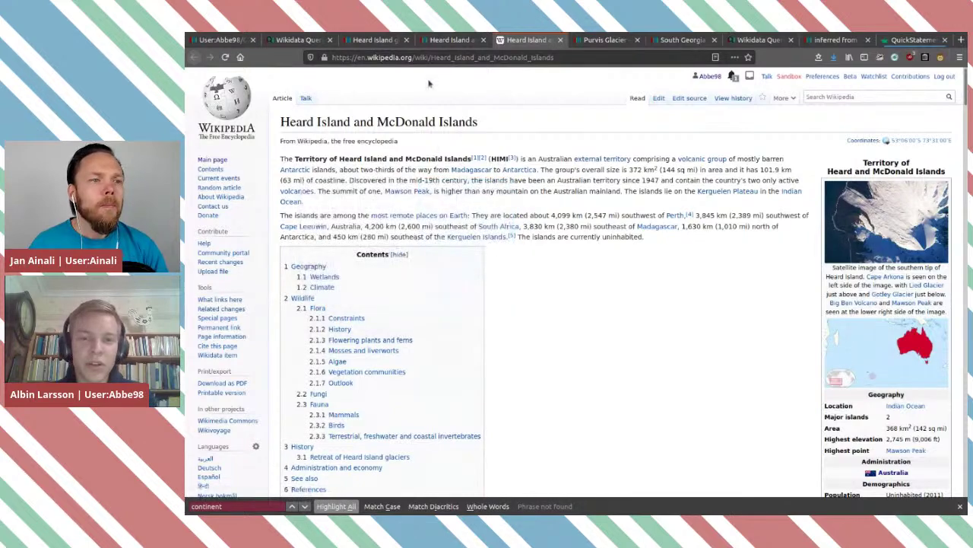
# Return to the Heard Island and McDonald Islands Wikidata item and start a new statement with the property continent
pyautogui.click(447, 41)
pyautogui.scroll(10, 613, 233)
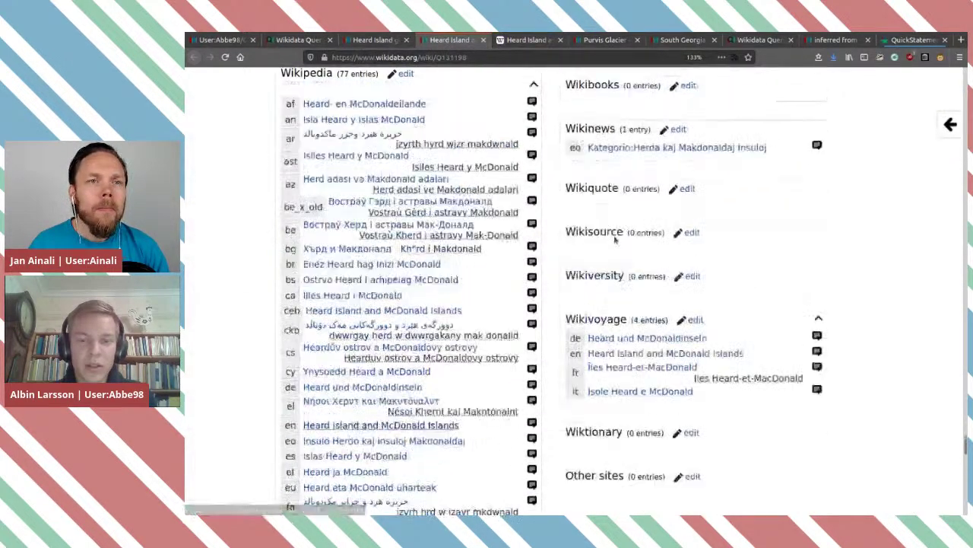
pyautogui.click(728, 465)
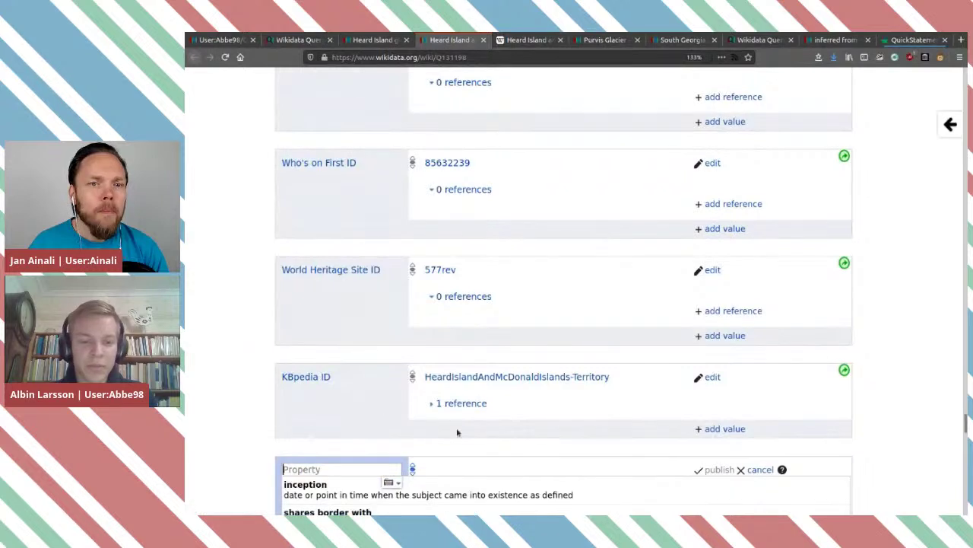
pyautogui.write('continent')
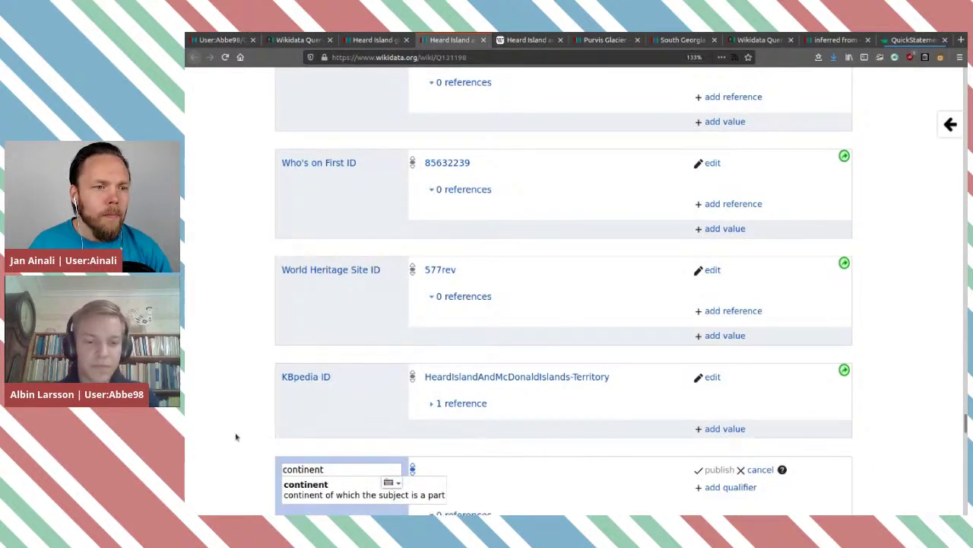
pyautogui.scroll(-2, 304, 426)
pyautogui.click(381, 419)
# Set the new continent statement's value to Antarctica (Q51) and publish it on the Heard Island and McDonald Islands item
pyautogui.write('P51')
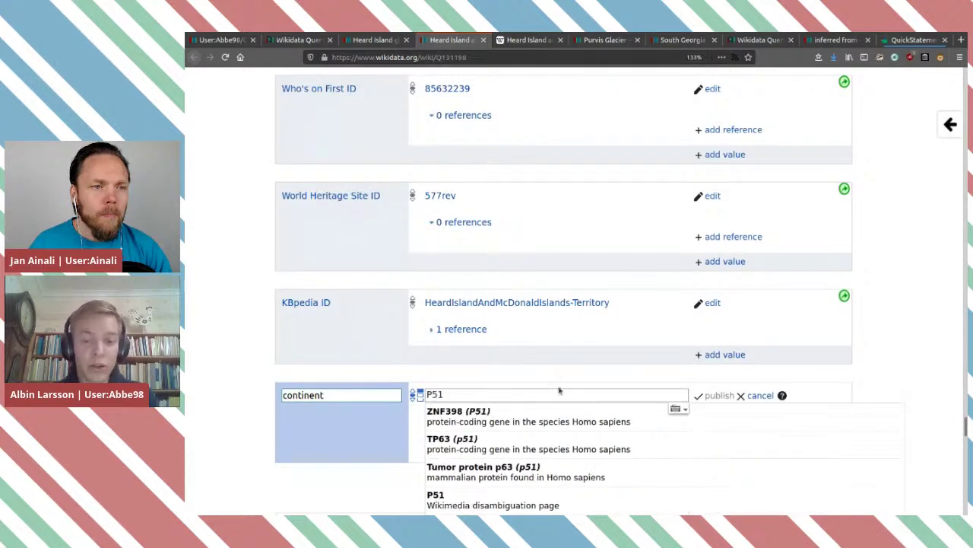
pyautogui.press('Left')
pyautogui.press('Left')
pyautogui.press('Left')
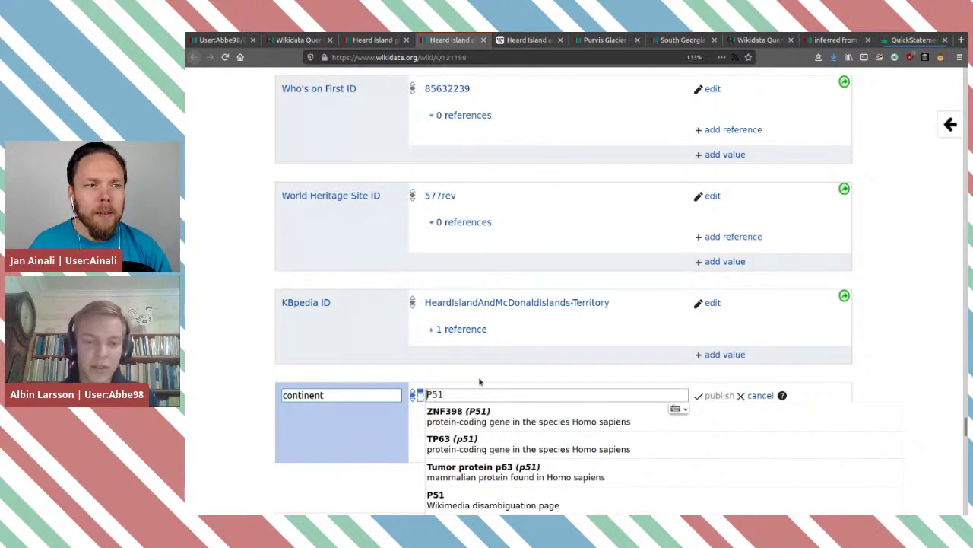
pyautogui.press('BackSpace')
pyautogui.write('Q')
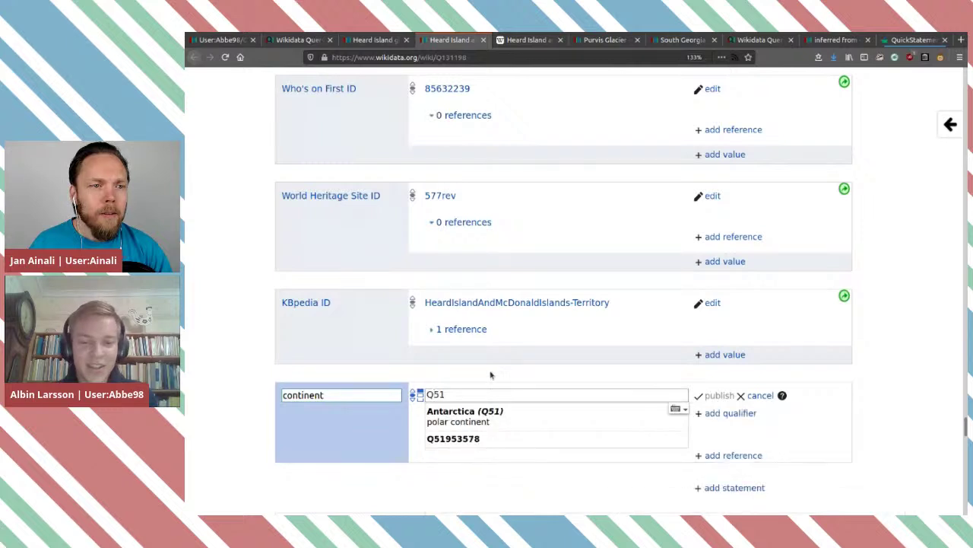
pyautogui.click(482, 427)
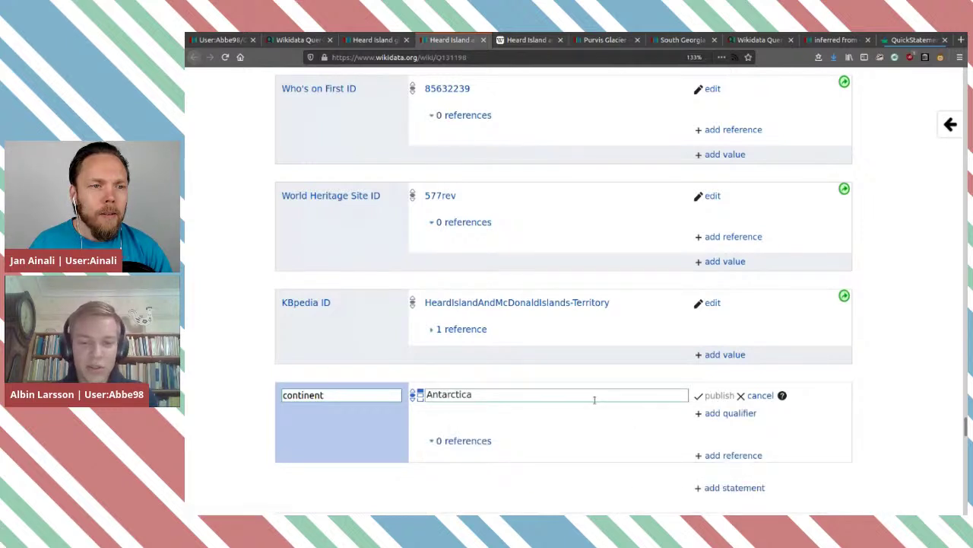
pyautogui.click(719, 395)
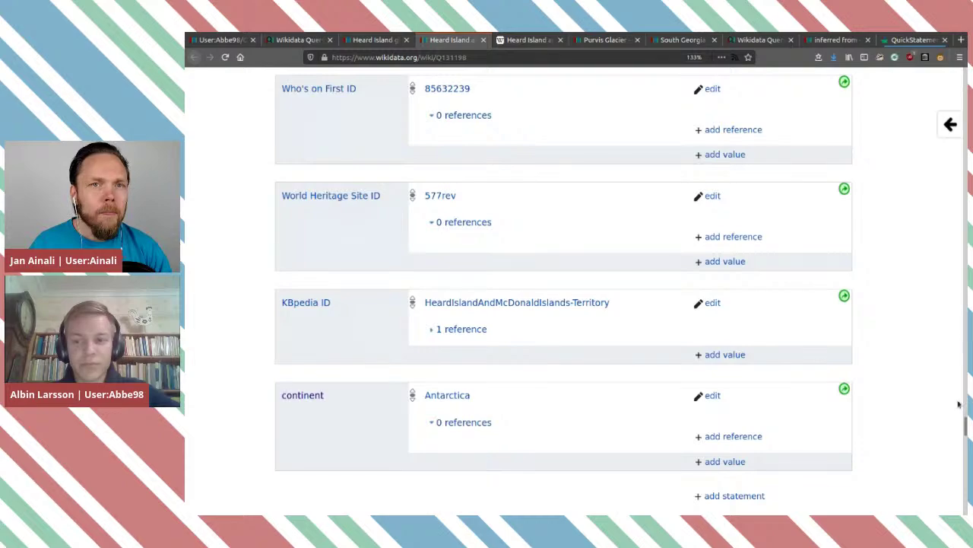
# Check the progress of the running continent batch in QuickStatements
pyautogui.click(913, 40)
pyautogui.scroll(-5, 760, 240)
pyautogui.scroll(5, 760, 241)
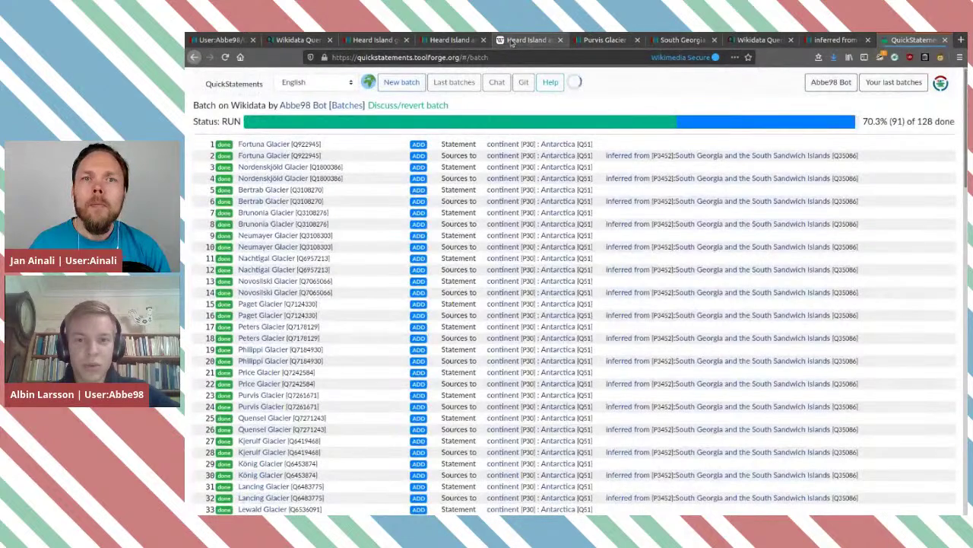
# Copy the Heard Island and McDonald Islands item ID and set it as the P131 value, Q131198, in the glacier query
pyautogui.click(448, 39)
pyautogui.moveTo(962, 427); pyautogui.dragTo(942, 74)
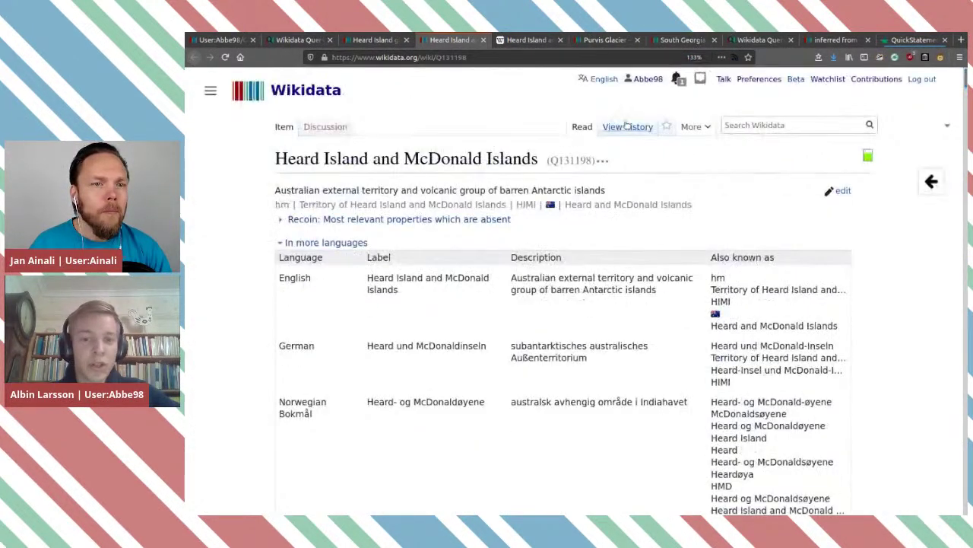
pyautogui.doubleClick(570, 160)
pyautogui.hotkey('ctrl', 'c')
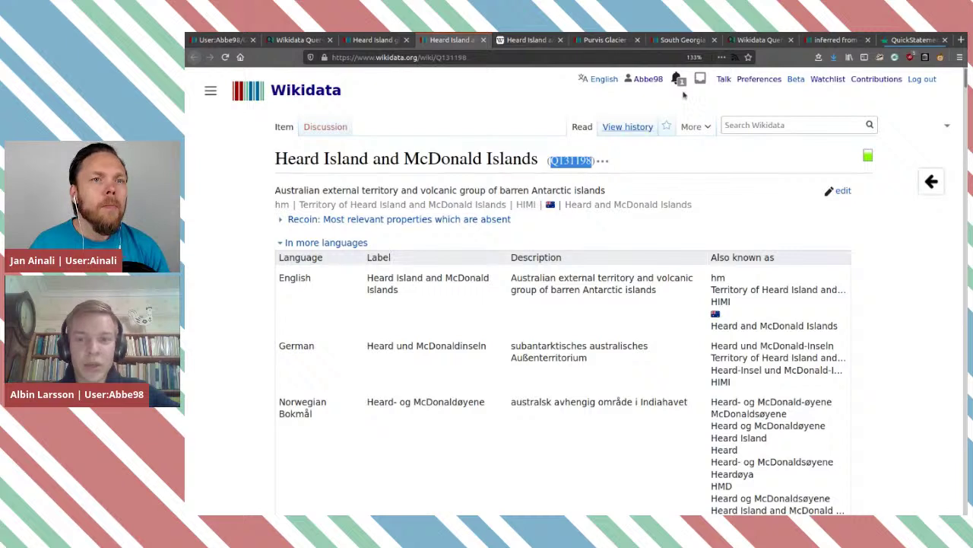
pyautogui.click(757, 40)
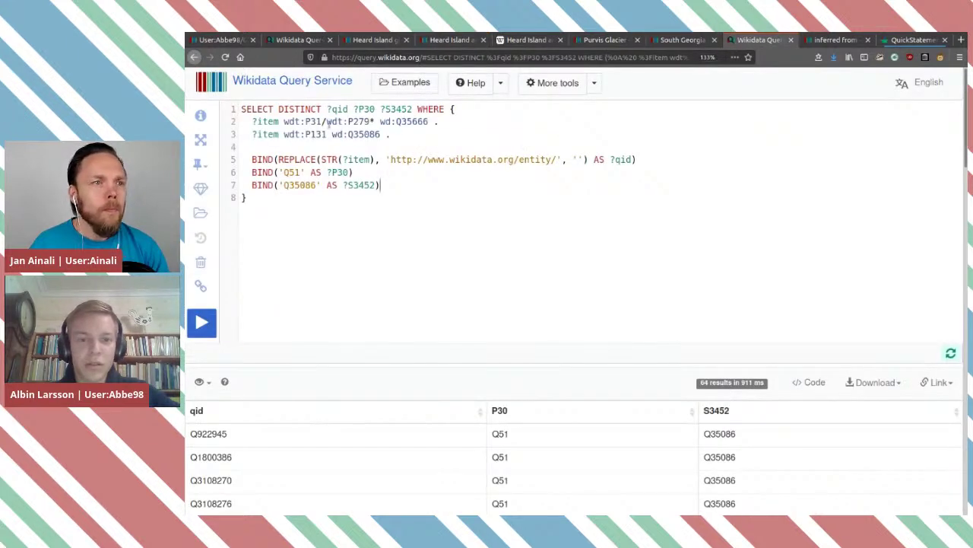
pyautogui.moveTo(406, 122)
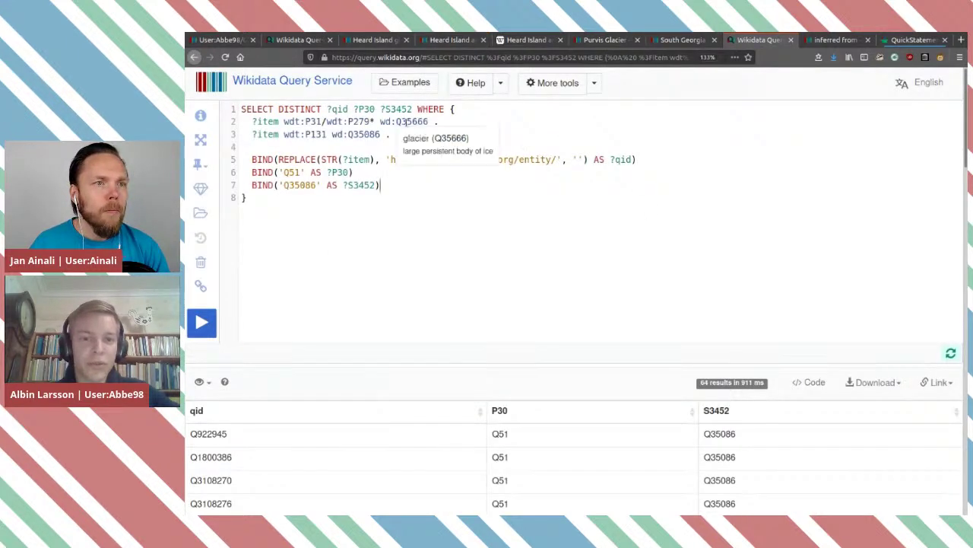
pyautogui.moveTo(360, 136)
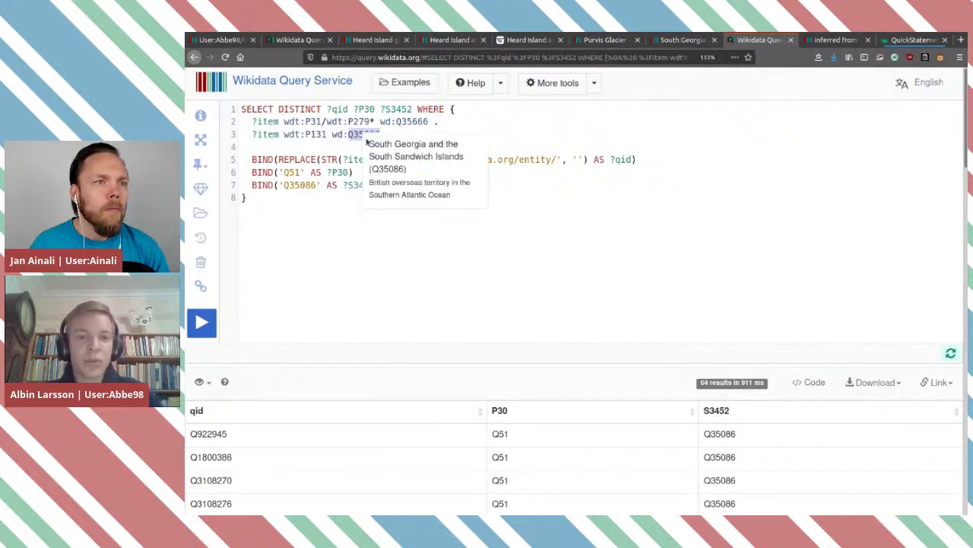
pyautogui.hotkey('ctrl', 'v')
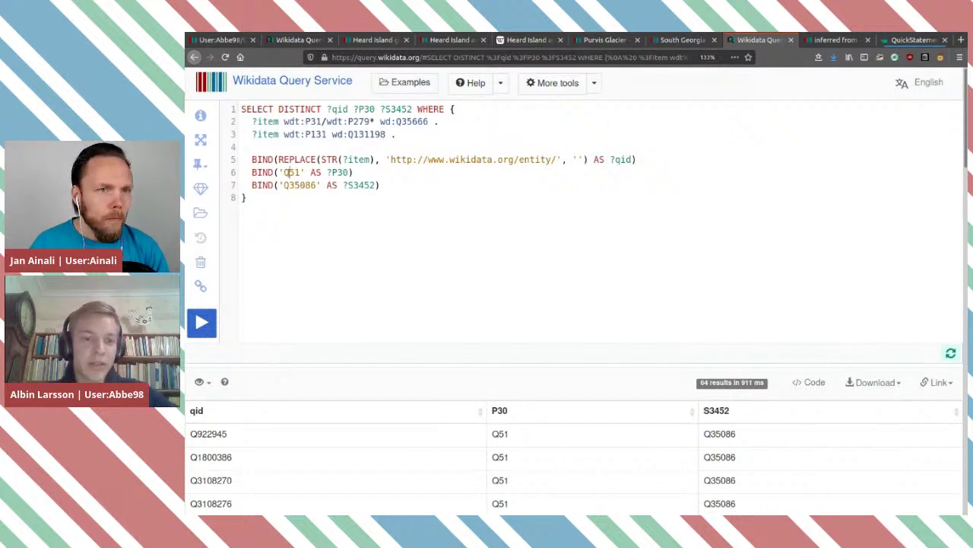
# Replace the item ID bound to ?S3452 in the query with Q131198, keeping Q51 for ?P30
pyautogui.moveTo(287, 172); pyautogui.dragTo(406, 189)
pyautogui.click(416, 190)
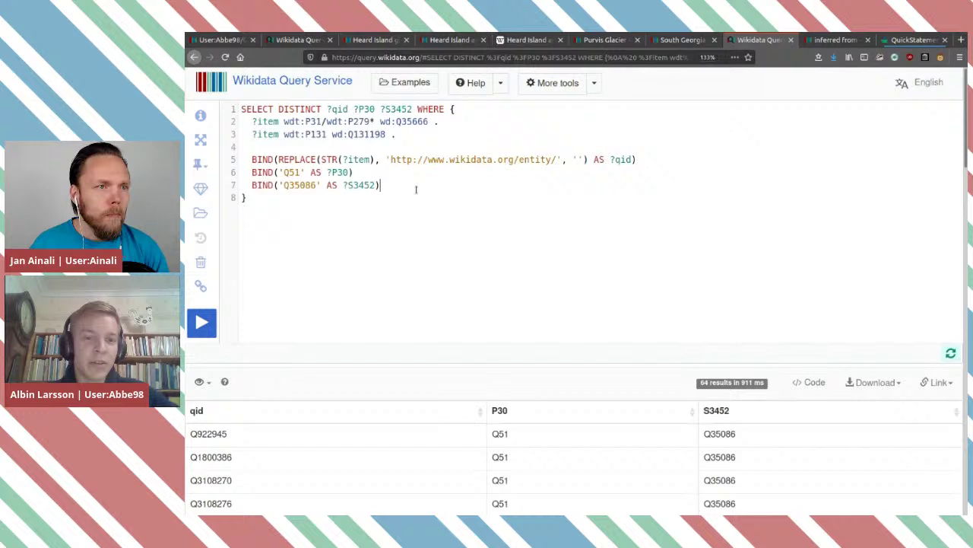
pyautogui.doubleClick(300, 184)
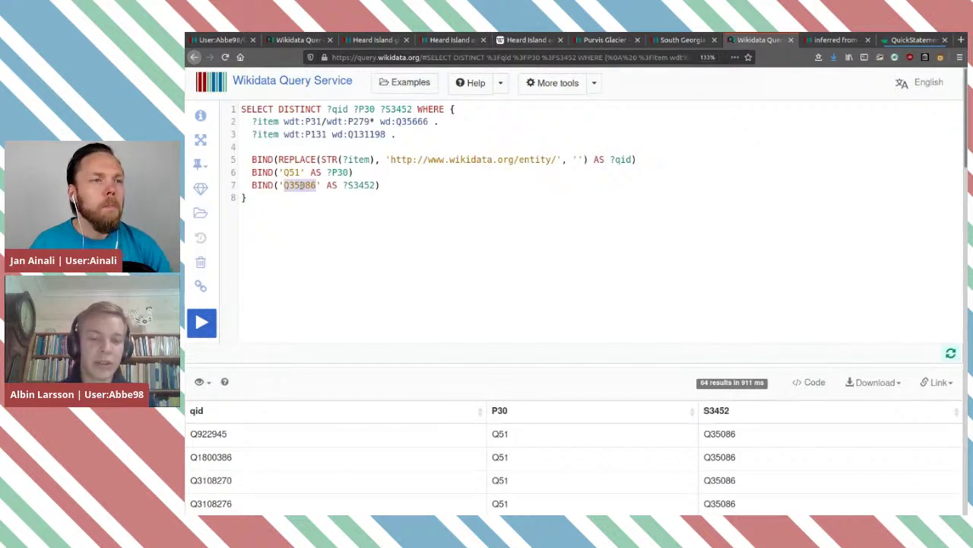
pyautogui.hotkey('ctrl', 'v')
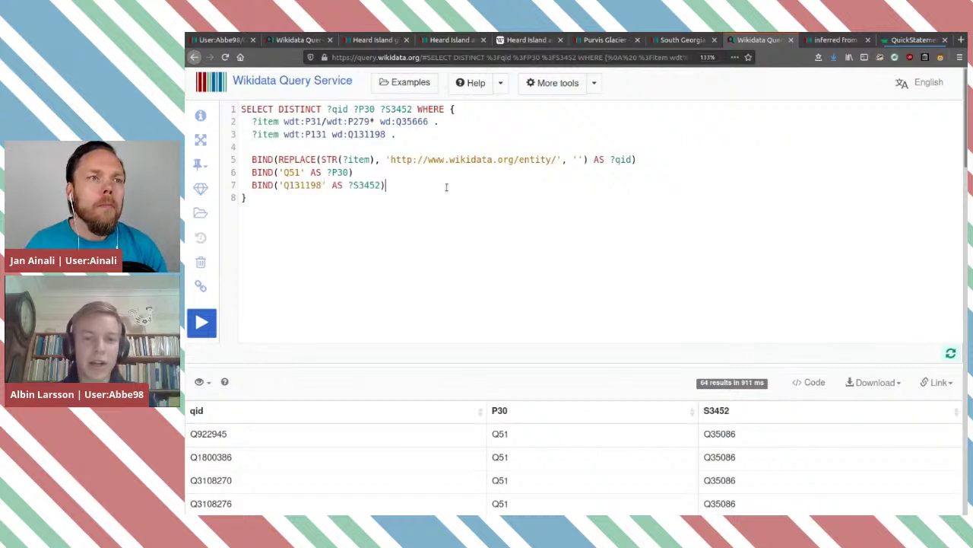
pyautogui.click(422, 191)
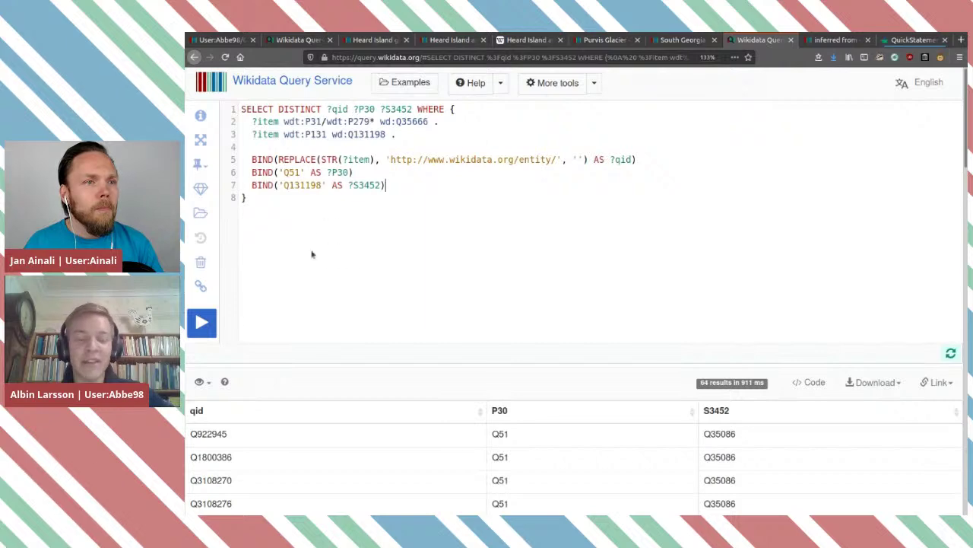
# Run the updated glacier query, review the listed items and download the results as a CSV file
pyautogui.click(202, 323)
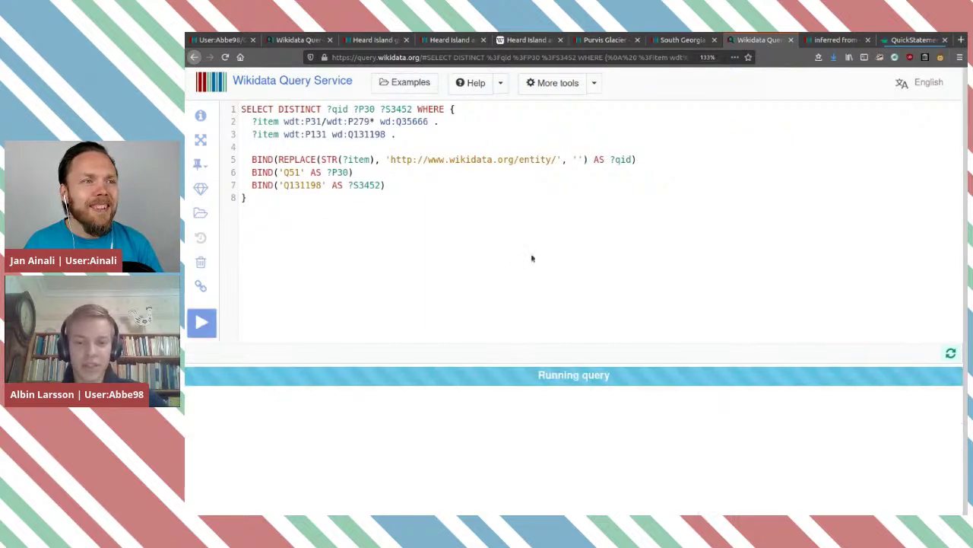
pyautogui.scroll(-2, 532, 258)
pyautogui.scroll(-1, 532, 258)
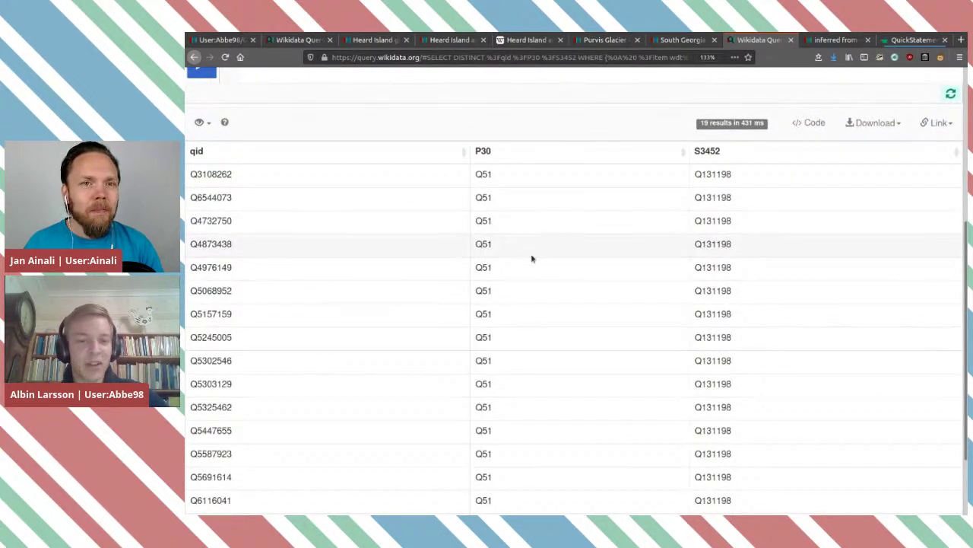
pyautogui.scroll(-1, 533, 259)
pyautogui.scroll(3, 532, 258)
pyautogui.scroll(-3, 532, 258)
pyautogui.scroll(1, 532, 258)
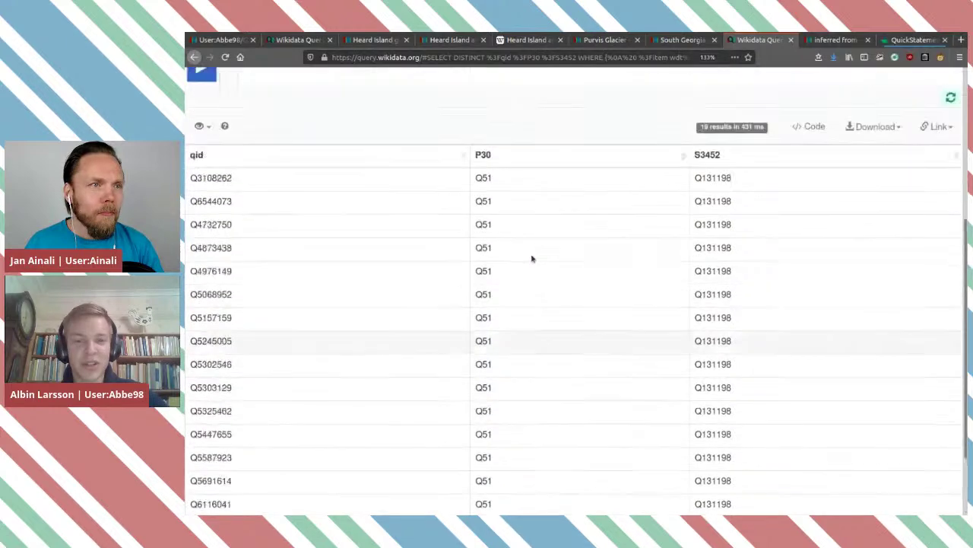
pyautogui.scroll(2, 532, 259)
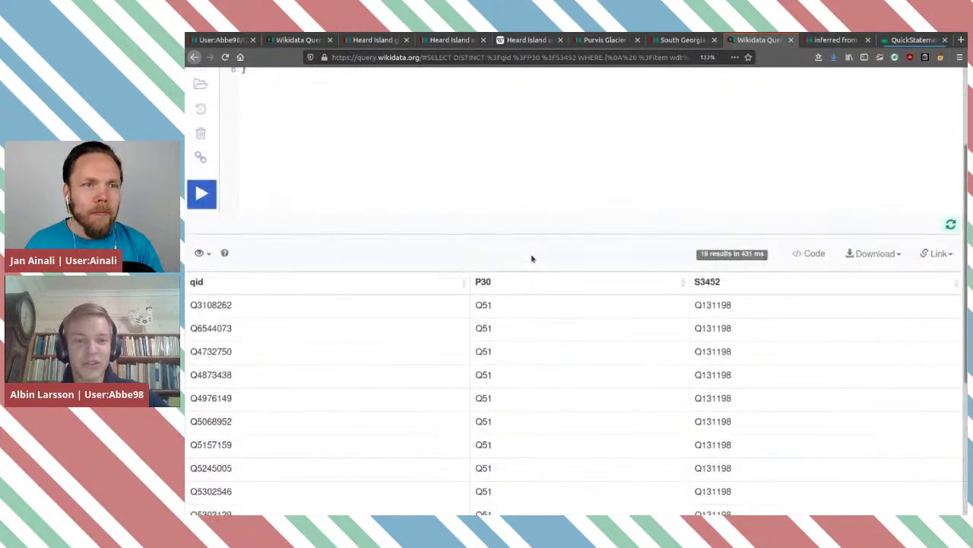
pyautogui.click(888, 256)
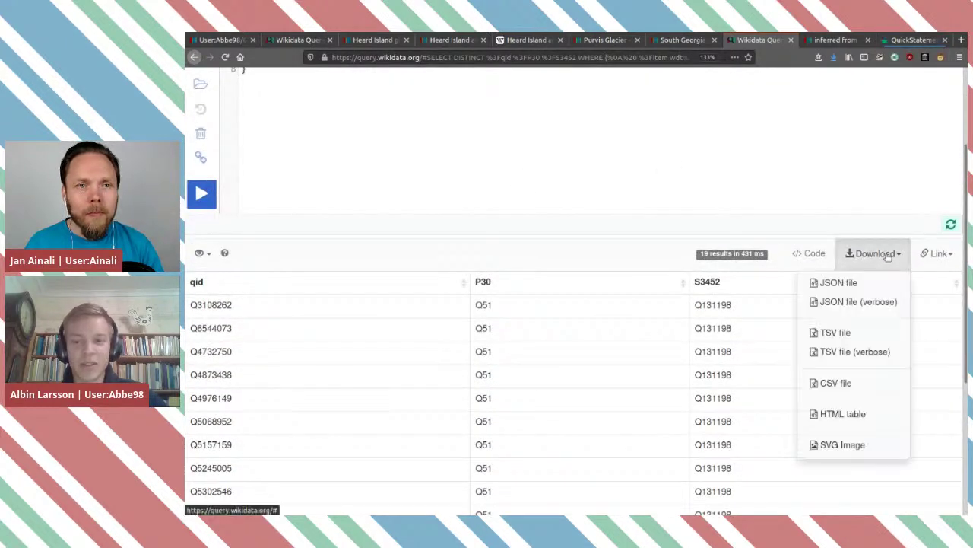
pyautogui.click(839, 384)
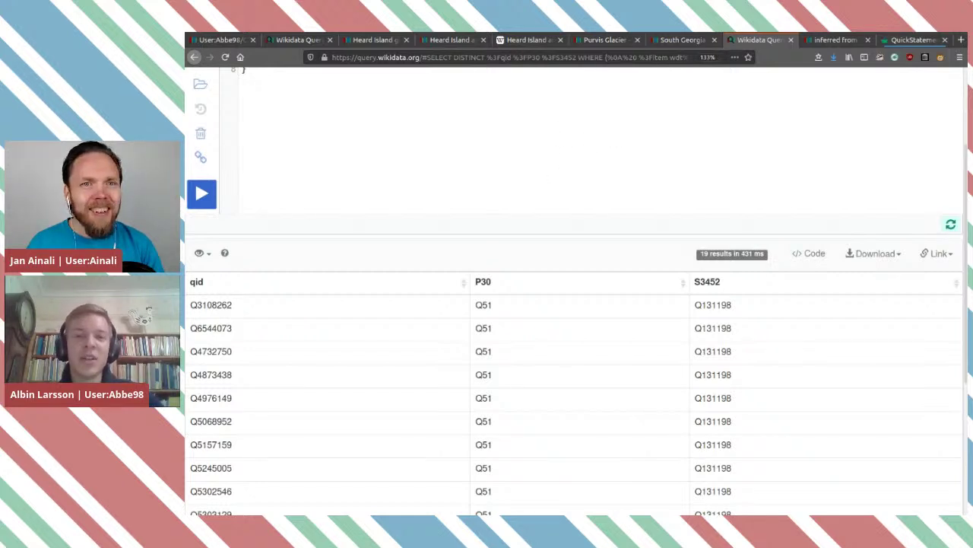
pyautogui.scroll(3, 531, 158)
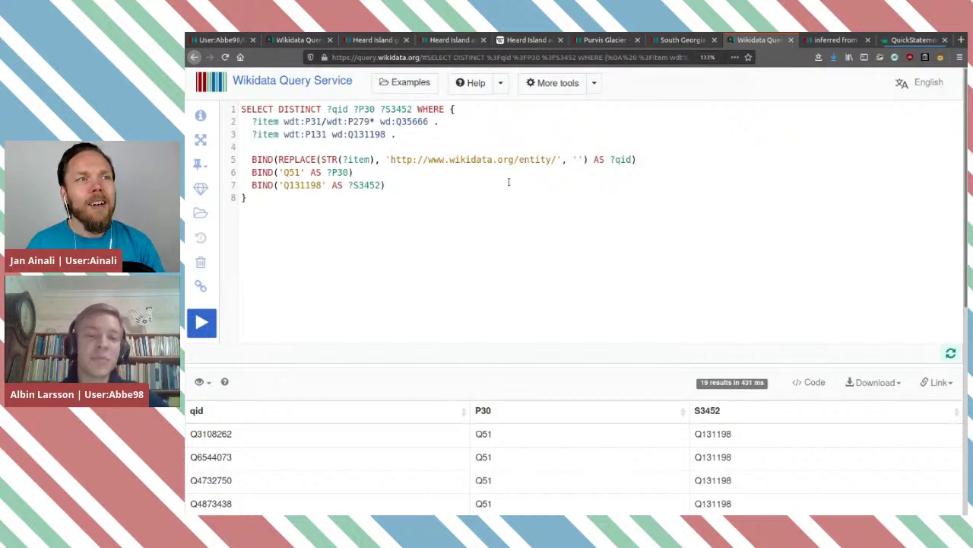
pyautogui.click(392, 85)
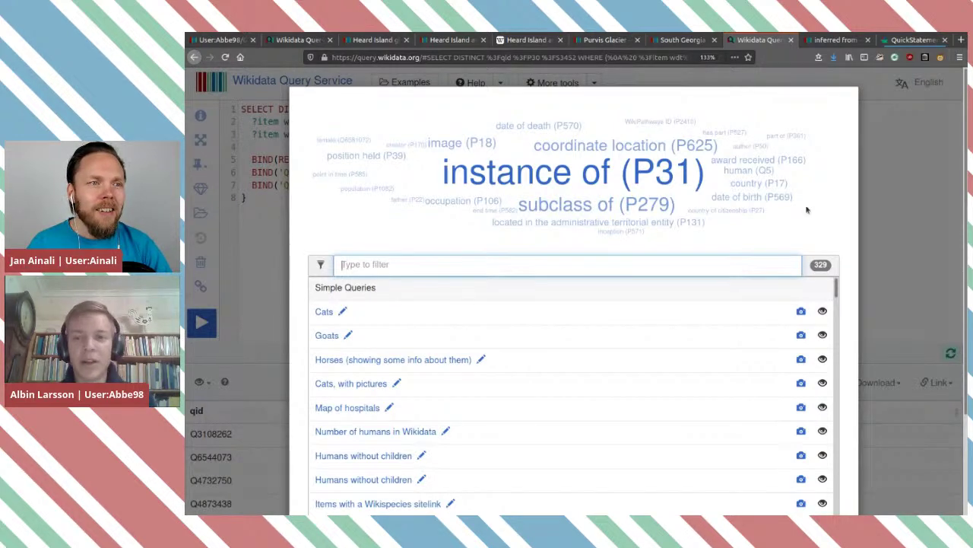
pyautogui.click(930, 261)
# Return to the mapped glacier query, filter the example queries by "template" and load "US presidents and spouses" into its editor
pyautogui.click(298, 39)
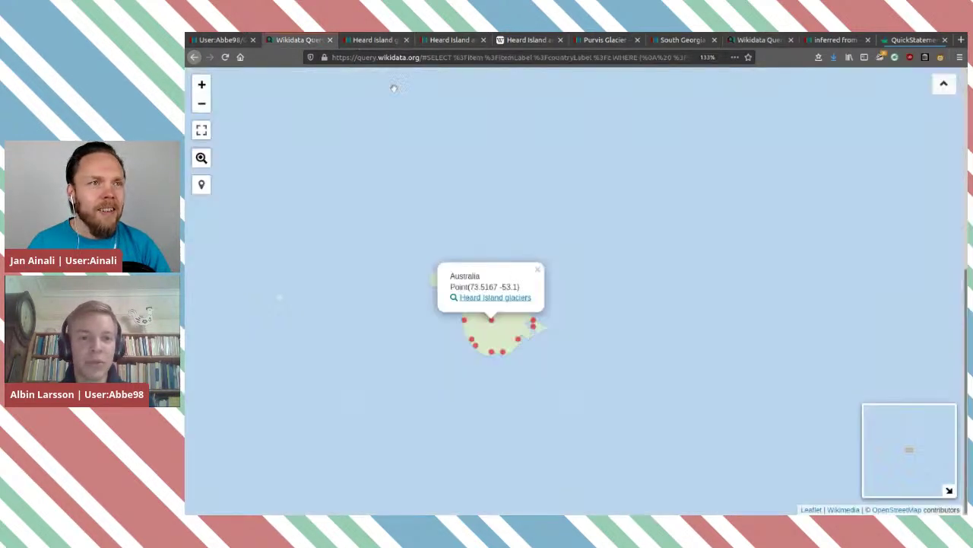
pyautogui.click(943, 83)
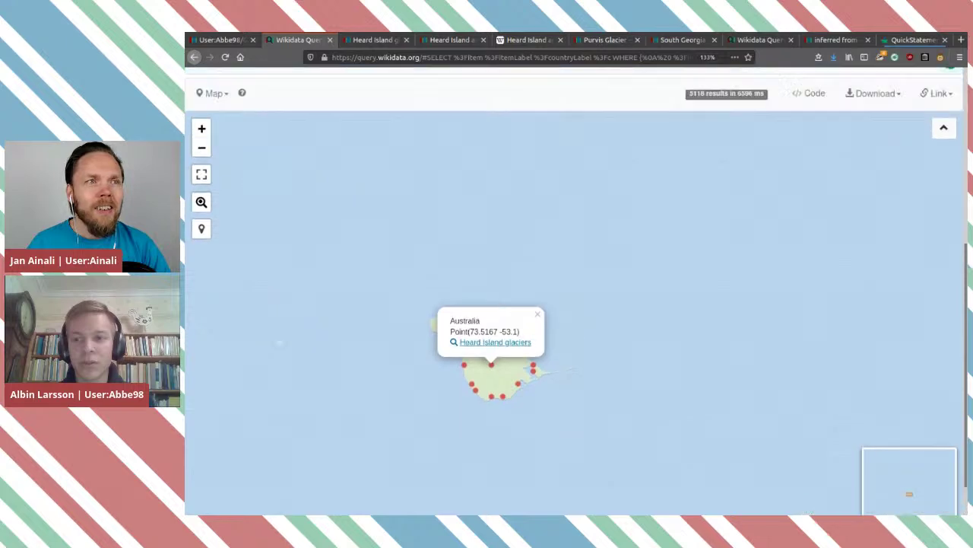
pyautogui.click(404, 83)
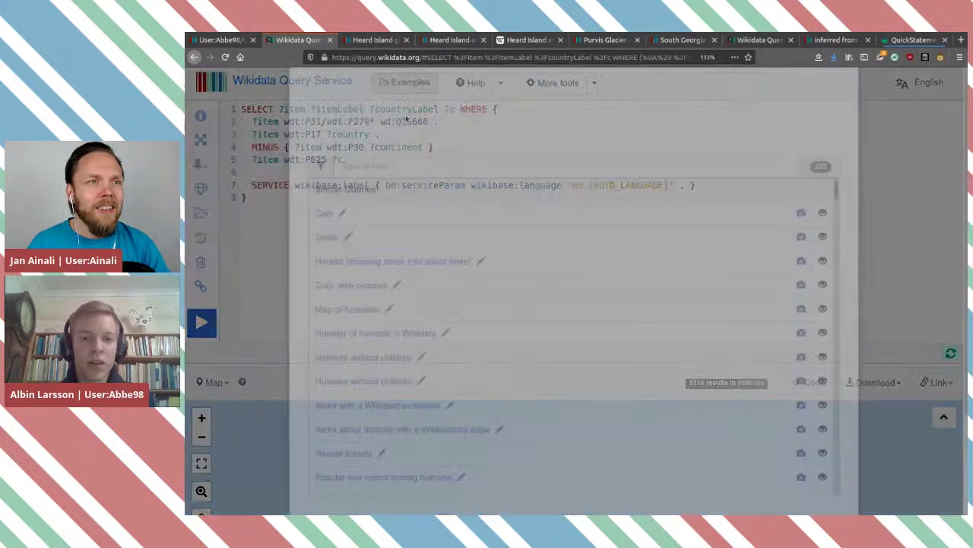
pyautogui.click(399, 265)
pyautogui.write('t')
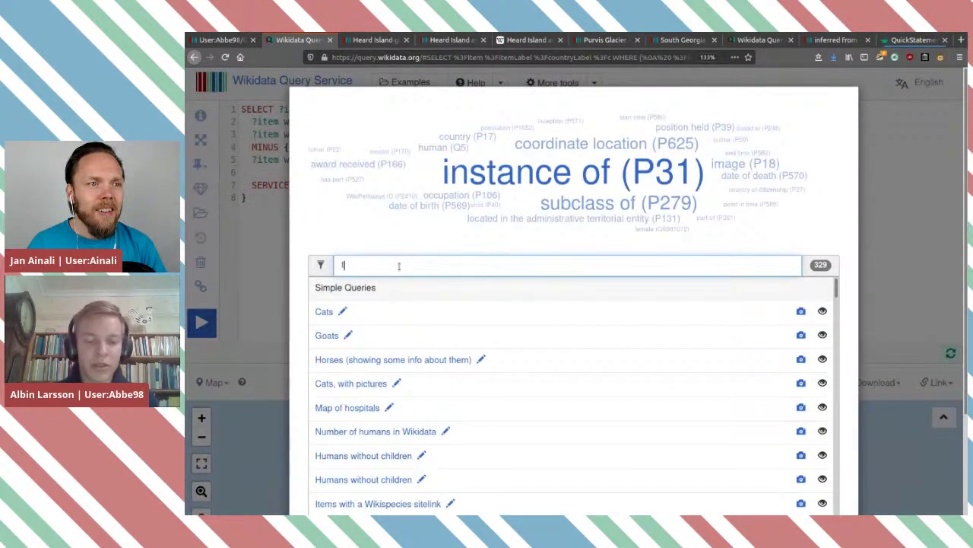
pyautogui.write('empale')
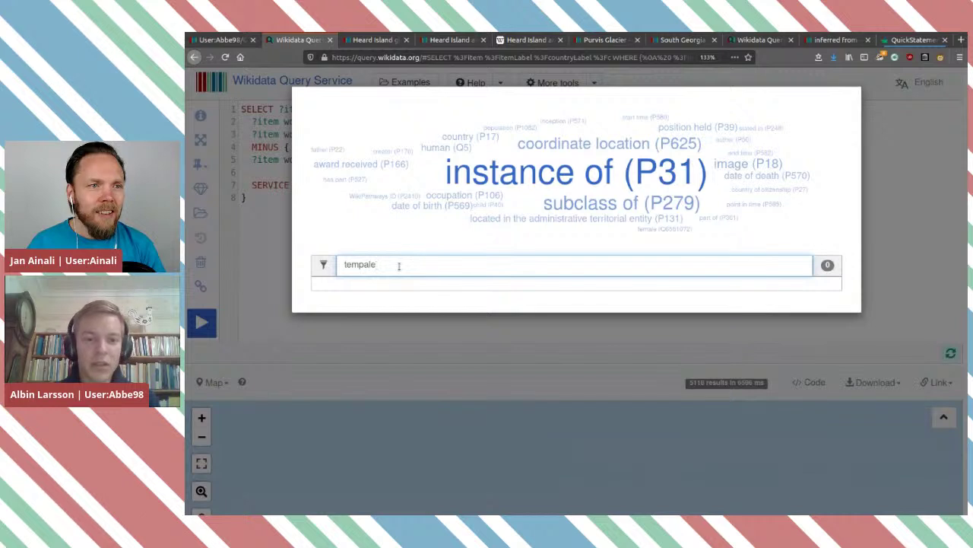
pyautogui.press('BackSpace')
pyautogui.press('BackSpace')
pyautogui.press('BackSpace')
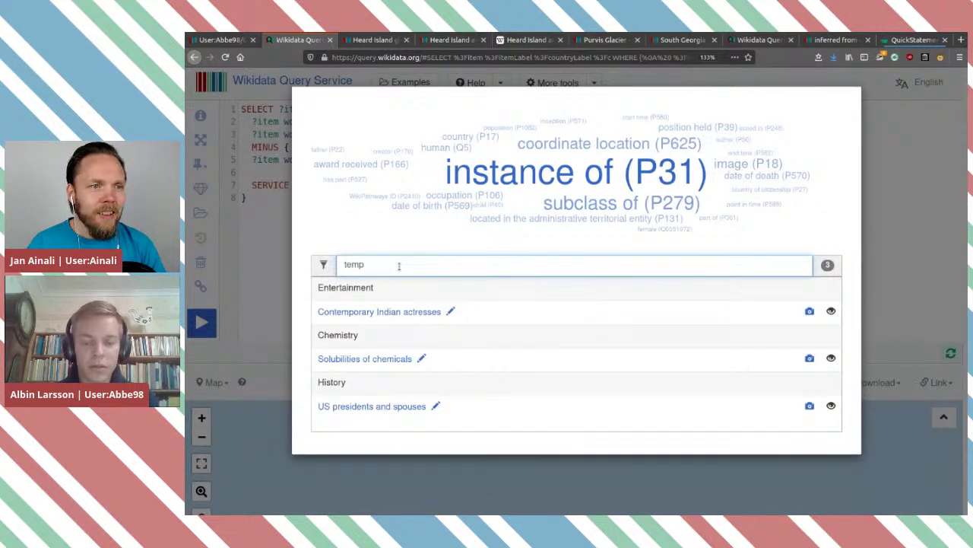
pyautogui.write('late')
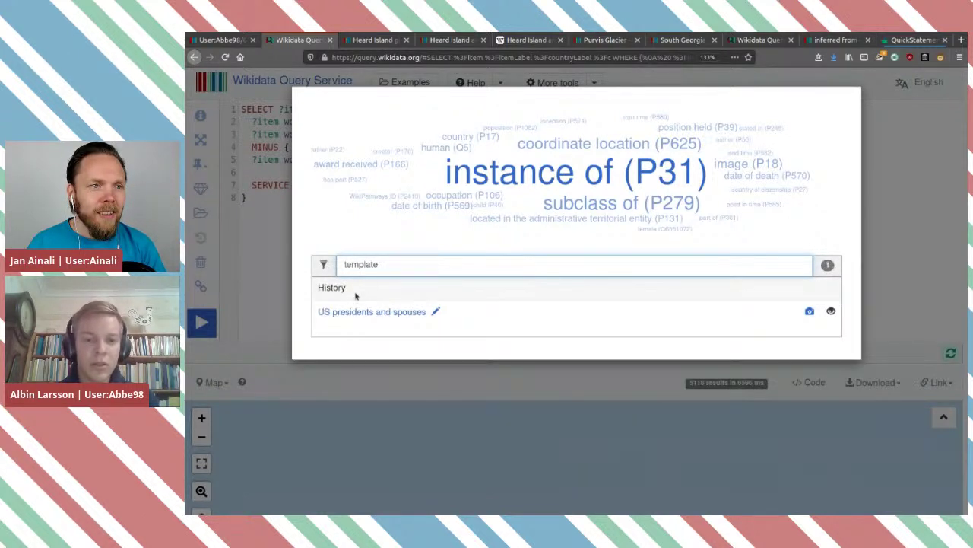
pyautogui.click(373, 312)
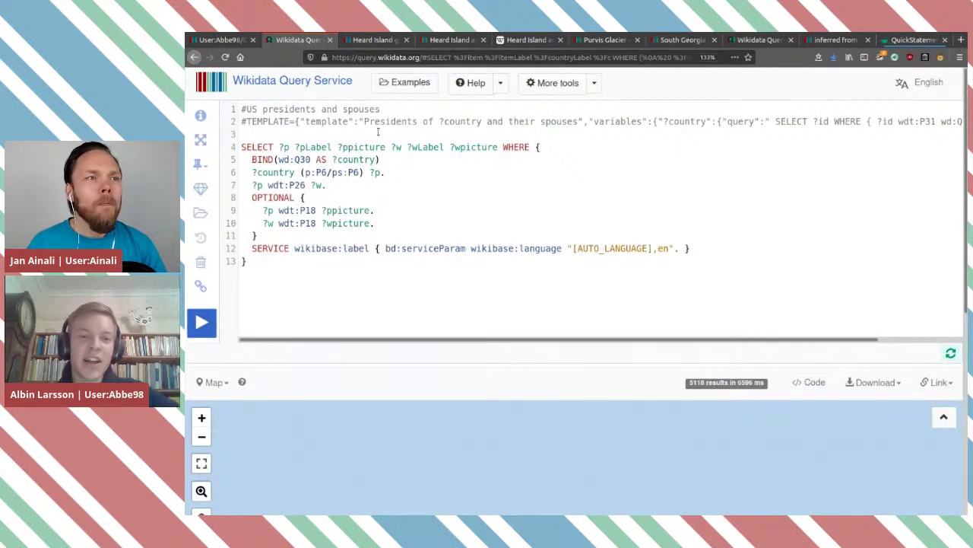
# Examine the #TEMPLATE comment in the example query, including its template text and the variables definition for ?country
pyautogui.moveTo(249, 121); pyautogui.dragTo(756, 121)
pyautogui.click(247, 122)
pyautogui.click(758, 122)
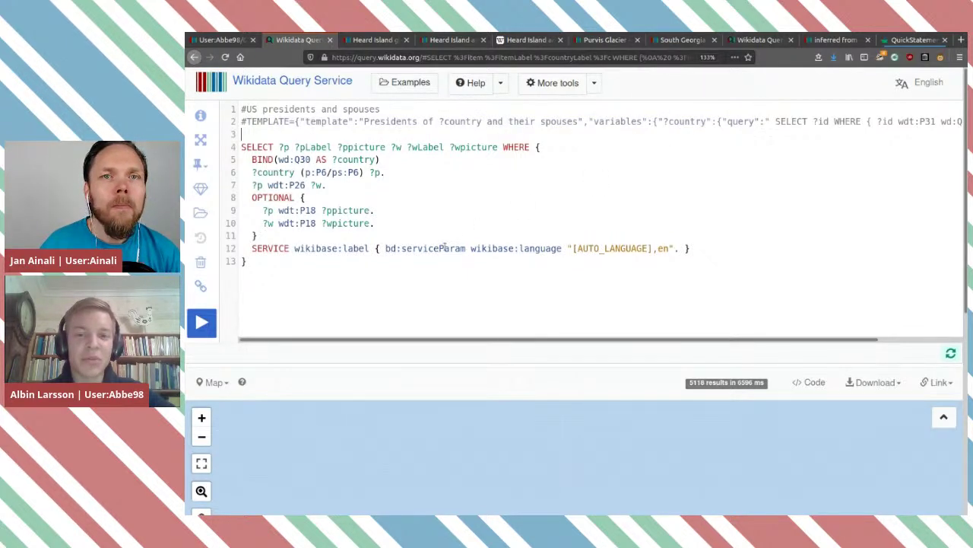
pyautogui.moveTo(279, 343); pyautogui.dragTo(400, 336)
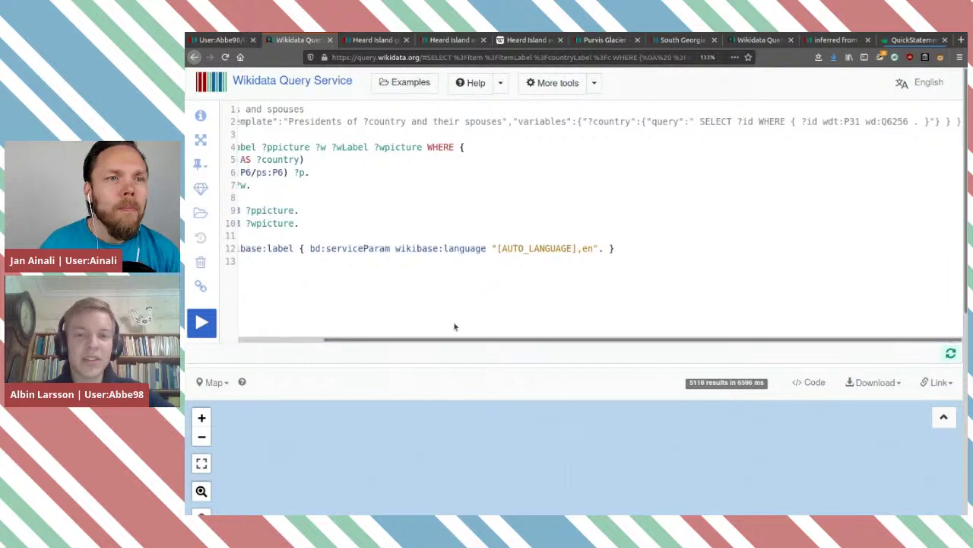
pyautogui.doubleClick(537, 121)
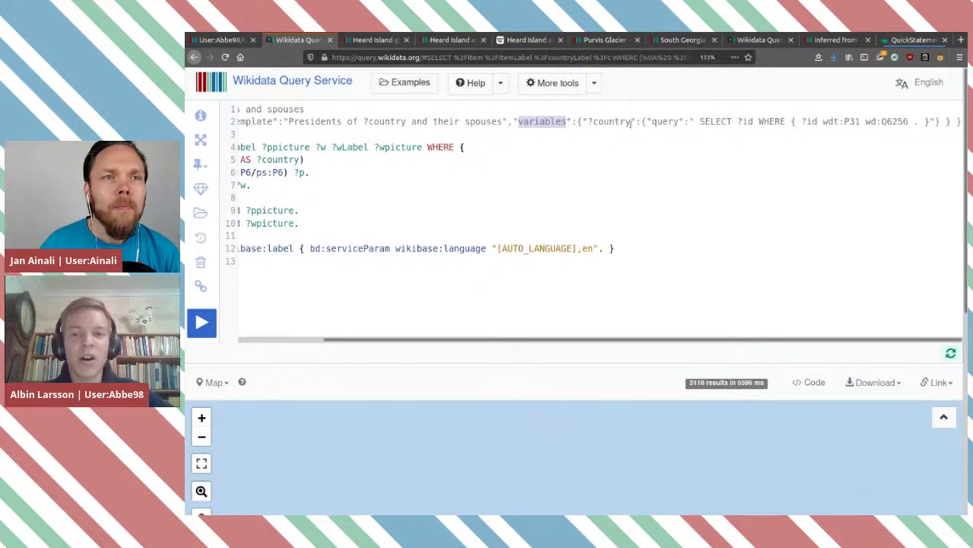
# Examine the ?country variable in the #TEMPLATE comment, including its sub-query selecting instances (P31) of Q6256, against the full query
pyautogui.click(604, 122)
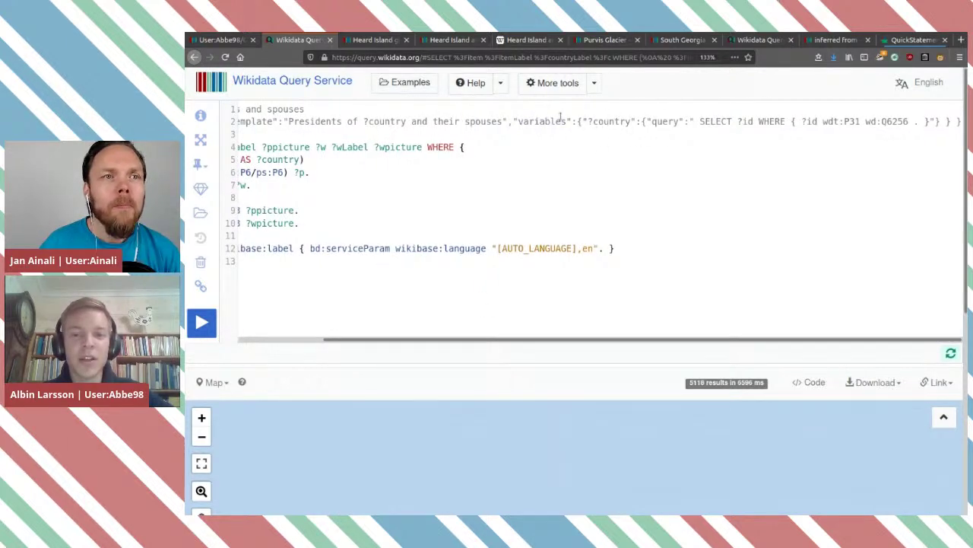
pyautogui.moveTo(594, 121); pyautogui.dragTo(610, 122)
pyautogui.click(619, 122)
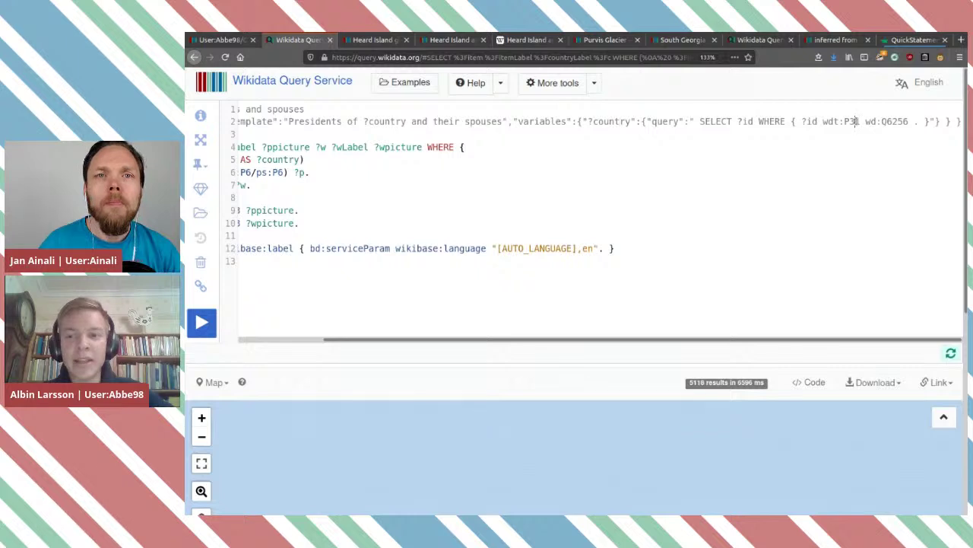
pyautogui.doubleClick(890, 121)
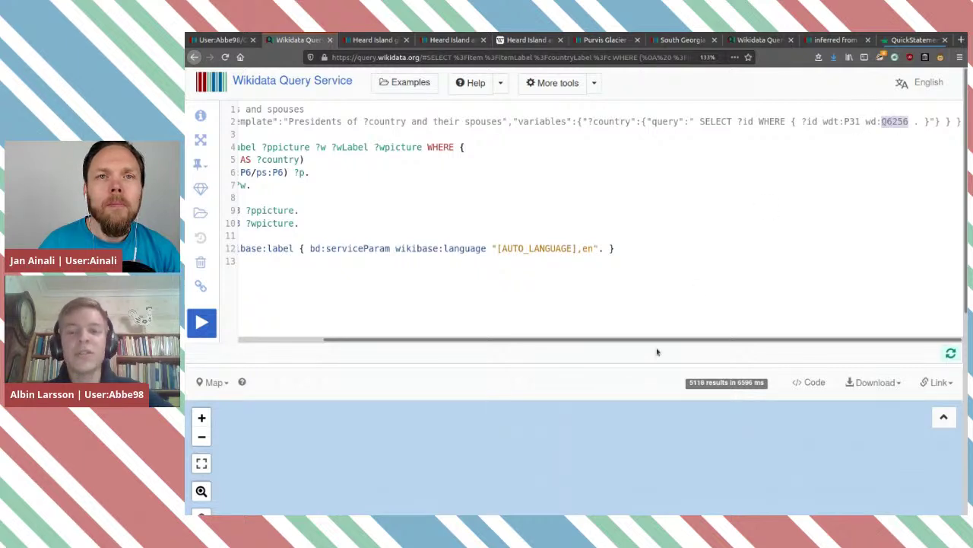
pyautogui.hotkey('ctrl', 'a')
pyautogui.click(472, 206)
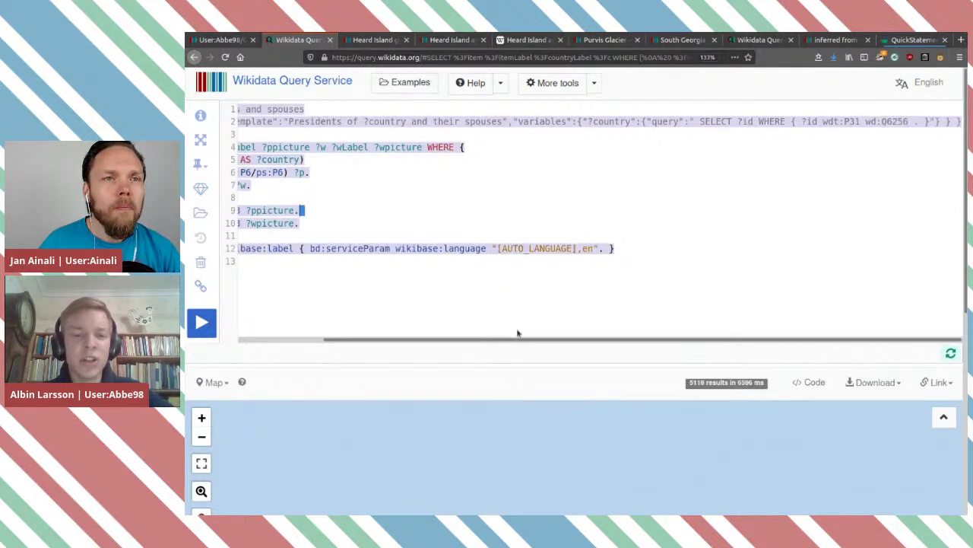
pyautogui.click(516, 310)
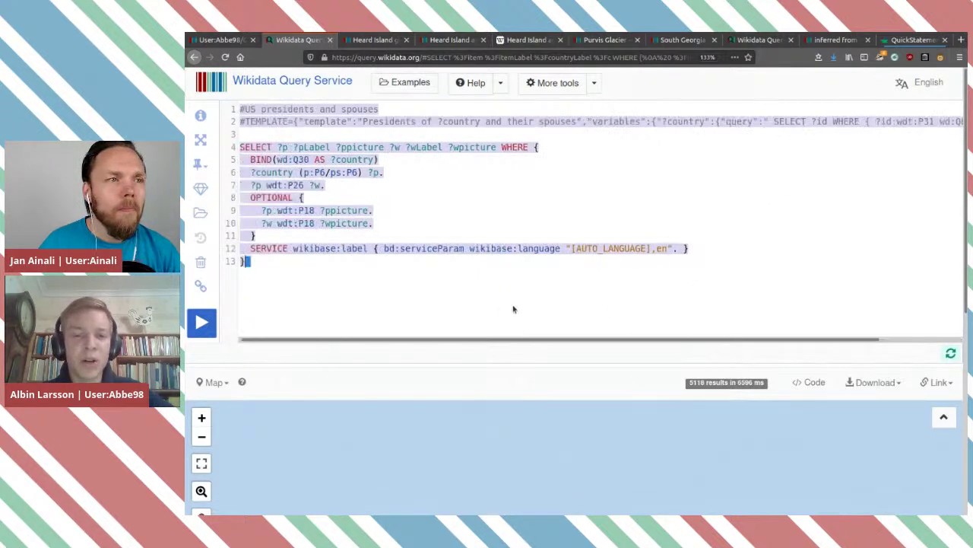
# Open the Query Helper for the presidents query and compare its country choices with the template text in the comment
pyautogui.click(201, 115)
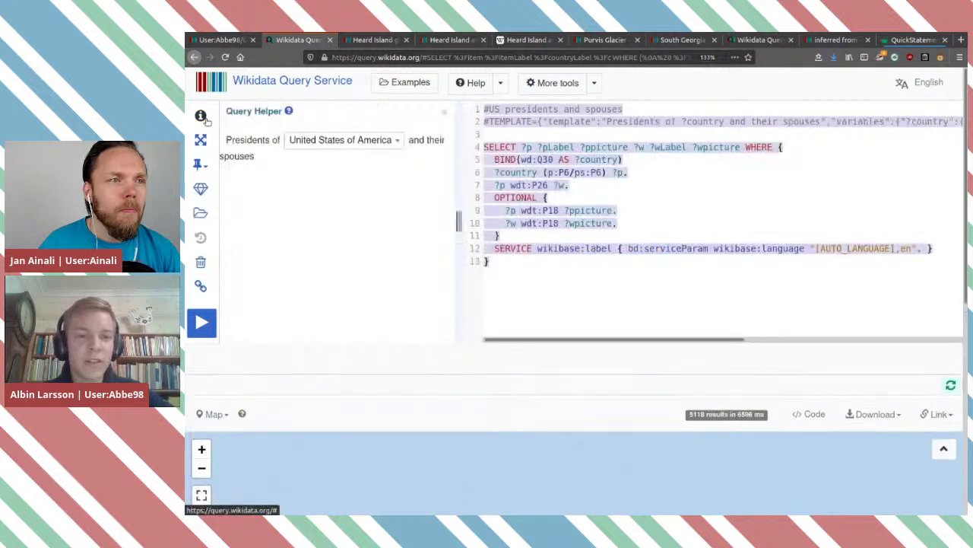
pyautogui.click(376, 141)
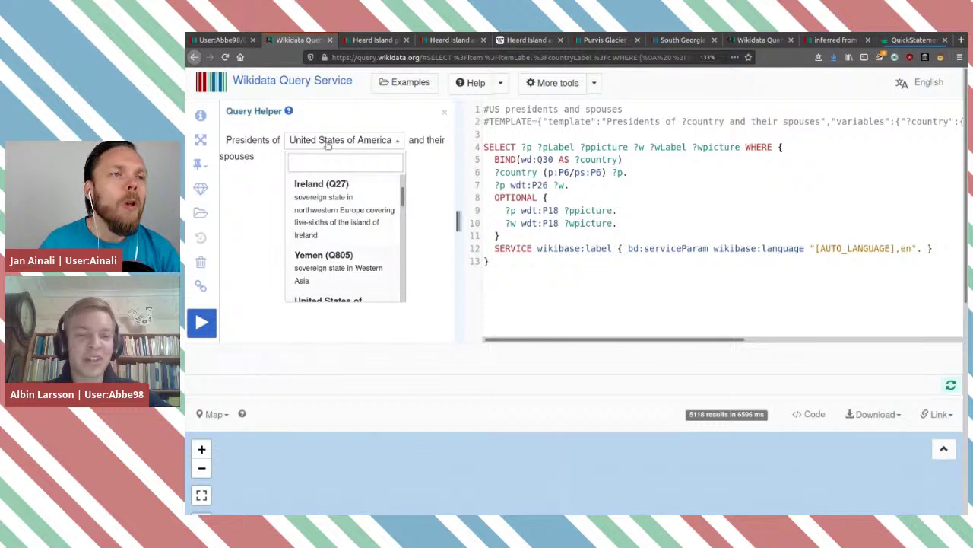
pyautogui.click(553, 118)
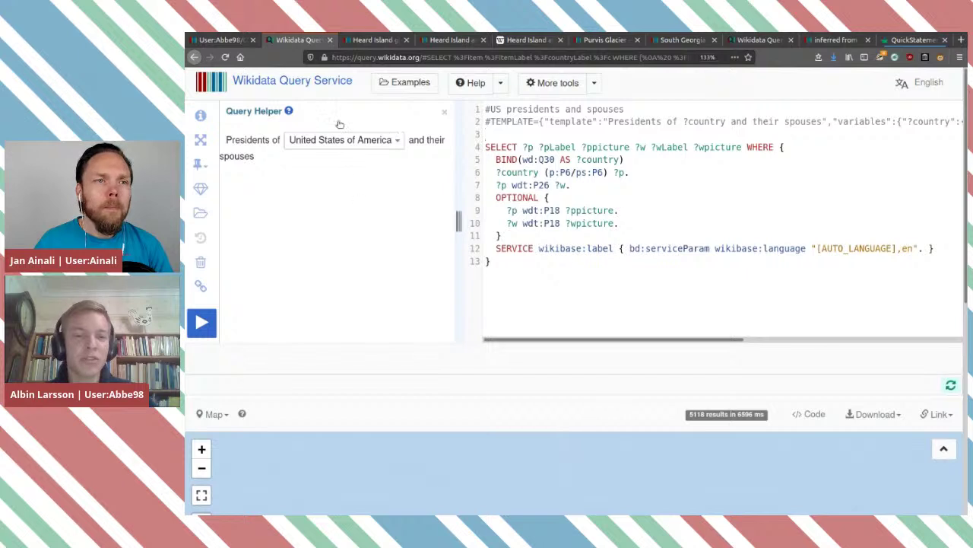
pyautogui.click(617, 122)
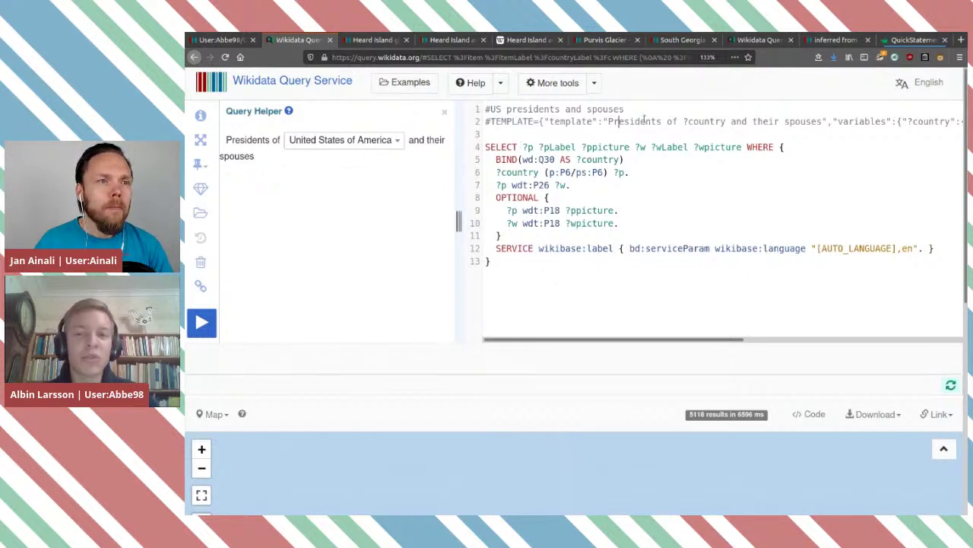
# Set the template's country to Ireland in the Query Helper and run the query
pyautogui.click(383, 139)
pyautogui.click(338, 194)
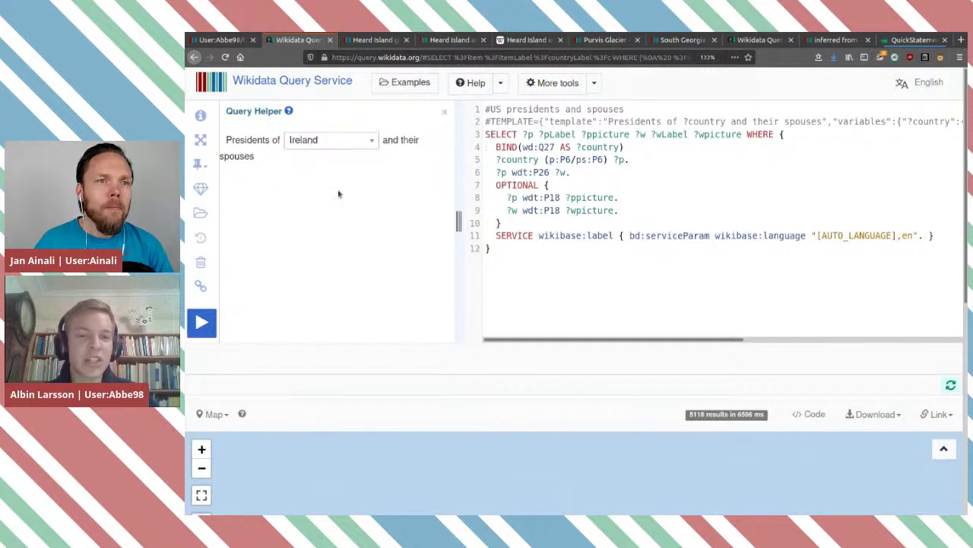
pyautogui.click(201, 321)
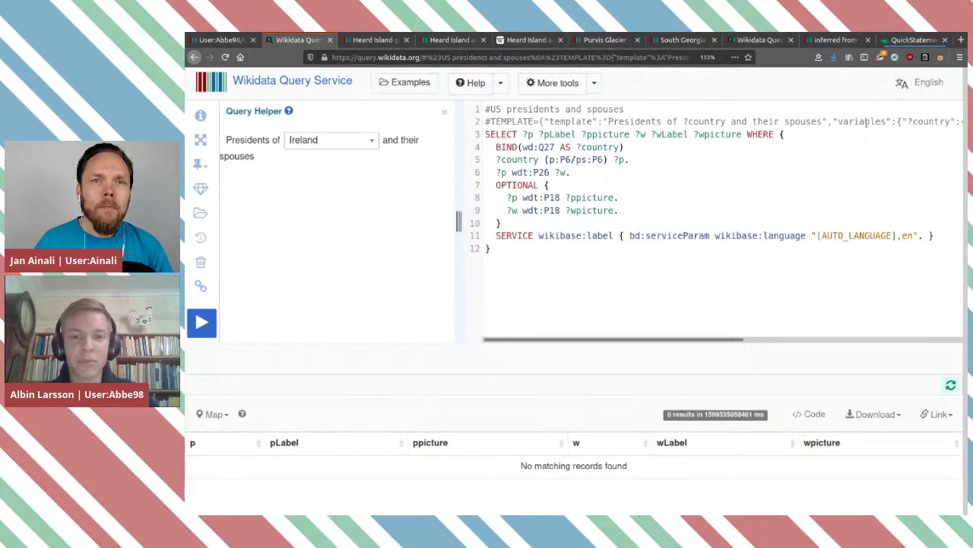
# Set the template's country to France in the Query Helper, then run the query and review the listed people and spouses
pyautogui.click(334, 145)
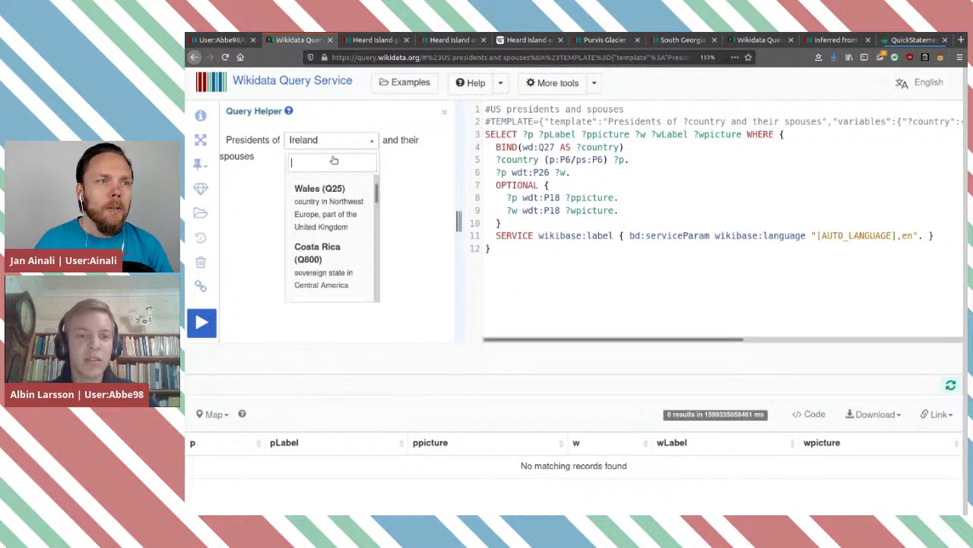
pyautogui.scroll(-4, 318, 268)
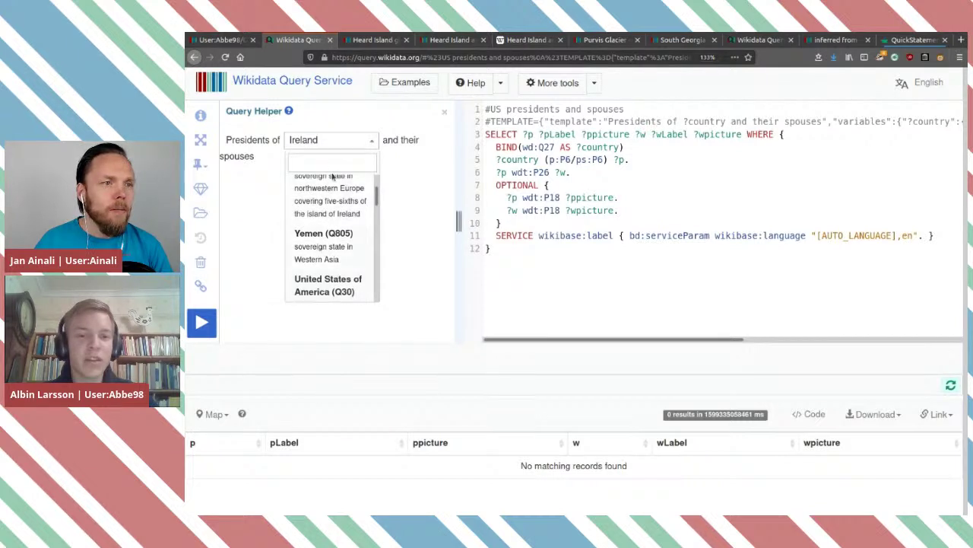
pyautogui.write('fa')
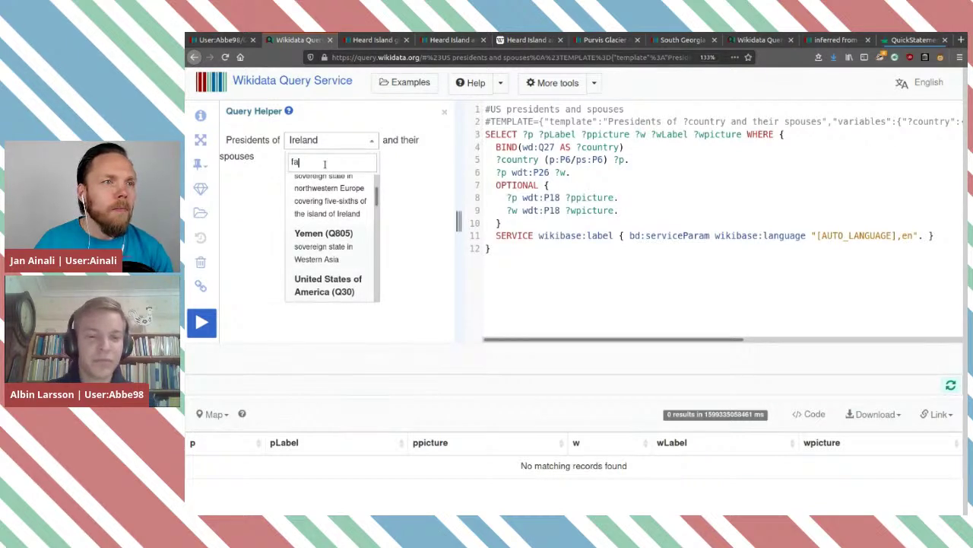
pyautogui.press('BackSpace')
pyautogui.write('rance')
pyautogui.click(320, 218)
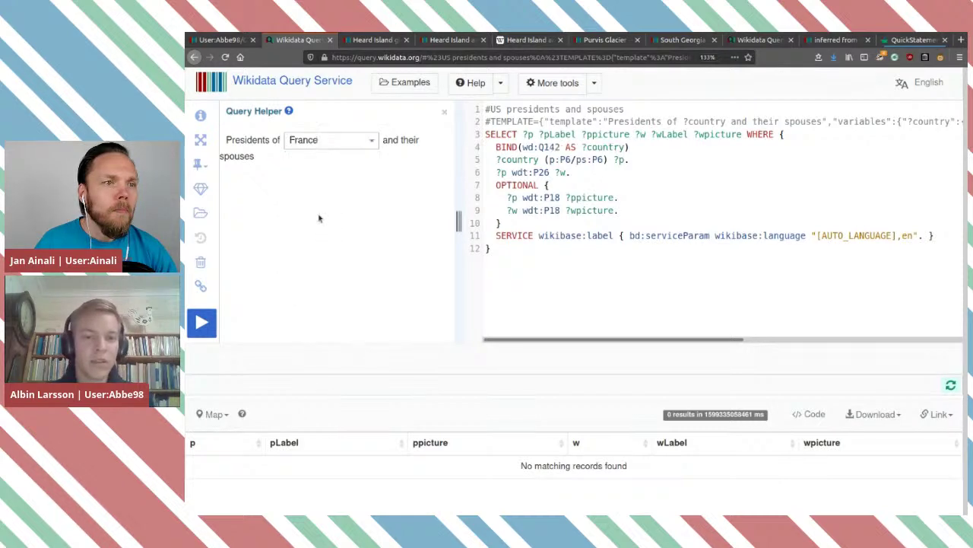
pyautogui.click(196, 331)
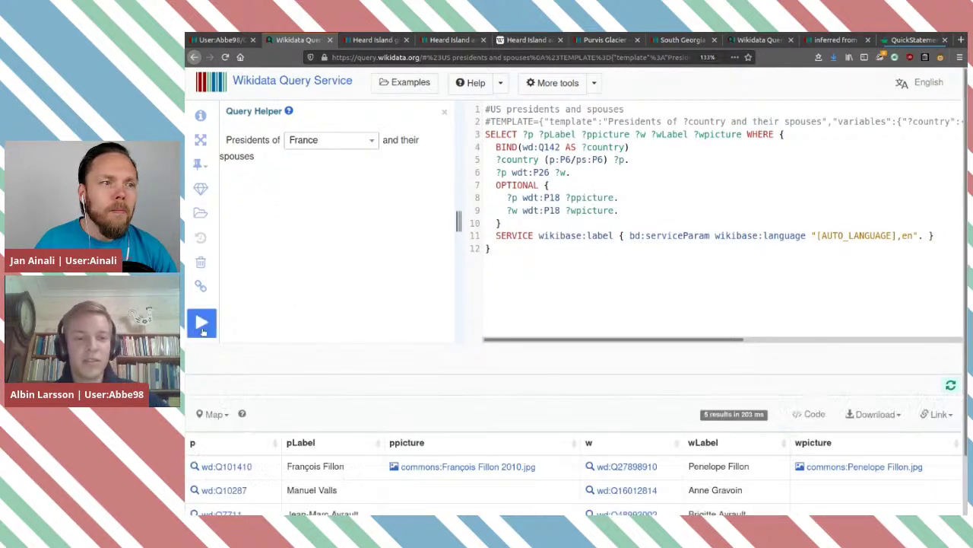
pyautogui.scroll(-2, 326, 306)
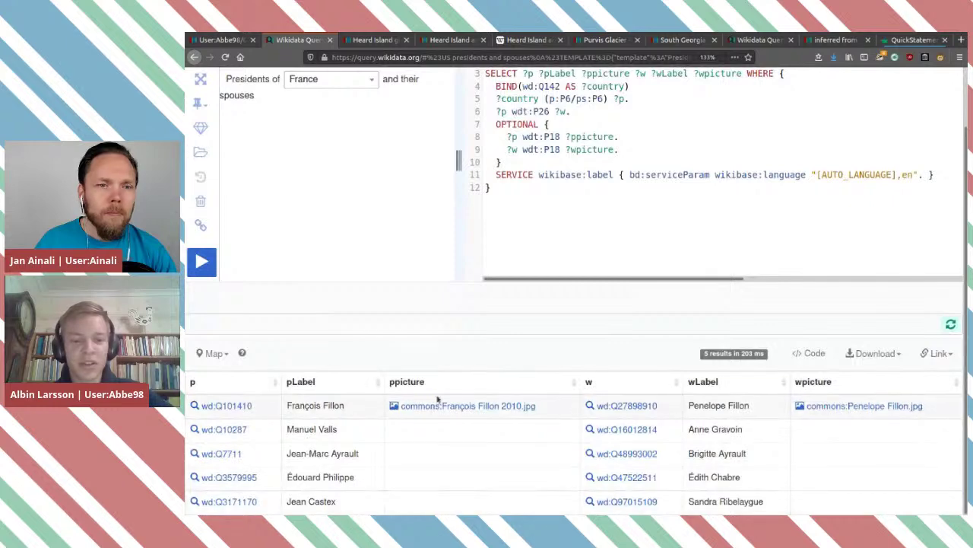
pyautogui.scroll(2, 568, 362)
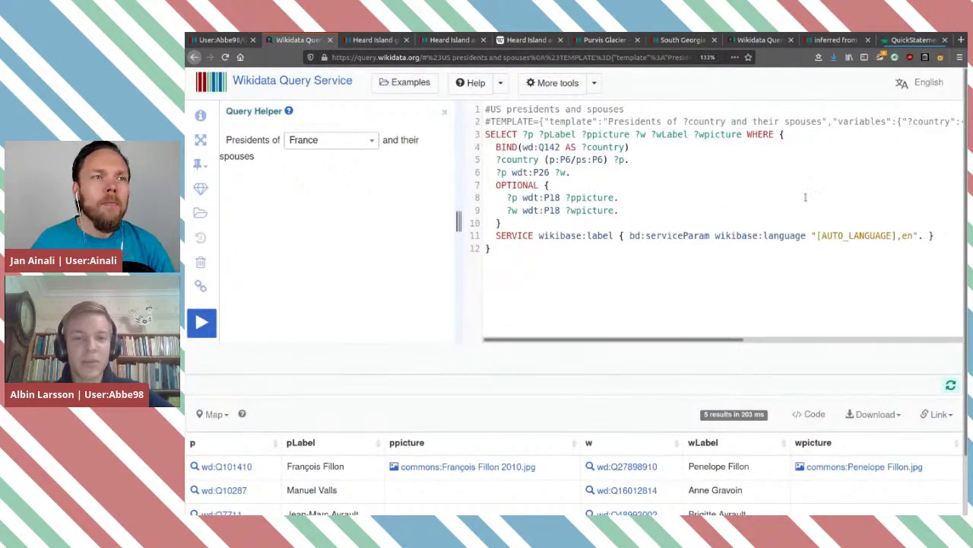
# Reread the template text in the #TEMPLATE comment and close the Query Helper
pyautogui.moveTo(490, 122); pyautogui.dragTo(827, 122)
pyautogui.click(827, 121)
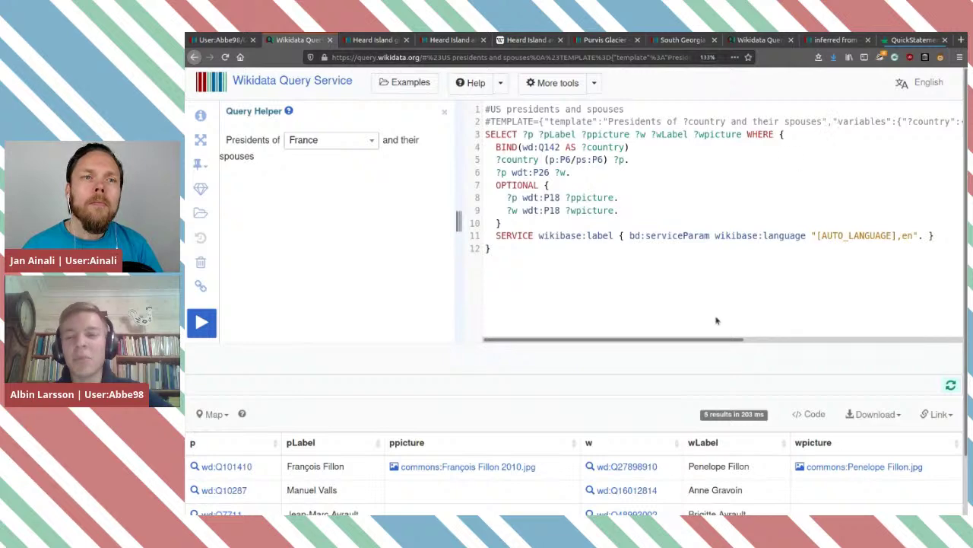
pyautogui.moveTo(705, 339); pyautogui.dragTo(676, 318)
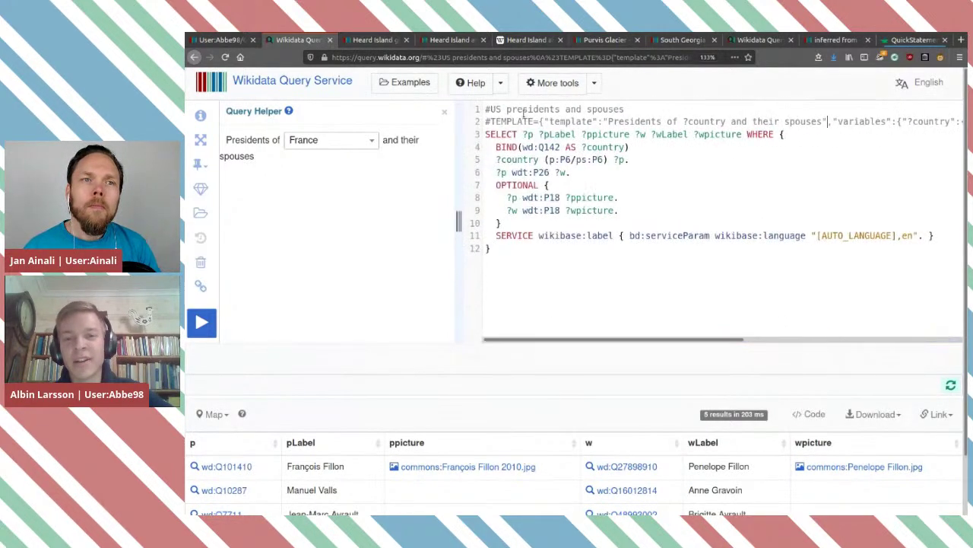
pyautogui.click(445, 111)
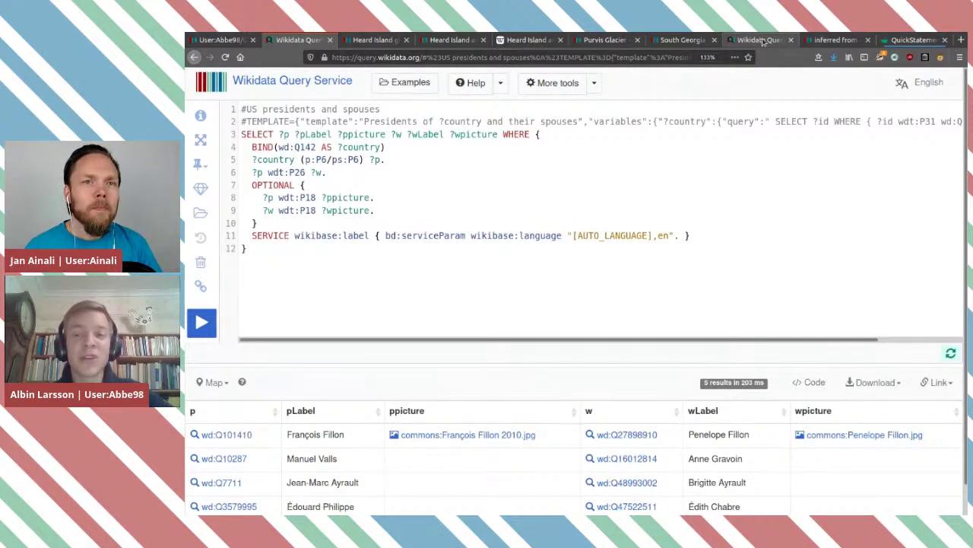
# Switch to QuickStatements and run a new batch from the copied CSV commands for the Heard Island and McDonald Islands glaciers
pyautogui.click(916, 40)
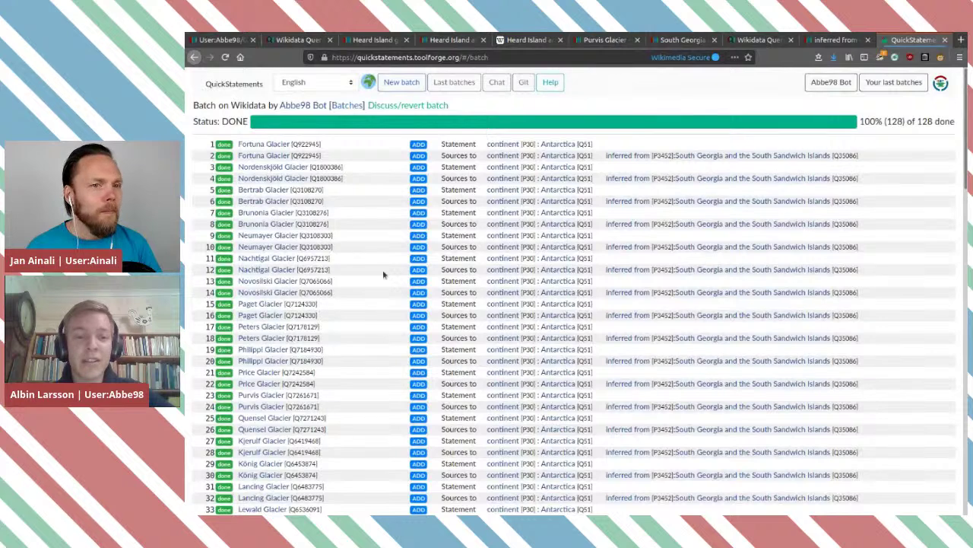
pyautogui.click(399, 85)
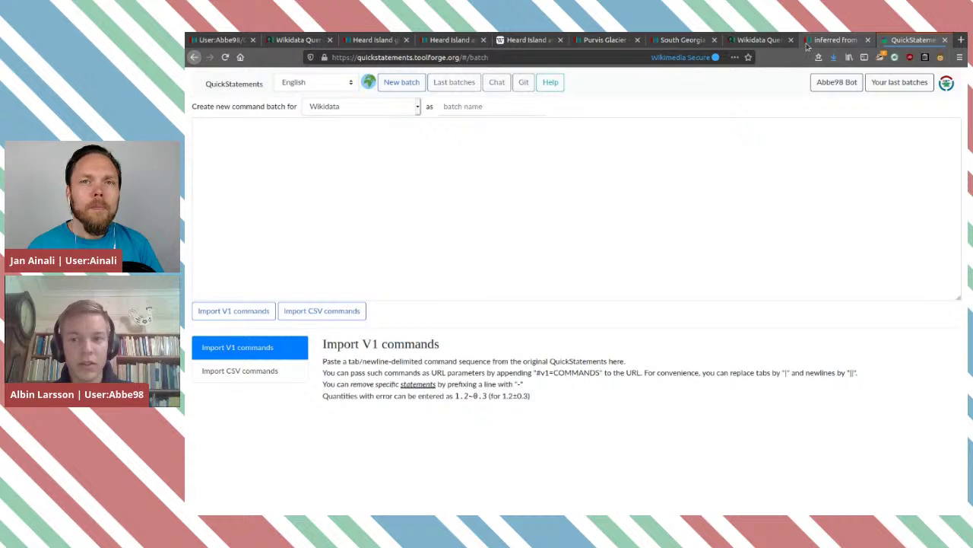
pyautogui.click(351, 198)
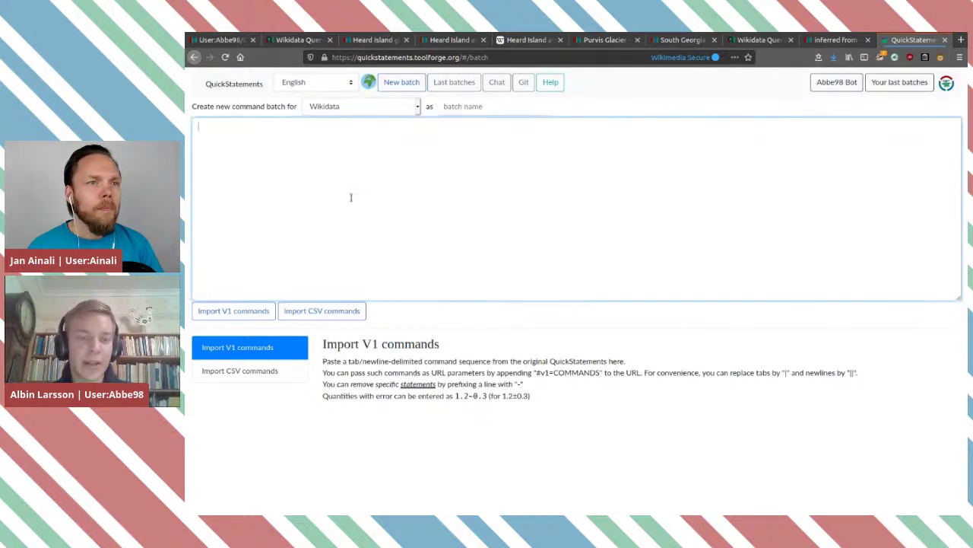
pyautogui.hotkey('ctrl', 'v')
pyautogui.click(333, 314)
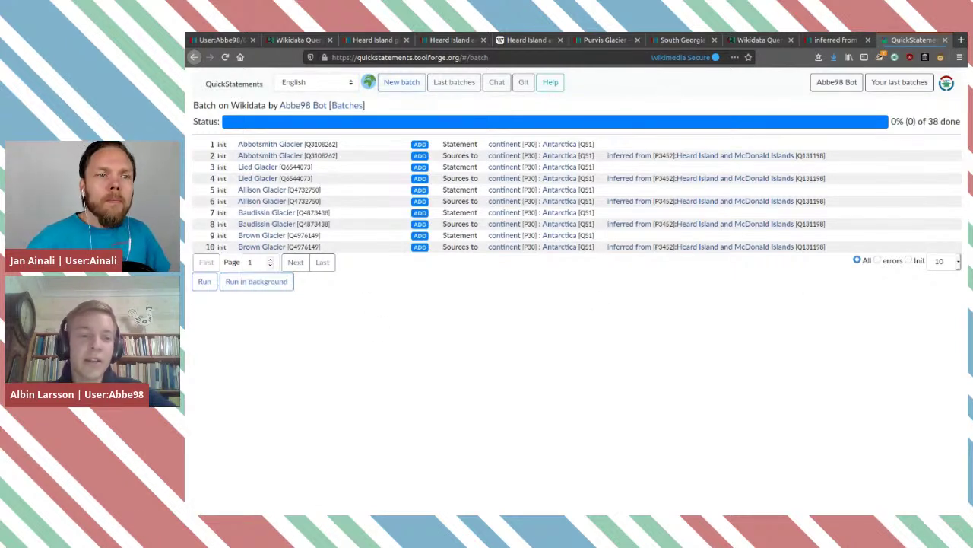
pyautogui.click(204, 283)
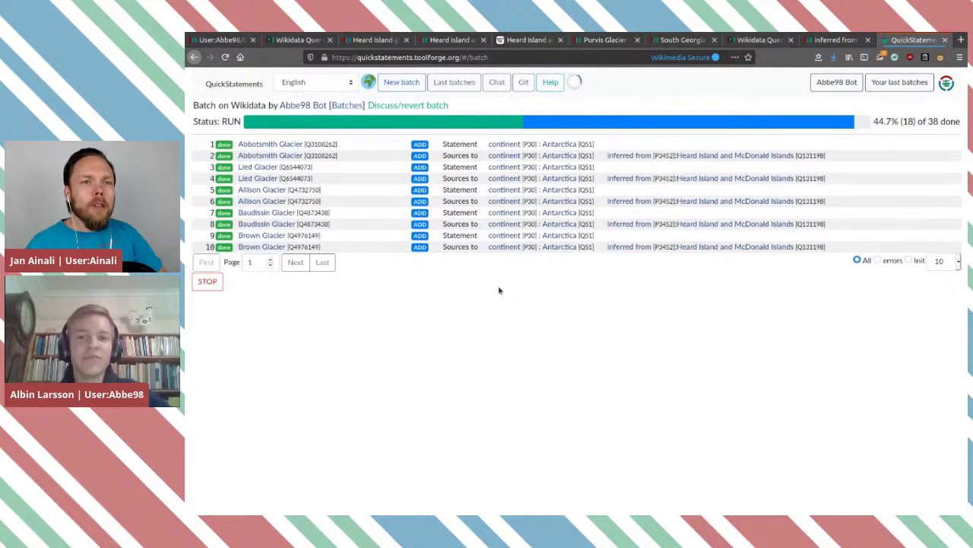
# Recheck the glacier query, then open the "inferred from" (P3452) property page and examine its descriptions, statements and usage instructions
pyautogui.click(757, 40)
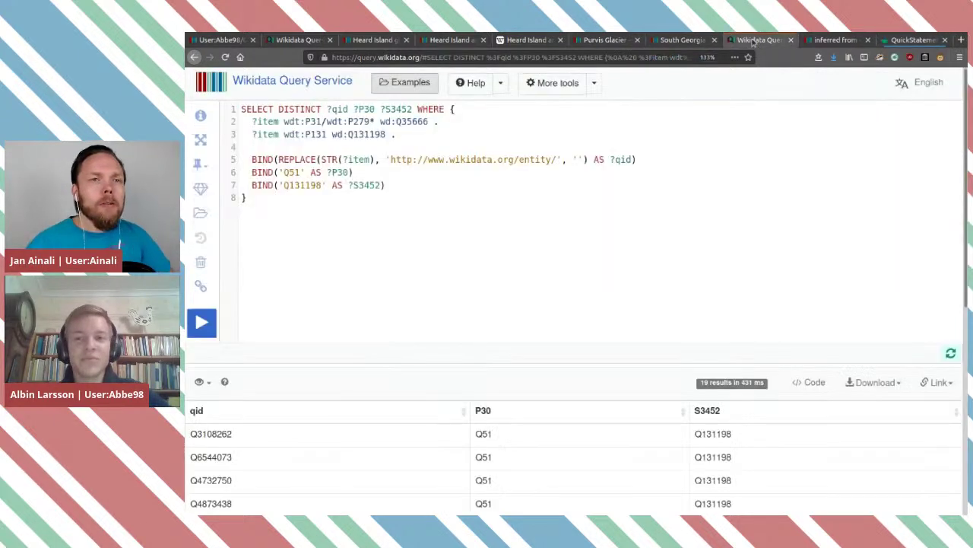
pyautogui.click(913, 39)
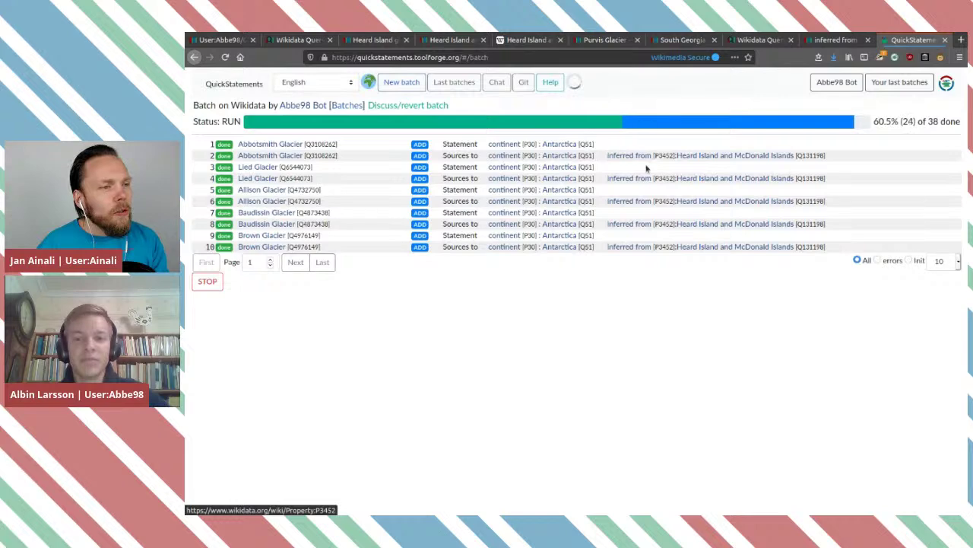
pyautogui.middleClick(621, 156)
pyautogui.click(900, 40)
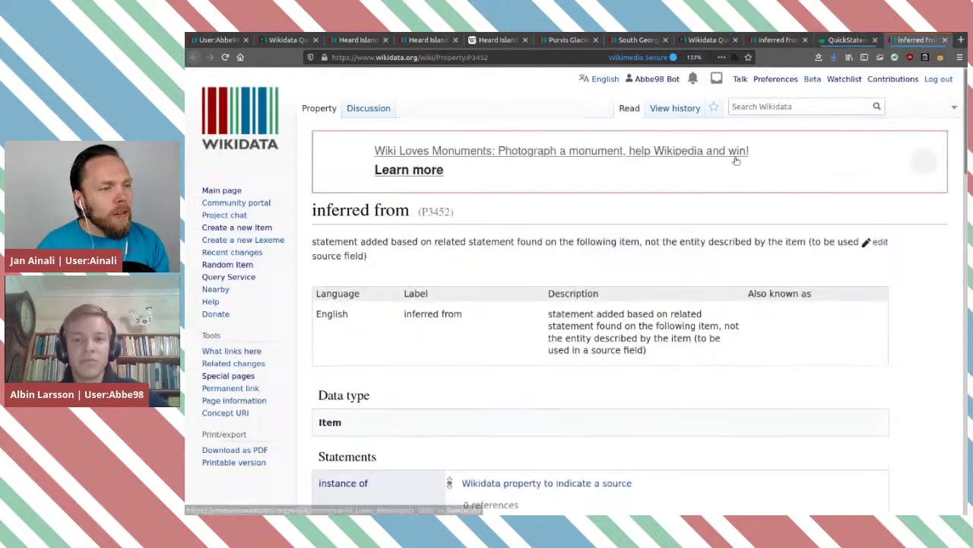
pyautogui.scroll(-3, 569, 303)
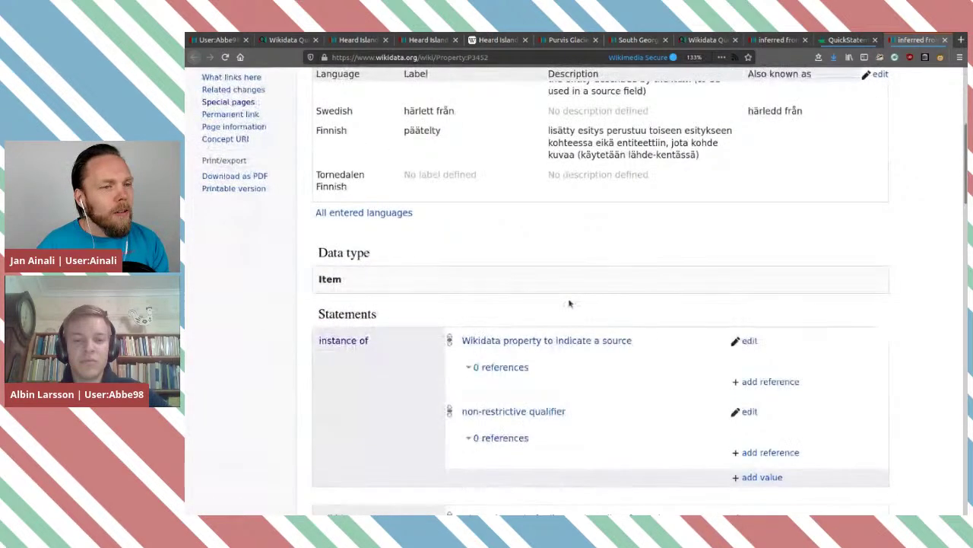
pyautogui.scroll(2, 569, 303)
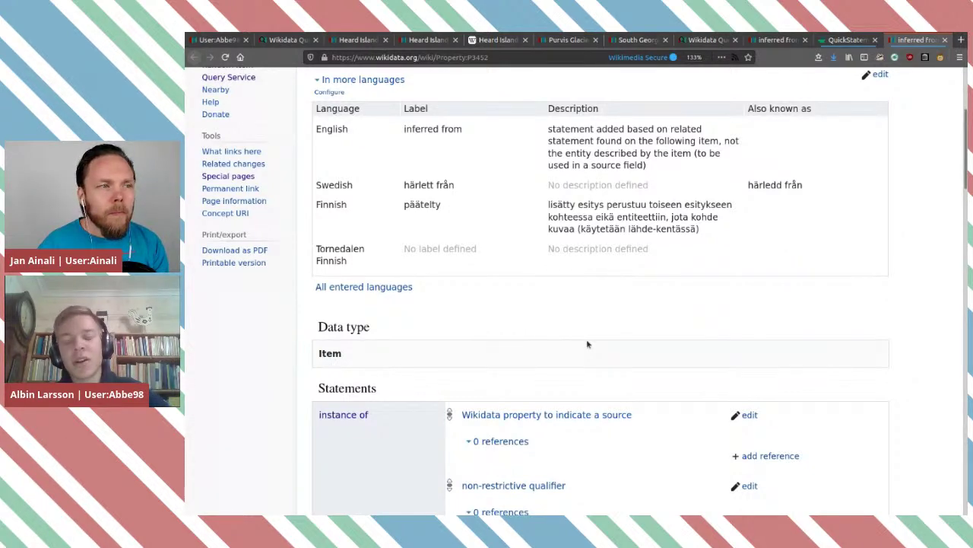
pyautogui.scroll(5, 587, 344)
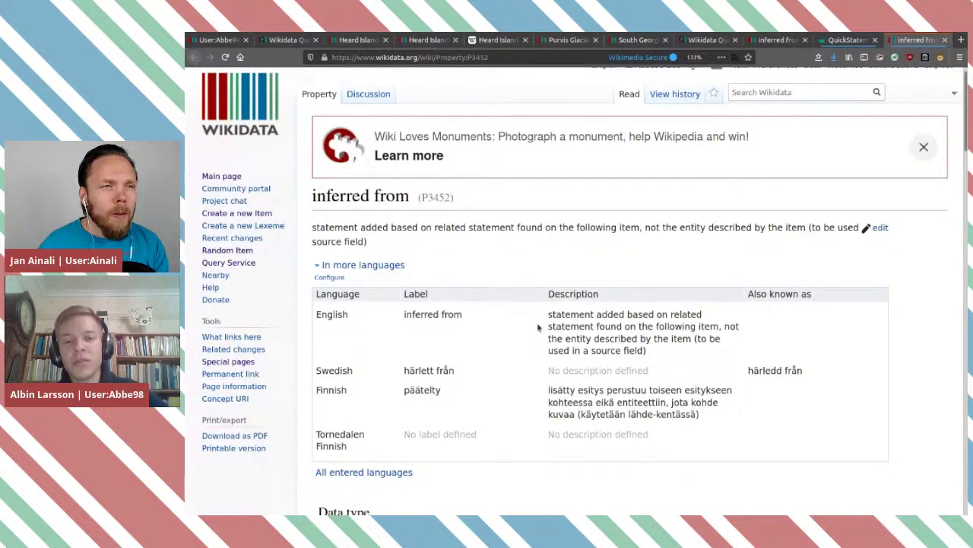
pyautogui.scroll(-7, 537, 327)
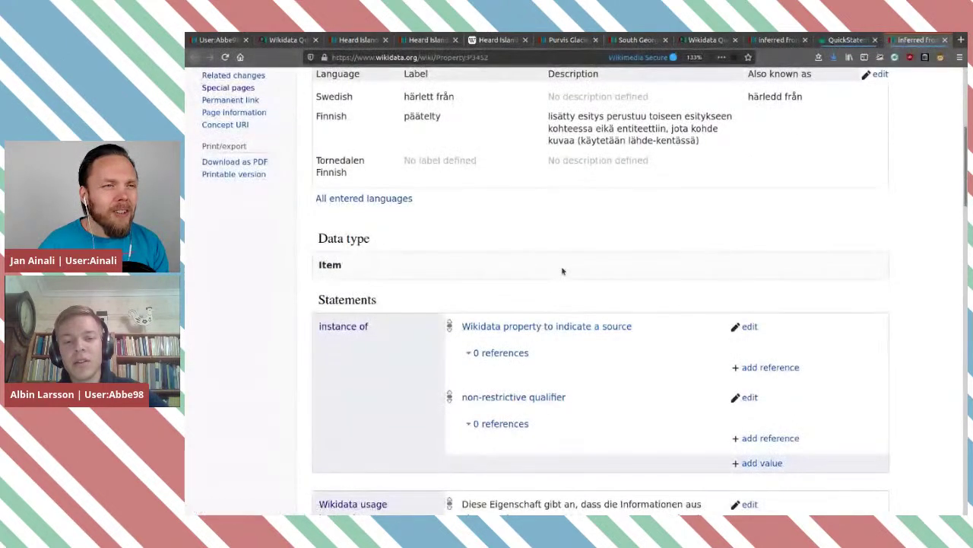
pyautogui.scroll(-6, 563, 271)
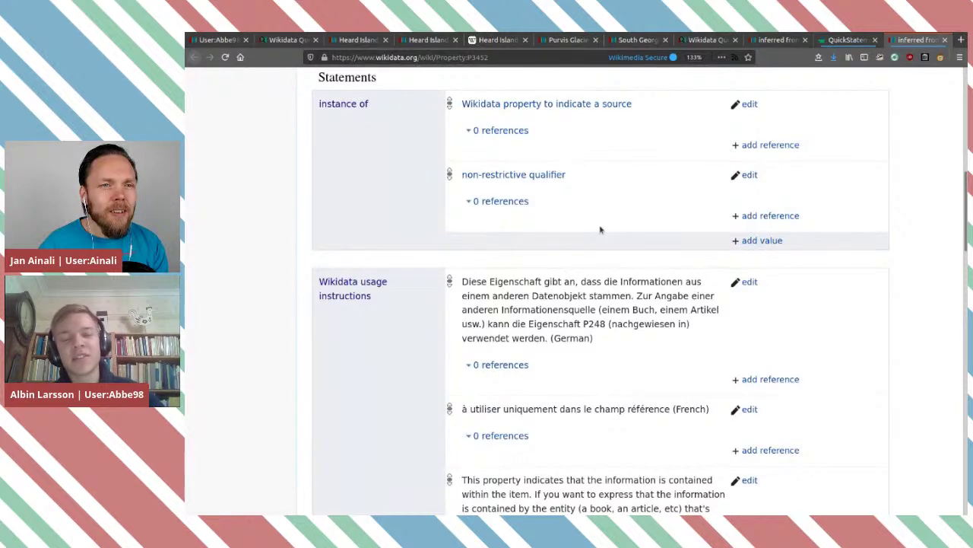
pyautogui.scroll(-5, 585, 276)
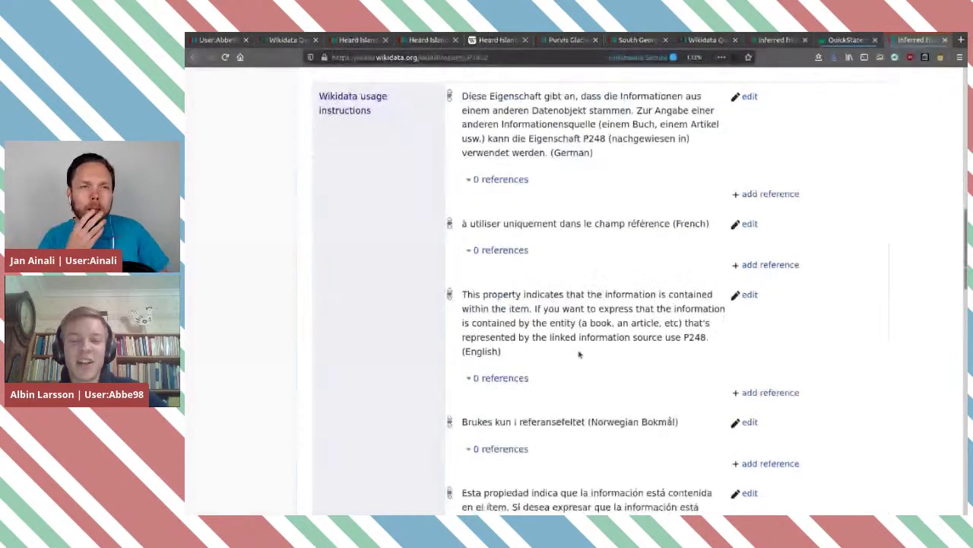
# Reread the Wikidata usage instructions of the "inferred from" (P3452) property, along with its label and description table
pyautogui.scroll(-6, 584, 336)
pyautogui.scroll(5, 586, 340)
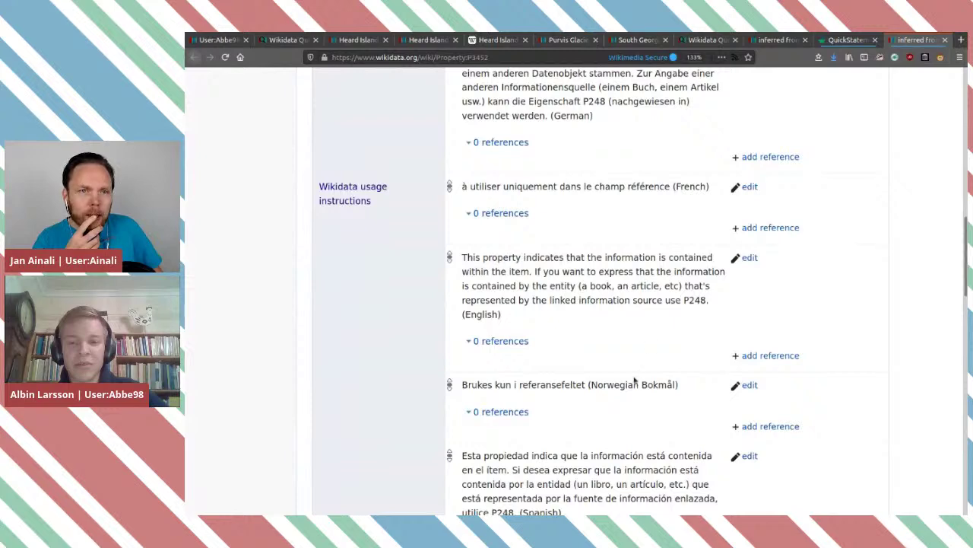
pyautogui.scroll(-7, 635, 379)
pyautogui.scroll(6, 635, 380)
pyautogui.scroll(15, 635, 380)
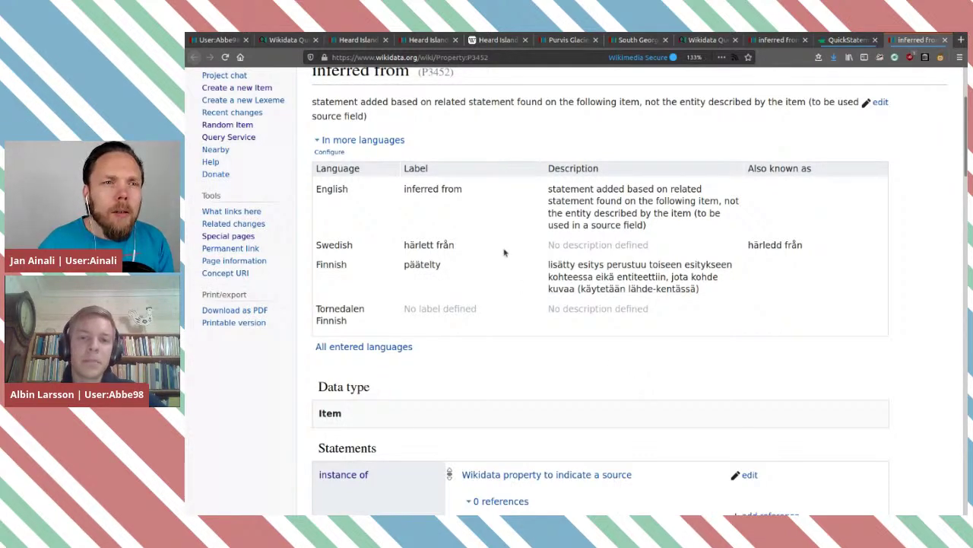
pyautogui.scroll(3, 506, 257)
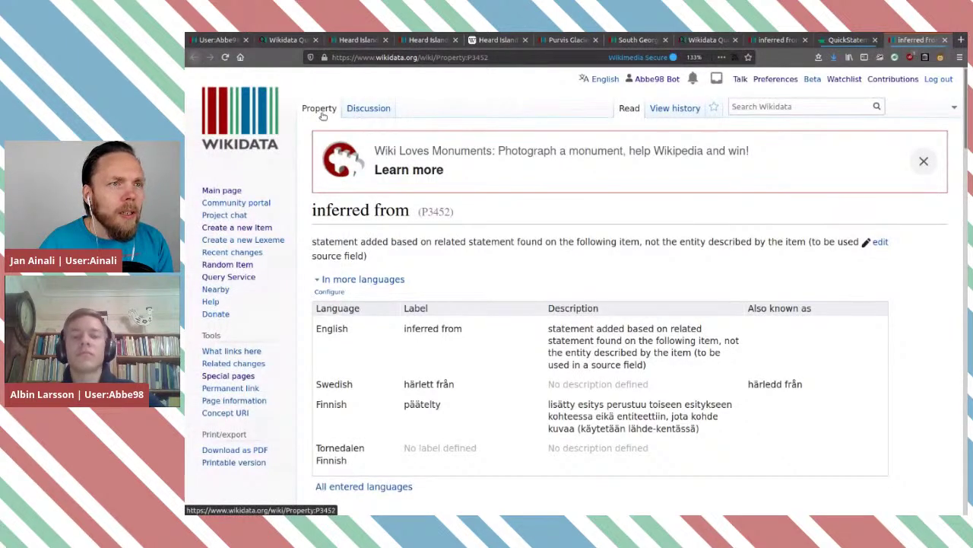
# Search Wikidata for "based on", open the matching item and follow its Wikidata property statement to the "based on" property
pyautogui.click(775, 107)
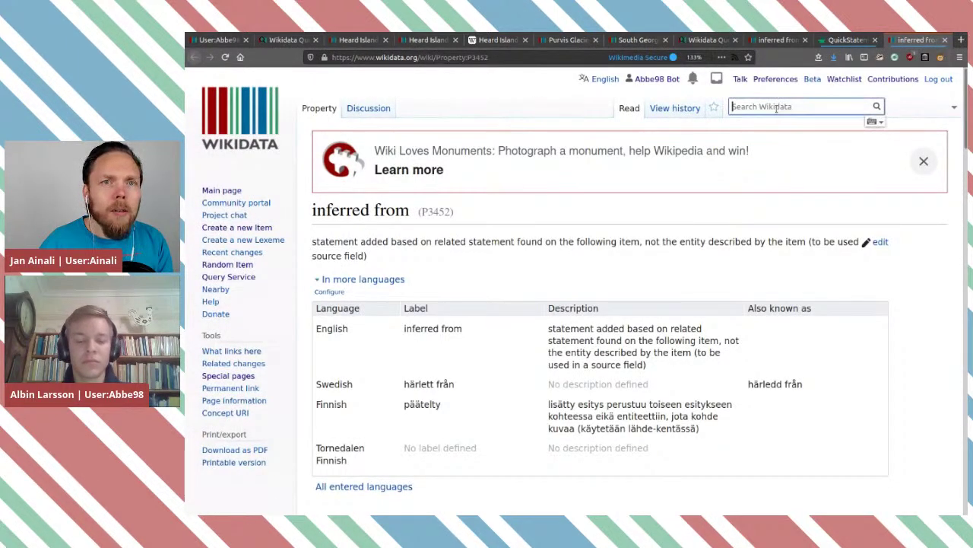
pyautogui.write('based on')
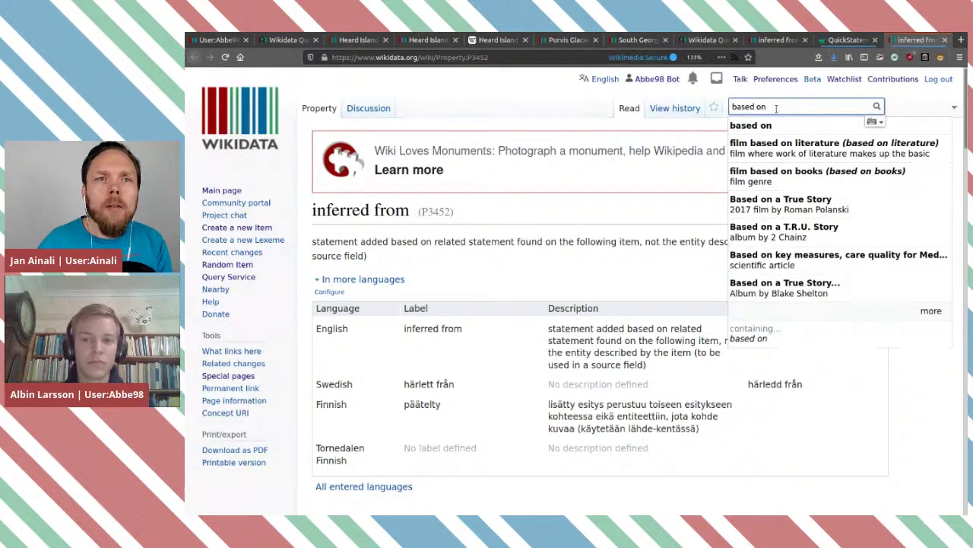
pyautogui.press('Down')
pyautogui.press('Return')
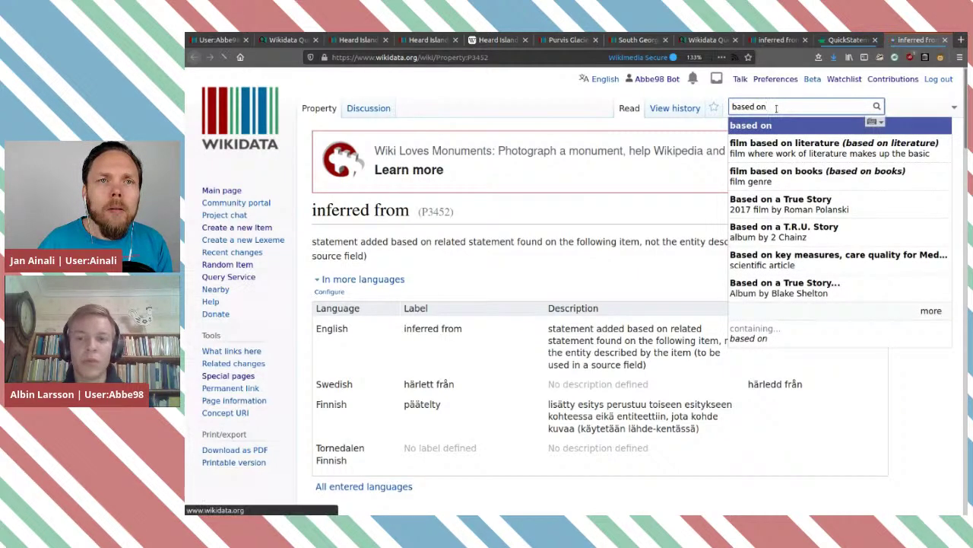
pyautogui.scroll(-5, 595, 297)
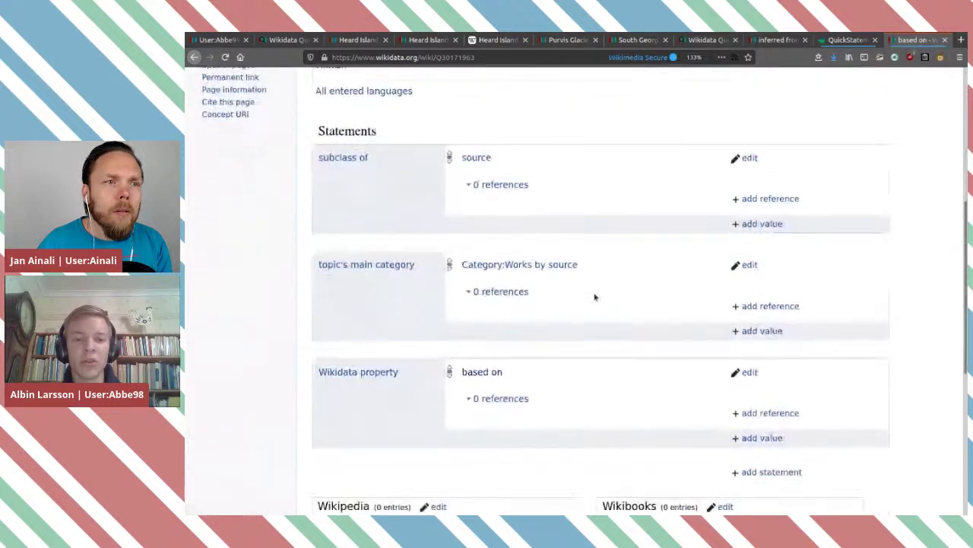
pyautogui.scroll(-3, 594, 297)
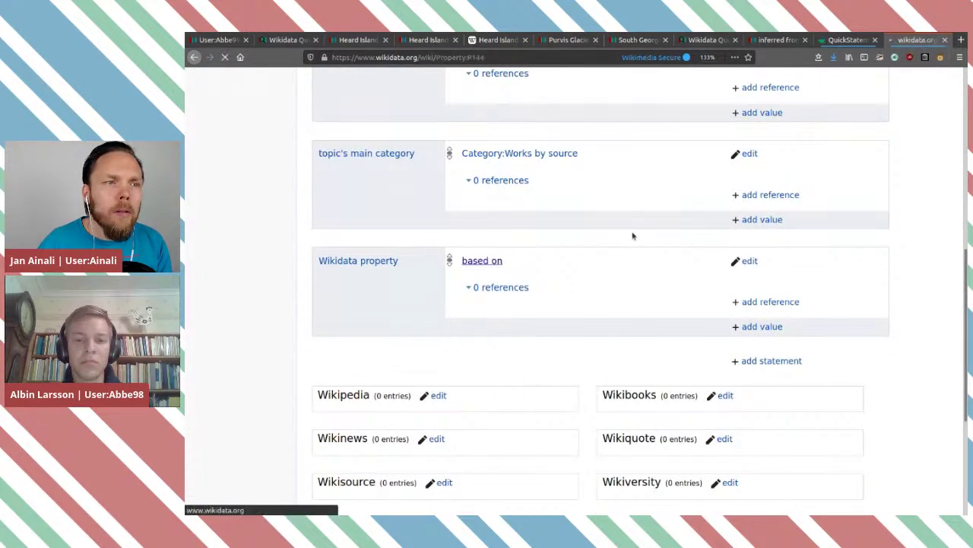
# Examine the description, aliases and statements of the "based on" (P144) property, and close its page
pyautogui.scroll(-5, 633, 235)
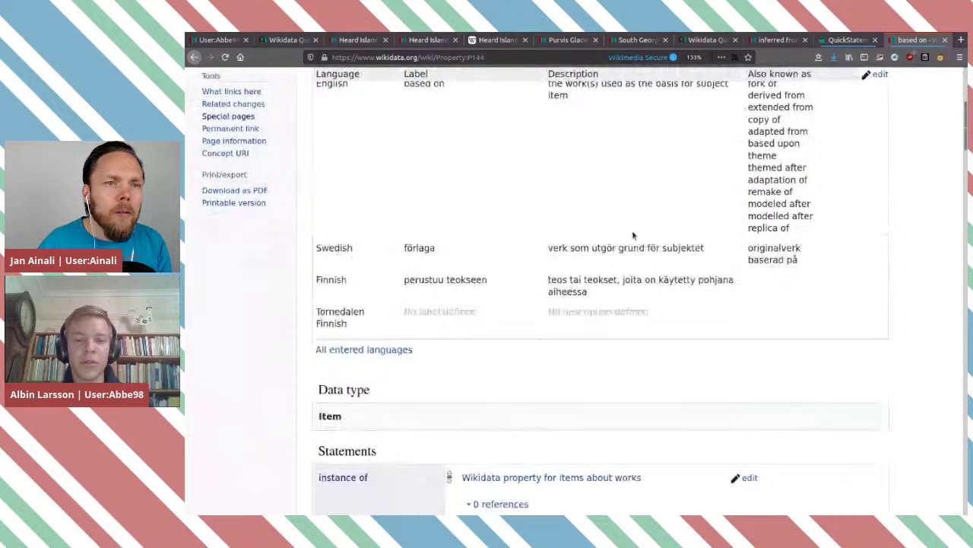
pyautogui.scroll(-7, 683, 349)
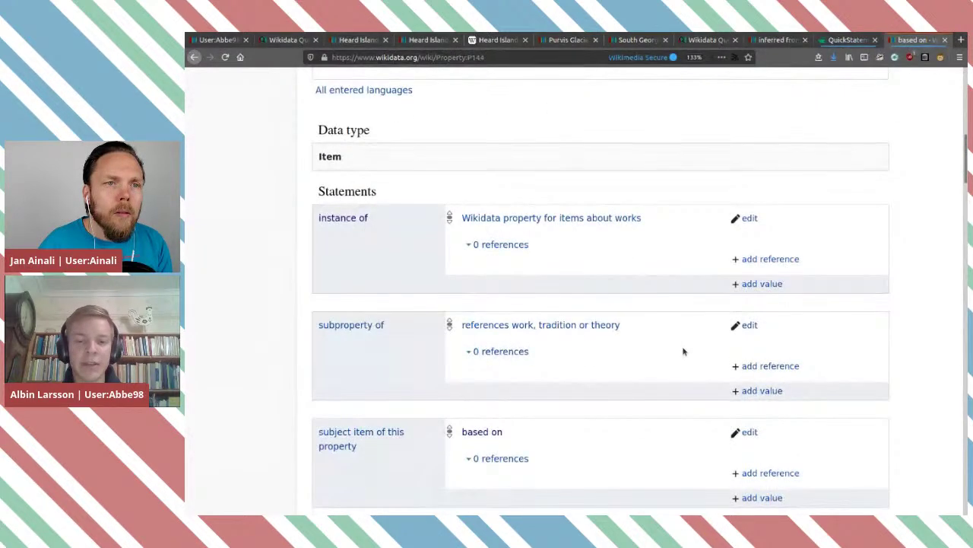
pyautogui.scroll(-8, 683, 348)
pyautogui.scroll(7, 683, 346)
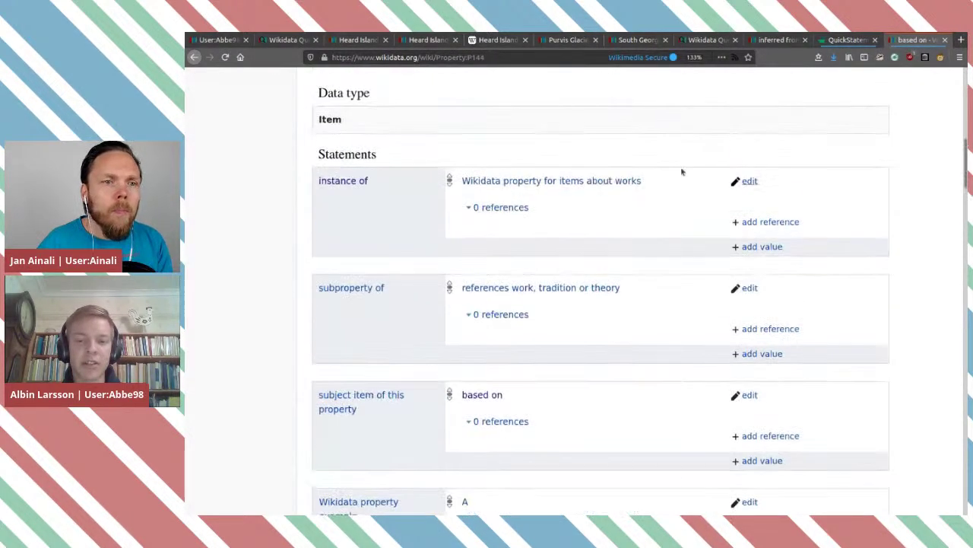
pyautogui.scroll(10, 815, 297)
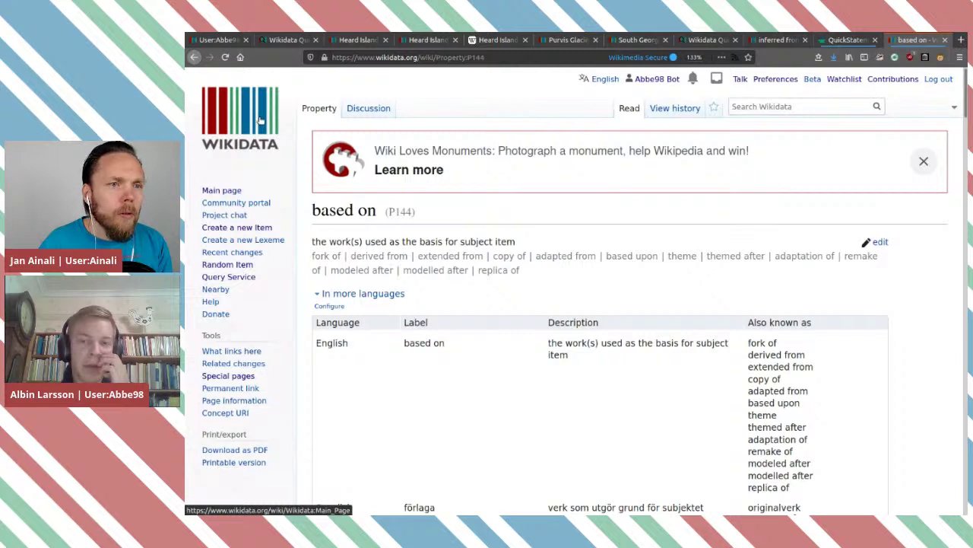
pyautogui.click(943, 40)
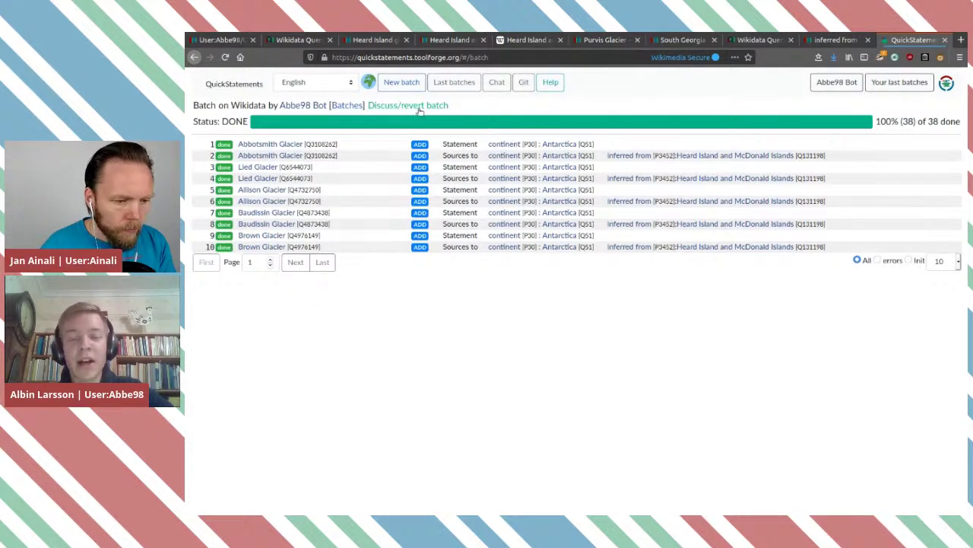
# Return to the original query for glaciers without a continent in the Wikidata Query Service, rerun it and display the results as a map
pyautogui.hotkey('ctrl', '2')
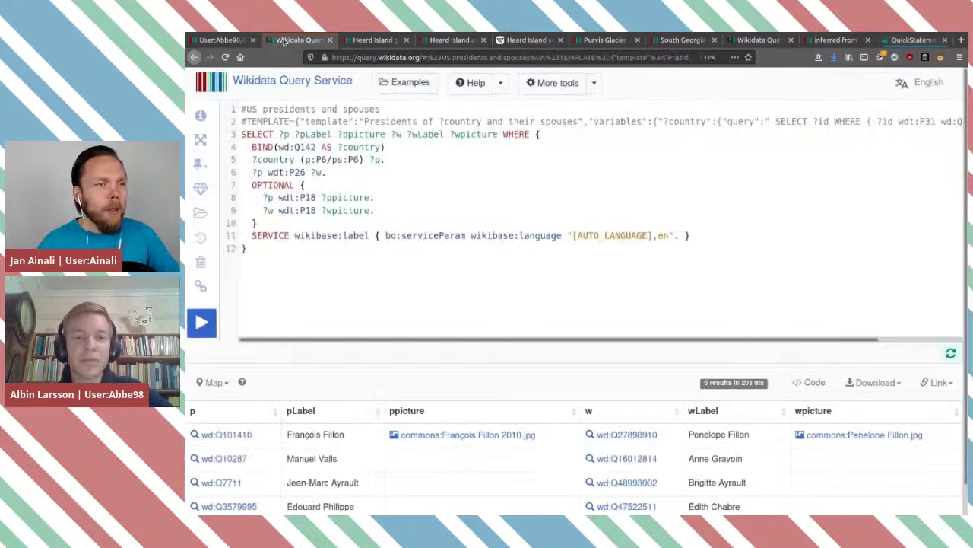
pyautogui.click(197, 60)
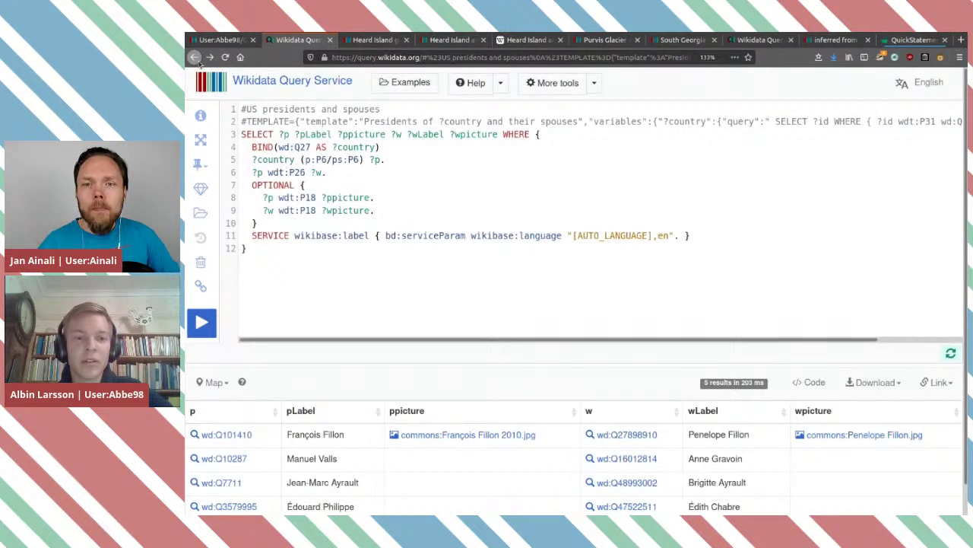
pyautogui.click(196, 59)
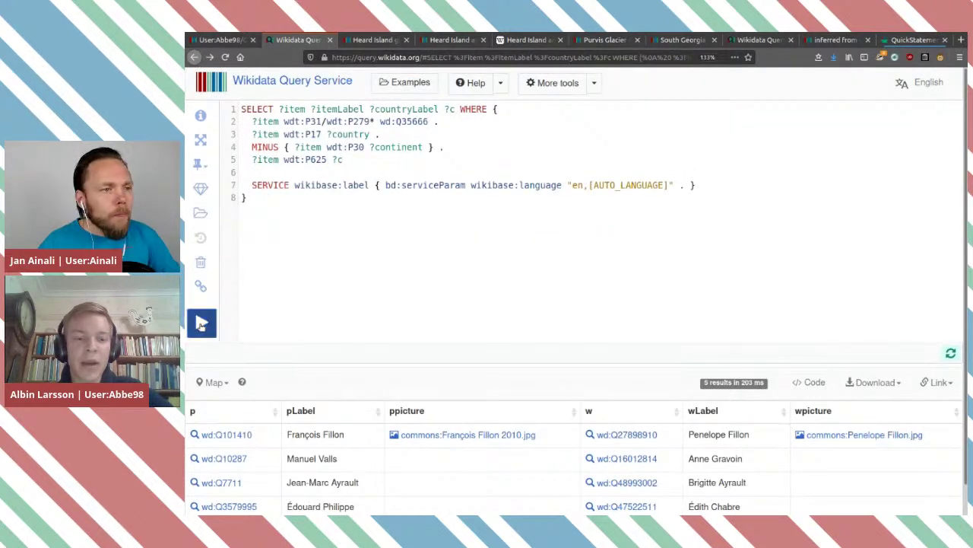
pyautogui.click(202, 324)
pyautogui.moveTo(950, 354)
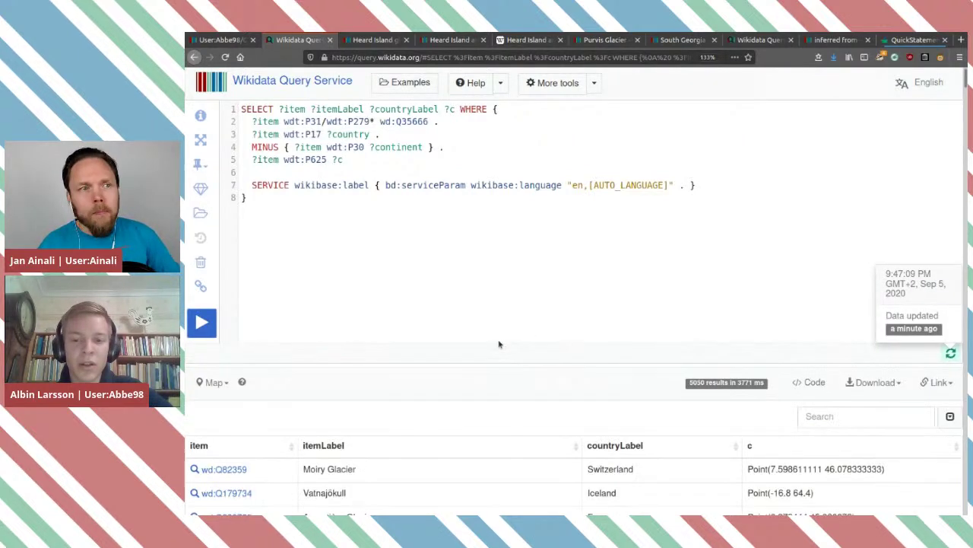
pyautogui.scroll(-1, 498, 338)
pyautogui.click(216, 346)
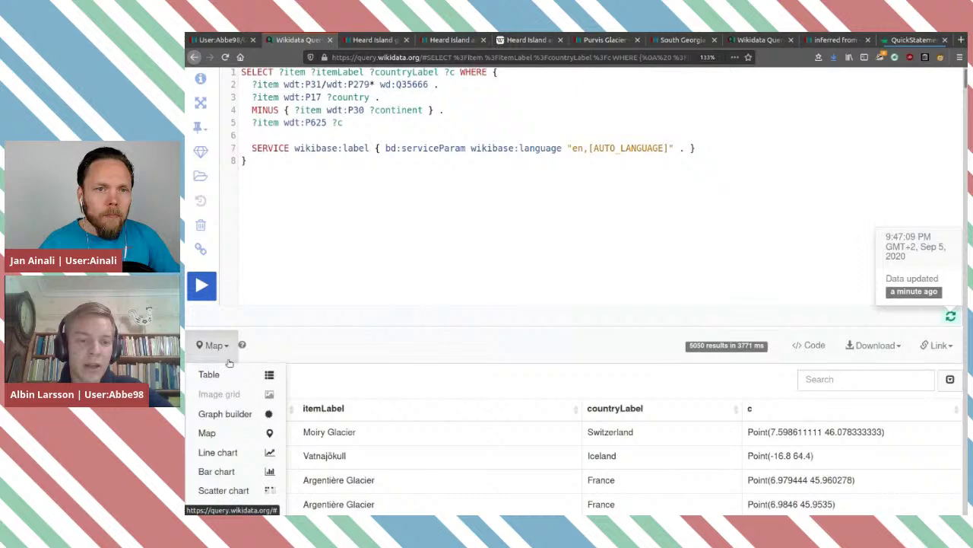
pyautogui.click(209, 433)
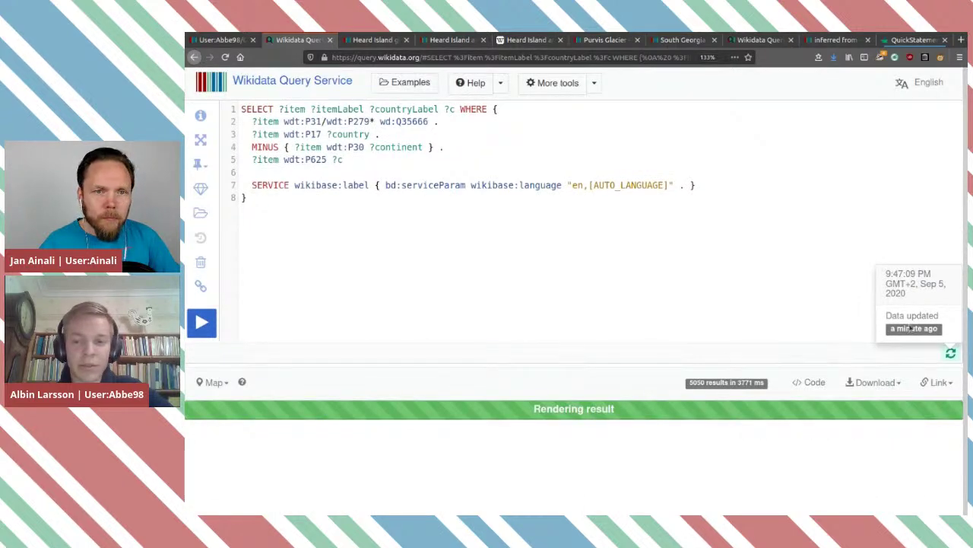
# Check the map around South Georgia and around Heard Island for glaciers still lacking a continent
pyautogui.scroll(-5, 487, 342)
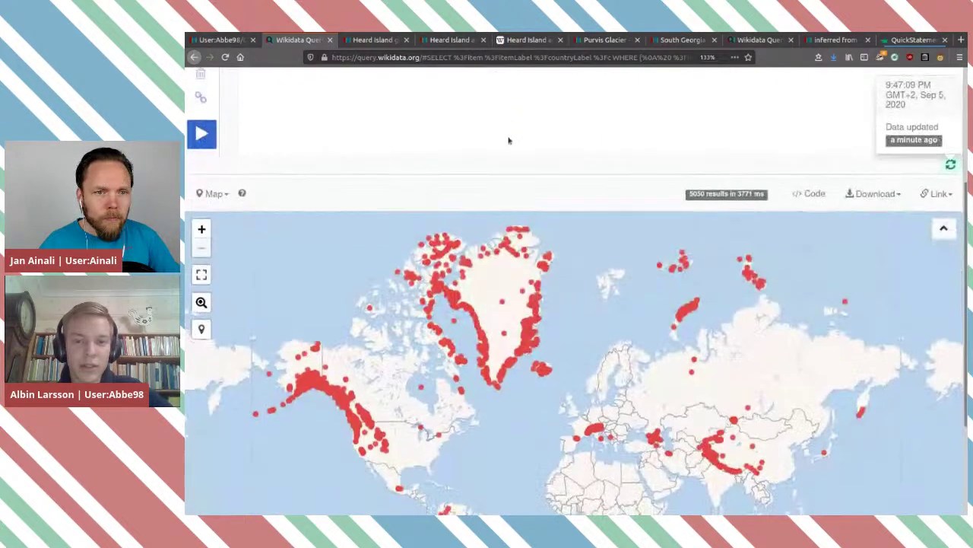
pyautogui.scroll(-4, 510, 141)
pyautogui.moveTo(526, 377); pyautogui.dragTo(552, 233)
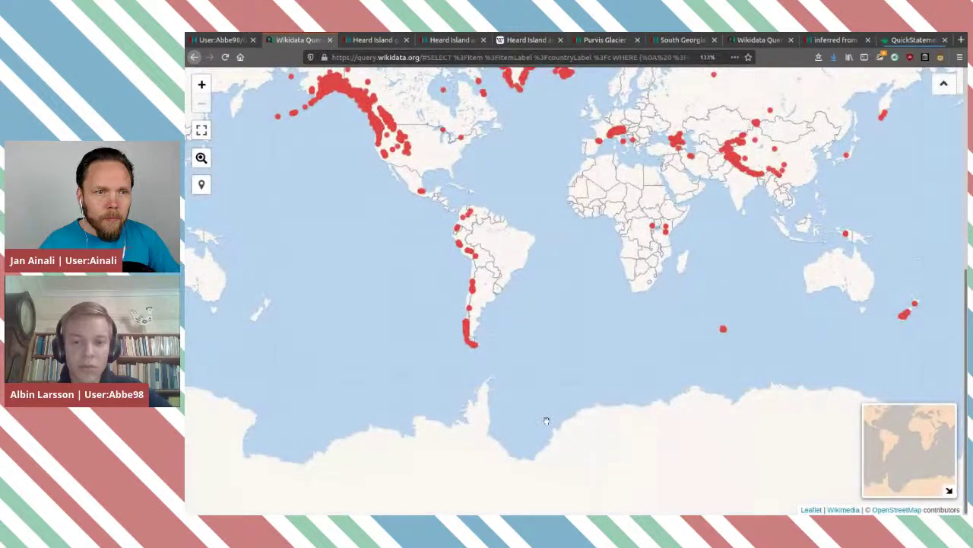
pyautogui.scroll(3, 532, 348)
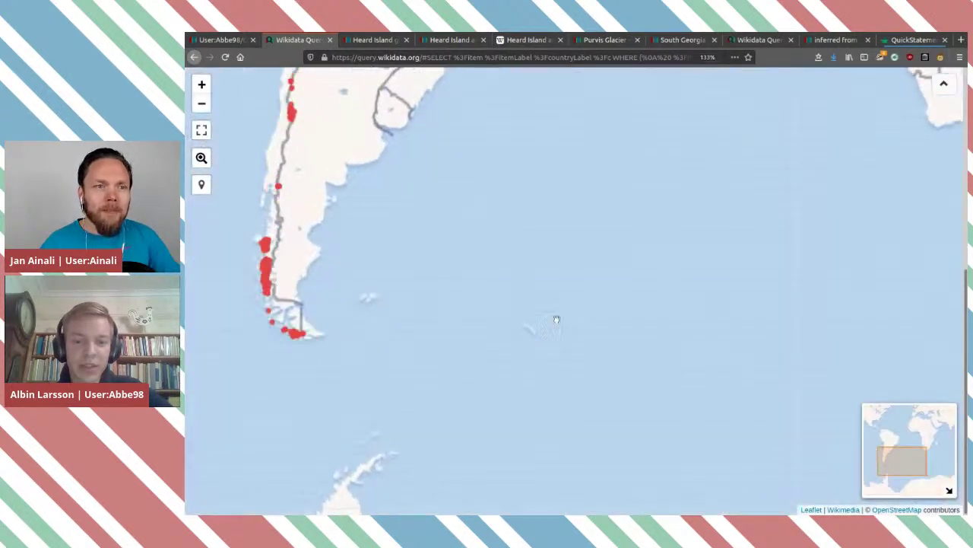
pyautogui.moveTo(660, 341); pyautogui.dragTo(446, 330)
pyautogui.scroll(5, 613, 315)
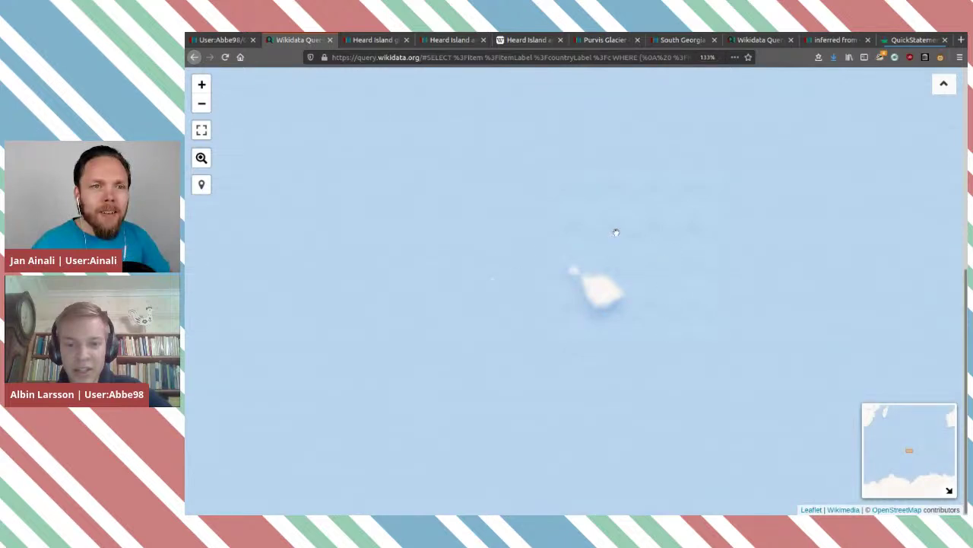
# Open the details of the Glacier Dumont d'Urville marker in the island group northwest of Heard Island
pyautogui.scroll(3, 513, 326)
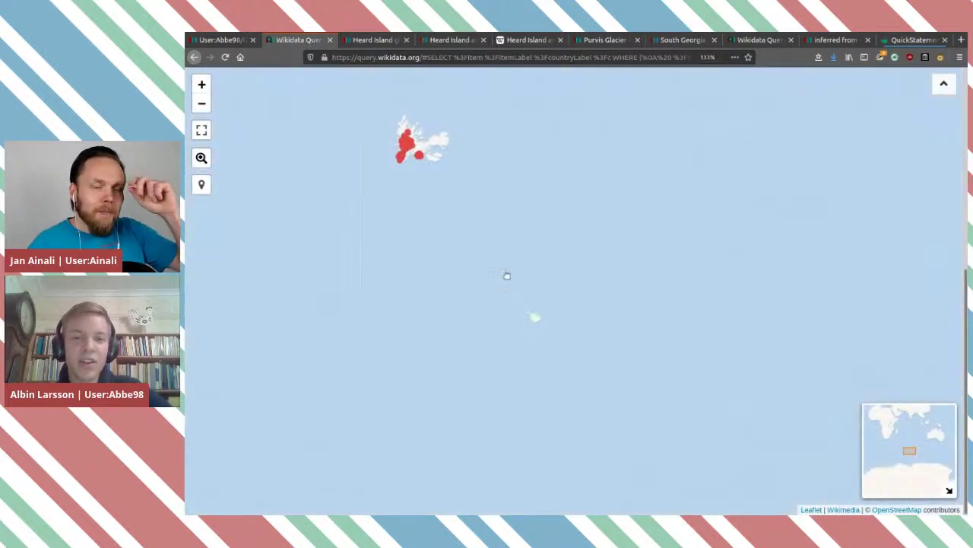
pyautogui.moveTo(500, 246); pyautogui.dragTo(577, 420)
pyautogui.click(485, 315)
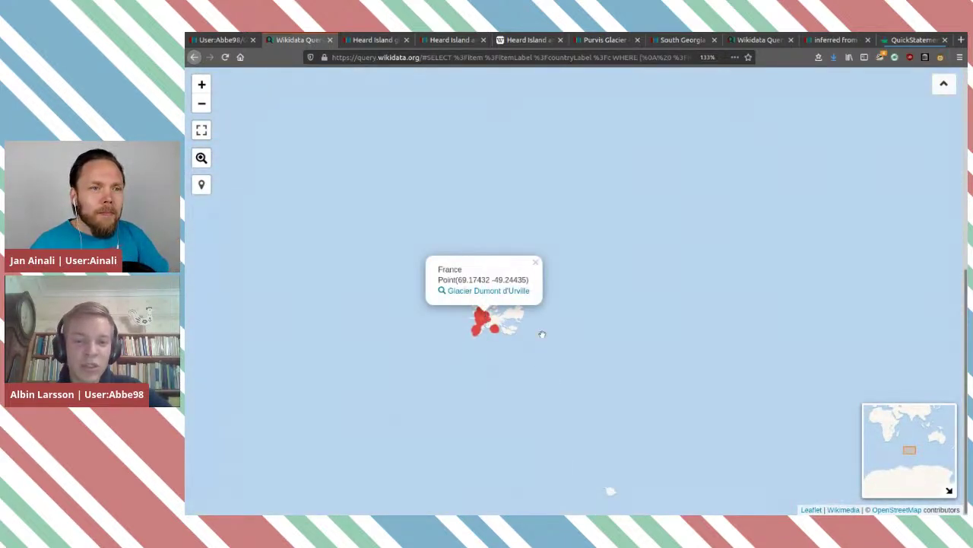
# Examine the glacier markers across the Indian Ocean, Oceania, the Americas and Greenland
pyautogui.scroll(-5, 541, 334)
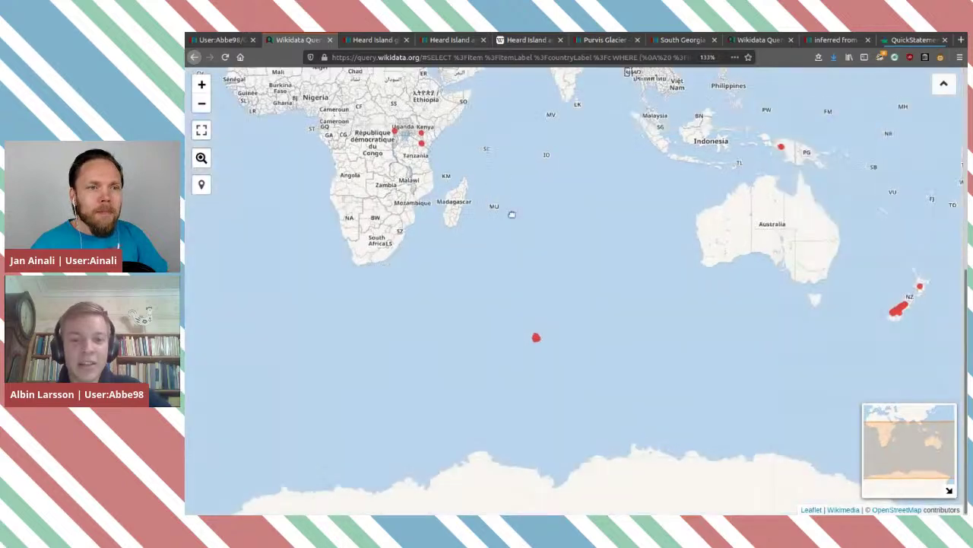
pyautogui.scroll(-1, 506, 195)
pyautogui.scroll(1, 281, 264)
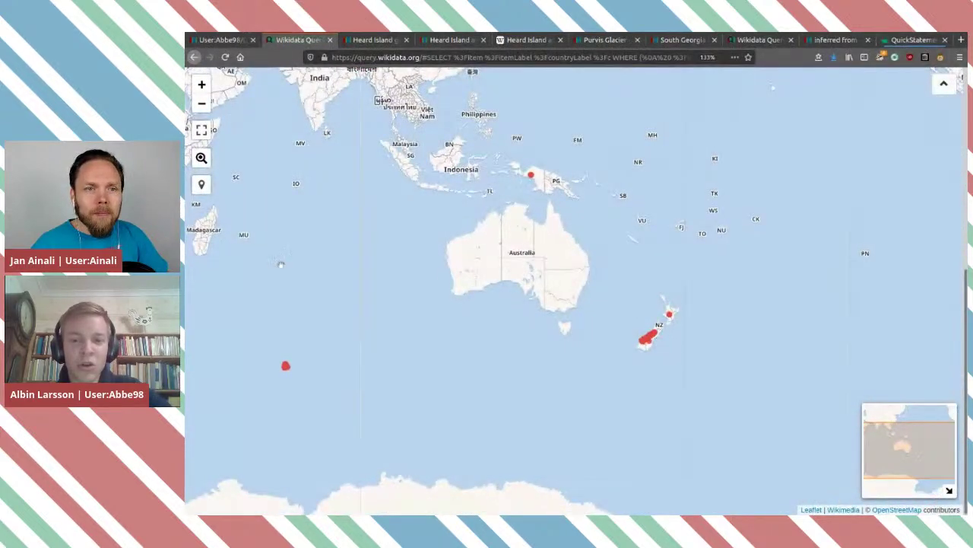
pyautogui.moveTo(281, 264); pyautogui.dragTo(808, 321)
pyautogui.moveTo(570, 156); pyautogui.dragTo(569, 342)
pyautogui.scroll(-1, 569, 343)
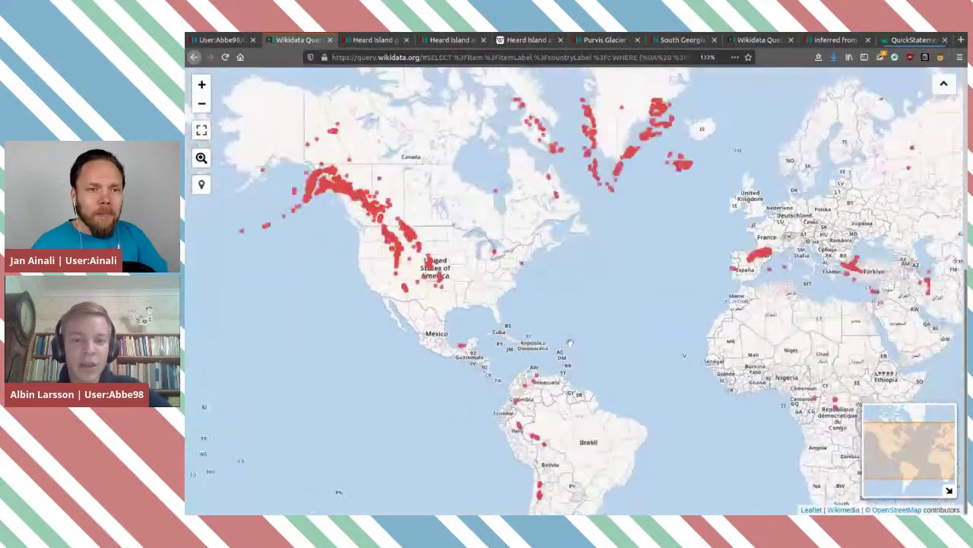
pyautogui.moveTo(482, 334); pyautogui.dragTo(420, 433)
pyautogui.moveTo(610, 348); pyautogui.dragTo(462, 401)
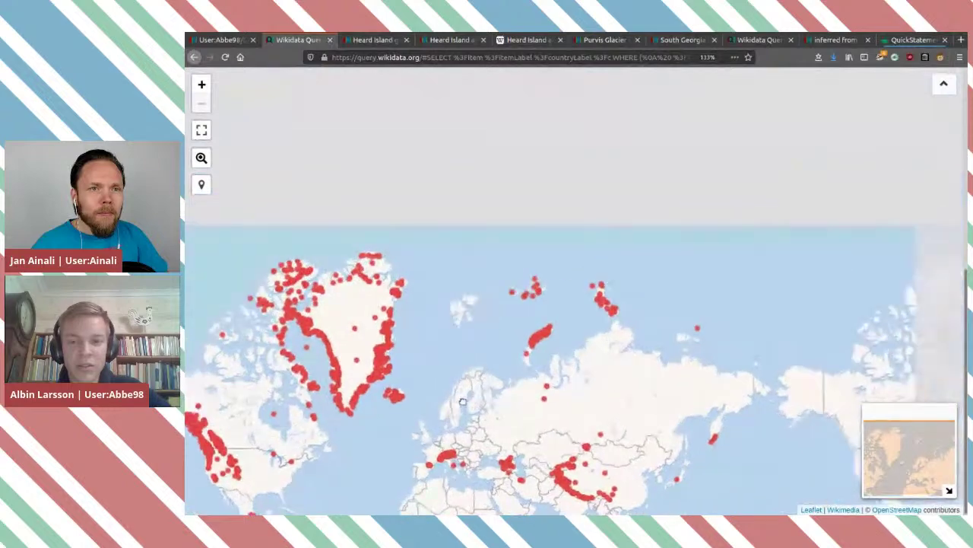
# Inspect the glacier markers across Europe and northern Asia, and review their distribution on the whole world map
pyautogui.scroll(1, 463, 401)
pyautogui.moveTo(495, 312); pyautogui.dragTo(355, 353)
pyautogui.moveTo(435, 427); pyautogui.dragTo(630, 177)
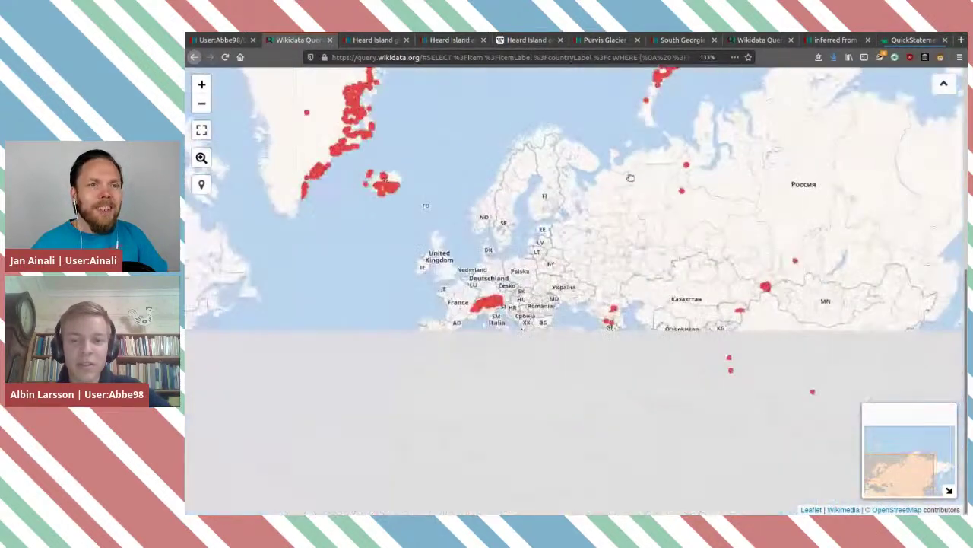
pyautogui.scroll(-2, 538, 303)
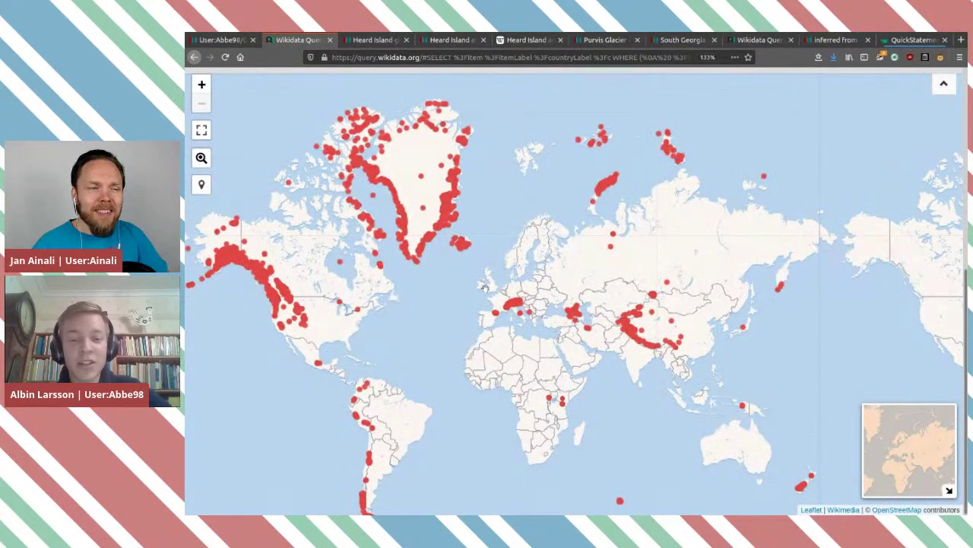
pyautogui.moveTo(455, 309); pyautogui.dragTo(496, 328)
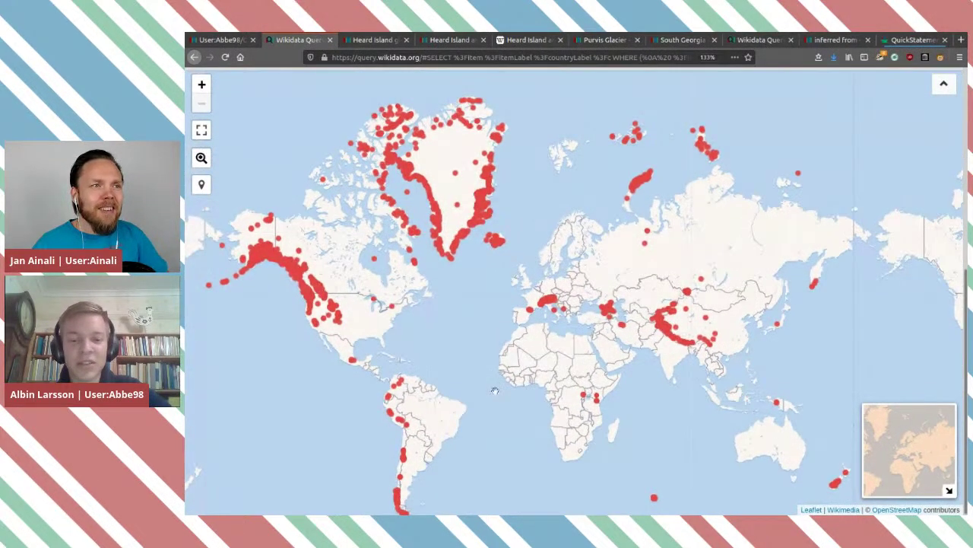
pyautogui.moveTo(495, 391); pyautogui.dragTo(528, 302)
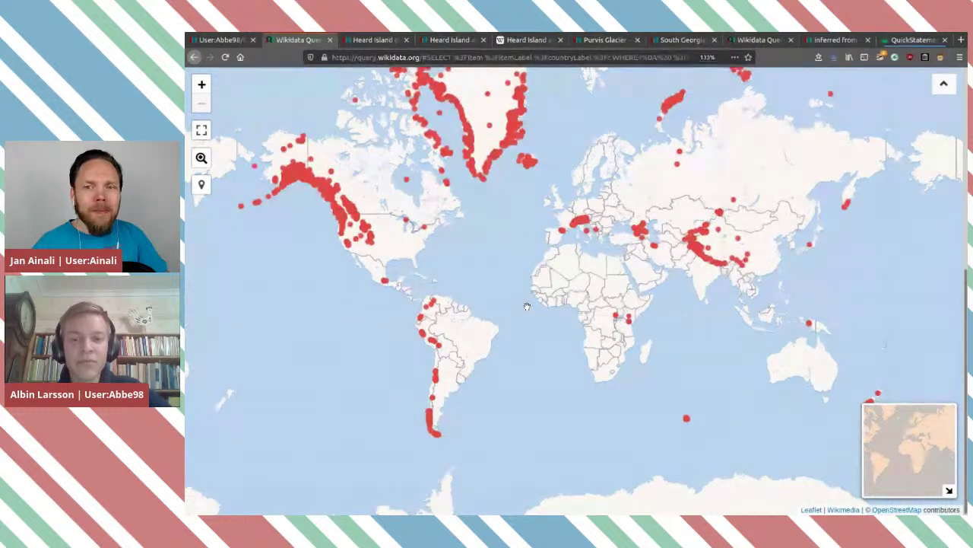